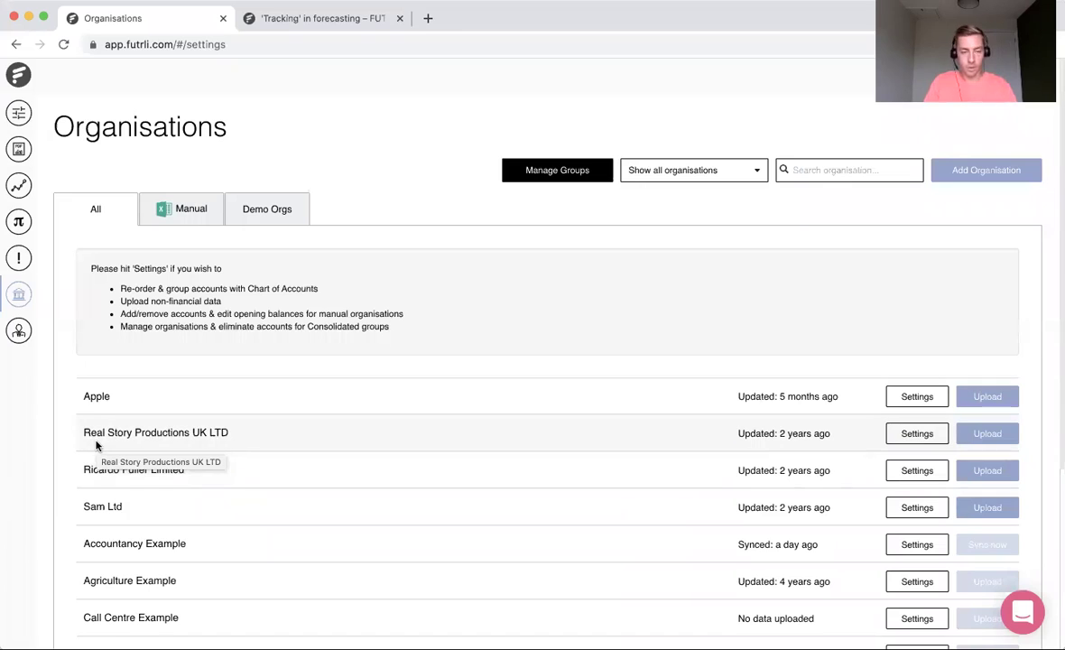
pyautogui.moveTo(82, 432); pyautogui.dragTo(184, 430)
pyautogui.click(184, 432)
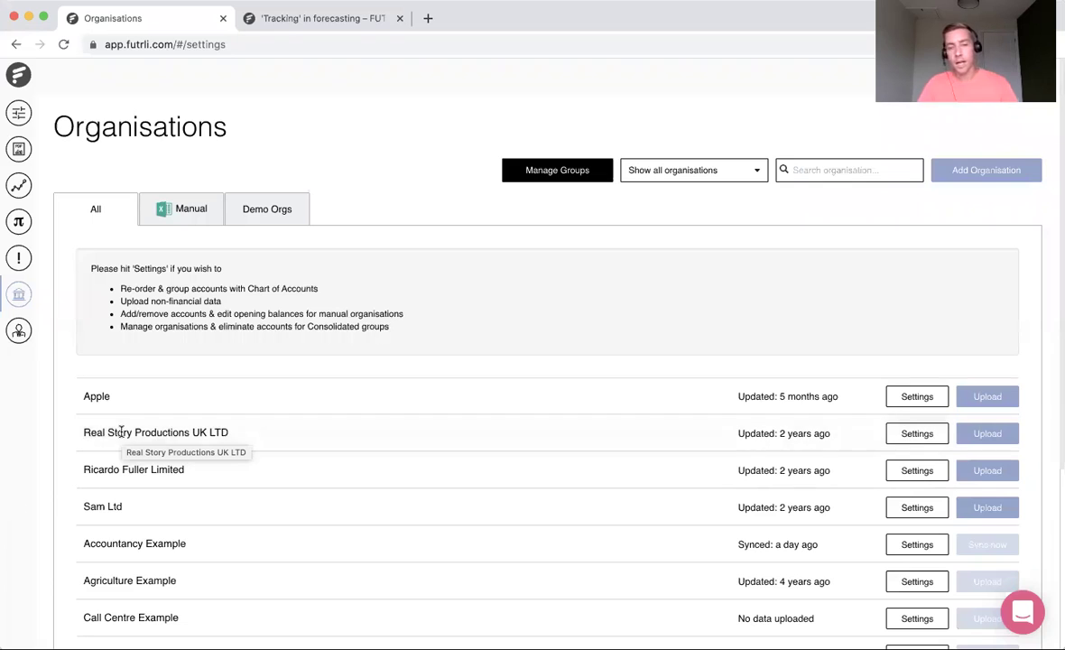
# Start adding a consolidated organisation and set its industry category to Agriculture.
pyautogui.click(993, 174)
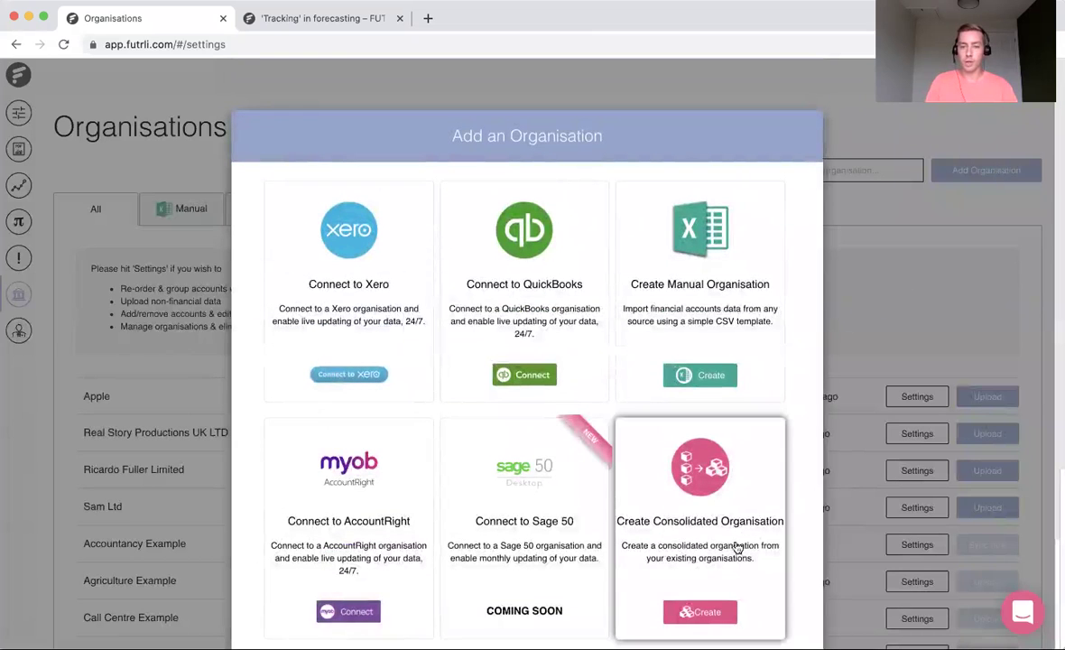
pyautogui.click(707, 613)
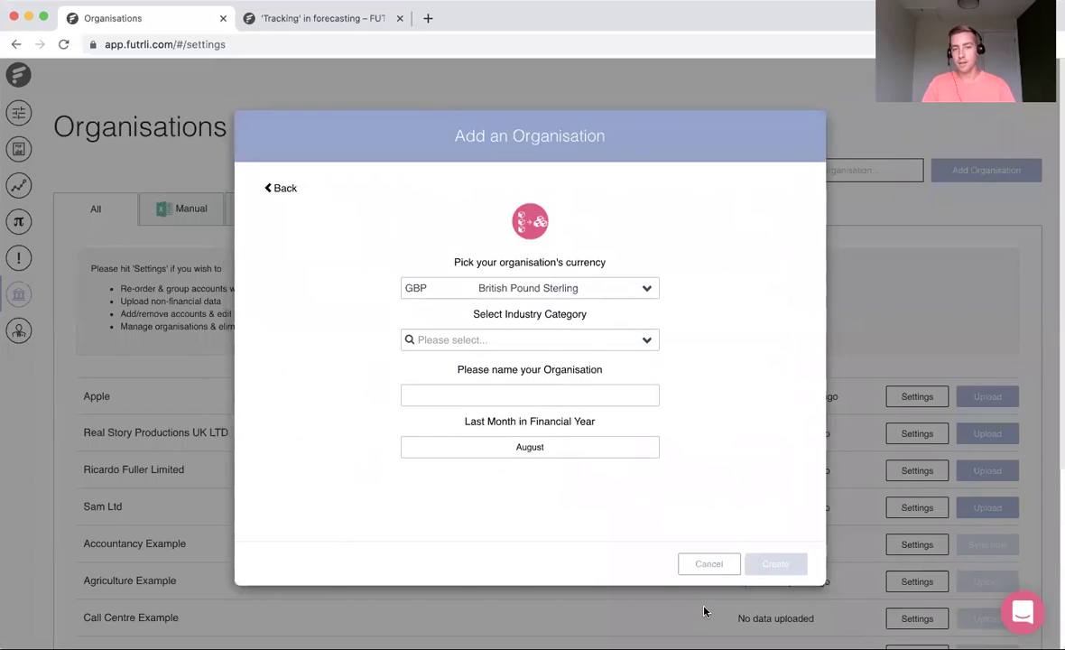
pyautogui.click(511, 345)
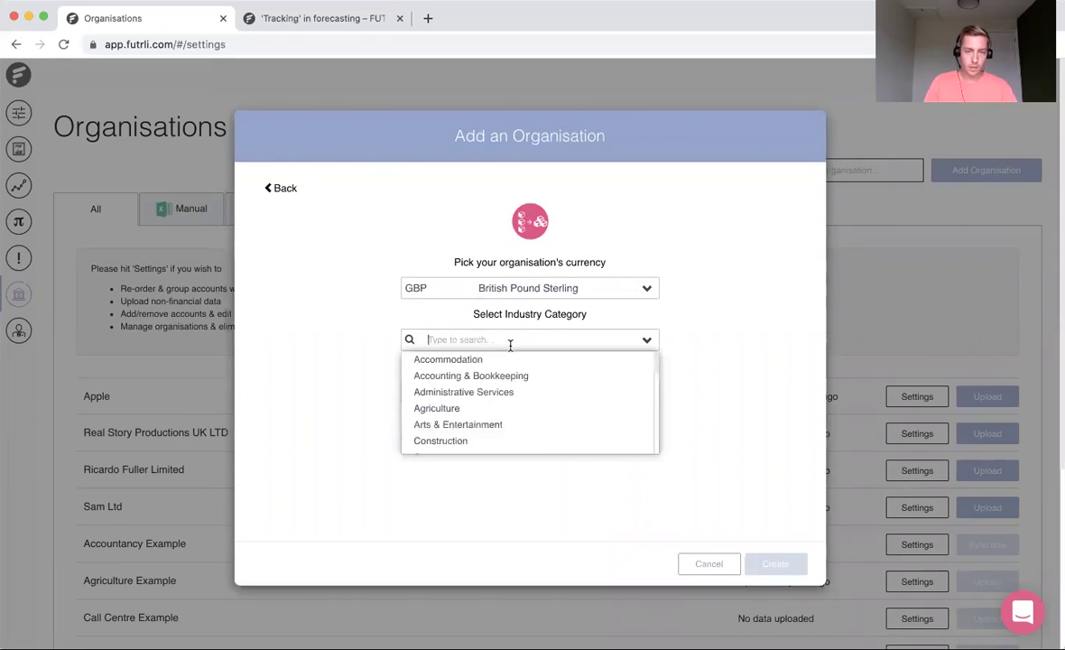
pyautogui.click(504, 415)
pyautogui.click(475, 394)
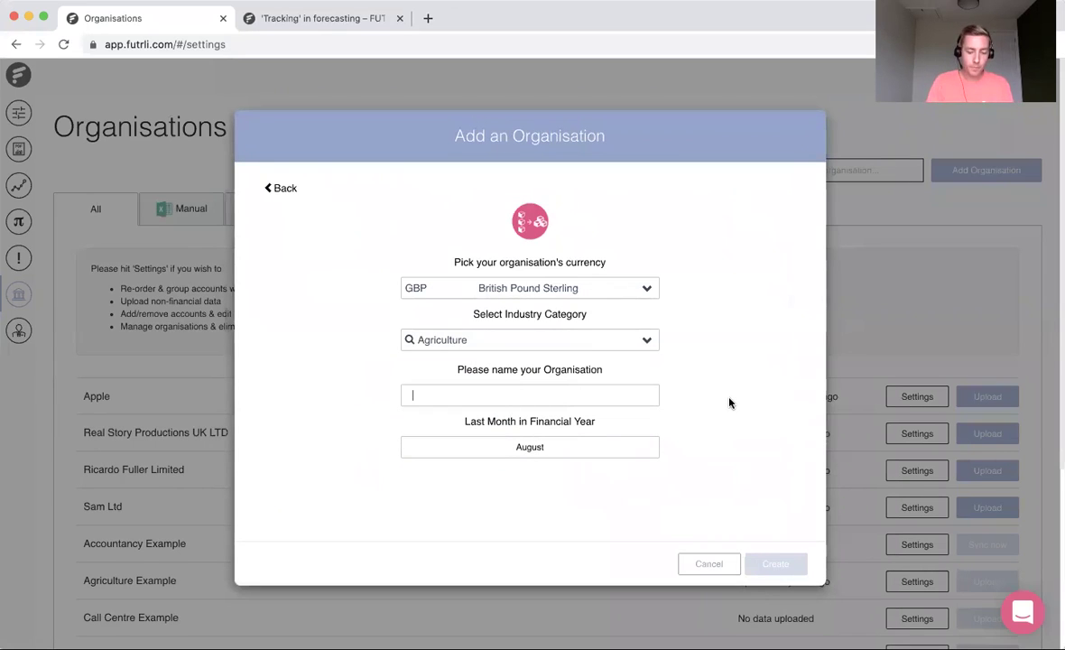
# Name the organisation Consolidation, set the last month of its financial year to November, and create it.
pyautogui.write('Consolidatiomn')
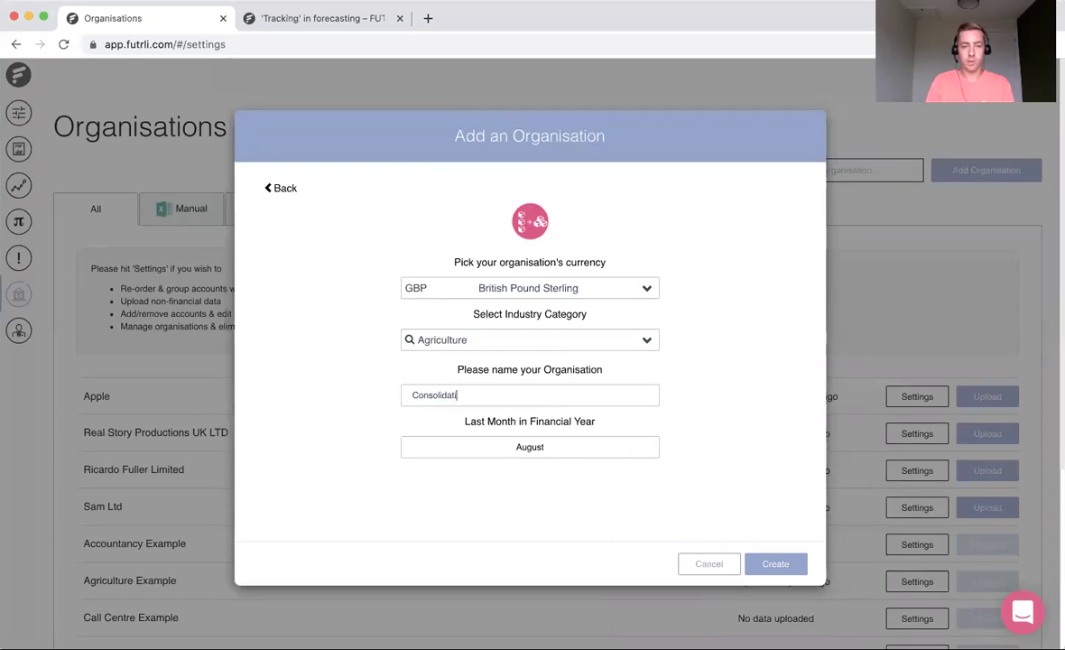
pyautogui.press('BackSpace')
pyautogui.press('BackSpace')
pyautogui.write('n')
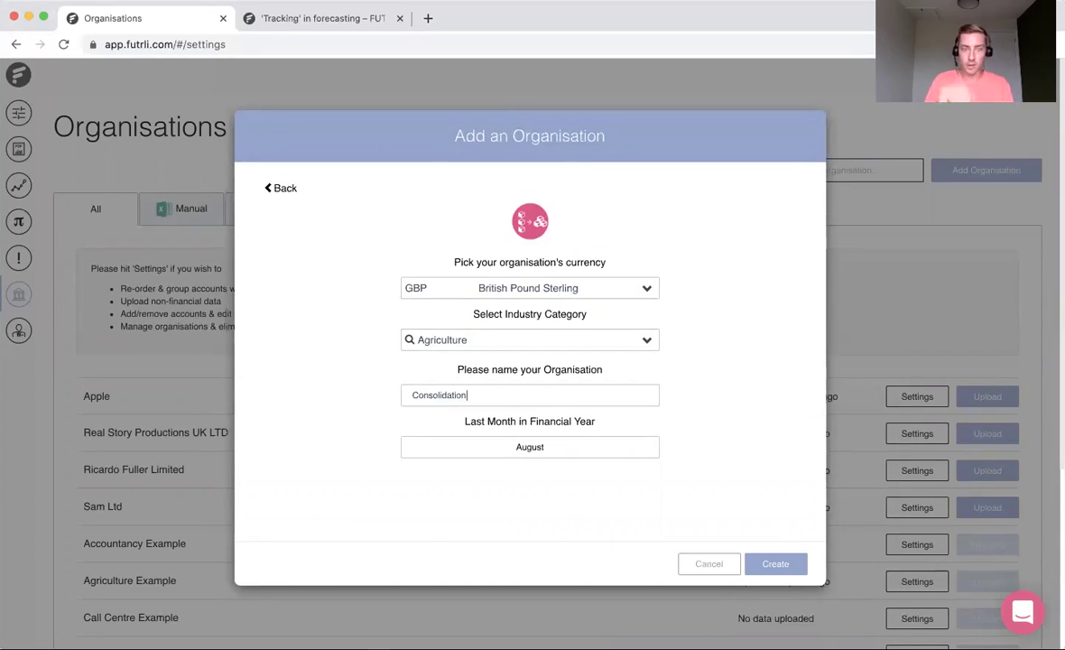
pyautogui.click(538, 449)
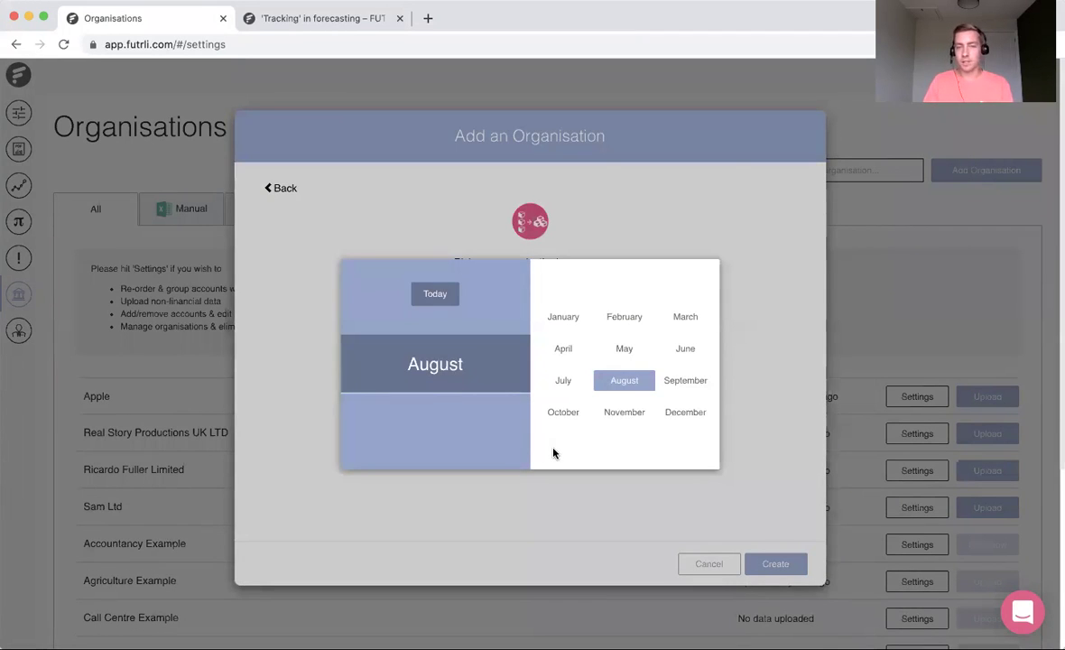
pyautogui.click(632, 421)
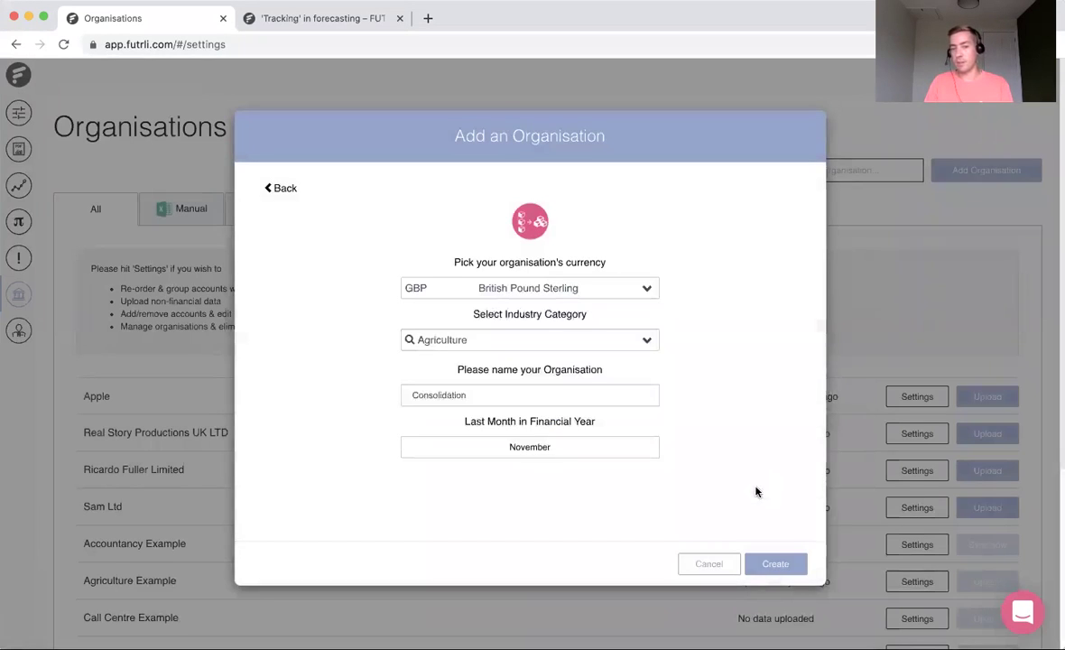
pyautogui.click(779, 563)
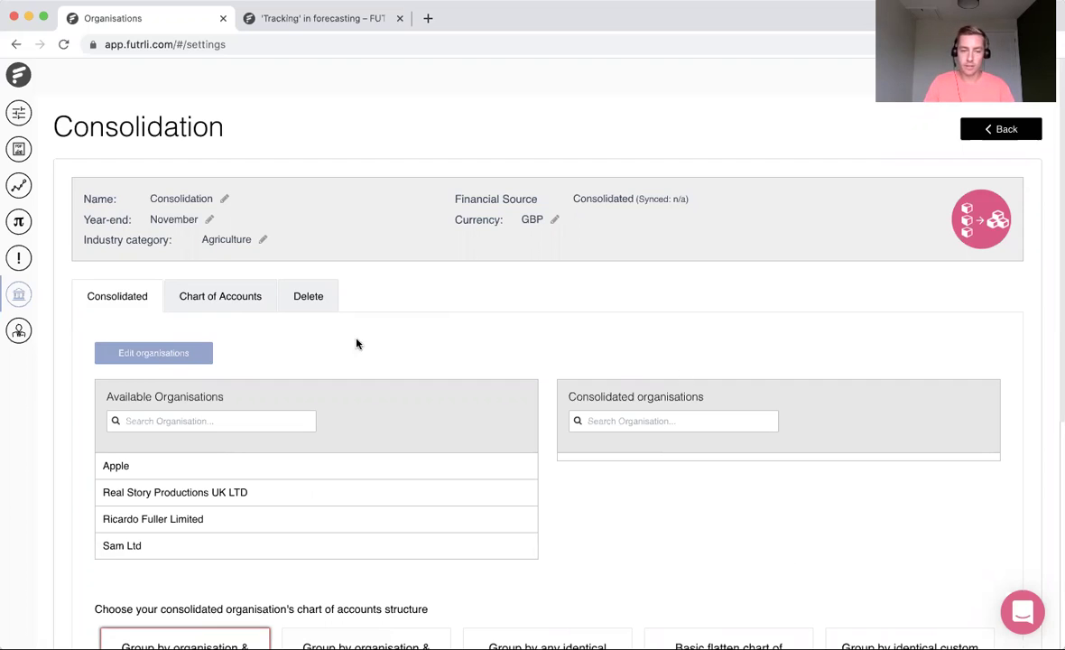
# Add Apple and Real Story Productions UK LTD to the consolidated organisations and finish editing the list.
pyautogui.scroll(-1, 712, 583)
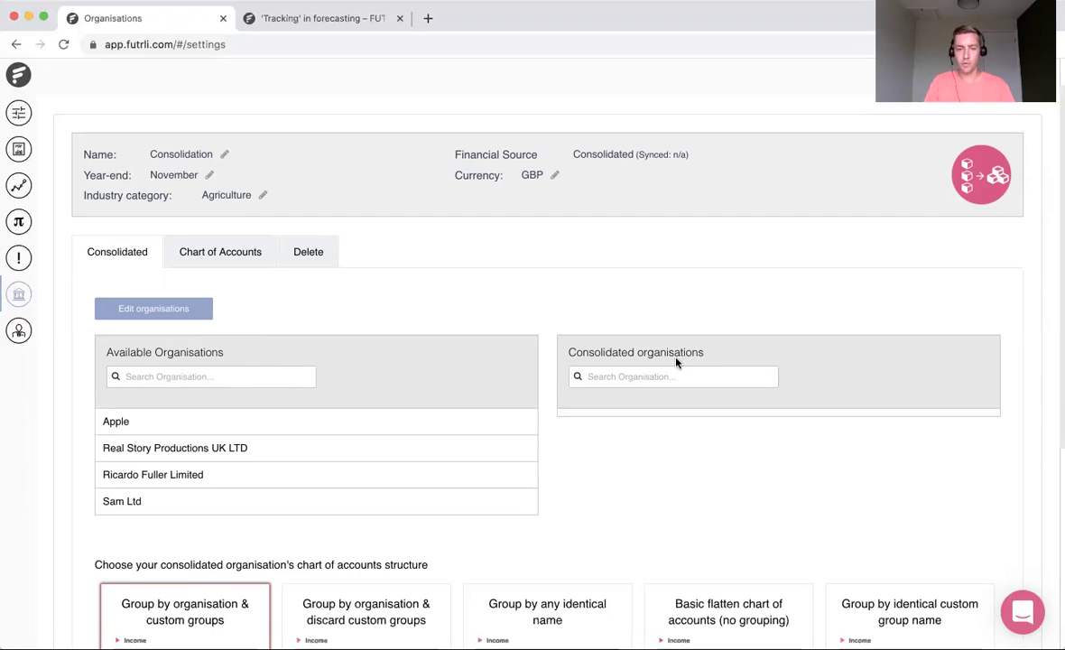
pyautogui.click(162, 310)
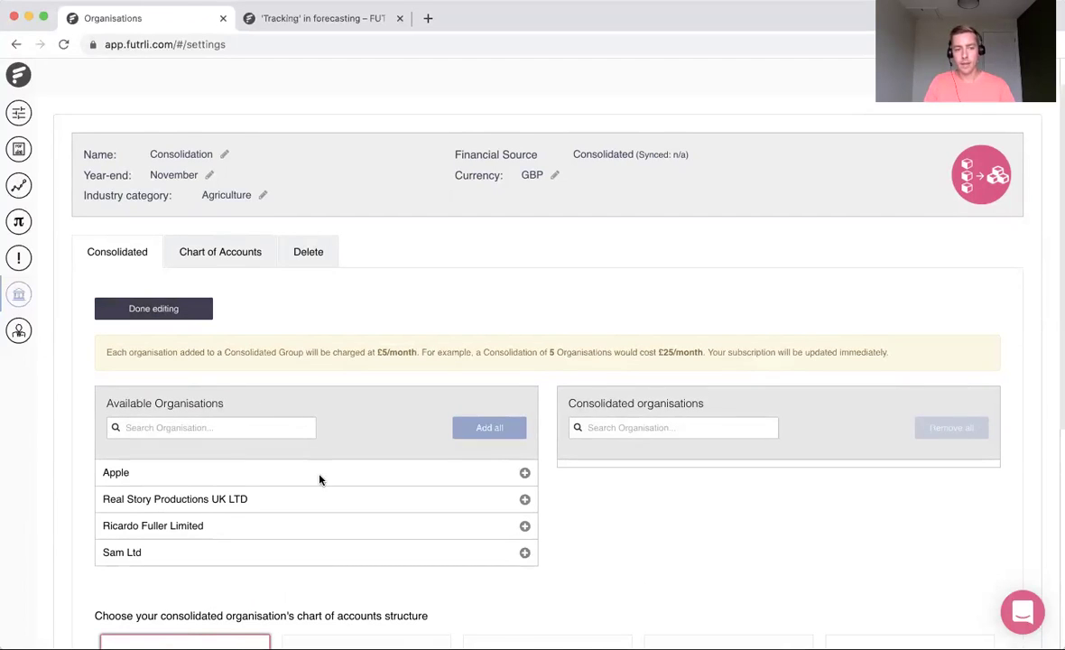
pyautogui.scroll(-1, 319, 477)
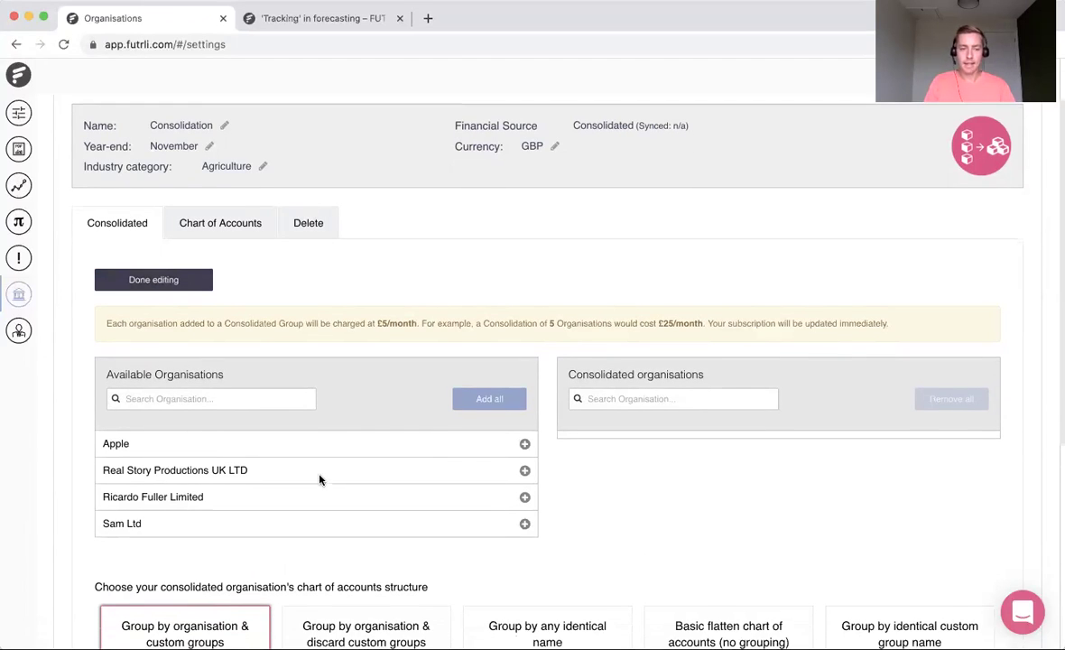
pyautogui.click(525, 445)
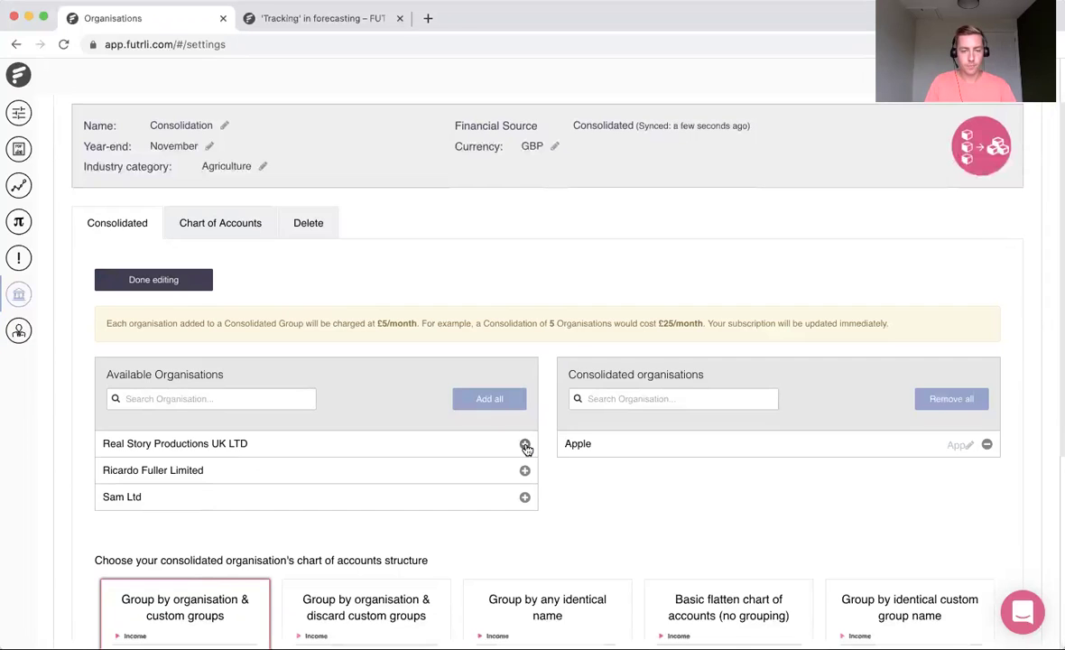
pyautogui.click(525, 445)
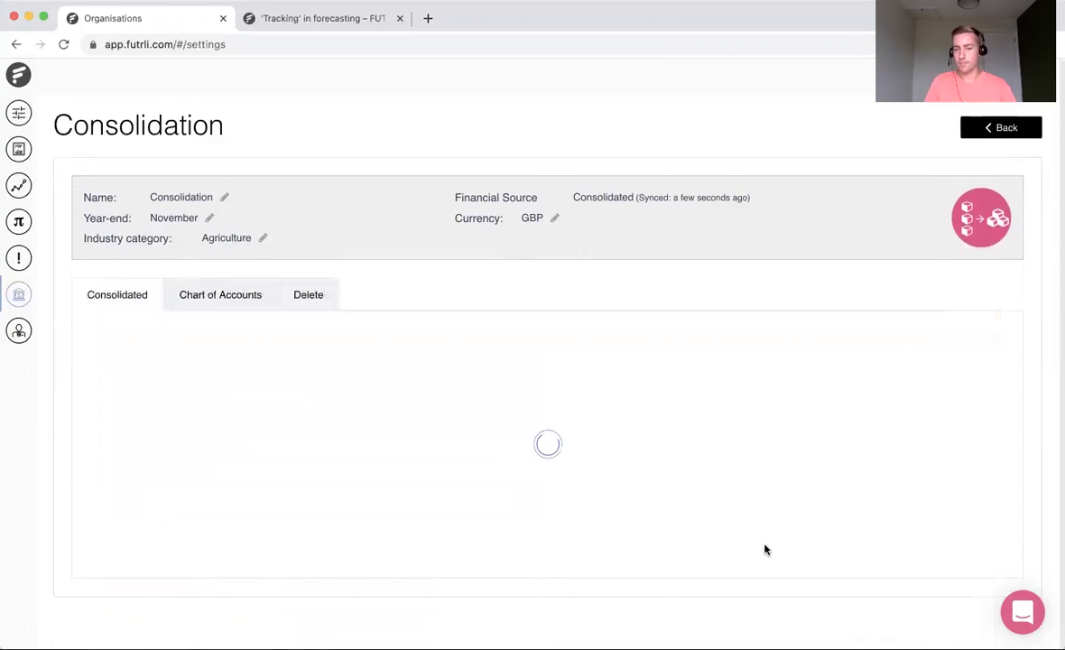
pyautogui.click(192, 282)
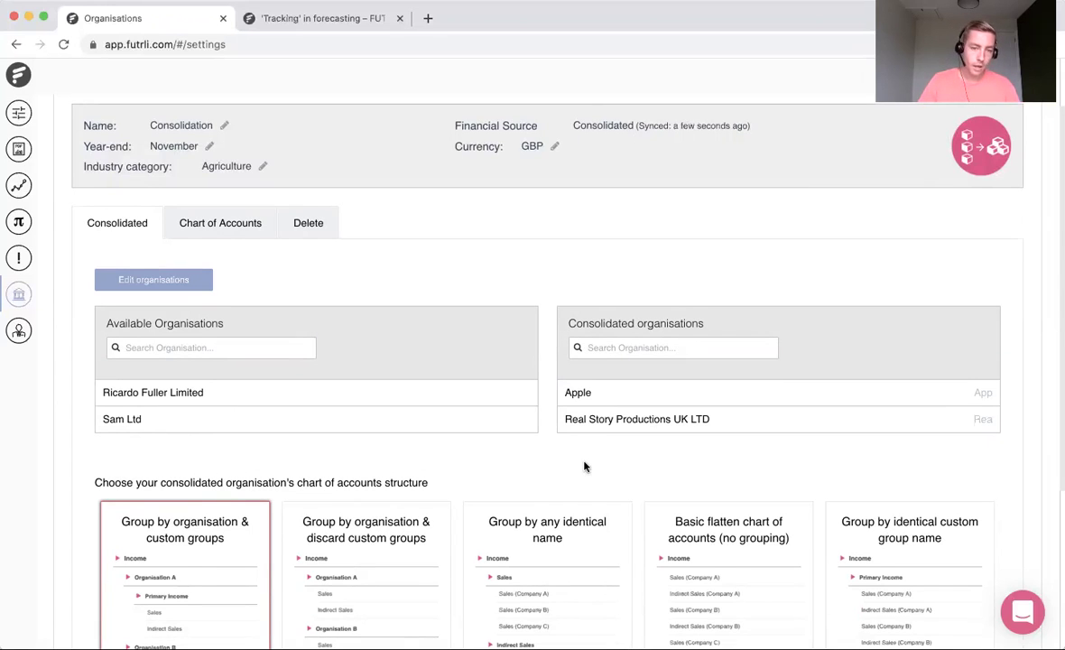
# Review the chart of accounts structure options and open the elimination settings of the consolidation's chart of accounts.
pyautogui.scroll(-3, 587, 468)
pyautogui.scroll(-1, 587, 468)
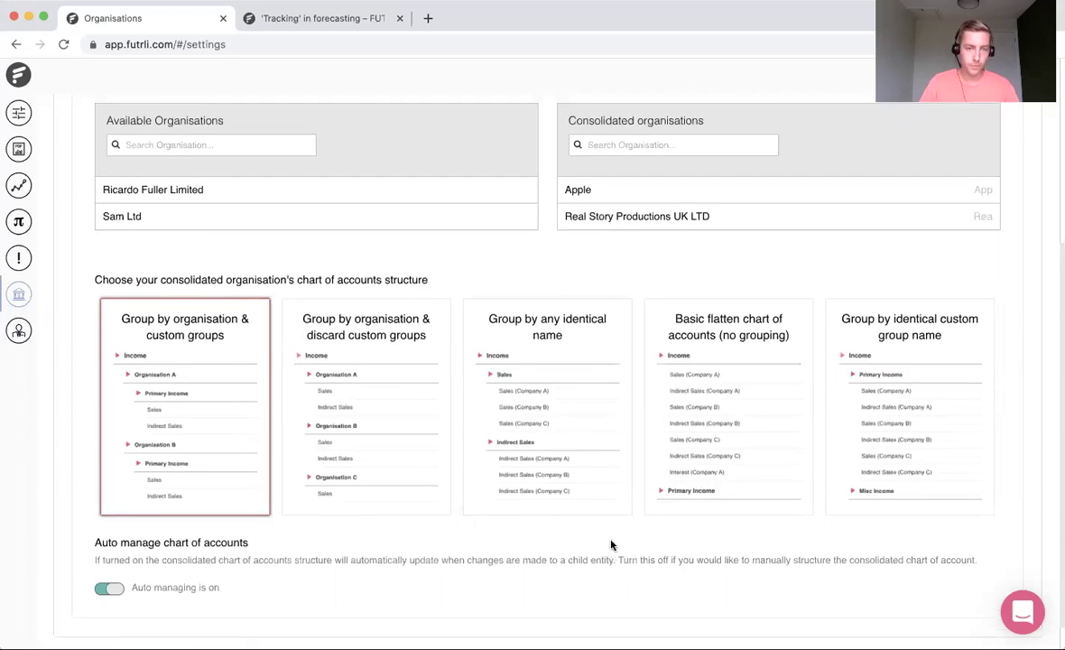
pyautogui.scroll(5, 611, 544)
pyautogui.click(237, 255)
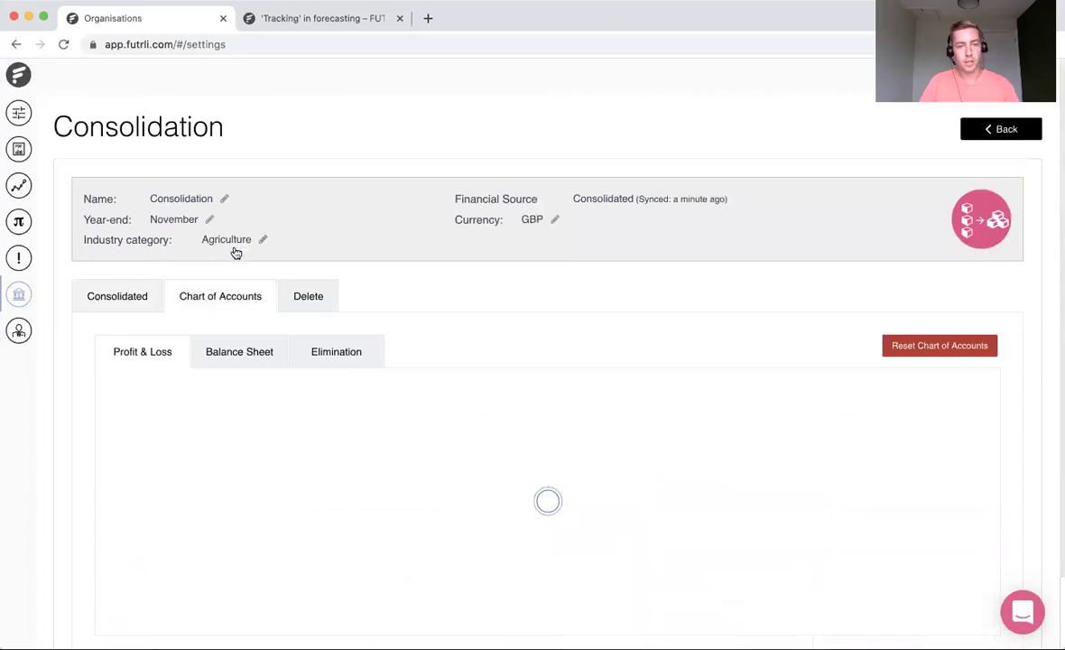
pyautogui.scroll(-1, 456, 464)
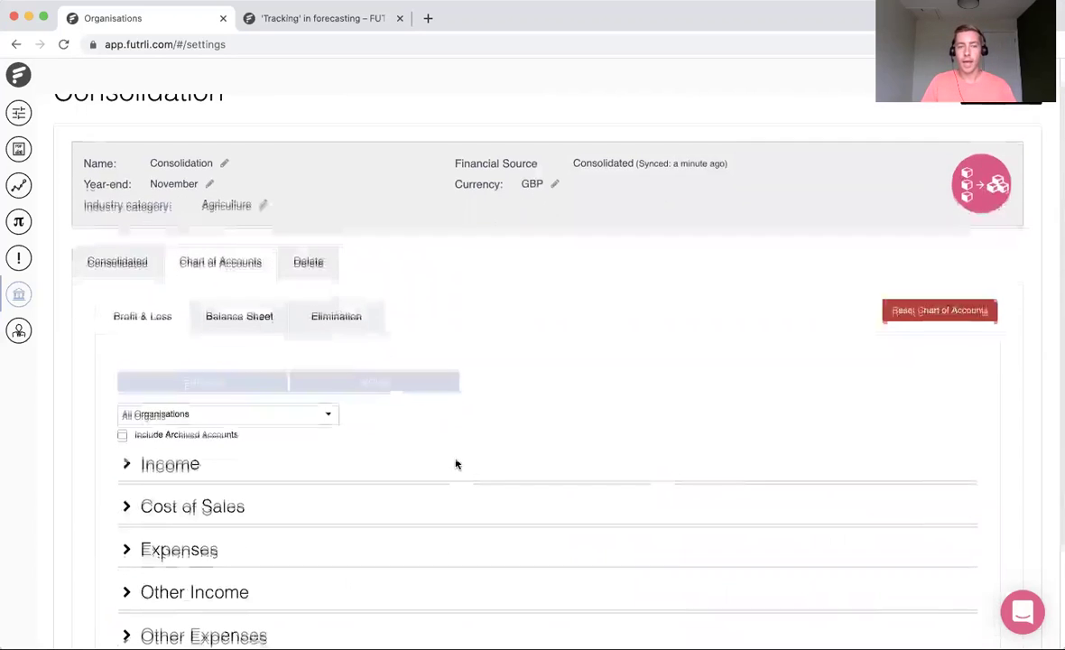
pyautogui.click(345, 322)
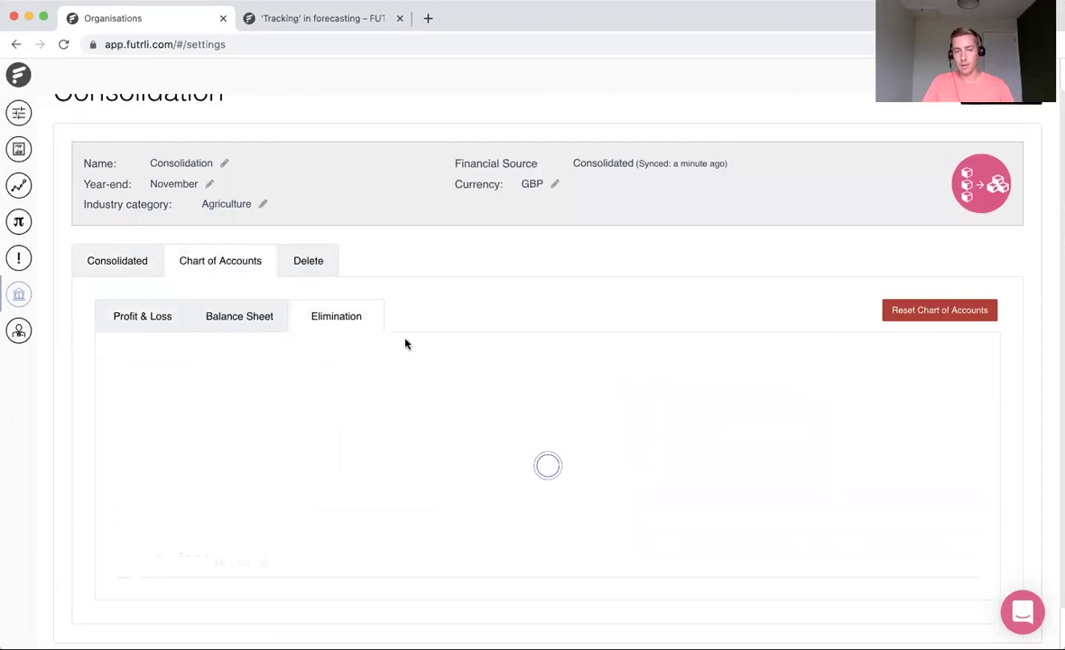
pyautogui.scroll(-1, 489, 452)
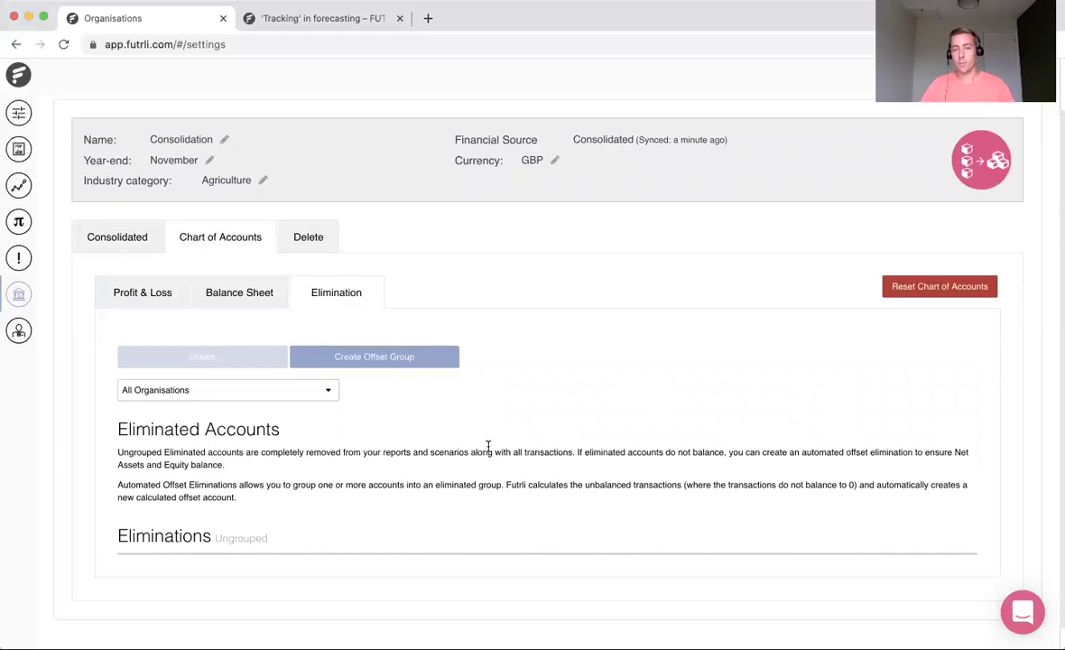
# Examine the account categories offered for a new automated offset elimination group and close the form without creating a group.
pyautogui.click(393, 358)
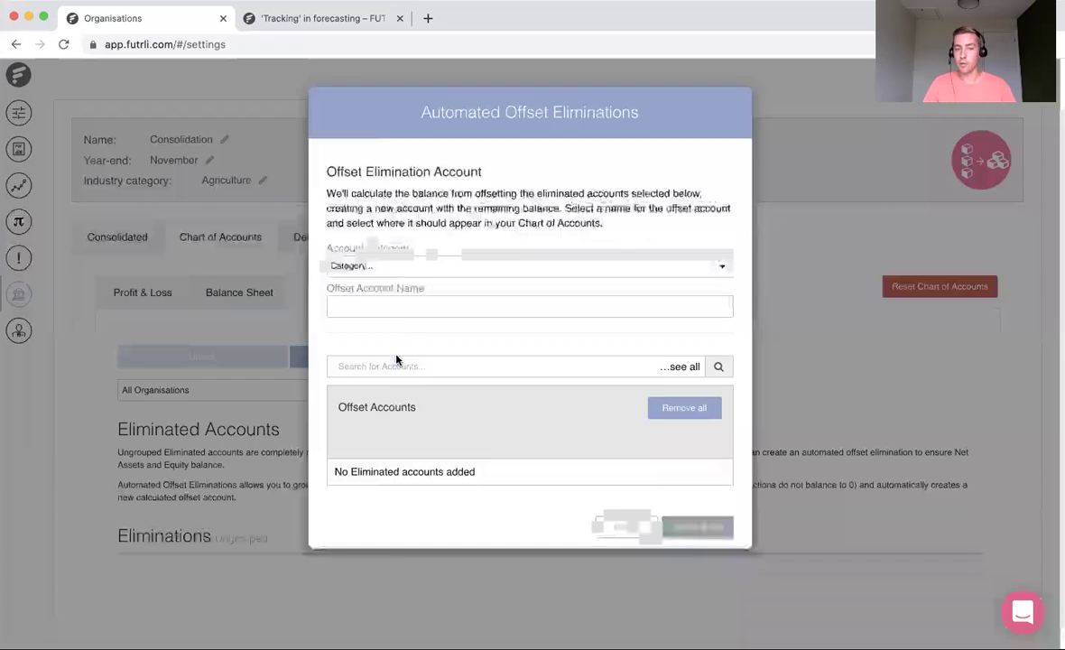
pyautogui.click(427, 289)
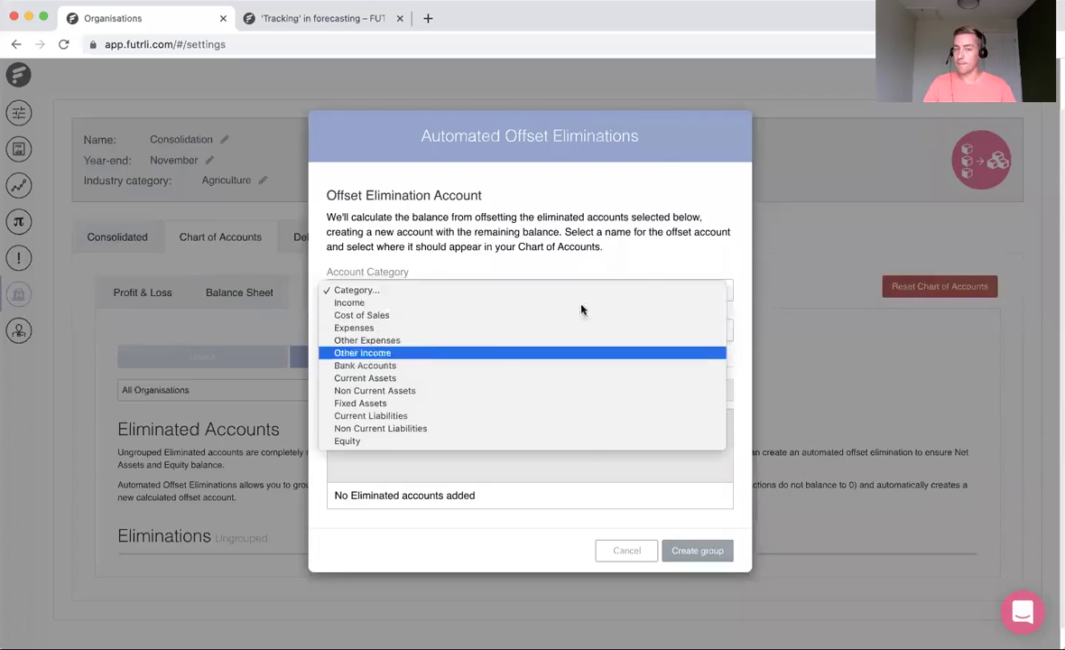
pyautogui.click(626, 244)
pyautogui.scroll(-1, 661, 302)
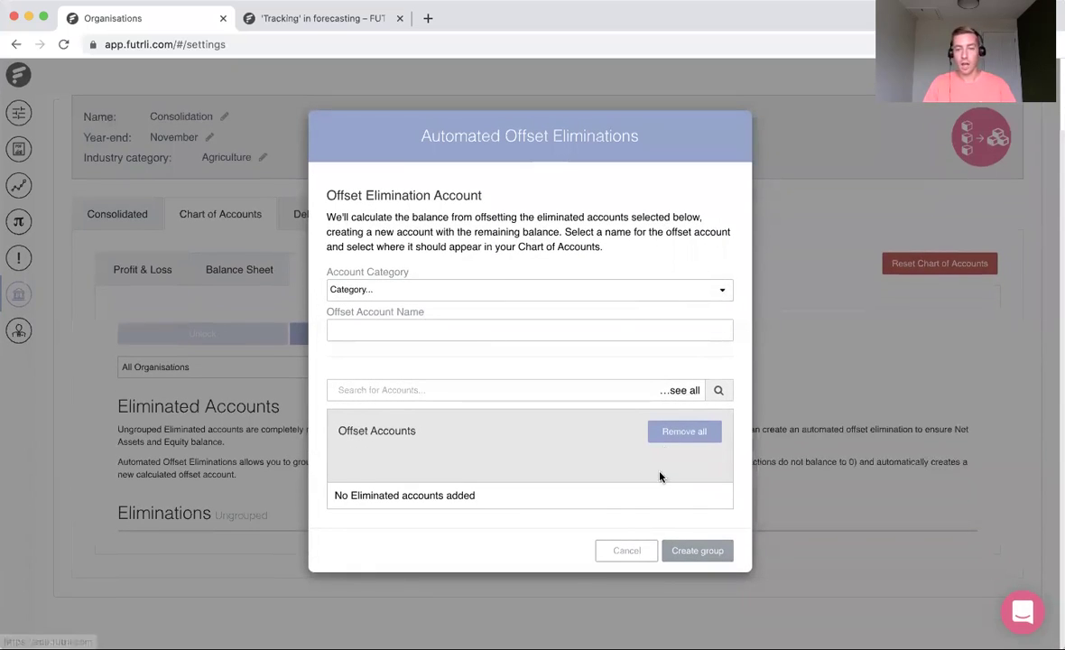
pyautogui.click(627, 551)
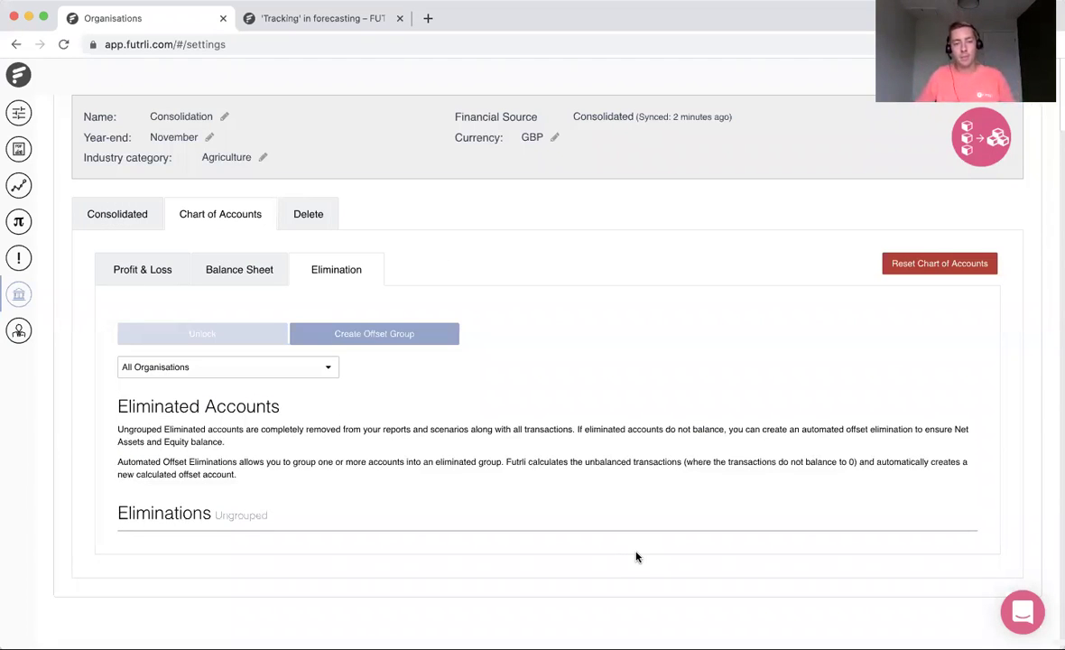
# Return to the consolidation's general setup and look over its member organisations and account structure choices.
pyautogui.click(132, 224)
pyautogui.scroll(-1, 221, 431)
pyautogui.scroll(-3, 222, 436)
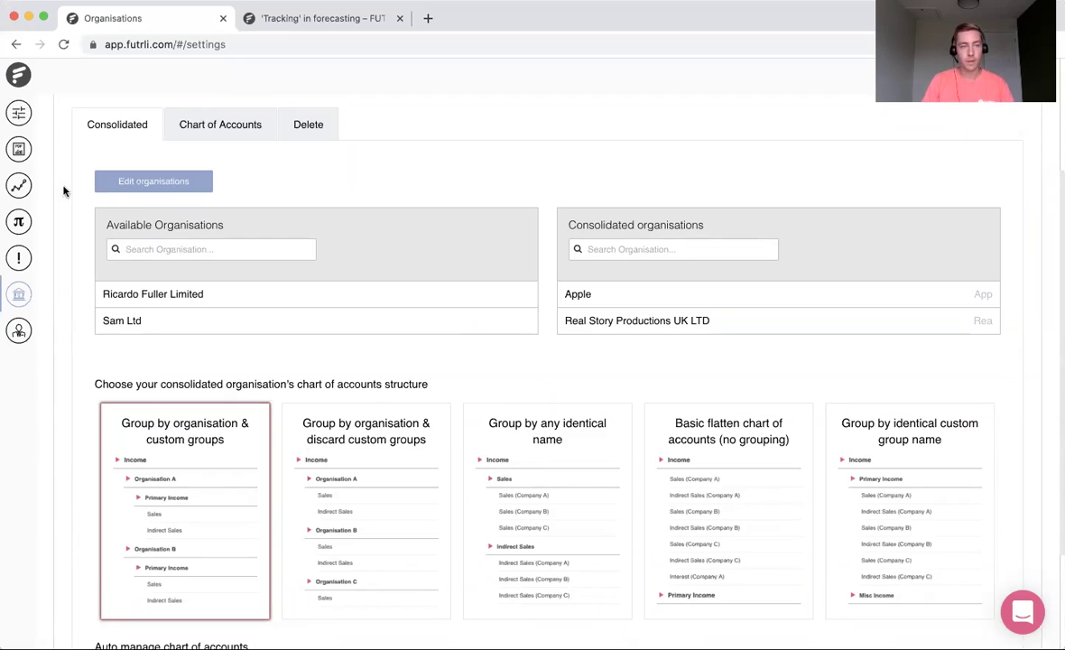
# Create a new dashboard board and name it Consolidation.
pyautogui.click(19, 112)
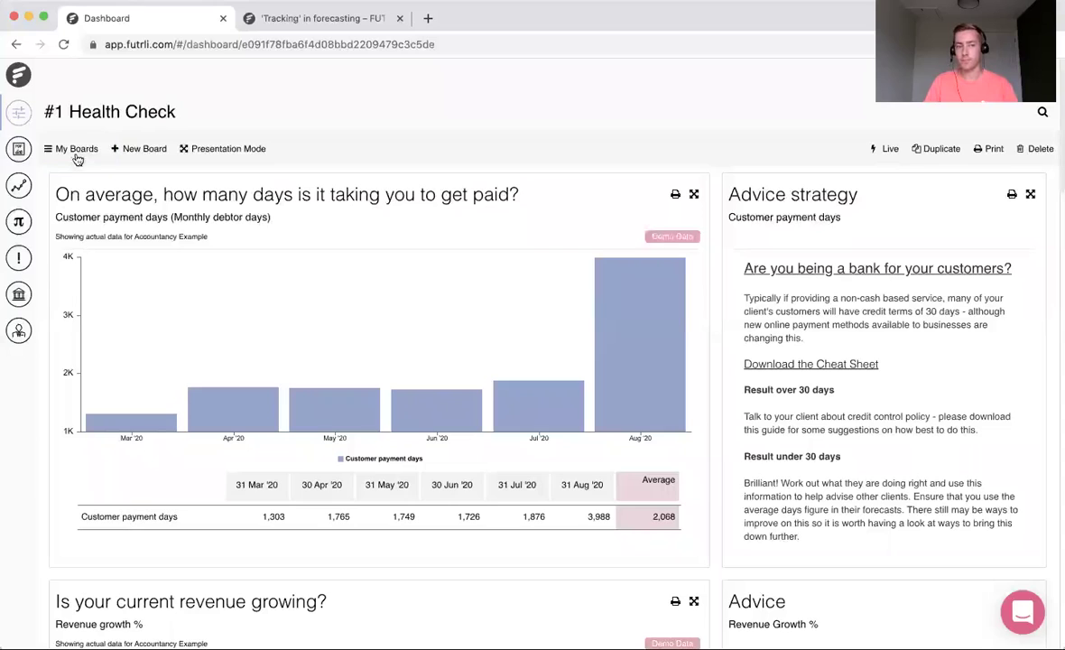
pyautogui.click(145, 150)
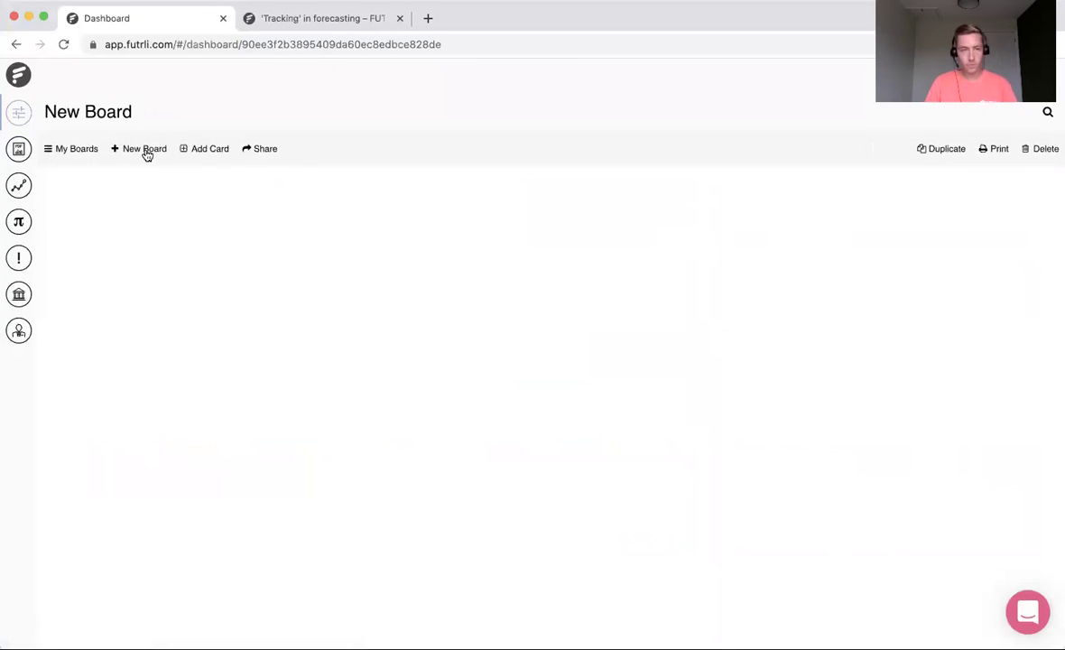
pyautogui.click(111, 115)
pyautogui.write('Consilidation')
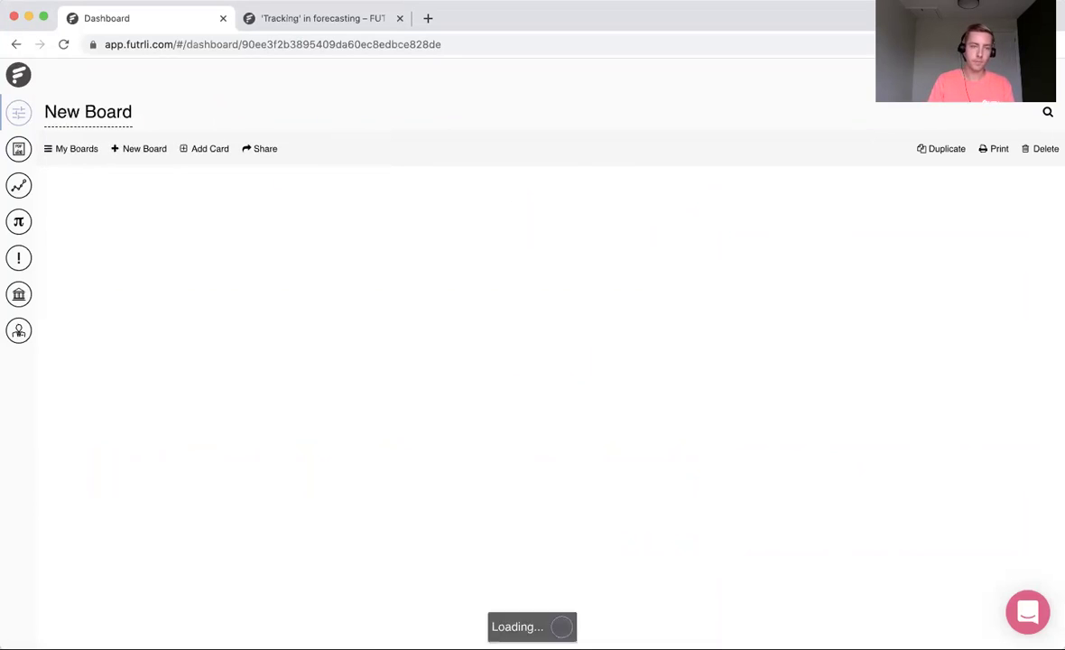
pyautogui.doubleClick(89, 111)
pyautogui.click(117, 107)
pyautogui.rightClick(109, 114)
pyautogui.click(159, 121)
pyautogui.click(225, 115)
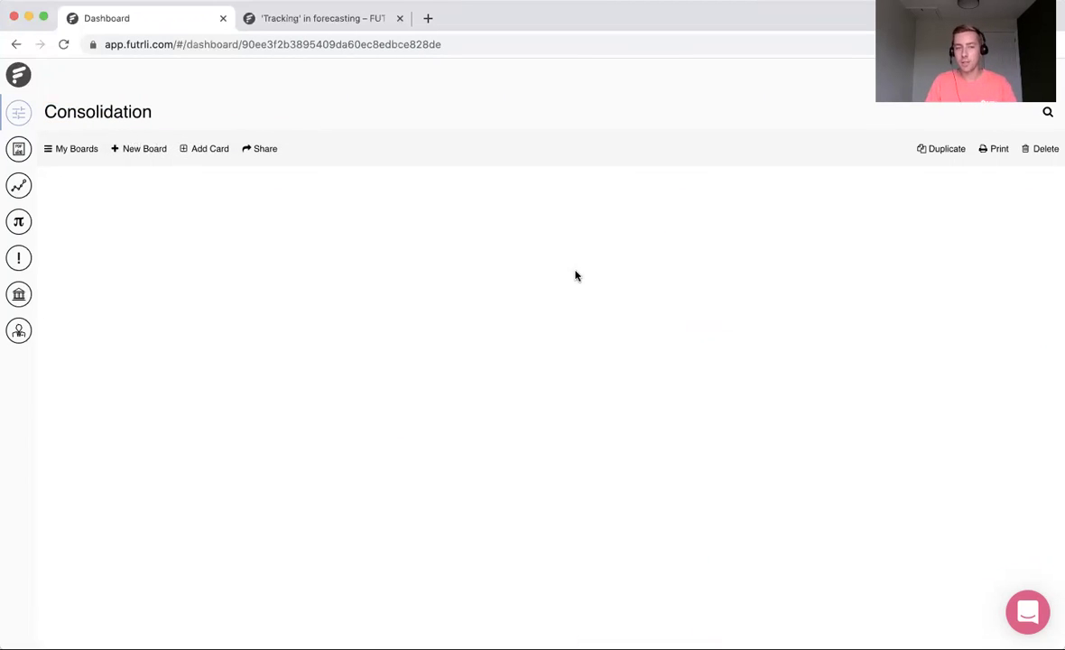
# Add a Profit & Loss card from the operational KPIs to the board and set its organisation to Consolidation.
pyautogui.click(207, 149)
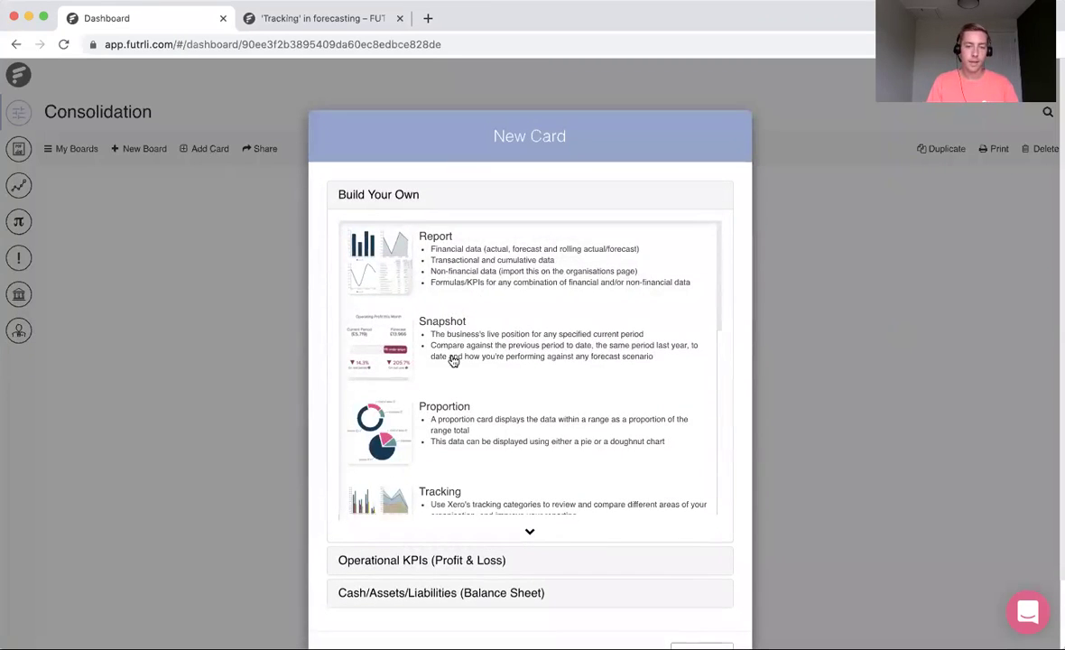
pyautogui.click(481, 561)
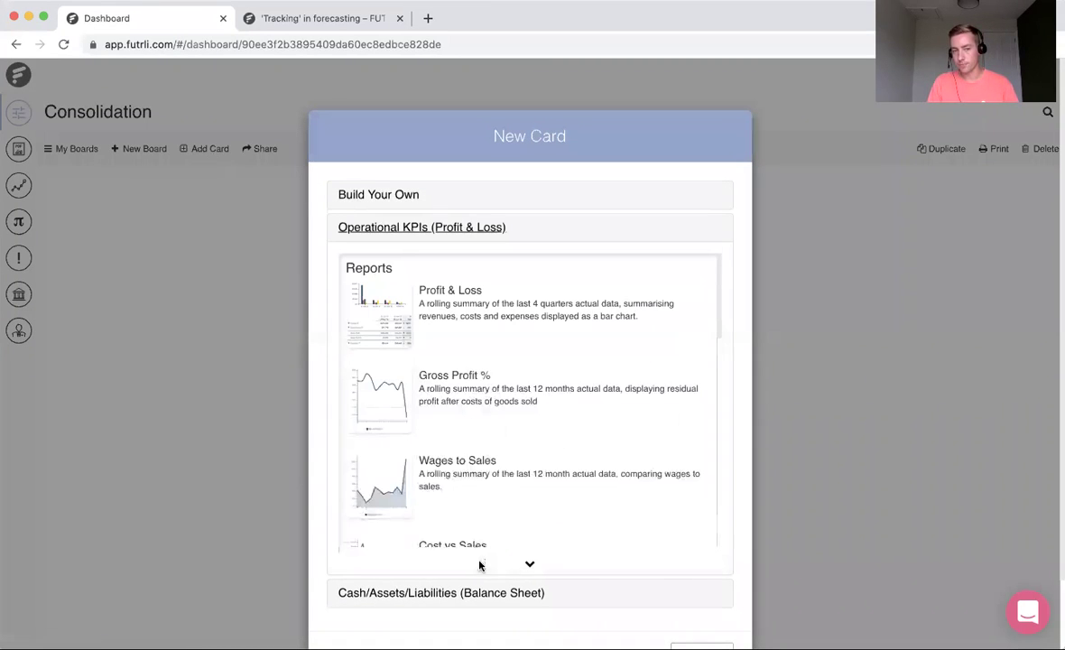
pyautogui.click(515, 311)
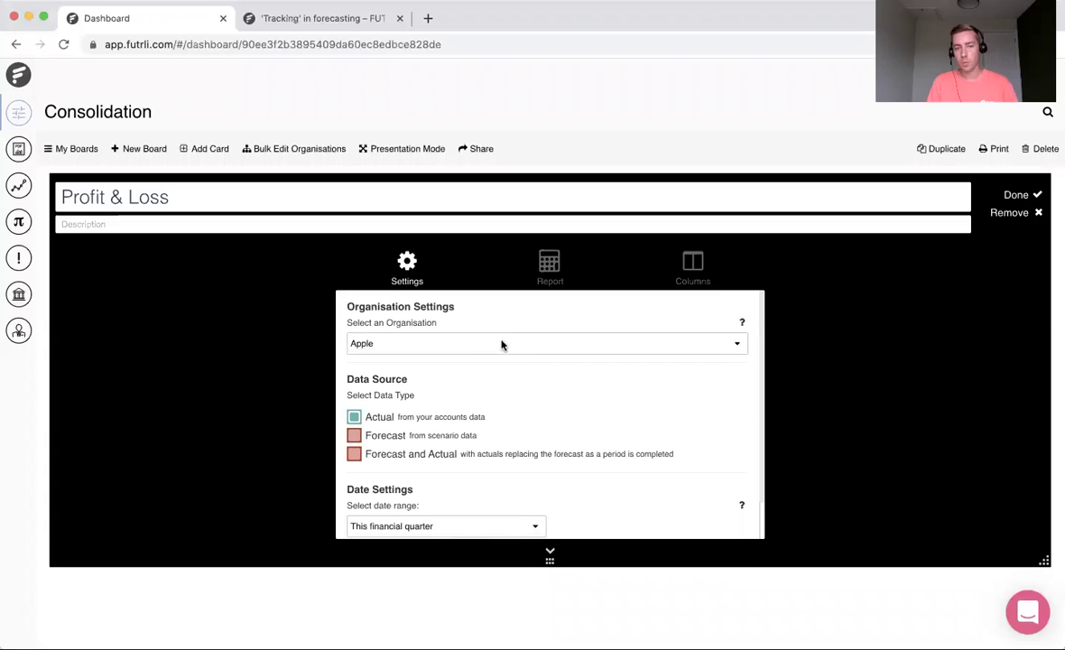
pyautogui.click(502, 344)
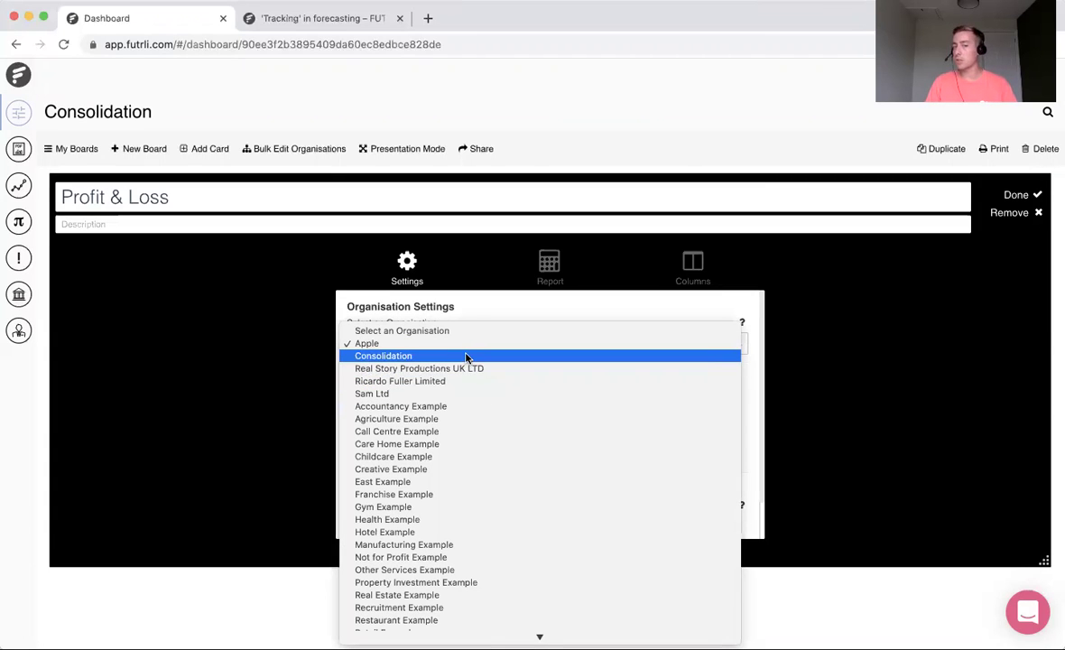
pyautogui.click(467, 356)
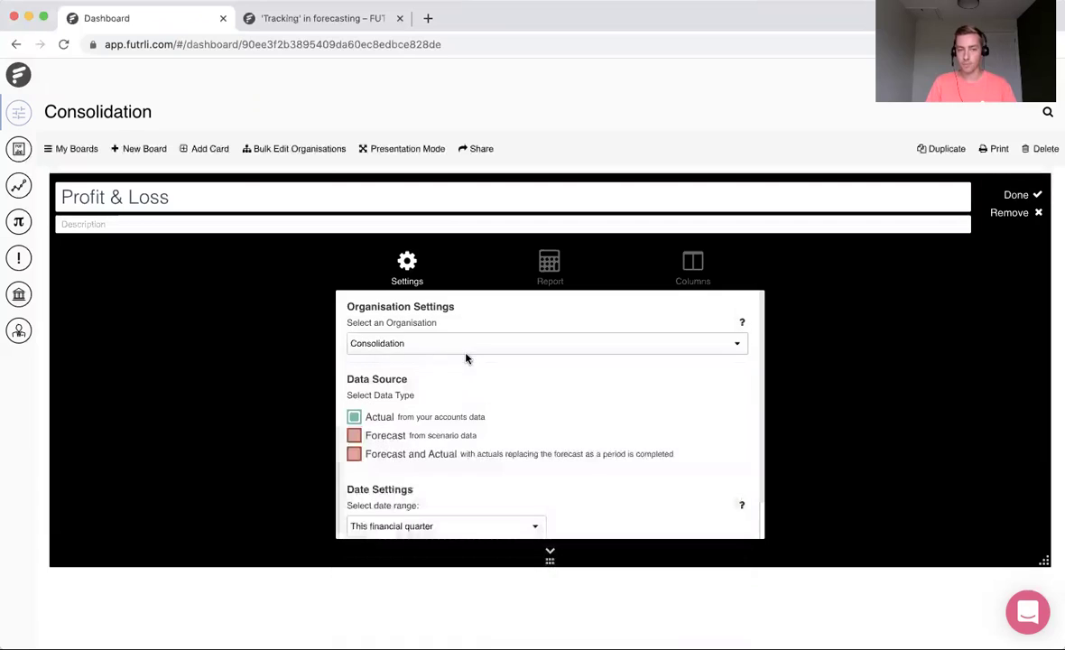
# Set the Profit & Loss card's date range to the last calendar month with the previous 11 periods.
pyautogui.scroll(-2, 516, 483)
pyautogui.click(505, 485)
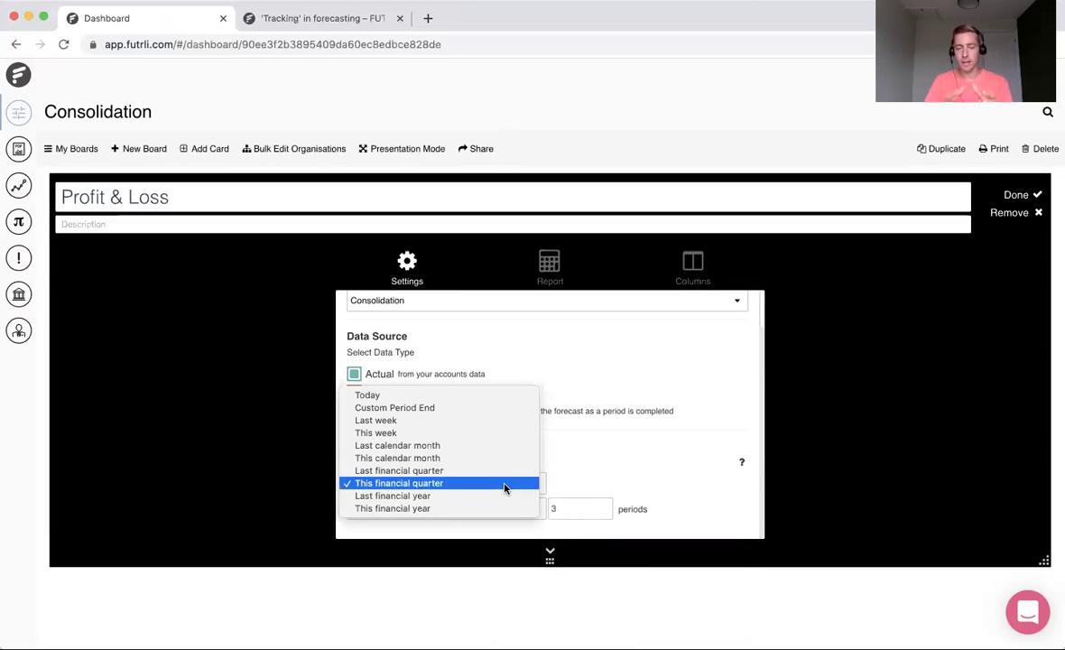
pyautogui.click(475, 445)
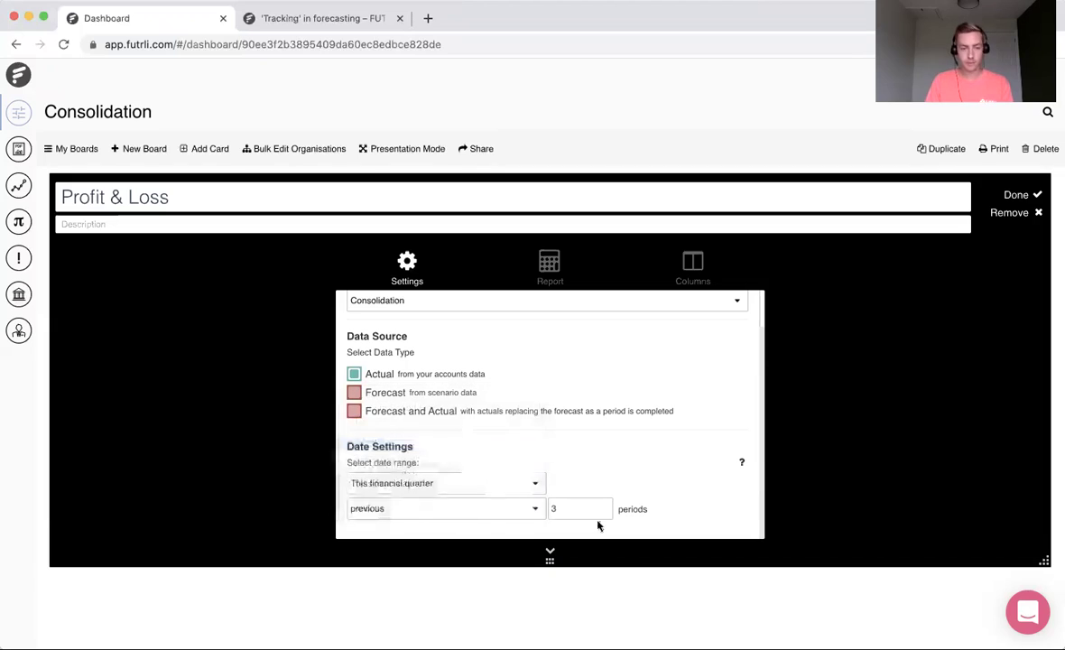
pyautogui.doubleClick(570, 507)
pyautogui.write('11')
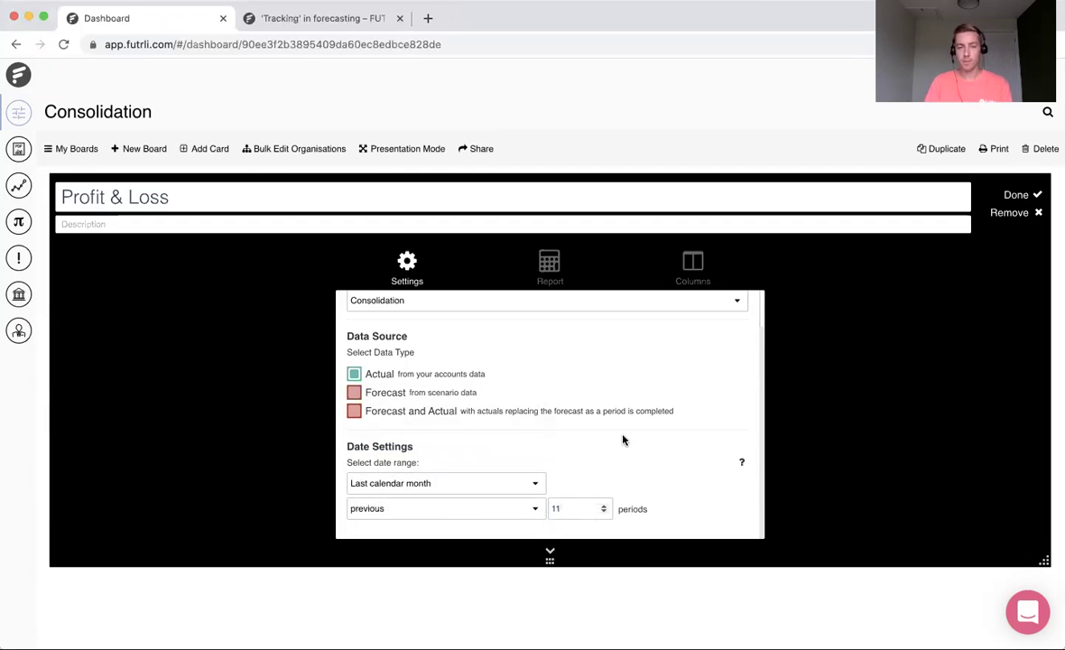
# Turn off the chart on the Profit & Loss card, check its column options, and finish editing the card.
pyautogui.click(550, 271)
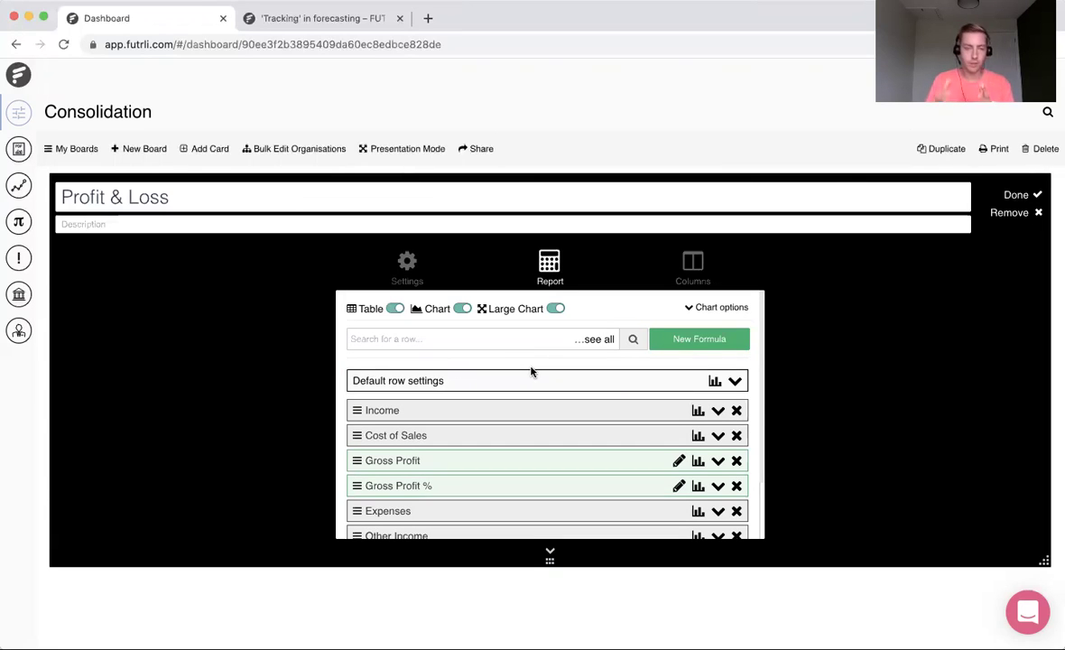
pyautogui.click(462, 308)
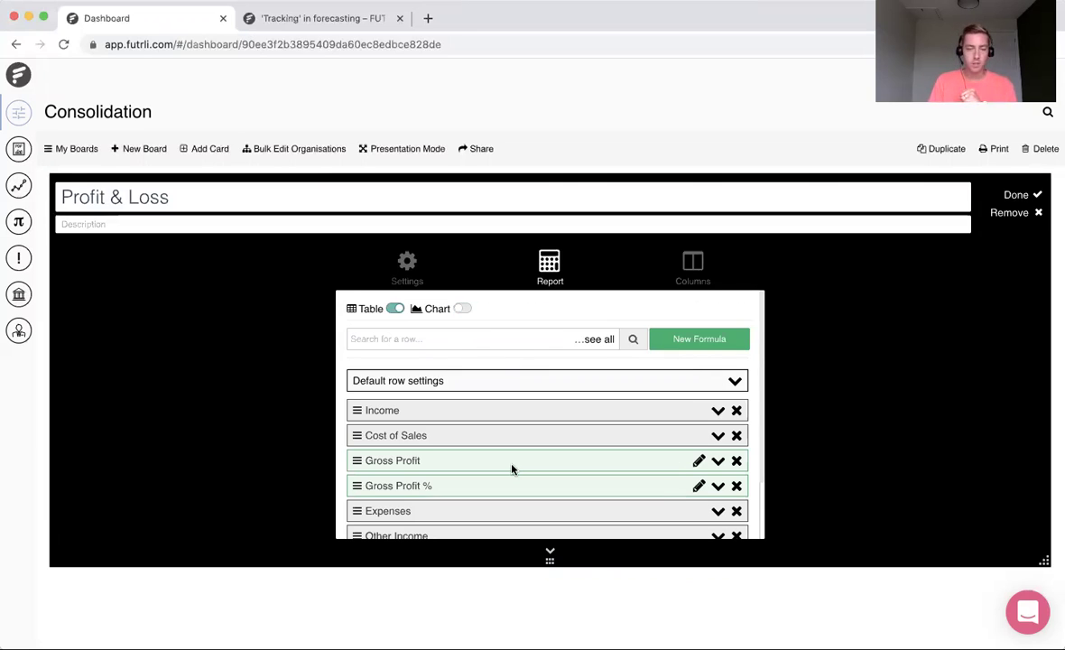
pyautogui.click(686, 271)
pyautogui.click(362, 417)
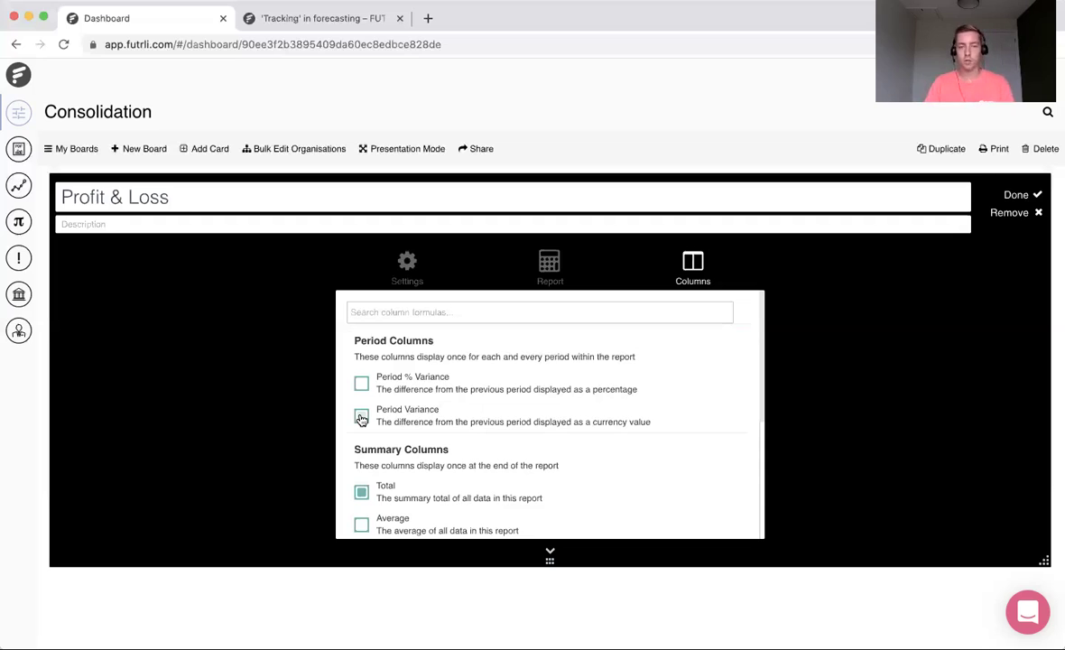
pyautogui.click(1017, 195)
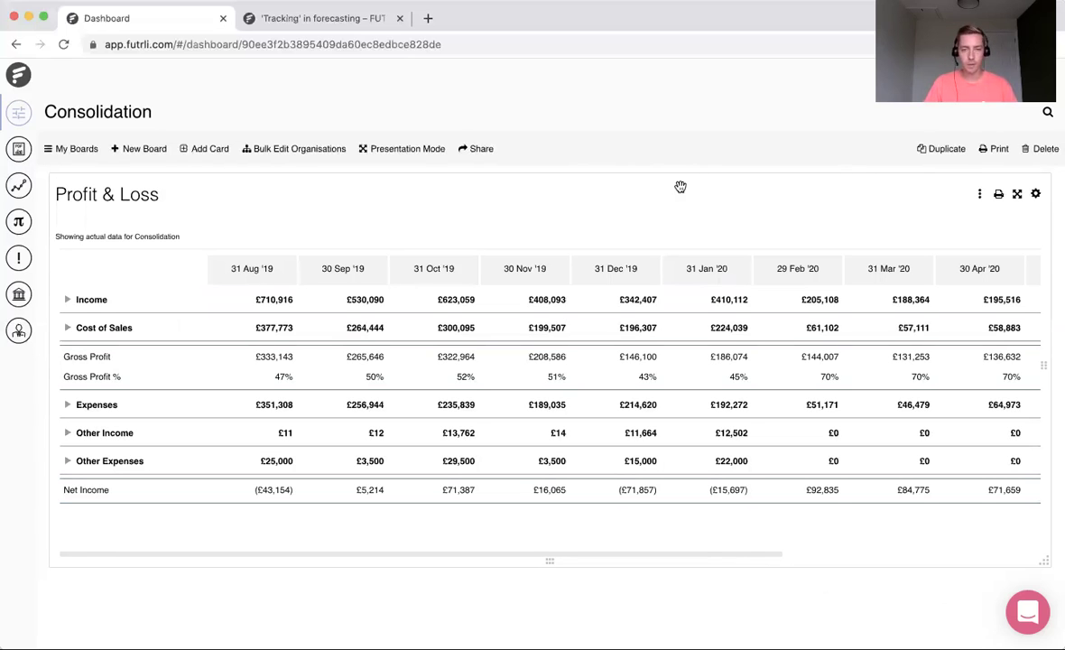
# Break down Income to Real Story Productions' Non-Wedding accounts to inspect the figures, and collapse the Income row again.
pyautogui.click(90, 304)
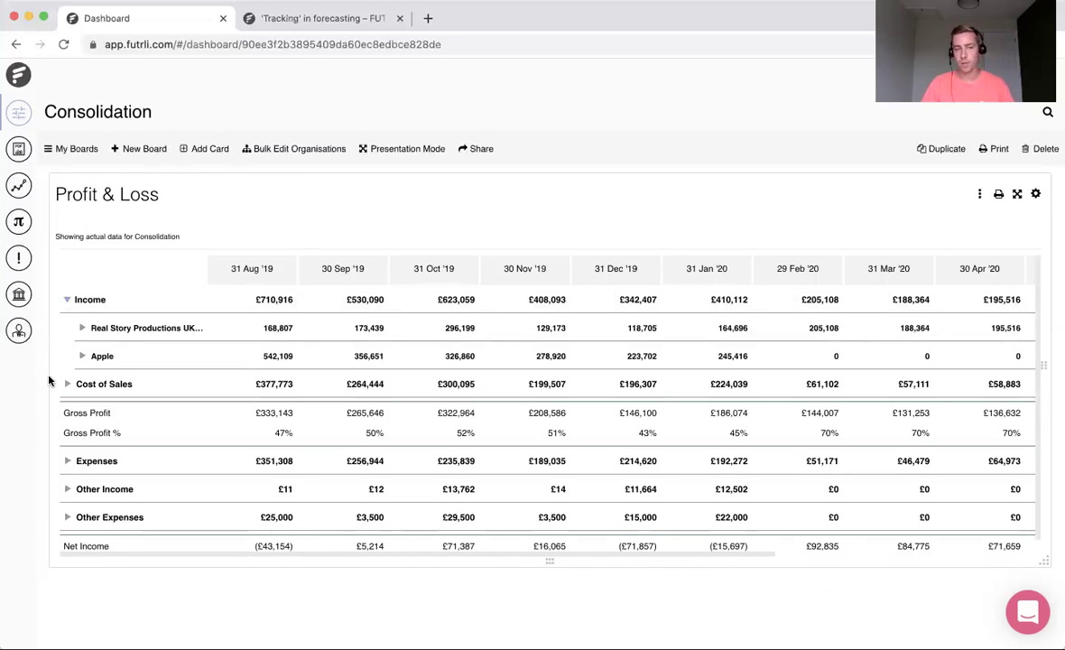
pyautogui.click(103, 333)
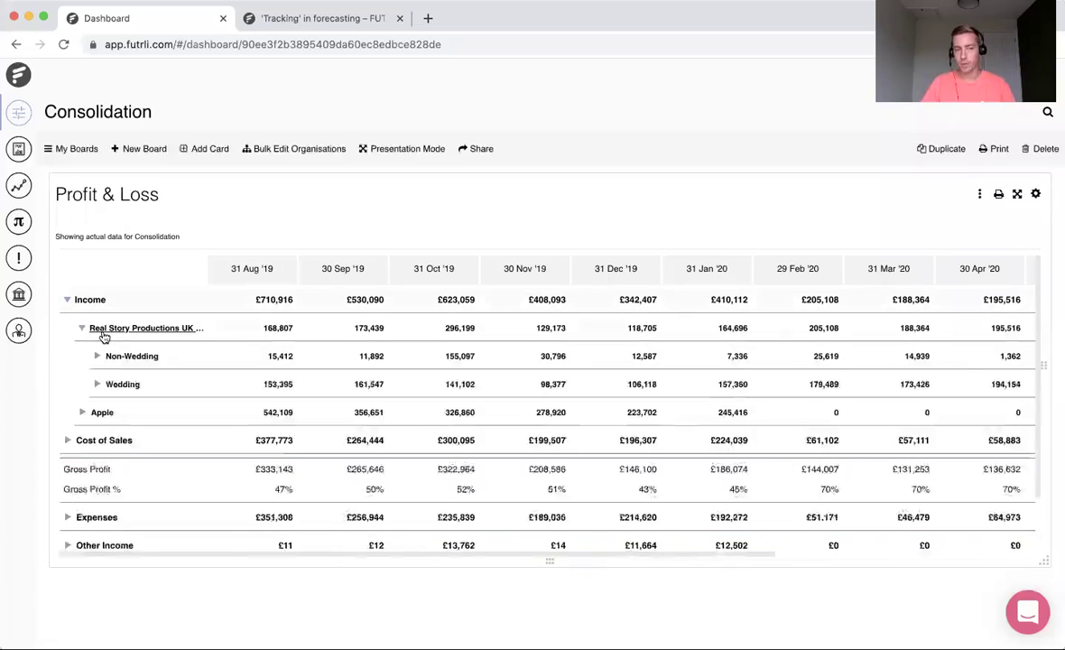
pyautogui.click(115, 356)
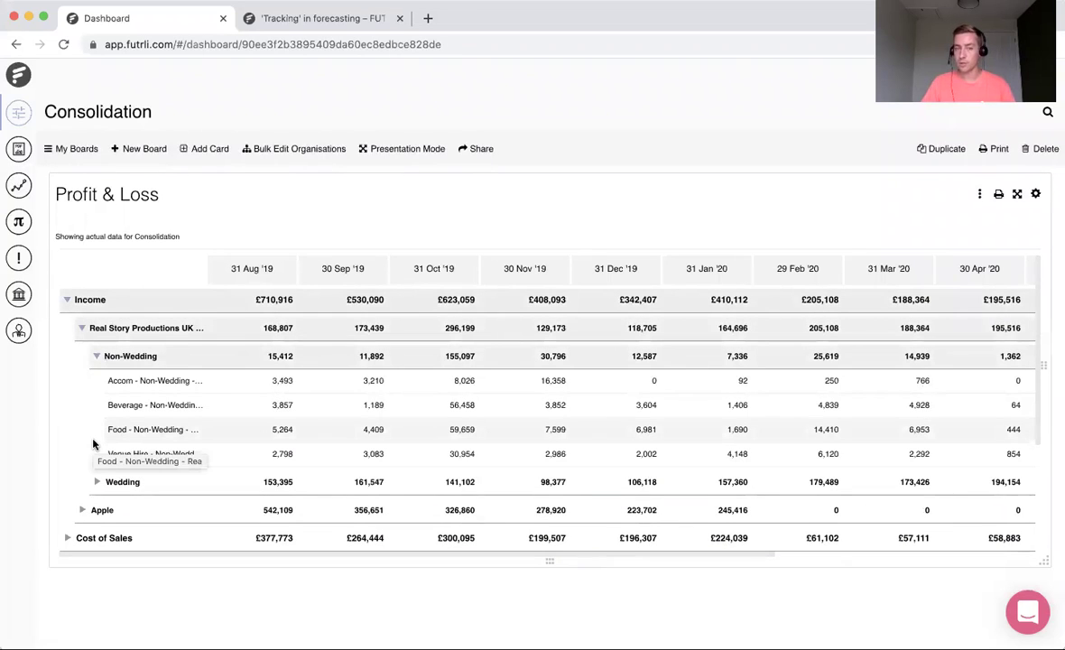
pyautogui.click(90, 300)
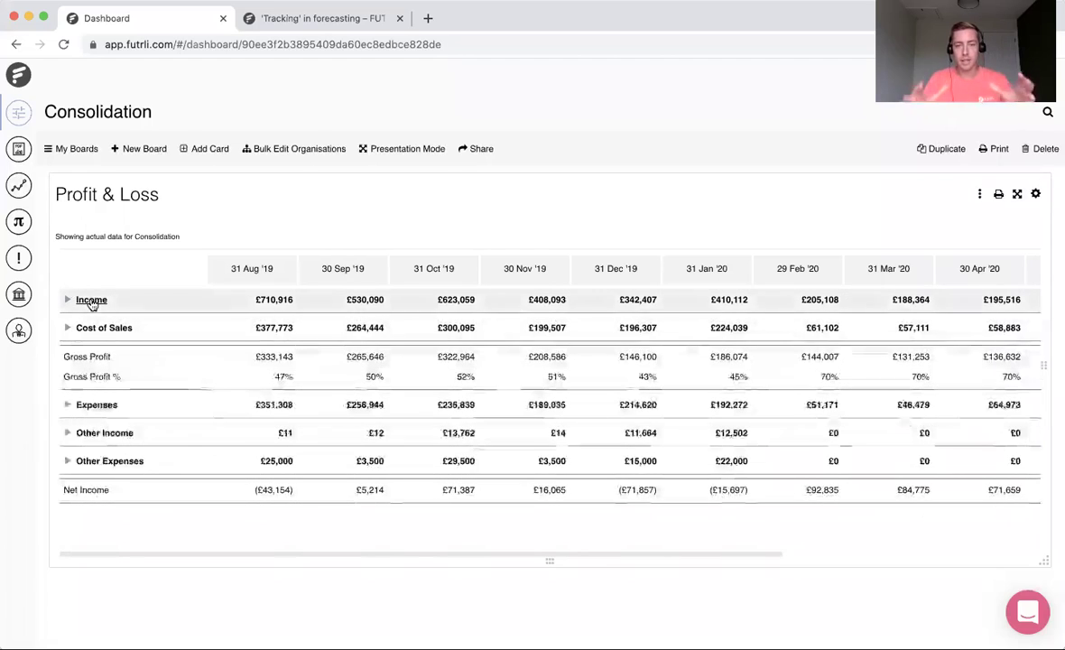
# Enlarge the Profit & Loss card, review Cost of Sales and Expenses by organisation and the Total column, and return to the board.
pyautogui.click(1017, 195)
pyautogui.hscroll(5, 742, 409)
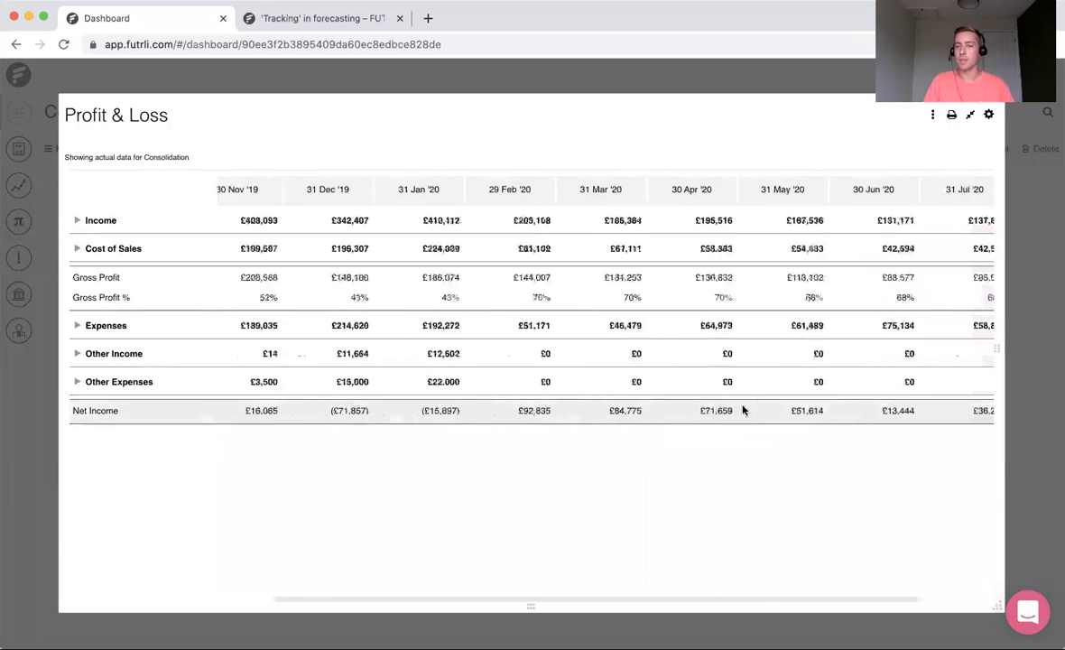
pyautogui.click(101, 249)
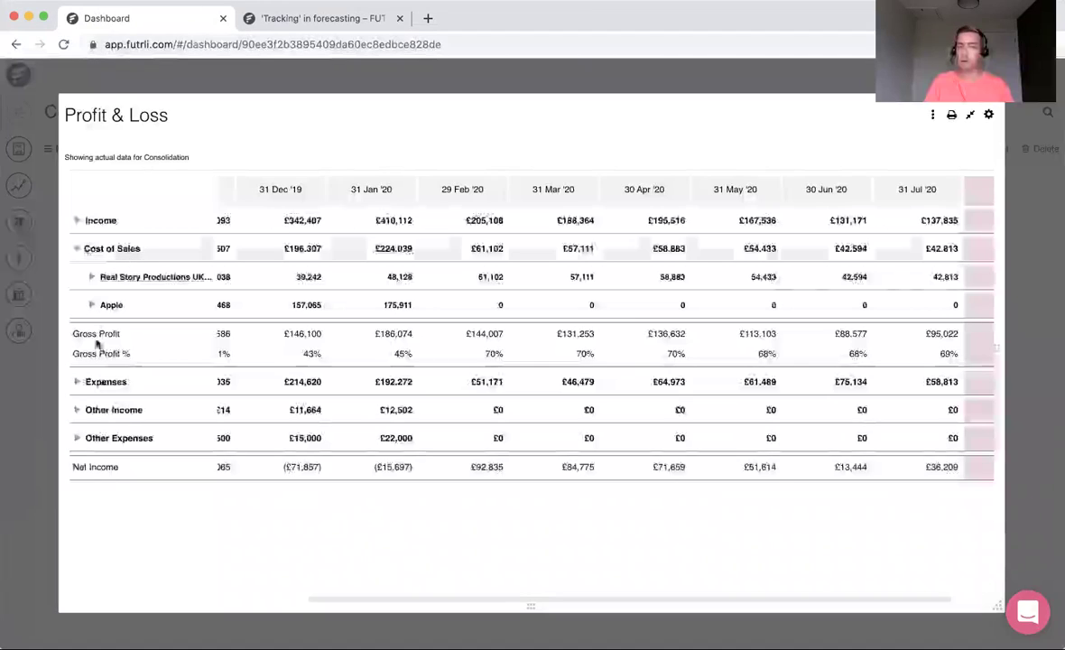
pyautogui.click(101, 382)
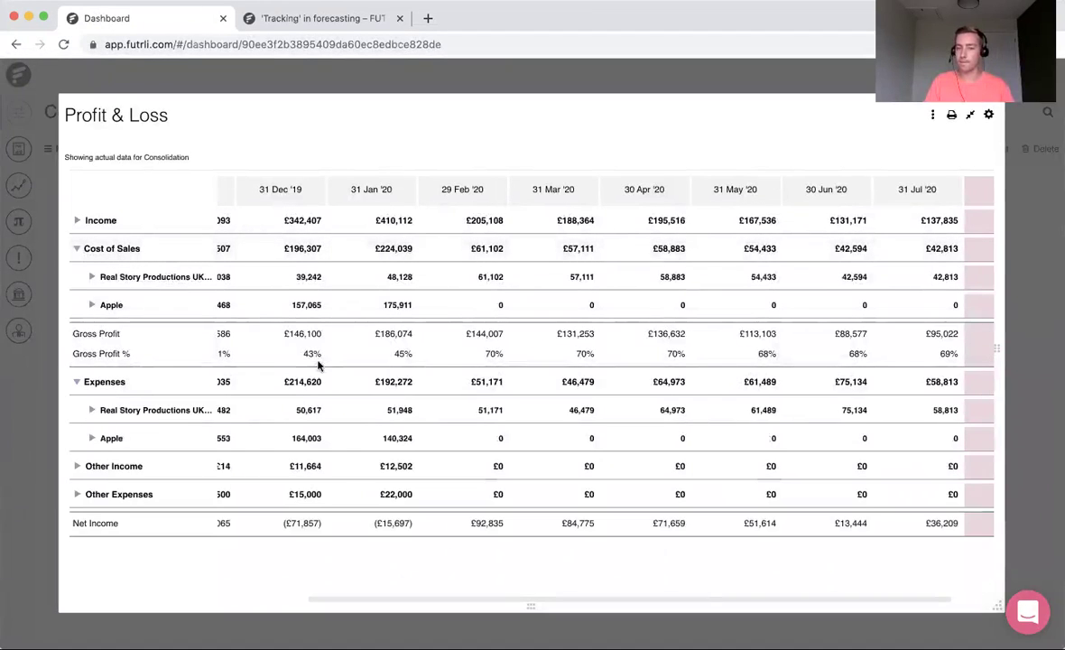
pyautogui.click(108, 248)
pyautogui.click(94, 325)
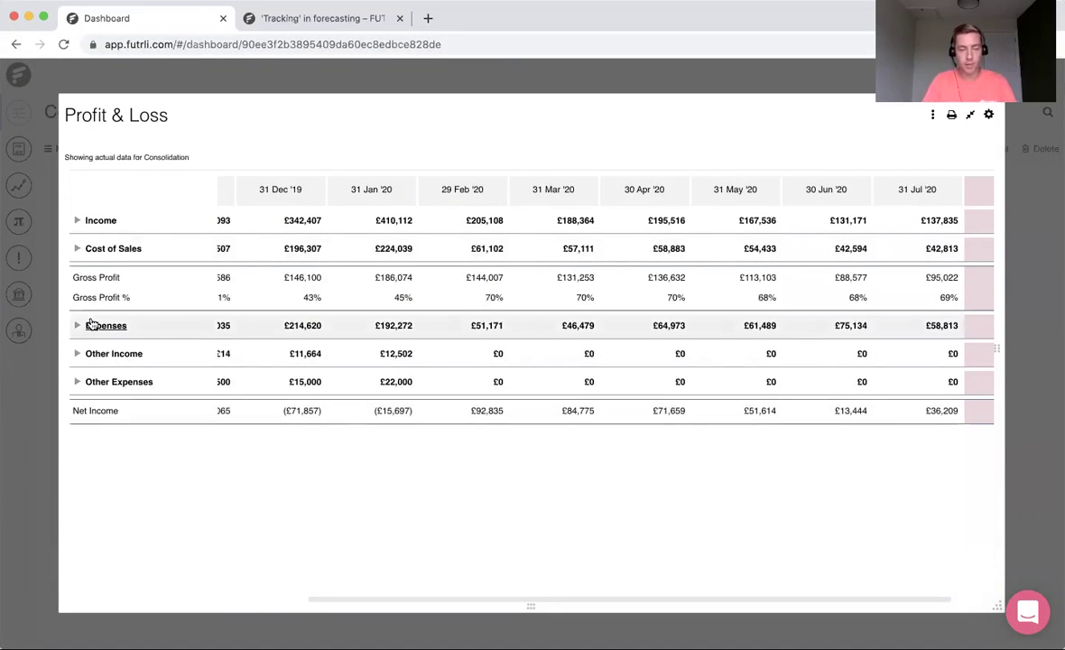
pyautogui.hscroll(3, 476, 325)
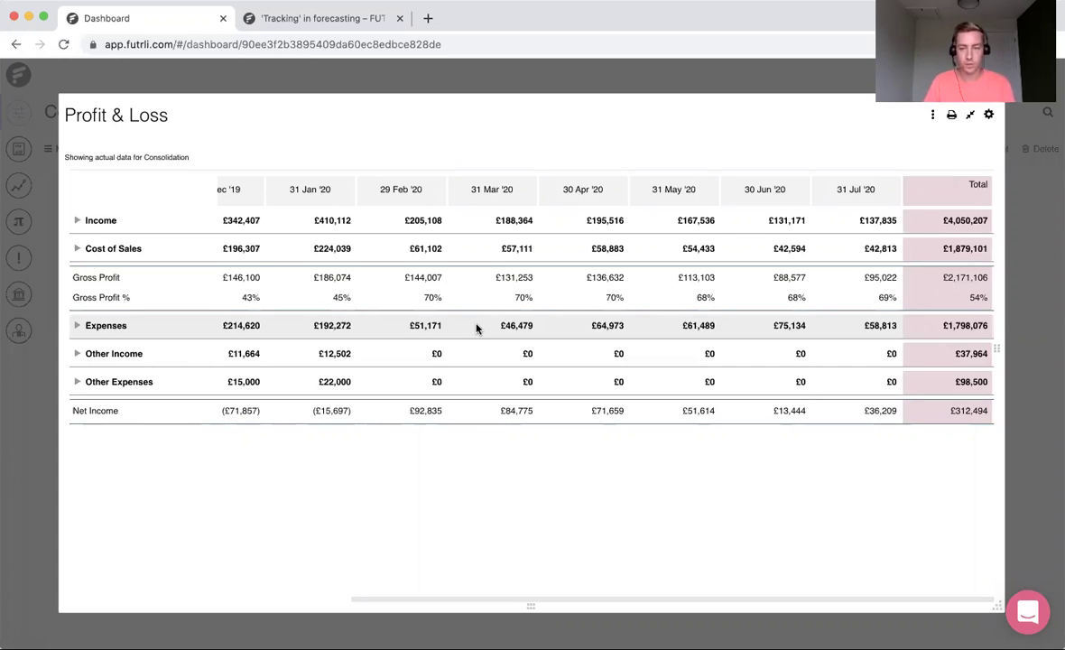
pyautogui.press('Escape')
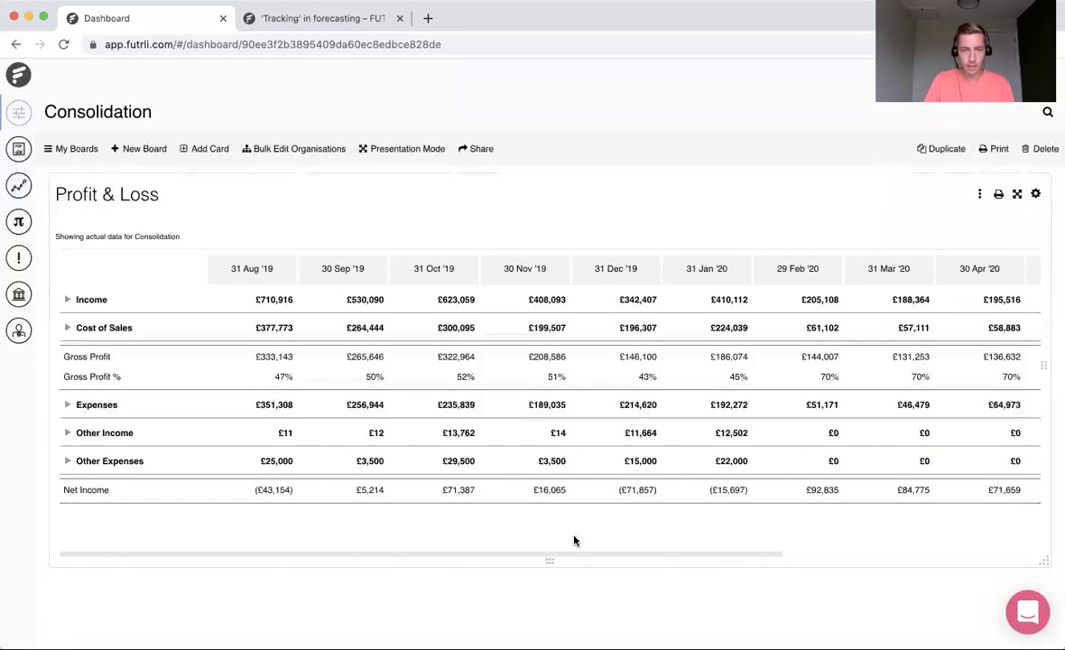
pyautogui.hscroll(-3, 458, 457)
pyautogui.hscroll(3, 458, 457)
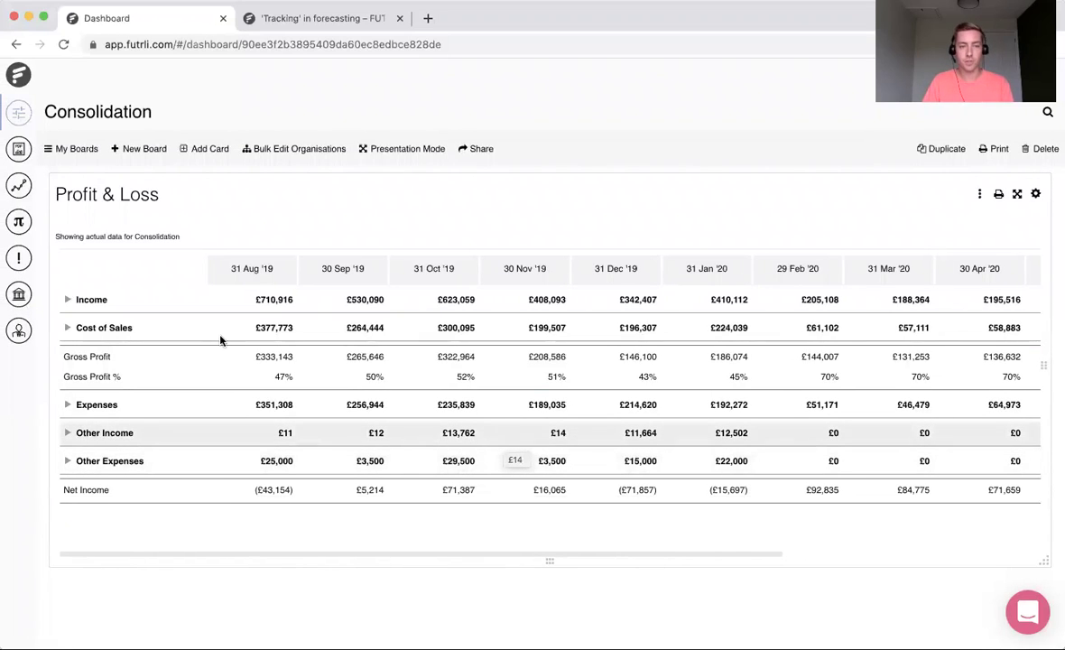
# Add a build-your-own Proportion card to the end of the board.
pyautogui.click(210, 149)
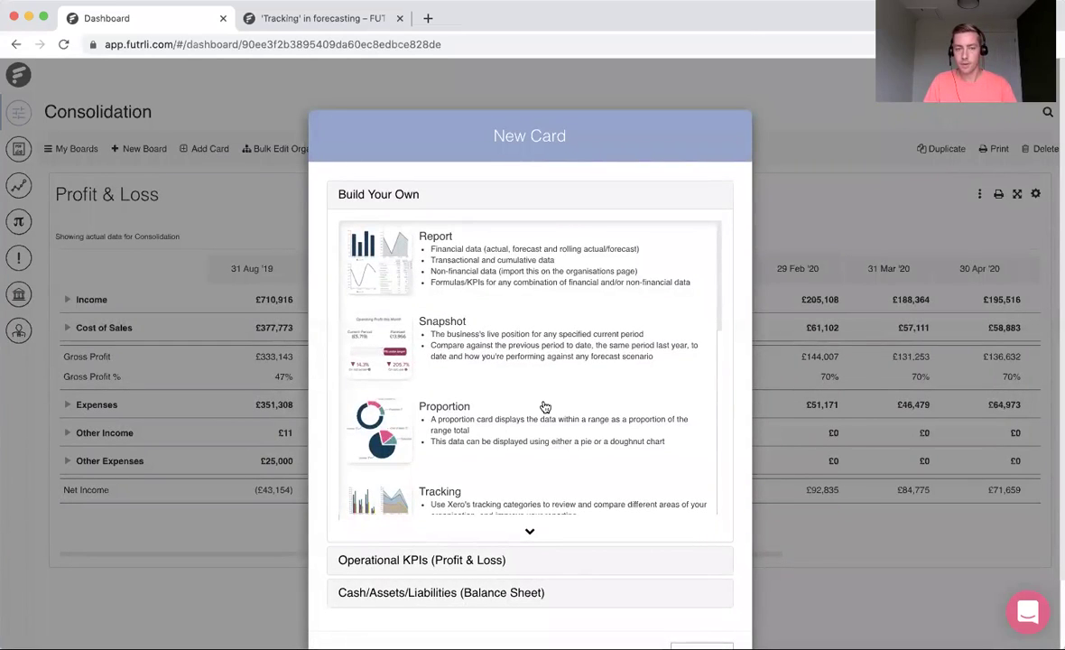
pyautogui.click(561, 193)
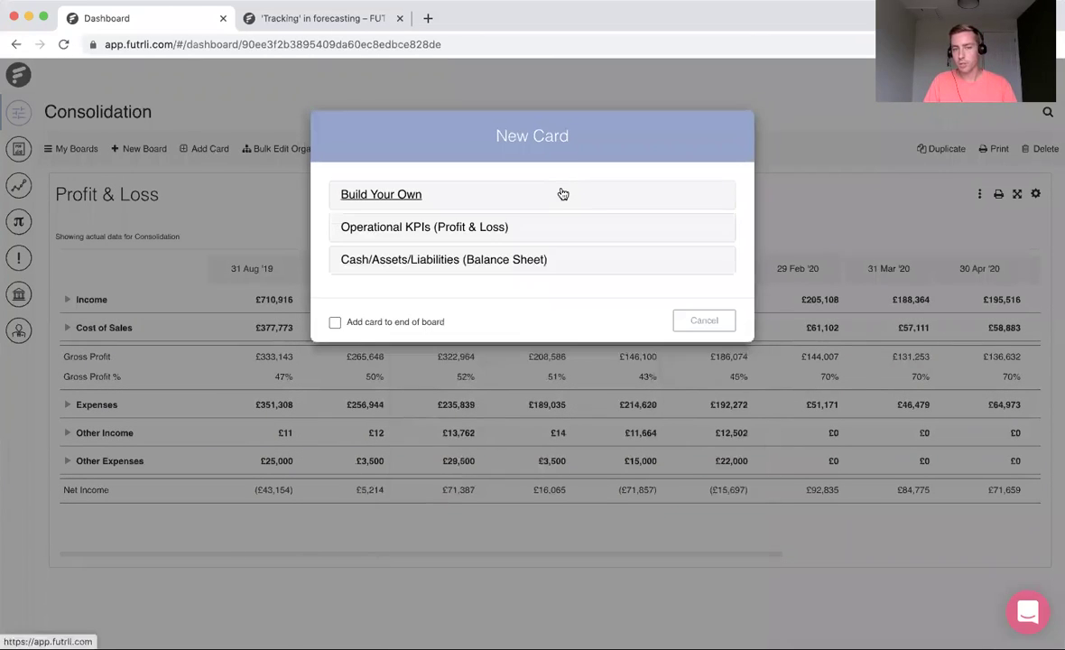
pyautogui.click(335, 323)
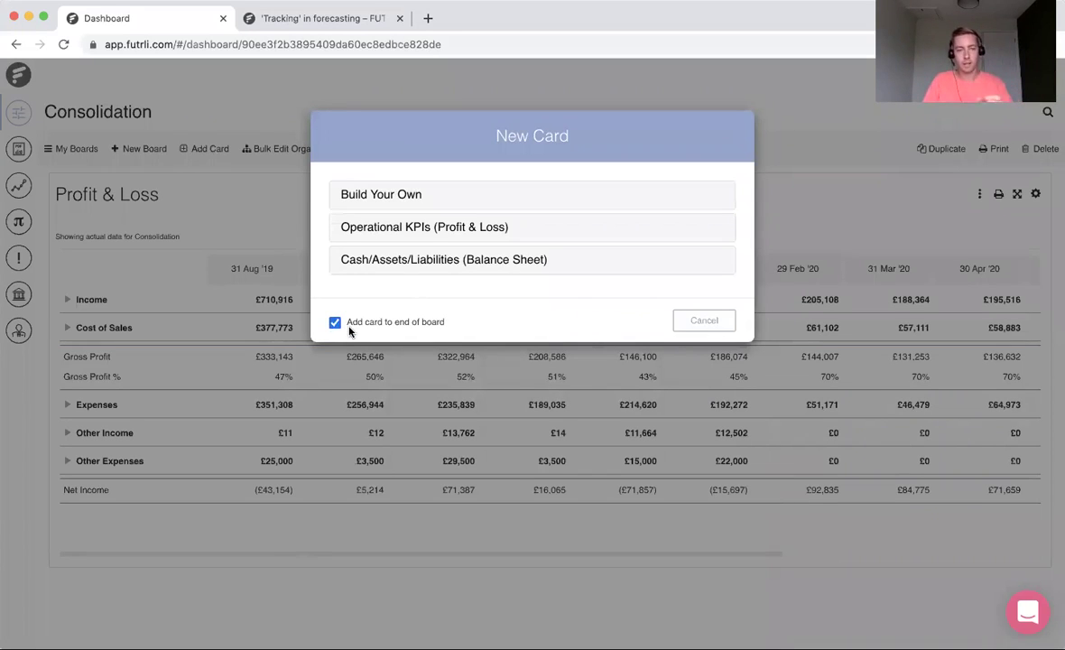
pyautogui.click(413, 201)
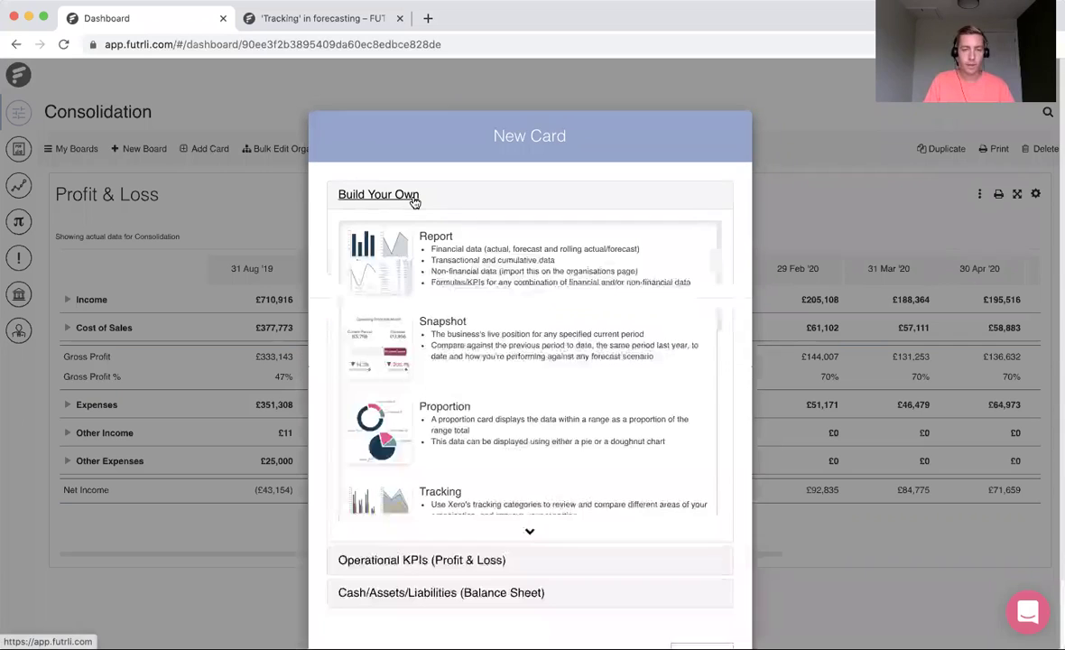
pyautogui.click(471, 431)
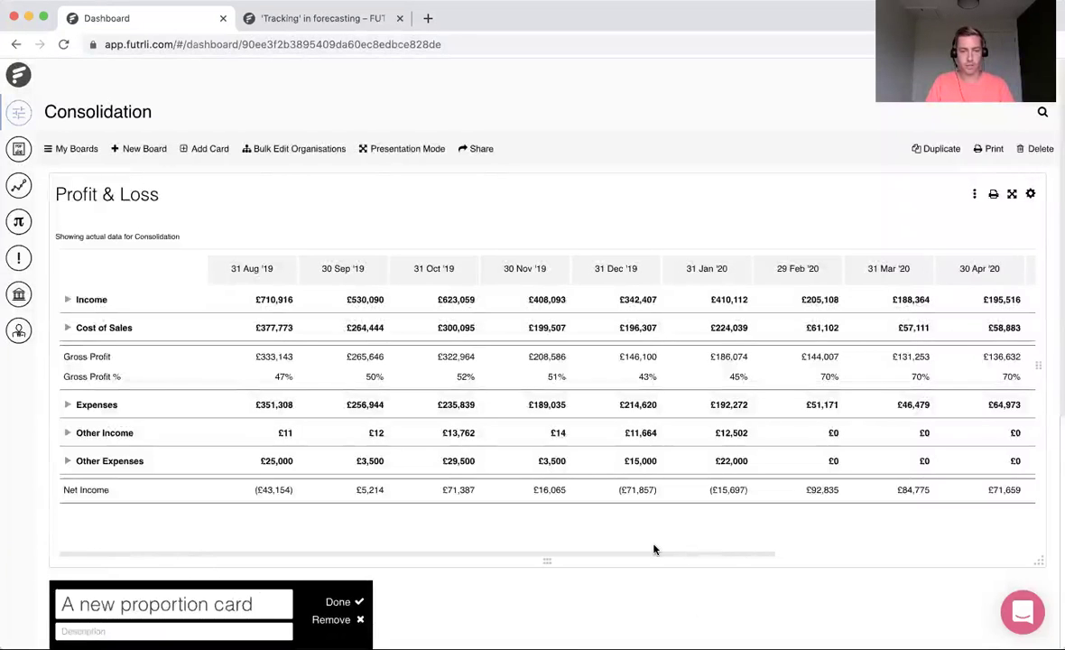
# Name the new proportion card Income and set its organisation to Consolidation.
pyautogui.scroll(-4, 655, 549)
pyautogui.moveTo(262, 217); pyautogui.dragTo(40, 219)
pyautogui.write('Income')
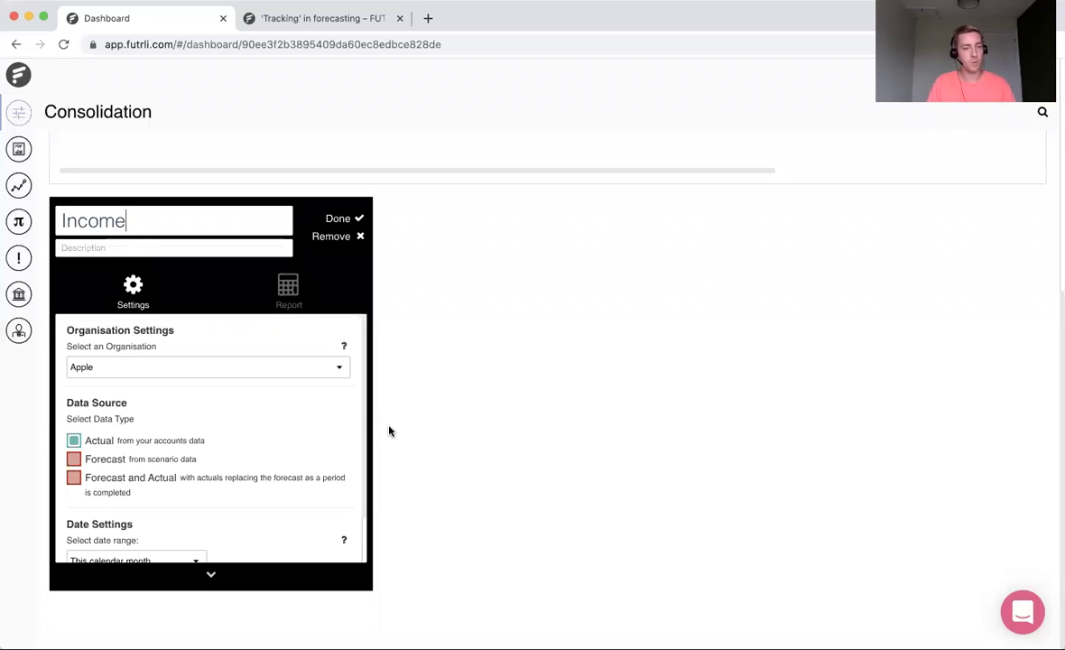
pyautogui.click(304, 370)
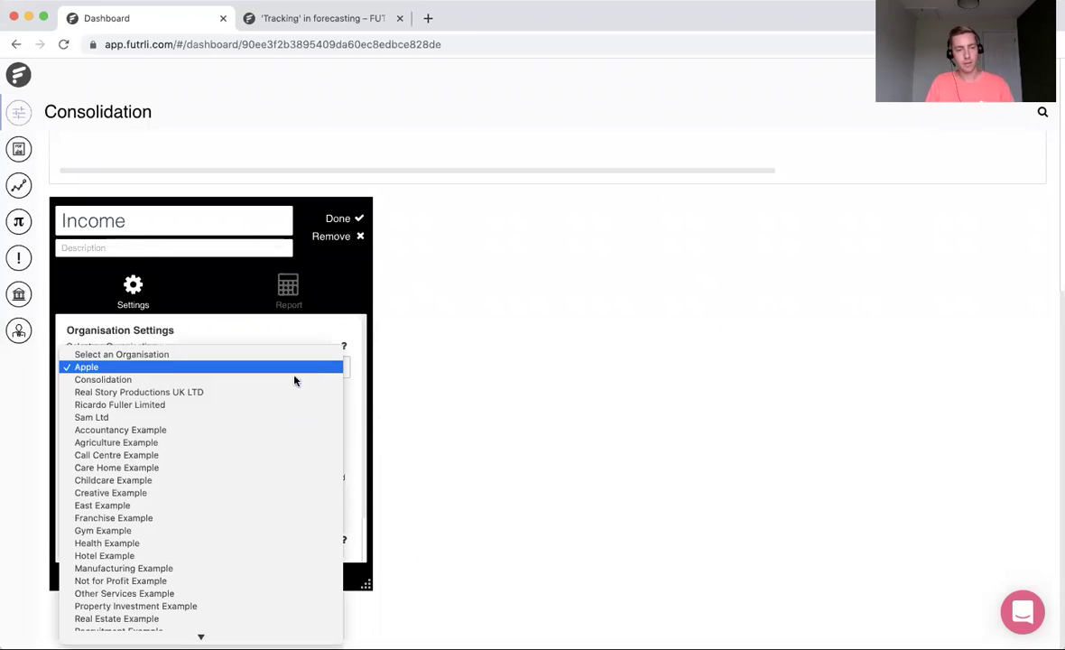
pyautogui.click(275, 379)
# Set the Income card's date range to the last calendar month with the previous 11 periods.
pyautogui.scroll(-1, 280, 435)
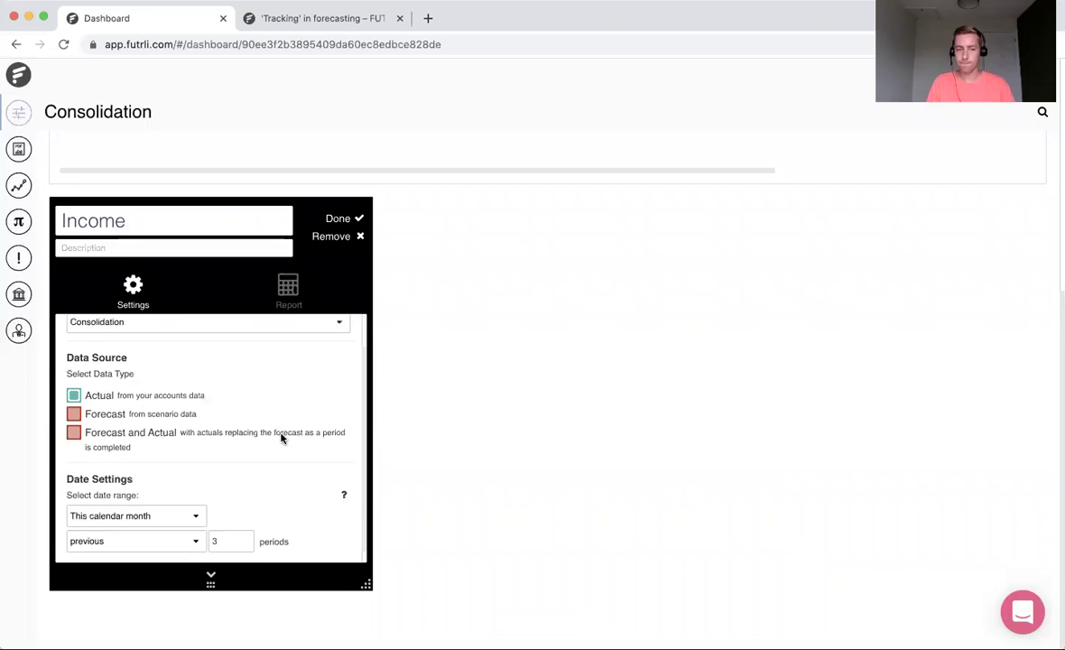
pyautogui.click(174, 512)
pyautogui.click(226, 539)
pyautogui.scroll(8, 226, 539)
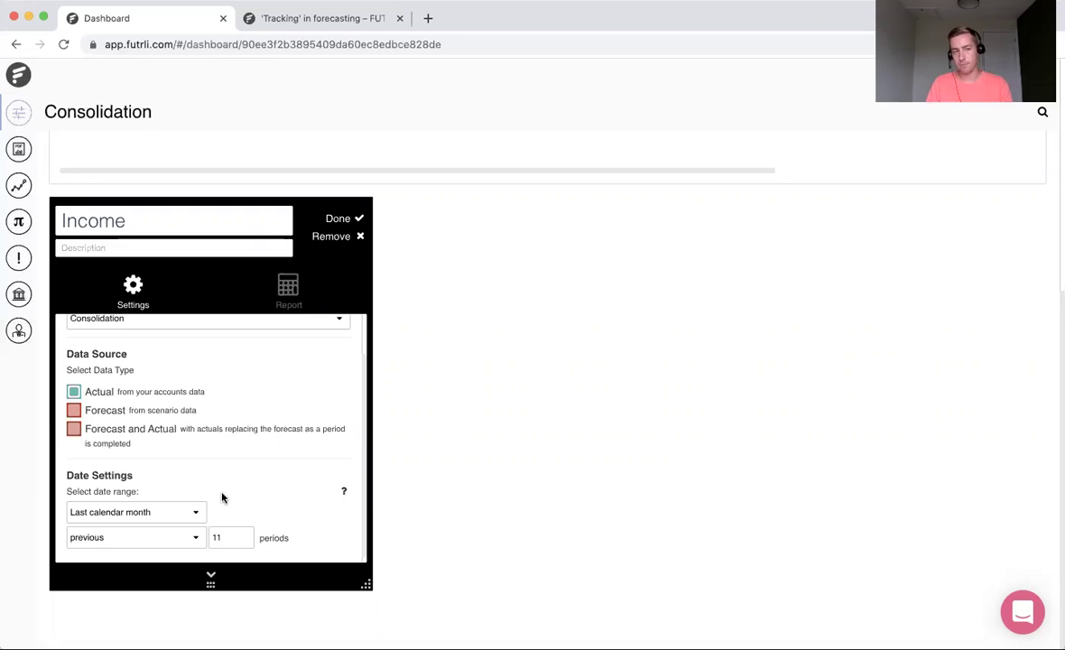
# Turn off the table in the Income card's report and expand the Income row's settings.
pyautogui.click(289, 289)
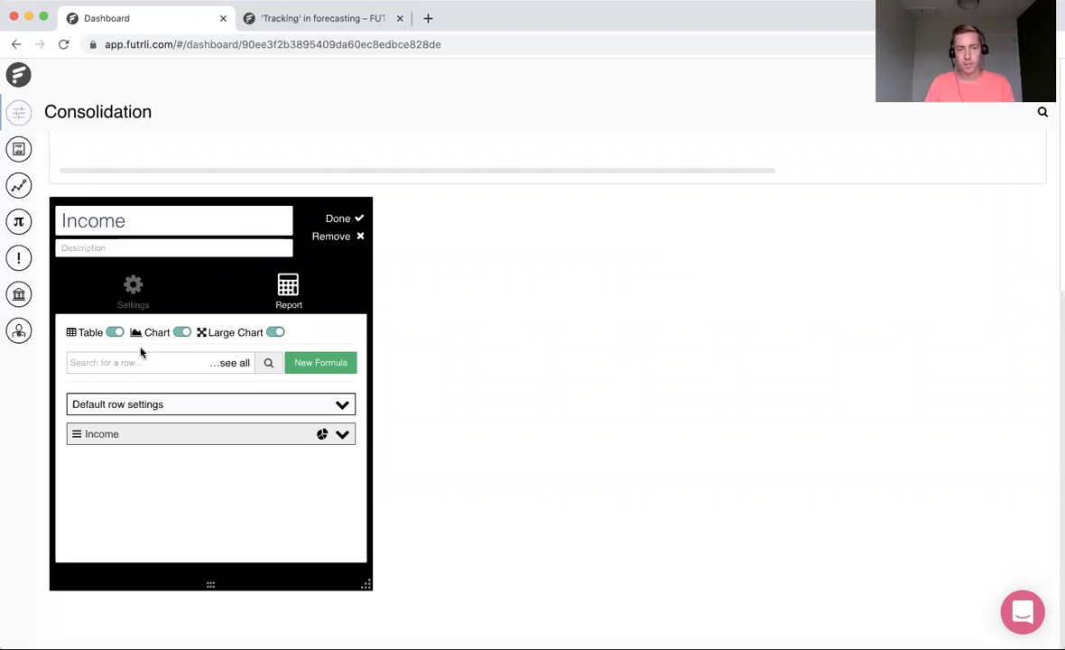
pyautogui.click(115, 333)
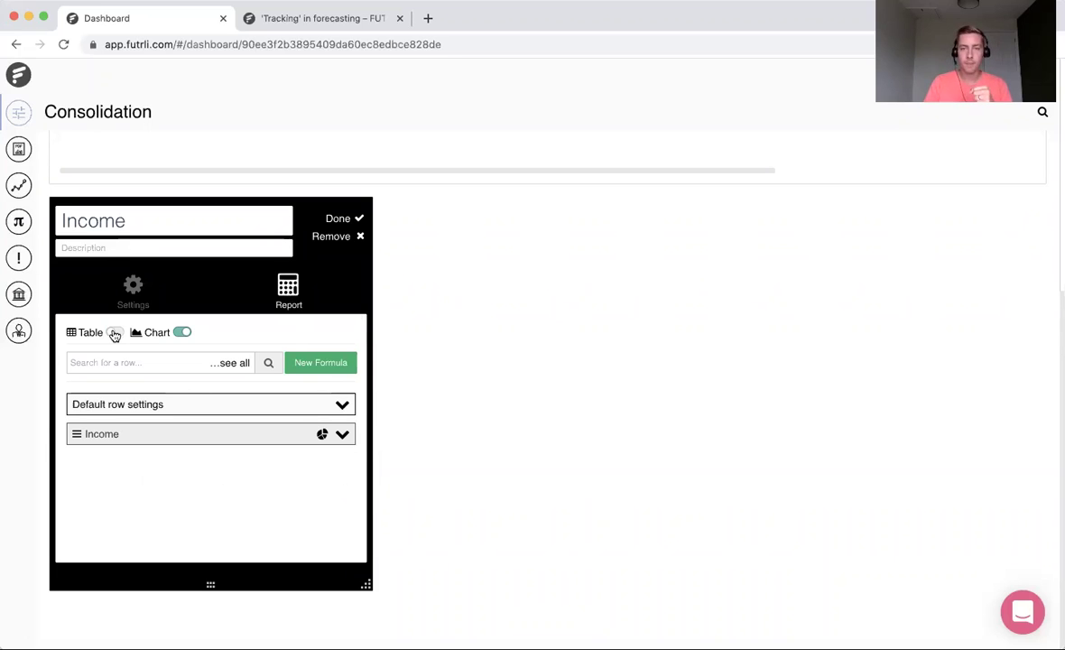
pyautogui.click(342, 436)
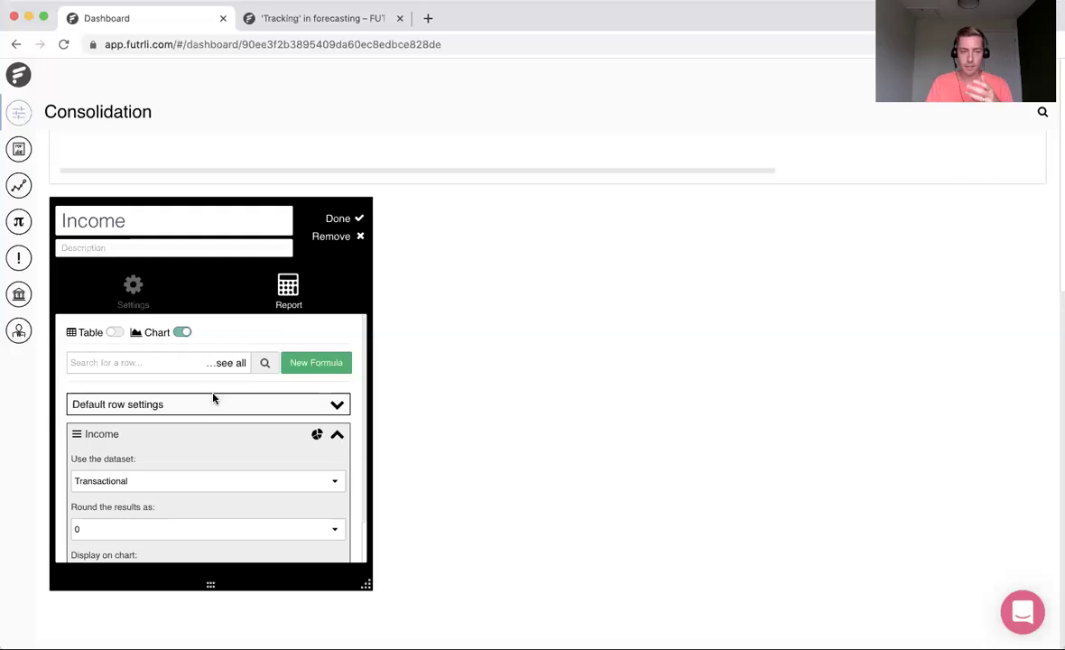
# Search for expenses, add the Total Expenses formula as a row on the Income card, and remove that row again.
pyautogui.click(149, 362)
pyautogui.write('e')
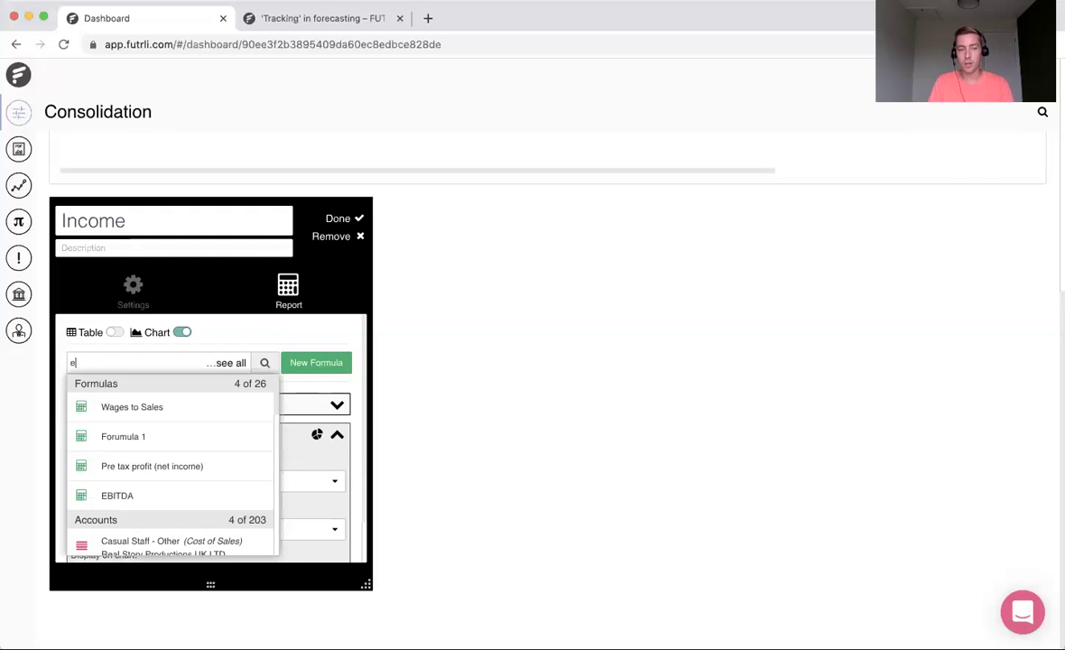
pyautogui.write('xpenses')
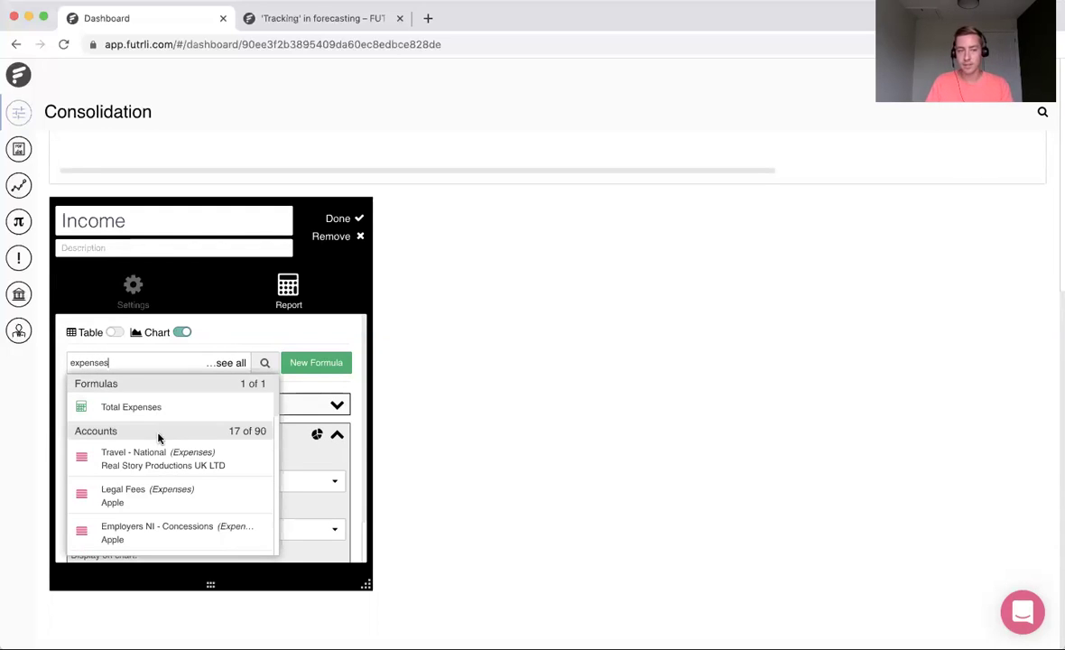
pyautogui.click(169, 409)
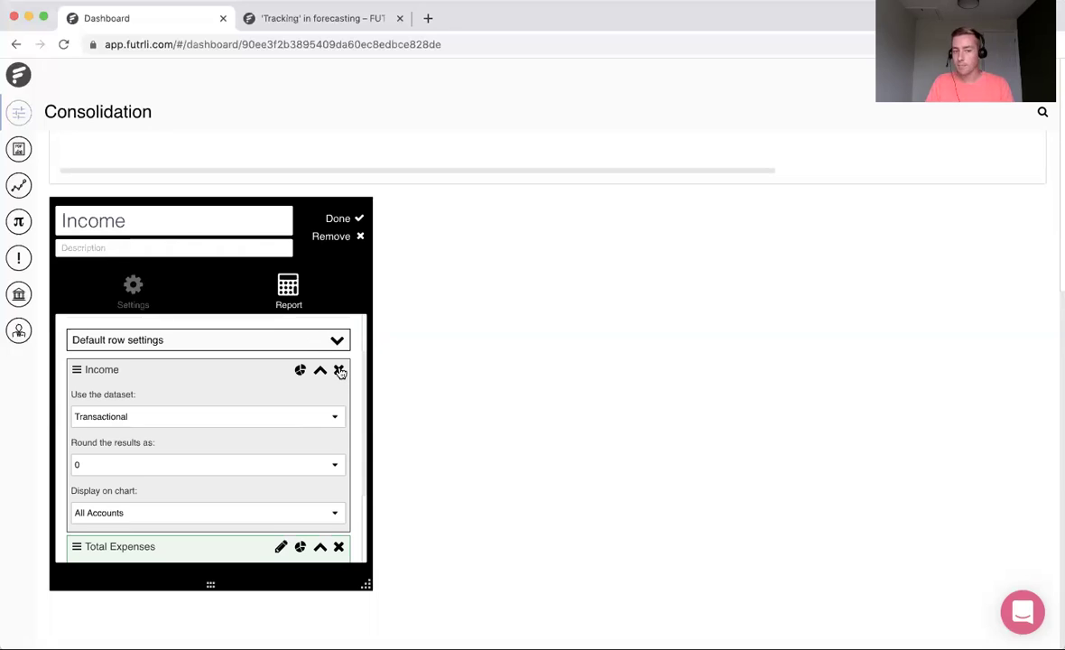
pyautogui.click(339, 546)
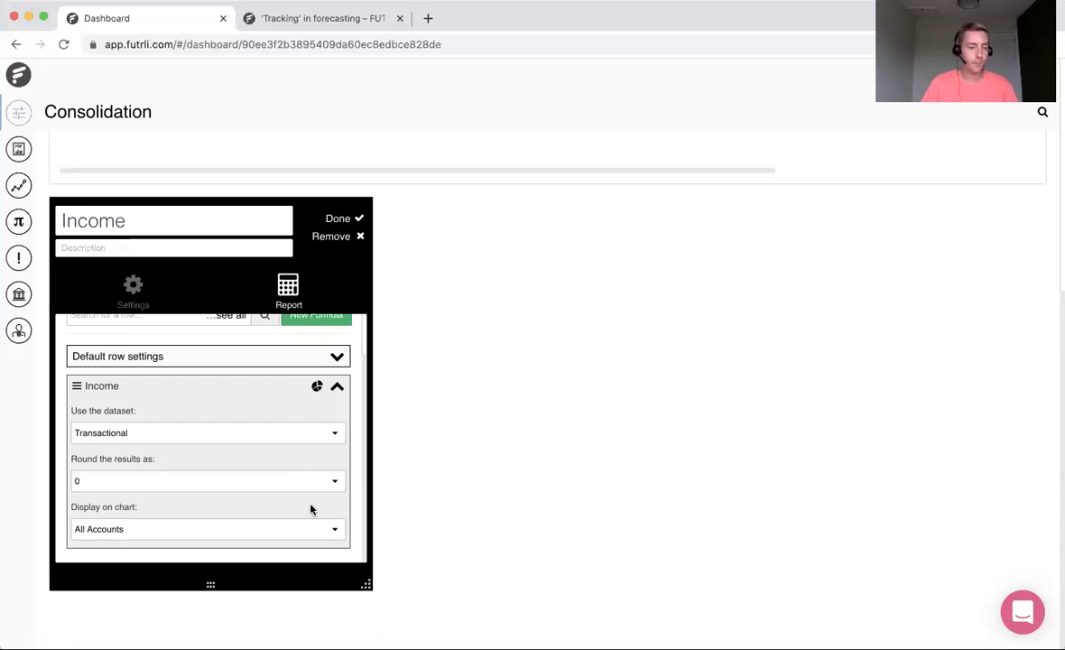
# Set the Income row to display First Level Groups & Accounts on the chart and finish editing the Income proportion card.
pyautogui.click(194, 531)
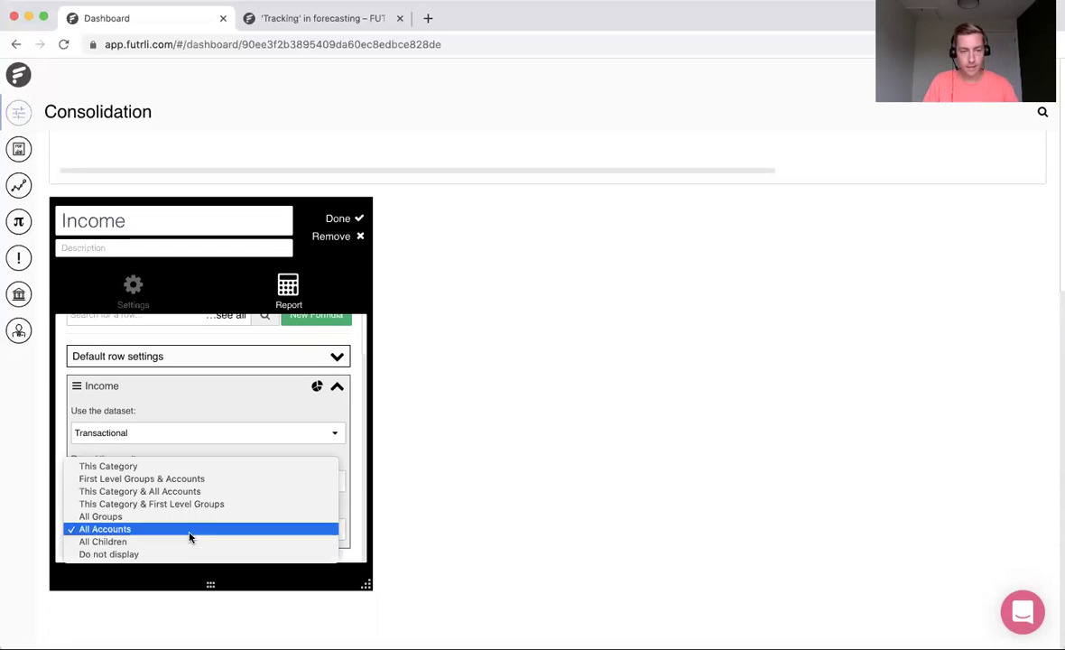
pyautogui.click(190, 480)
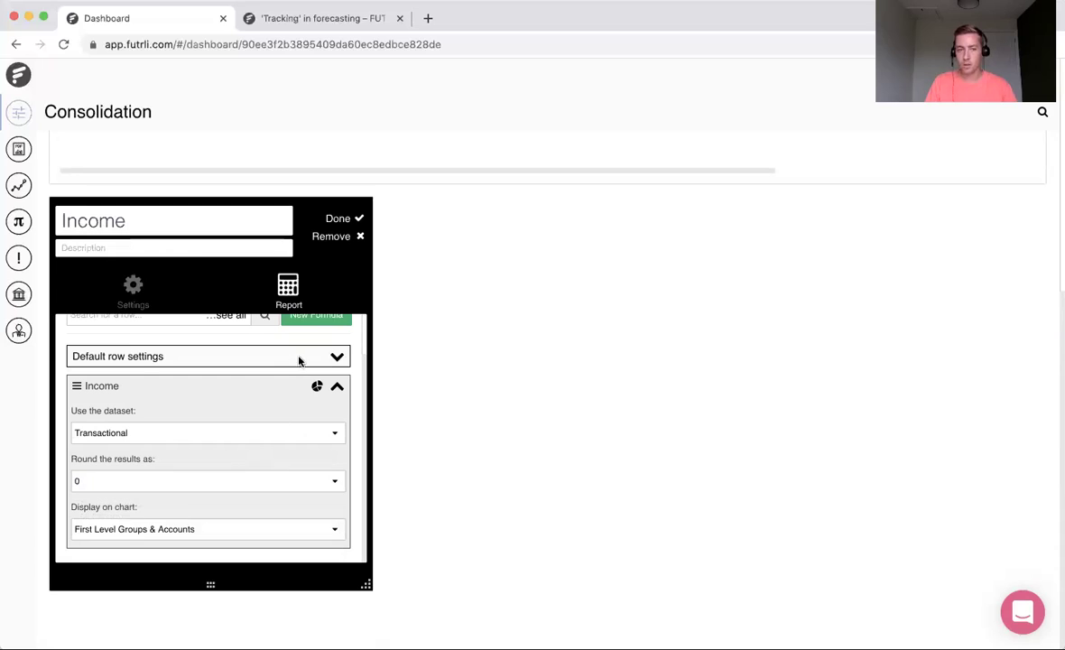
pyautogui.click(340, 219)
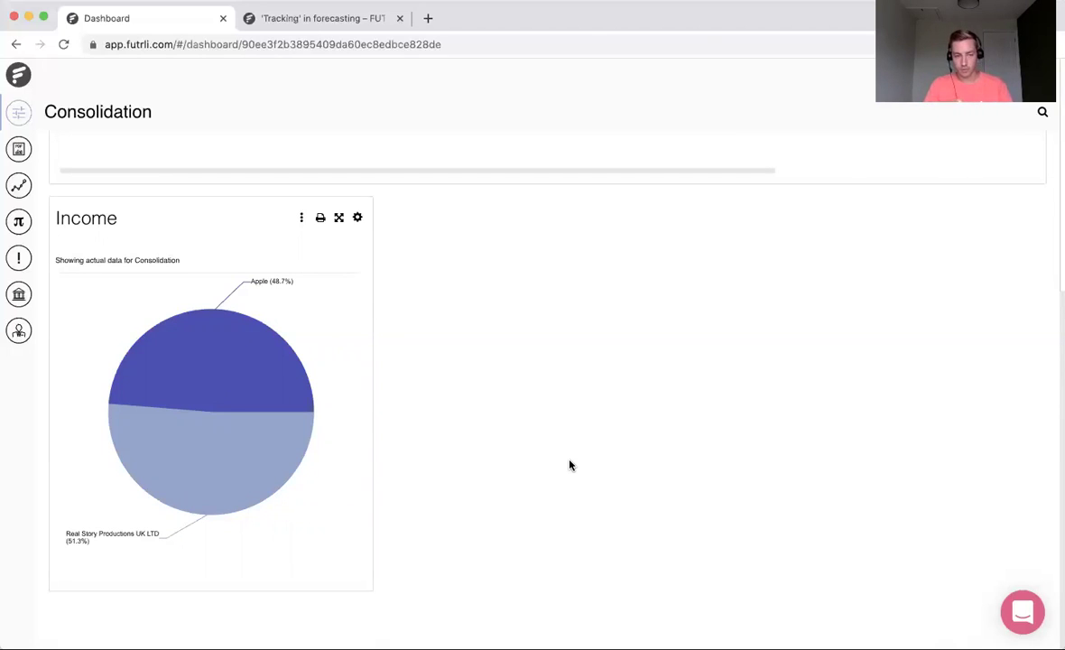
# Reopen the Income proportion card's report settings and review the Income row's chart display options.
pyautogui.click(357, 218)
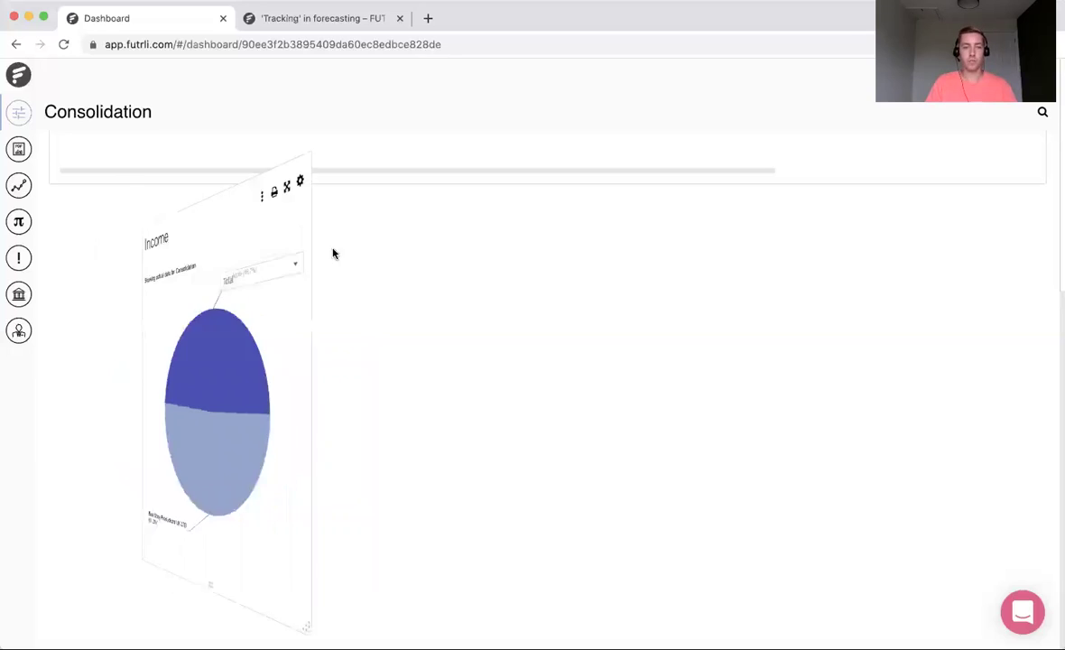
pyautogui.click(342, 435)
pyautogui.scroll(-1, 233, 492)
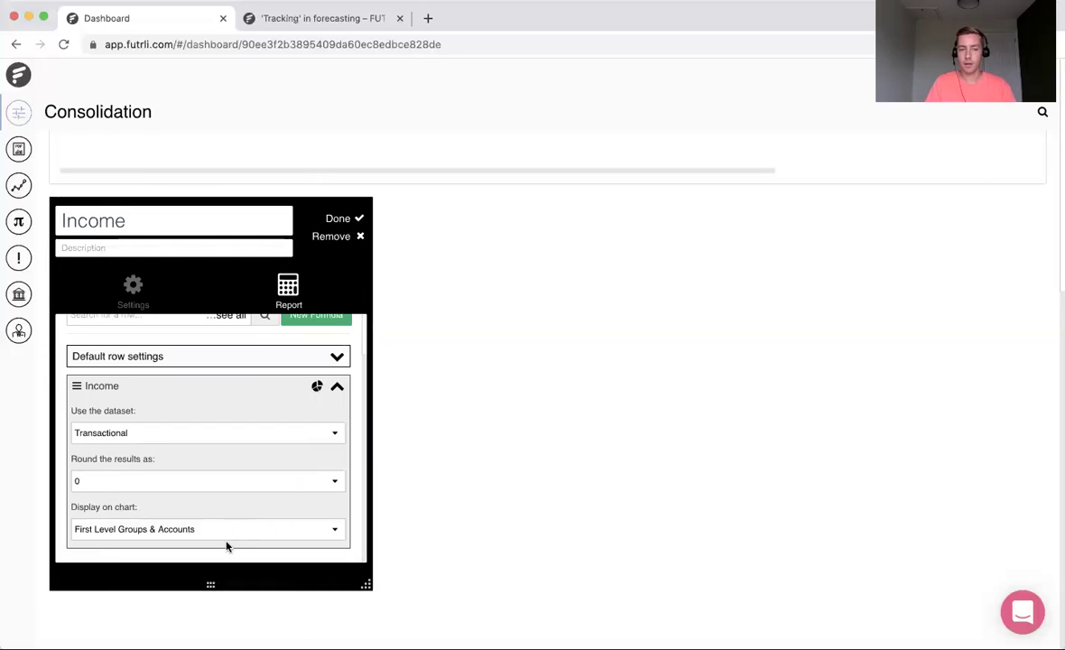
pyautogui.click(232, 531)
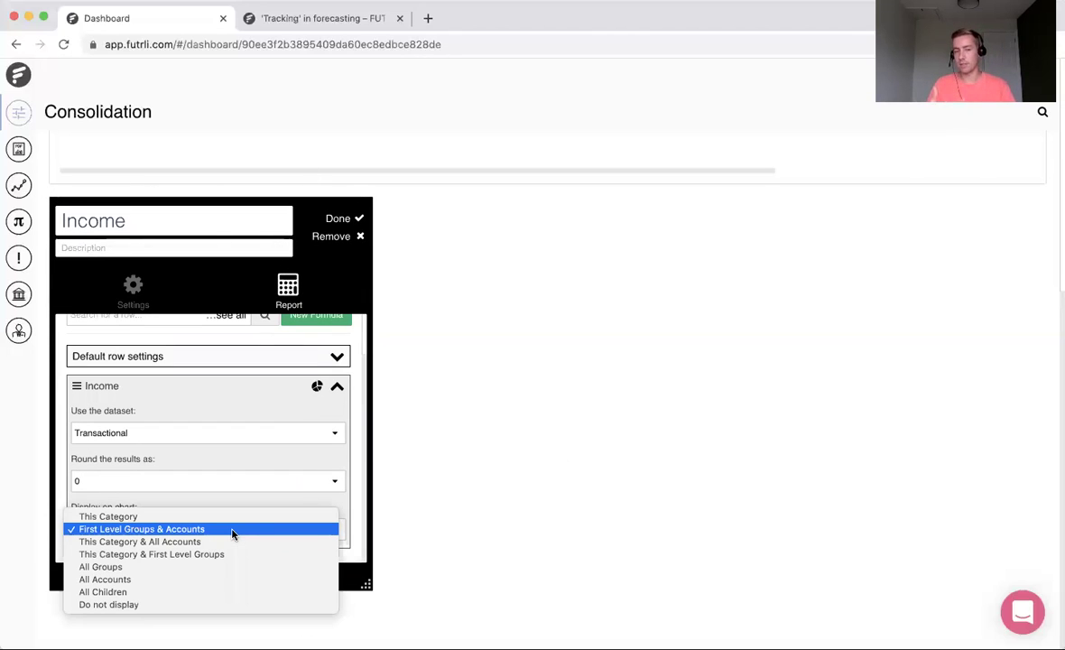
pyautogui.click(240, 453)
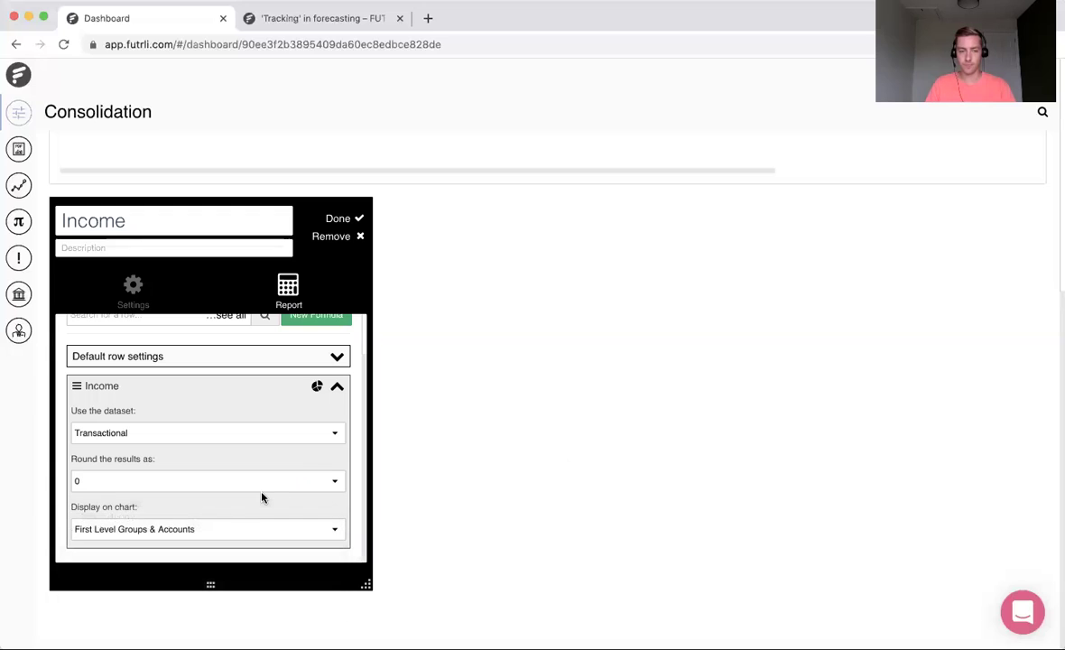
pyautogui.click(340, 219)
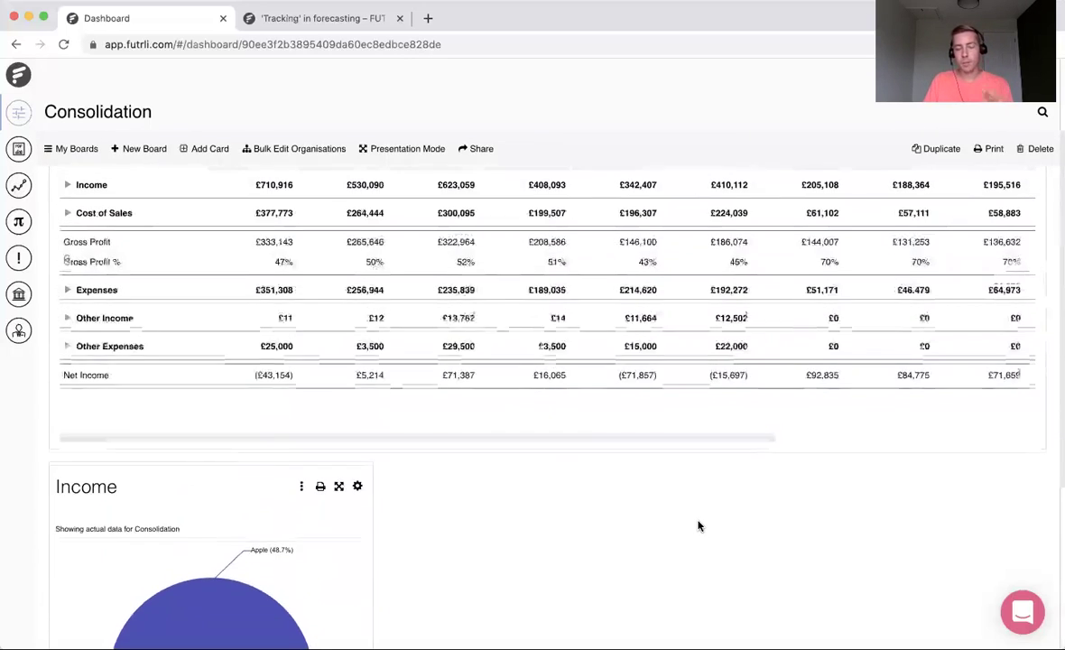
# Add a Benchmarking card to the board and widen it to fill the row beside the Income pie chart.
pyautogui.click(205, 150)
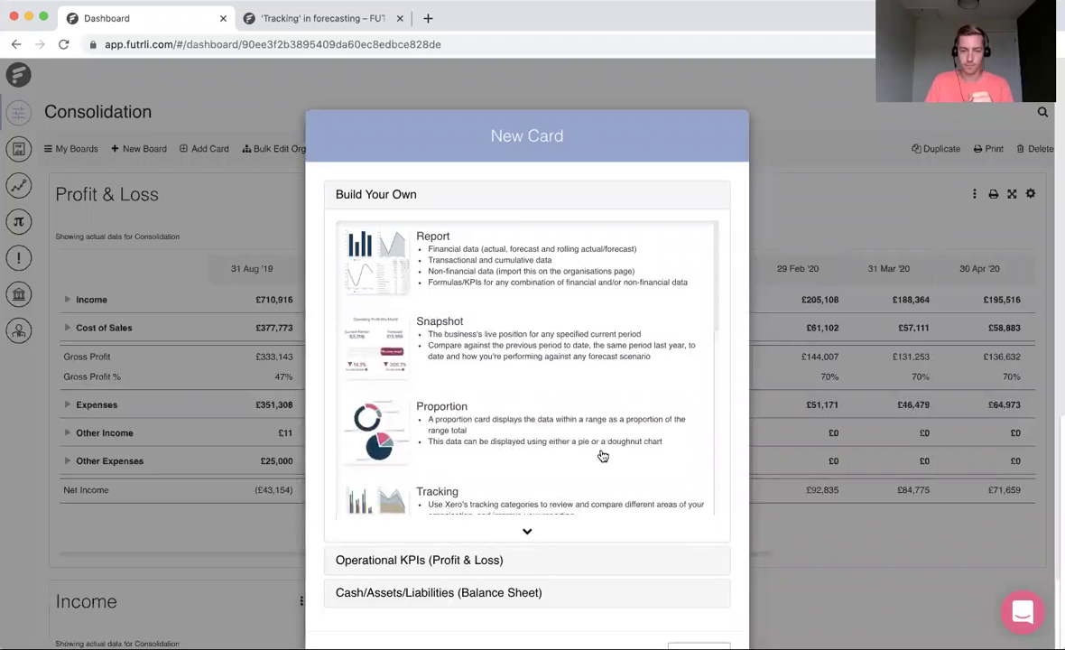
pyautogui.scroll(-4, 604, 452)
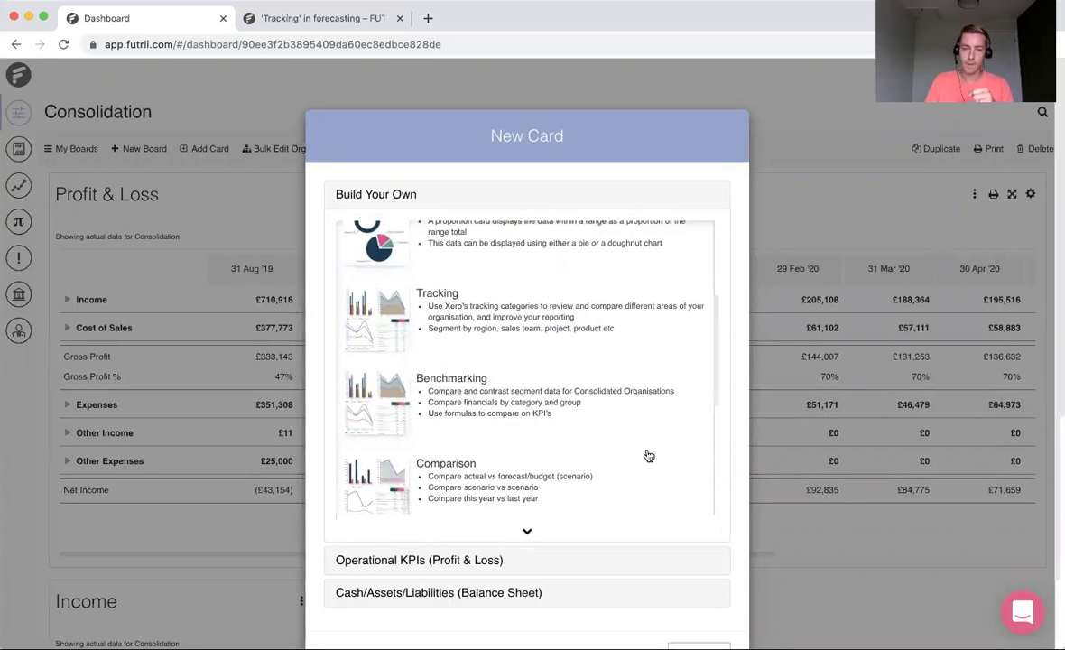
pyautogui.scroll(-1, 743, 488)
pyautogui.scroll(-2, 743, 488)
pyautogui.click(330, 577)
pyautogui.click(469, 329)
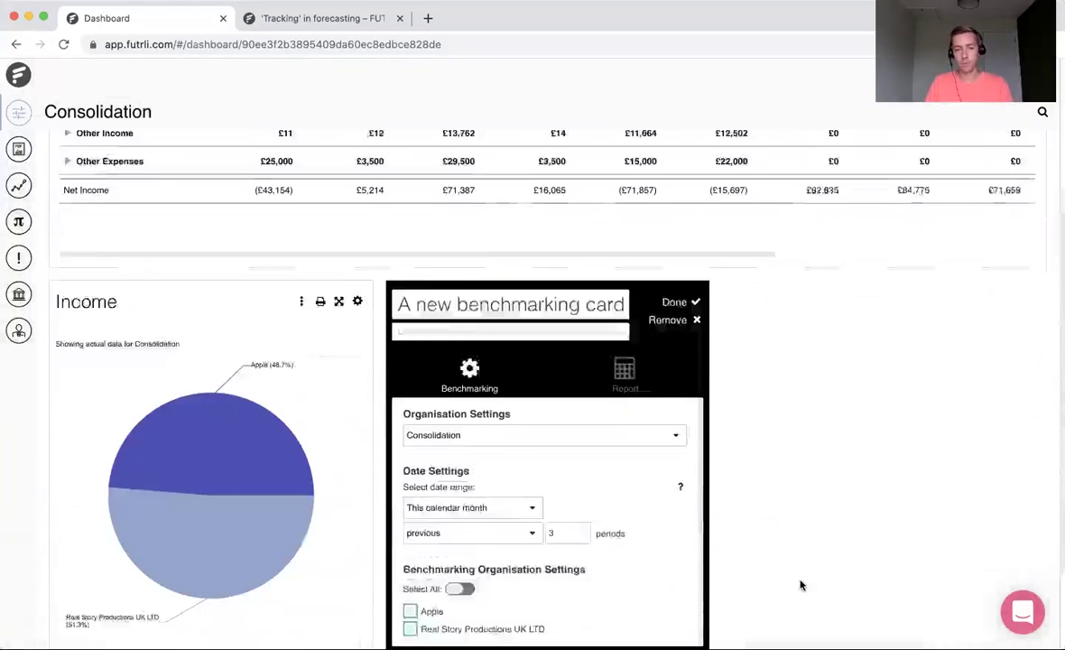
pyautogui.moveTo(708, 488); pyautogui.dragTo(956, 495)
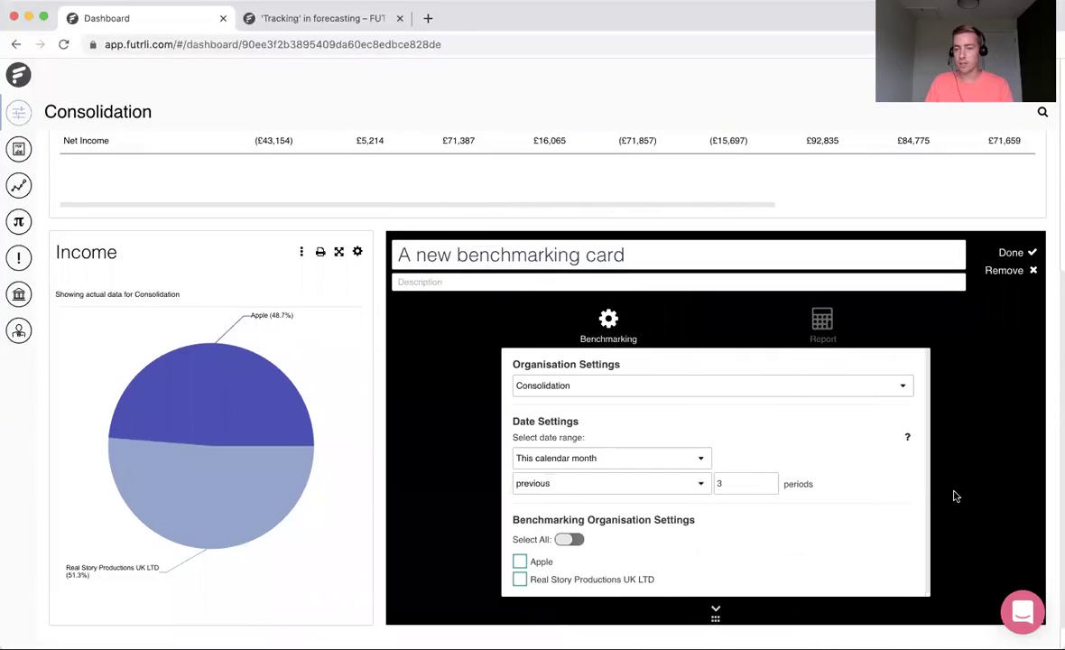
# Name the benchmarking card Income and set its date range to the last calendar month with the previous 11 periods.
pyautogui.moveTo(659, 257); pyautogui.dragTo(319, 248)
pyautogui.press('BackSpace')
pyautogui.write('Income')
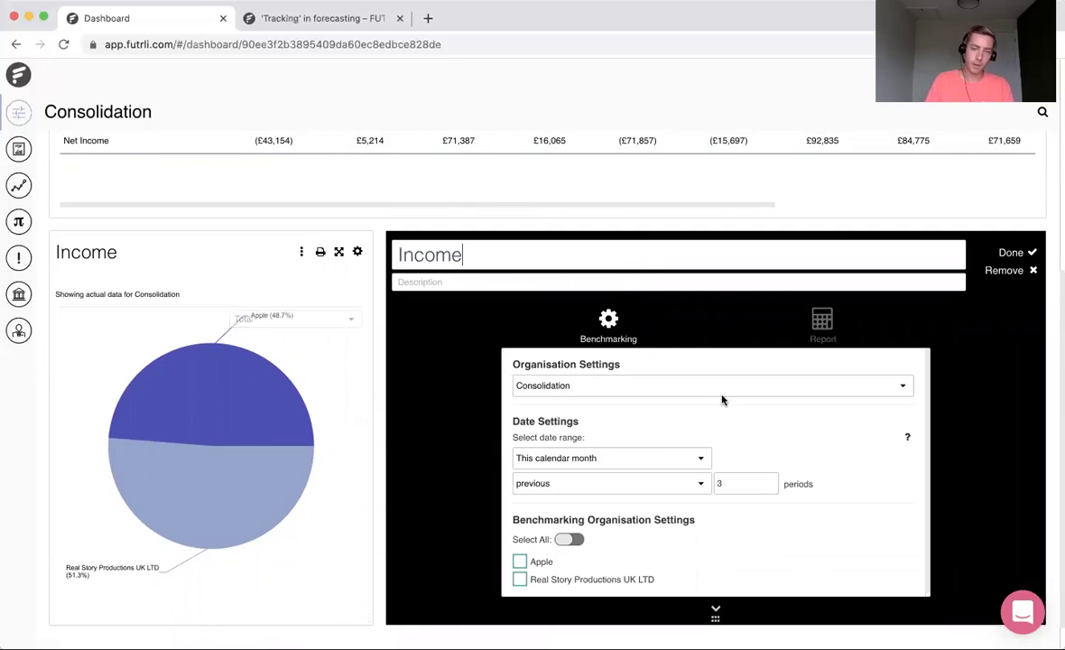
pyautogui.click(608, 462)
pyautogui.click(607, 448)
pyautogui.moveTo(727, 482); pyautogui.dragTo(696, 485)
pyautogui.write('11')
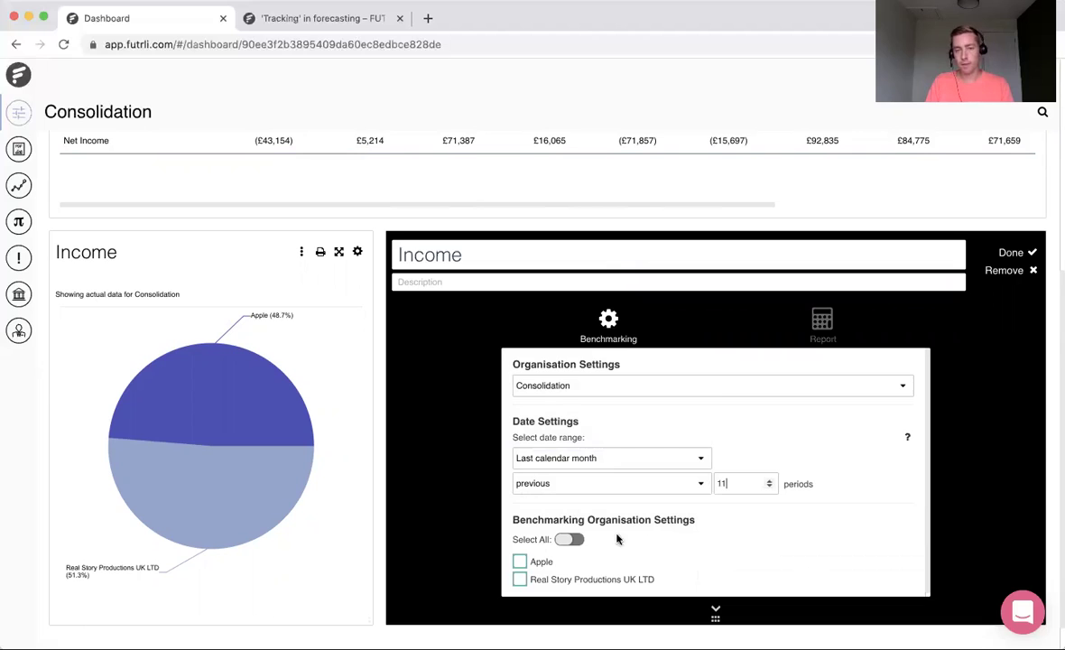
# Select all organisations for benchmarking, turn off the table in the report, and finish editing the card.
pyautogui.click(569, 541)
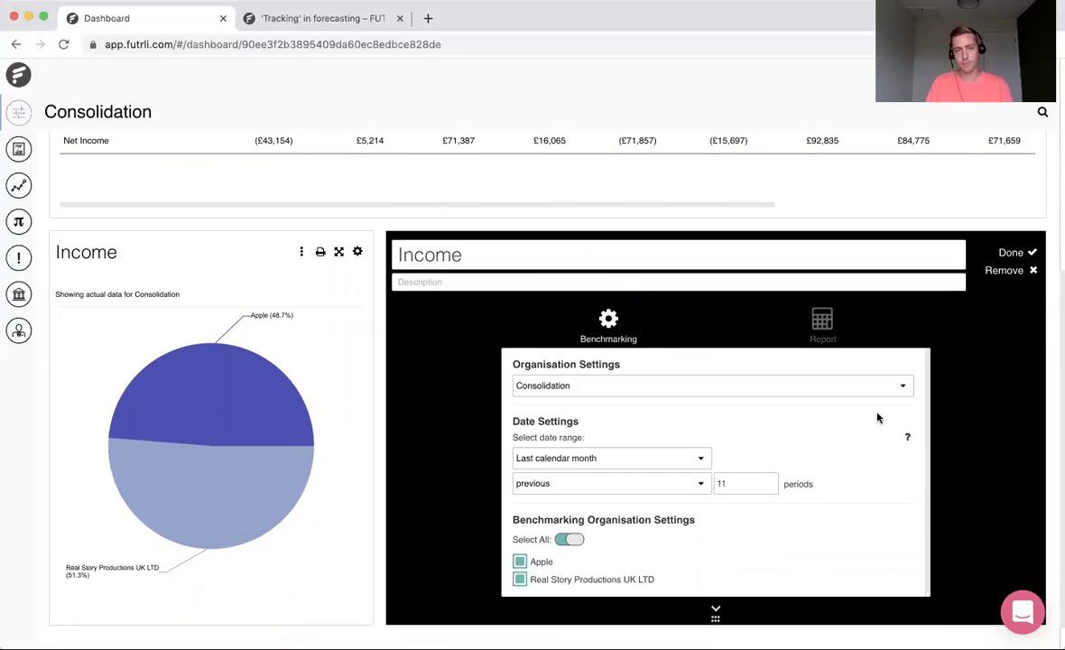
pyautogui.click(823, 323)
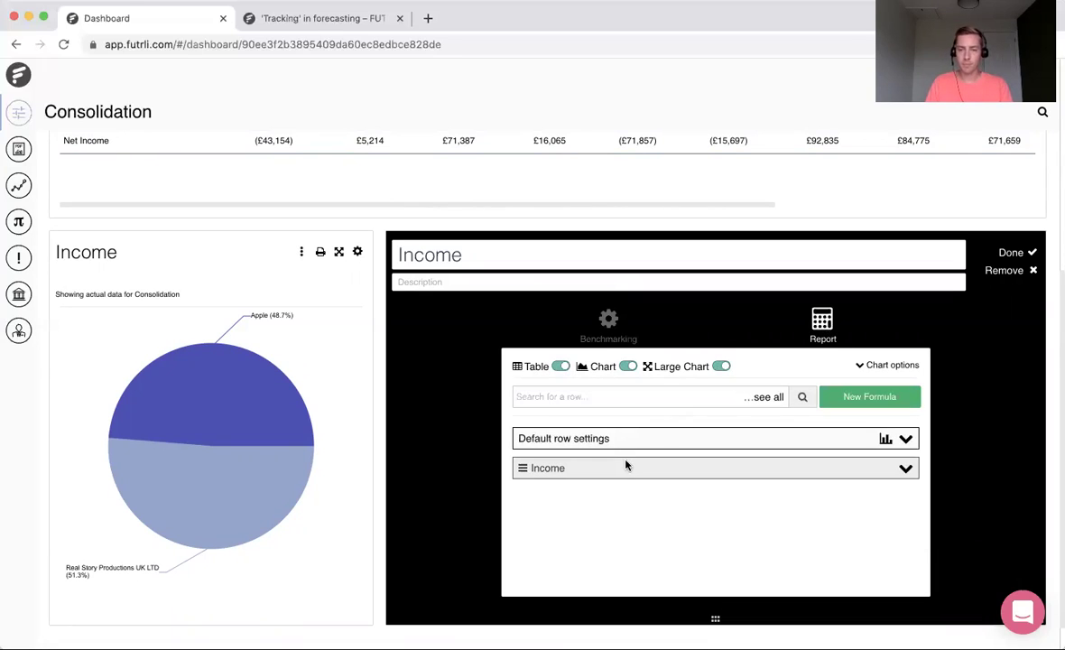
pyautogui.click(560, 367)
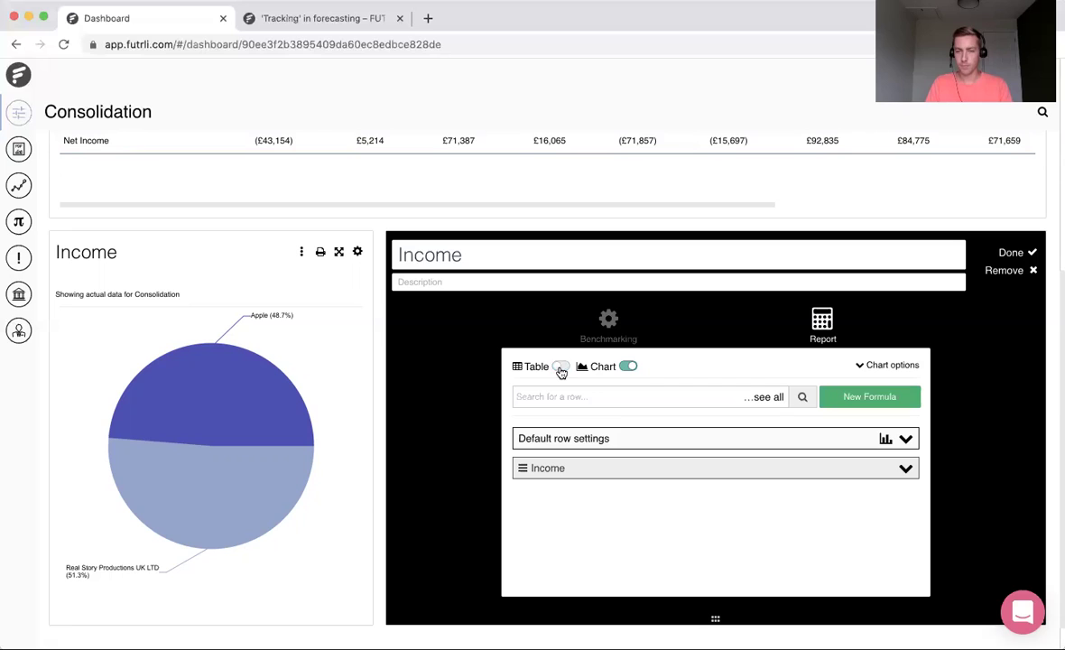
pyautogui.click(1012, 253)
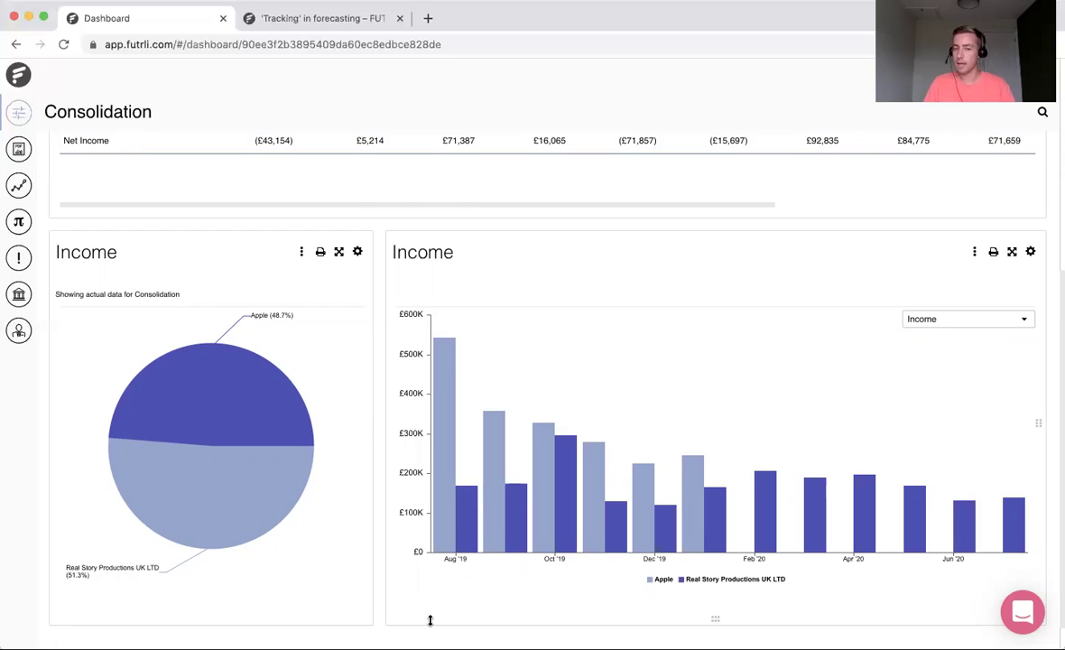
pyautogui.click(466, 620)
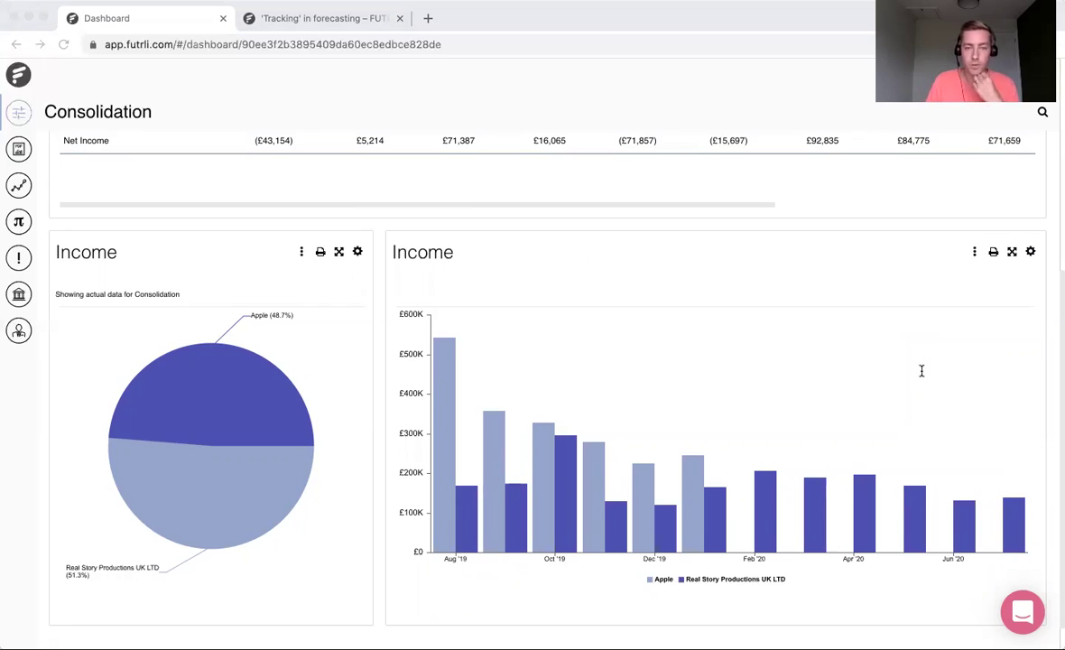
pyautogui.click(379, 464)
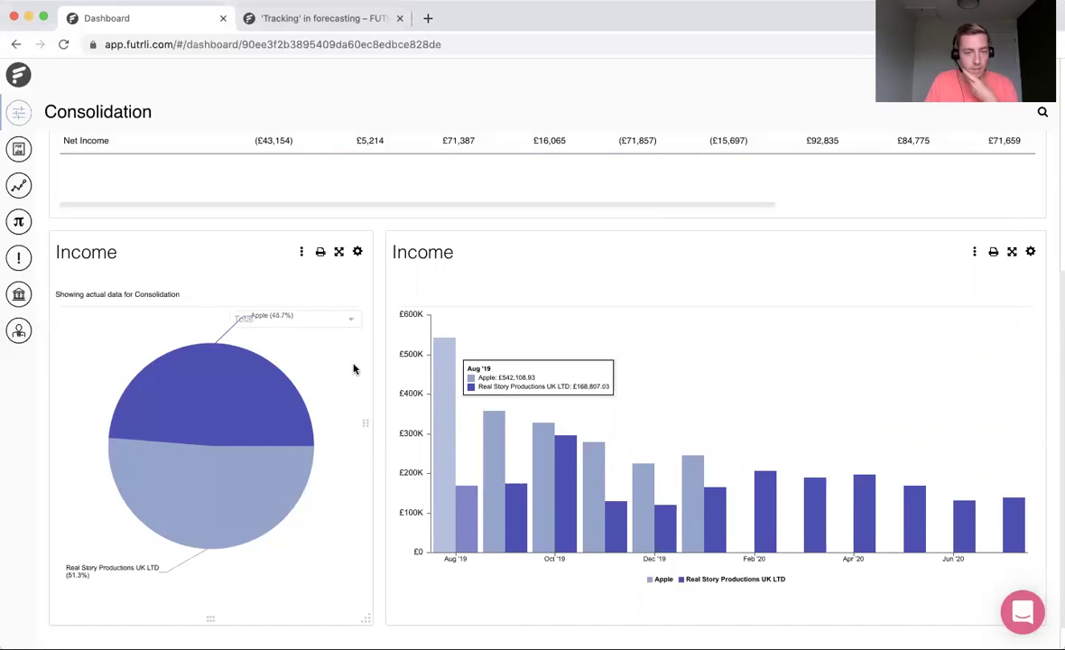
# Create a new board and name it Individual Entity.
pyautogui.scroll(2, 417, 382)
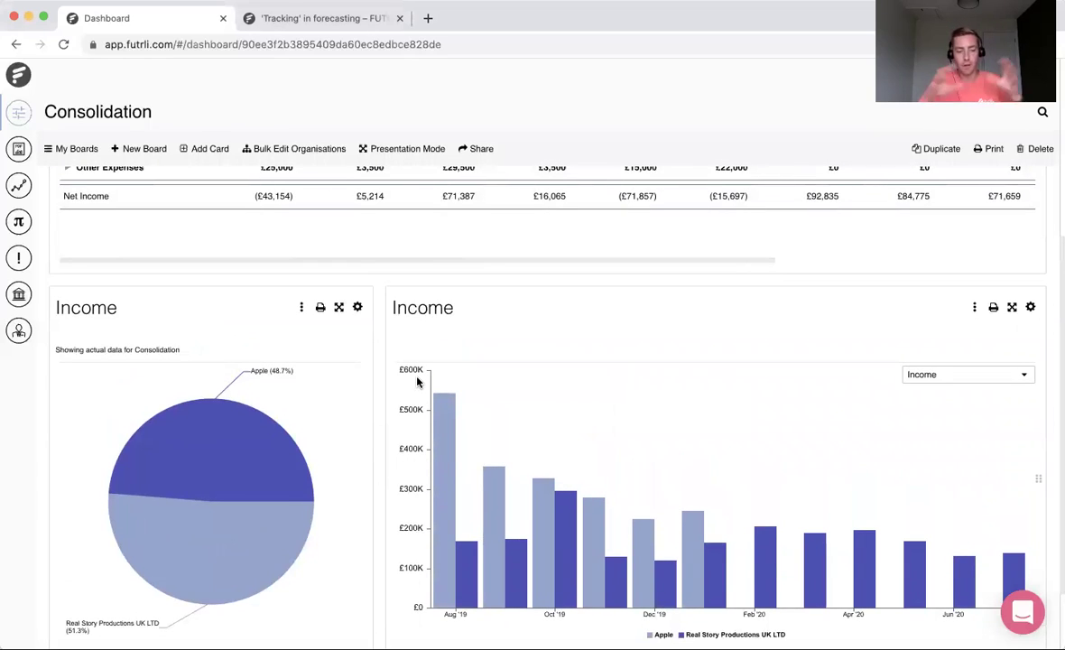
pyautogui.scroll(5, 417, 382)
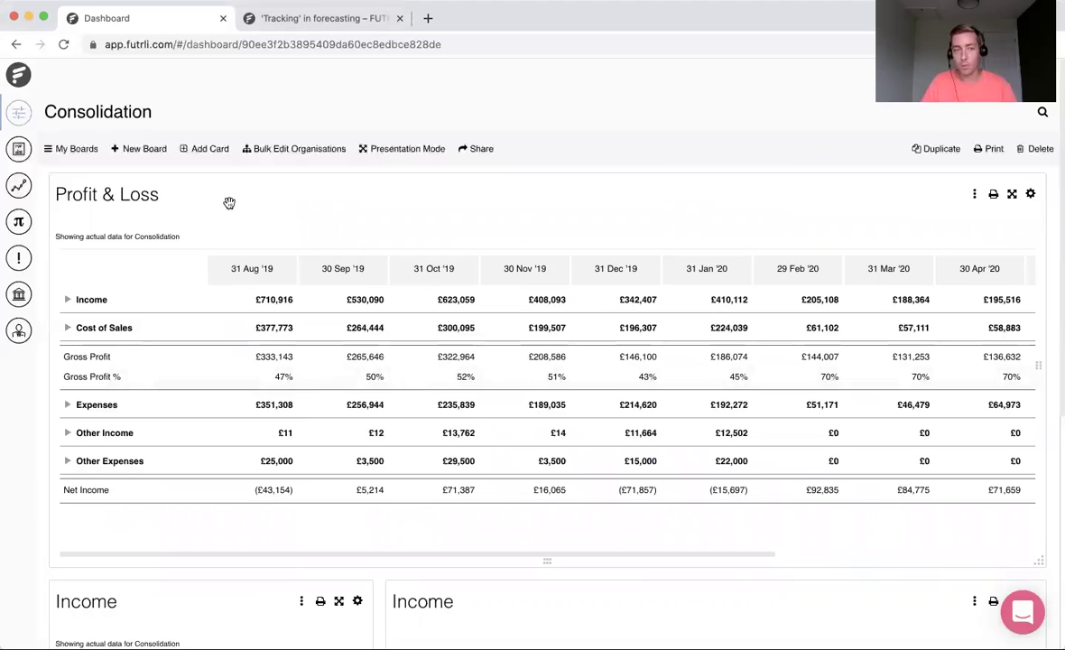
pyautogui.click(136, 149)
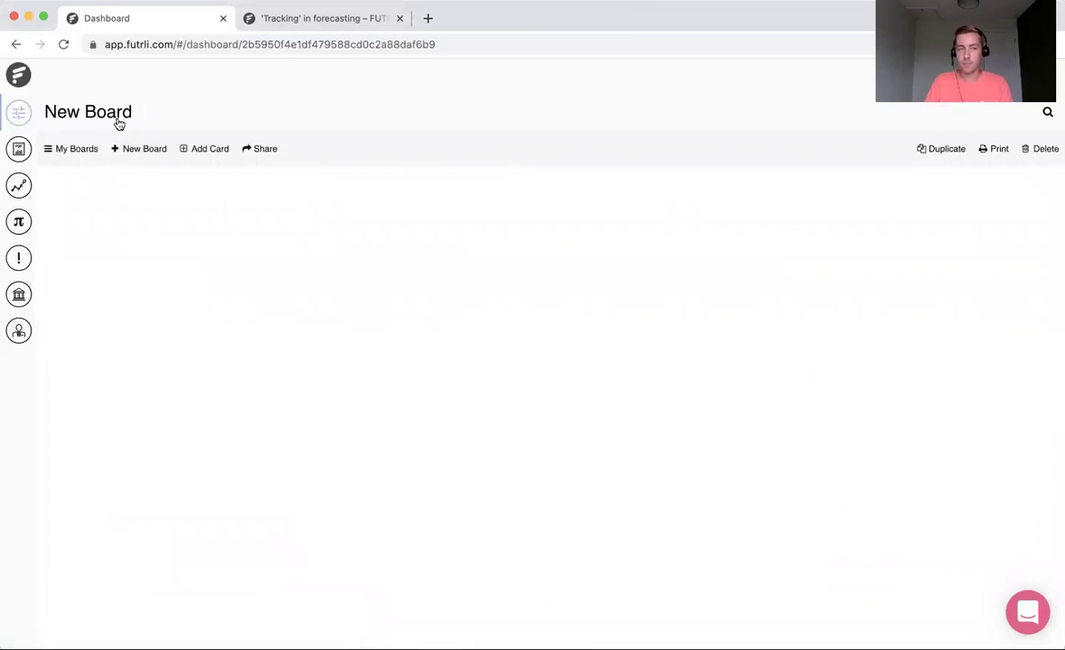
pyautogui.click(117, 118)
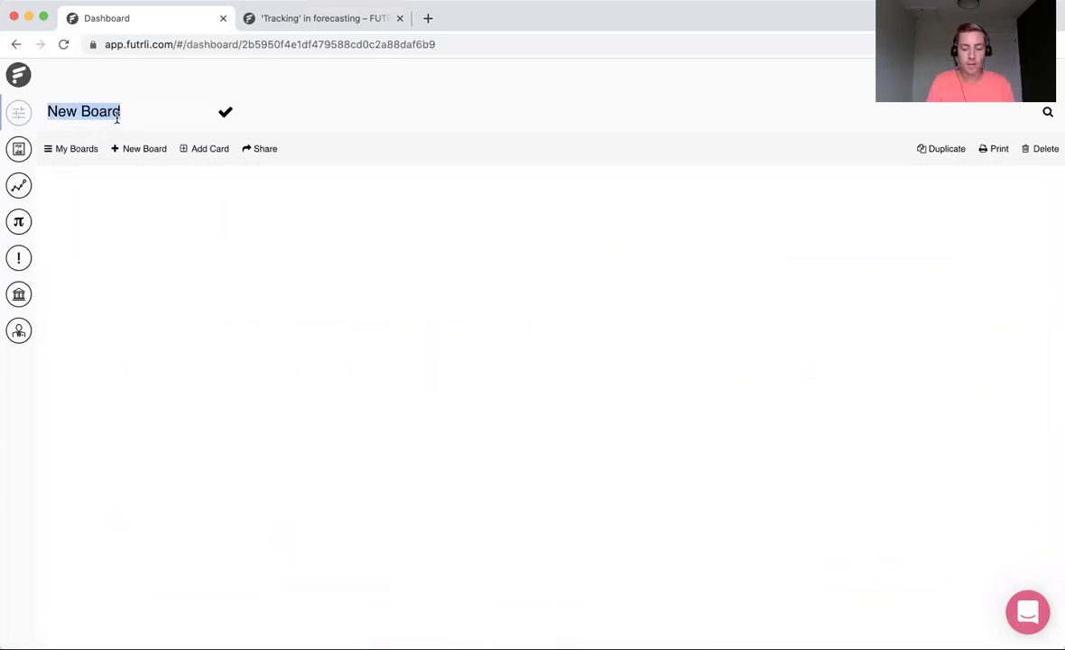
pyautogui.write('Individual Entity')
pyautogui.press('Return')
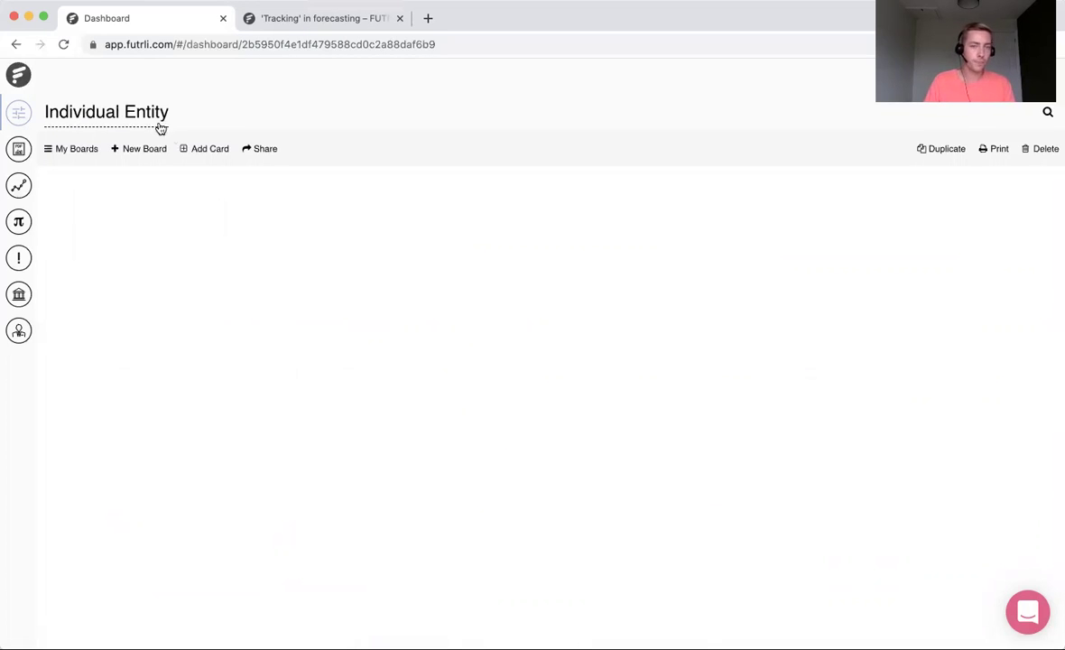
# Add a Profit & Loss card from the operational KPIs and set its organisation to Real Story Productions UK LTD.
pyautogui.click(206, 149)
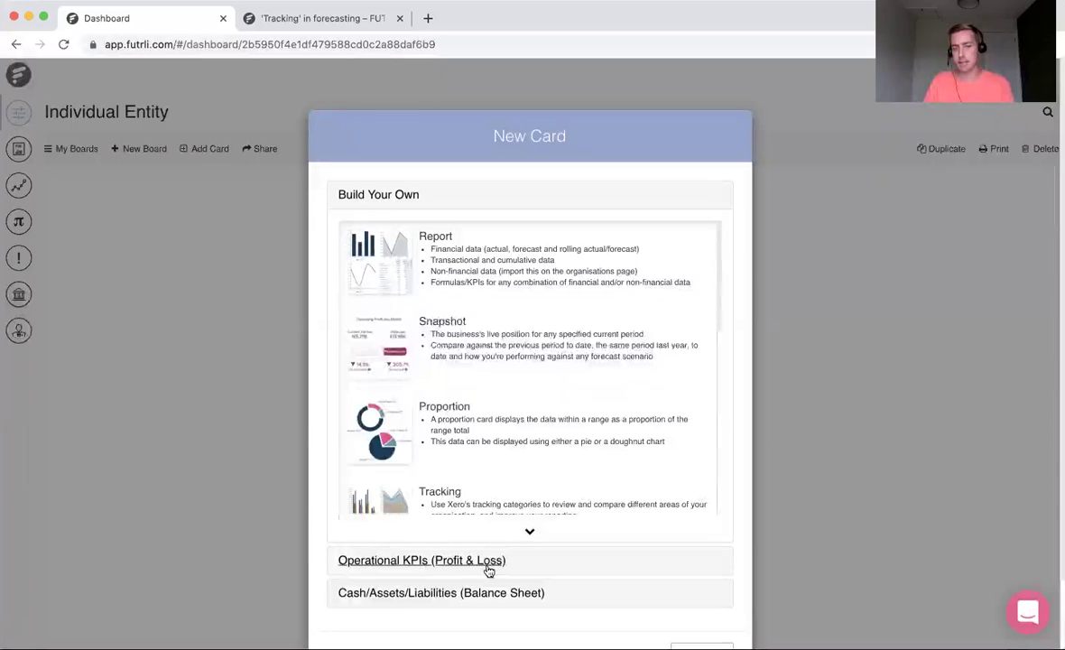
pyautogui.click(488, 569)
pyautogui.click(445, 308)
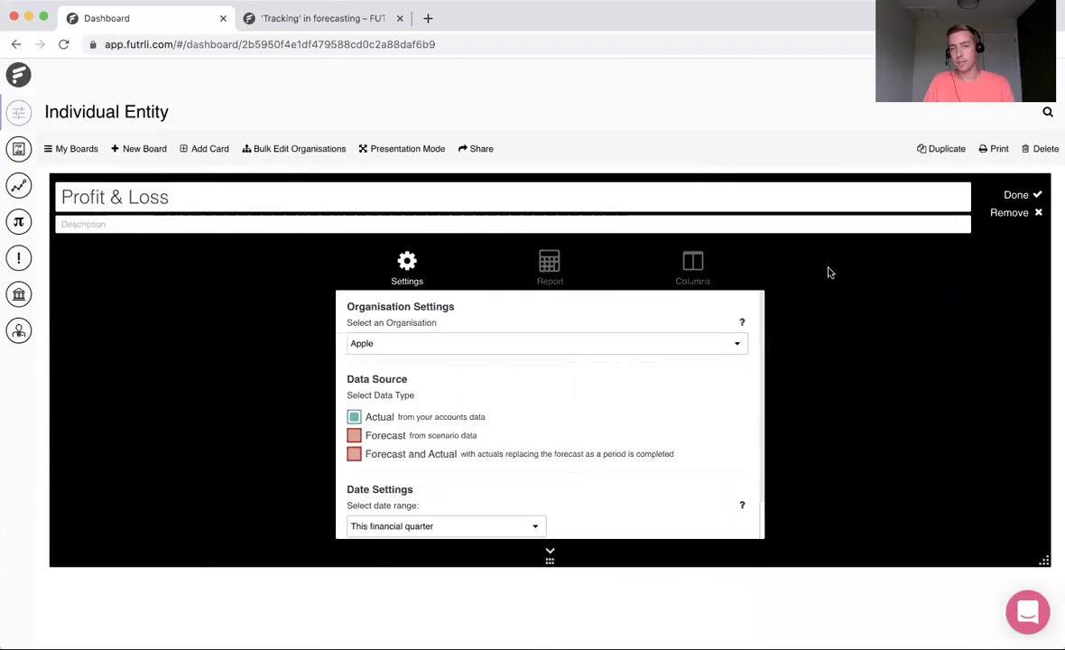
pyautogui.click(414, 347)
pyautogui.click(415, 360)
pyautogui.click(411, 346)
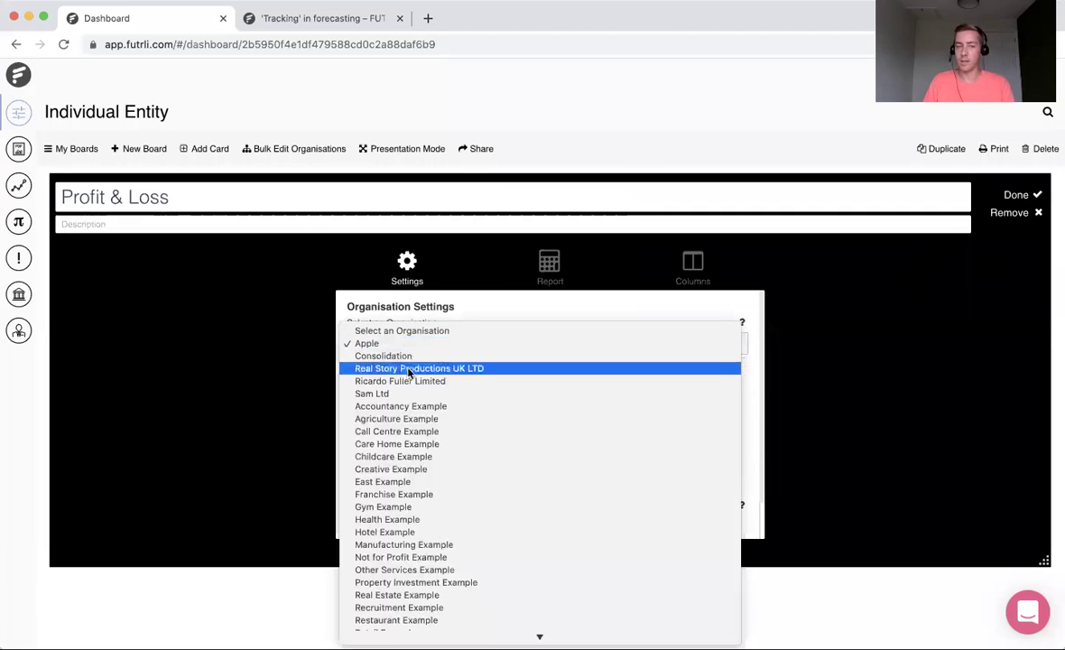
pyautogui.click(411, 370)
# Set the Profit & Loss card's date range to the last calendar month with the previous 11 periods.
pyautogui.scroll(-1, 479, 488)
pyautogui.click(479, 484)
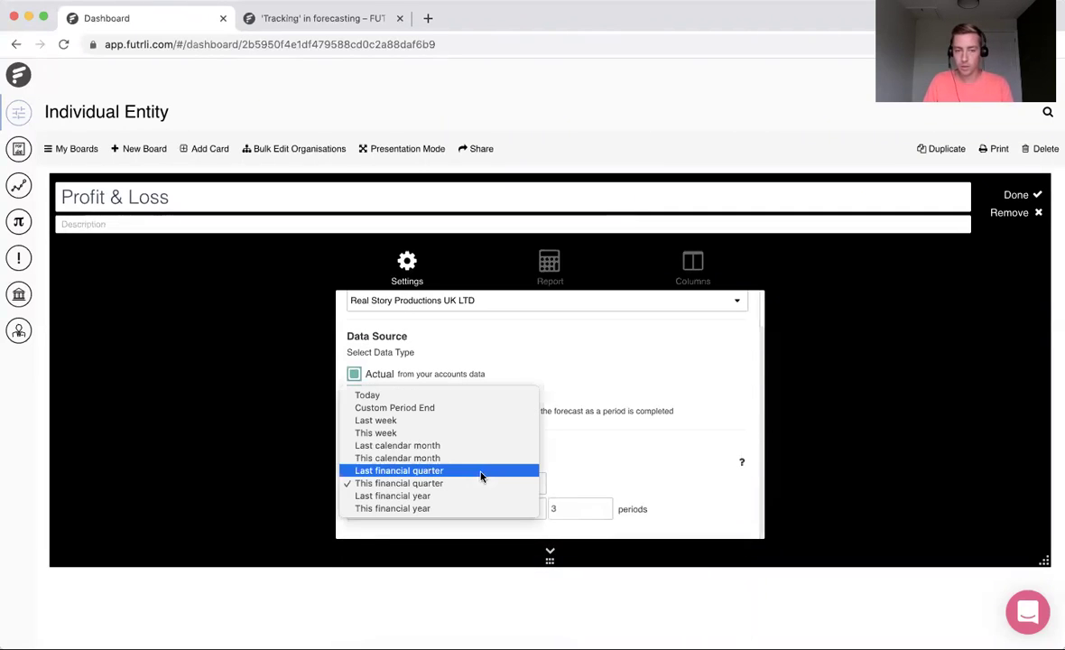
pyautogui.click(485, 445)
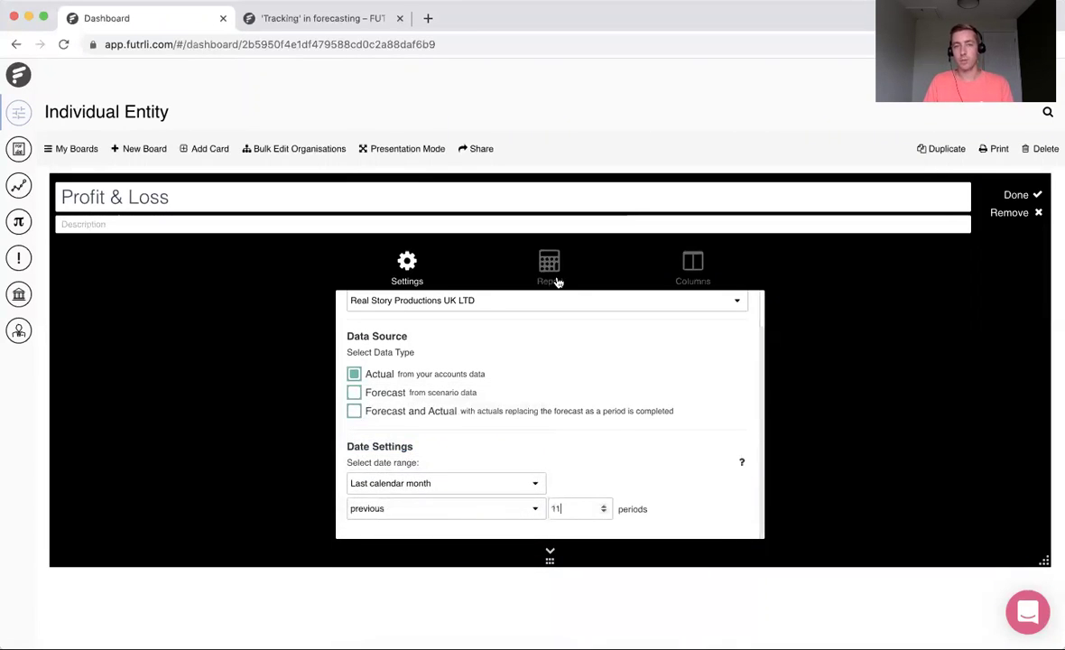
# Include the Total summary column in the Profit & Loss card and finish editing the card.
pyautogui.doubleClick(551, 280)
pyautogui.click(641, 261)
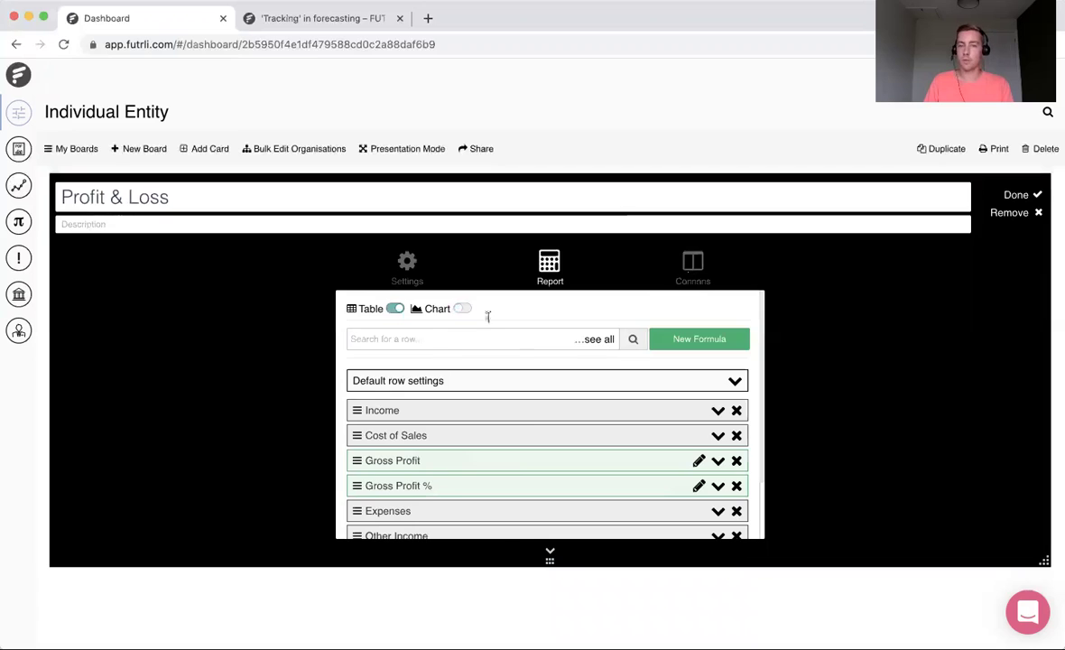
pyautogui.click(362, 415)
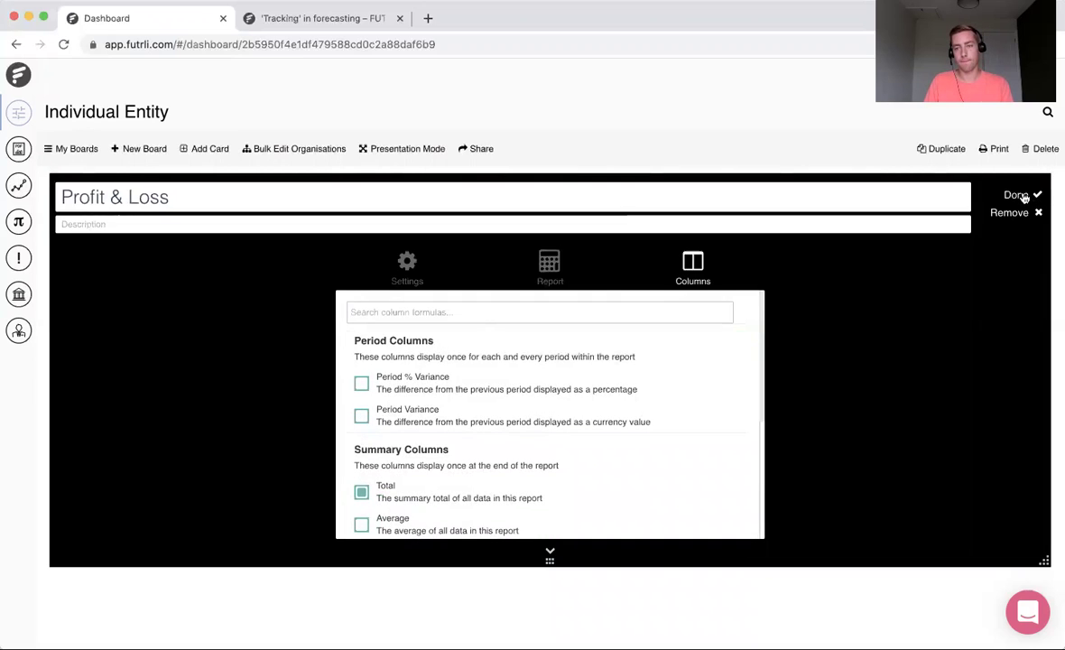
pyautogui.click(1022, 193)
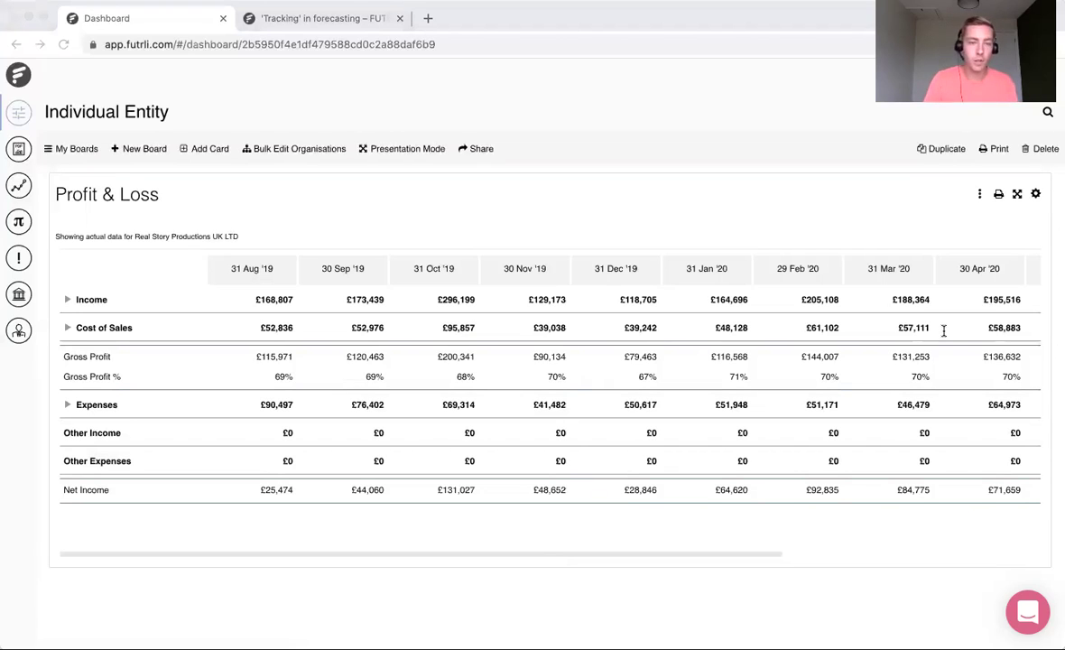
# Go to forecasting and set the Consolidation organisation's GST/VAT frequency to Quarterly, with 31st August as the last day of the current period.
pyautogui.click(378, 315)
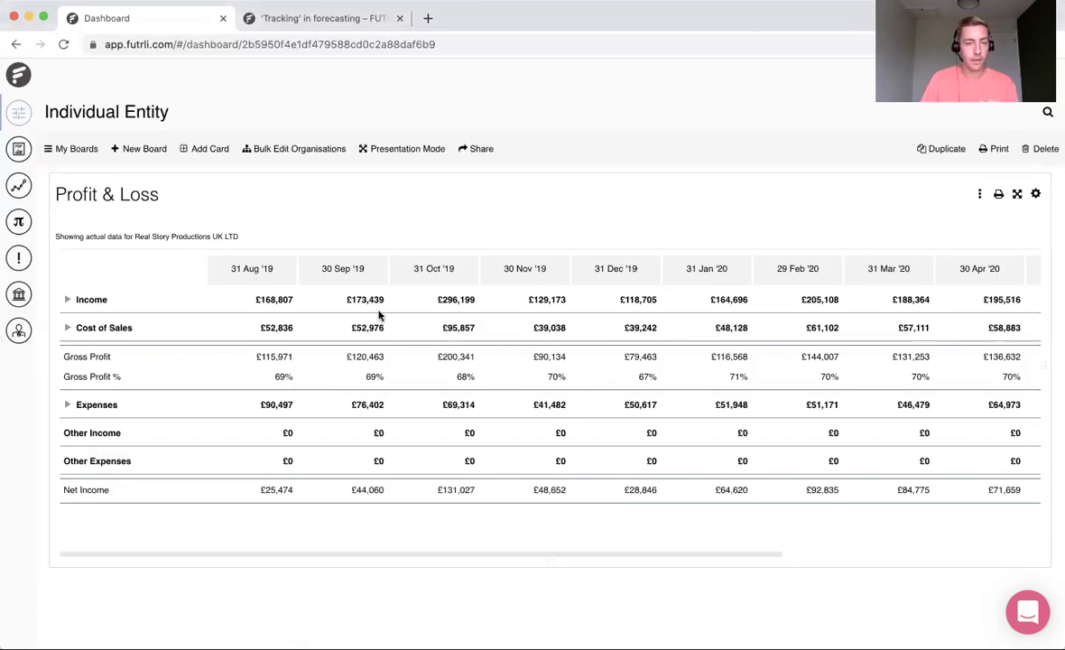
pyautogui.click(19, 185)
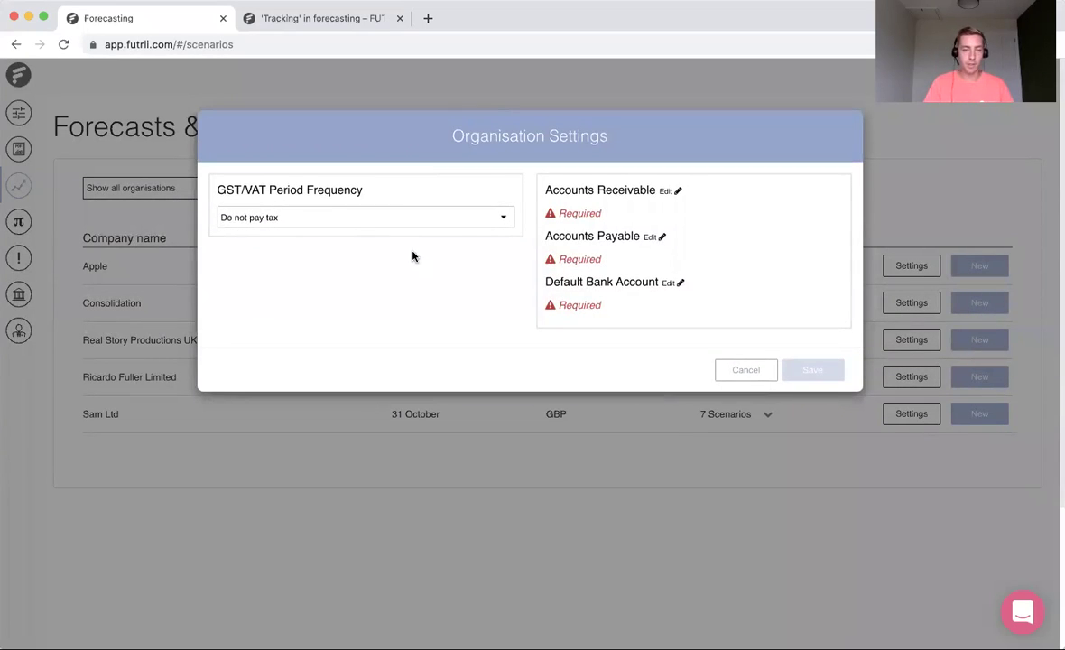
pyautogui.click(343, 217)
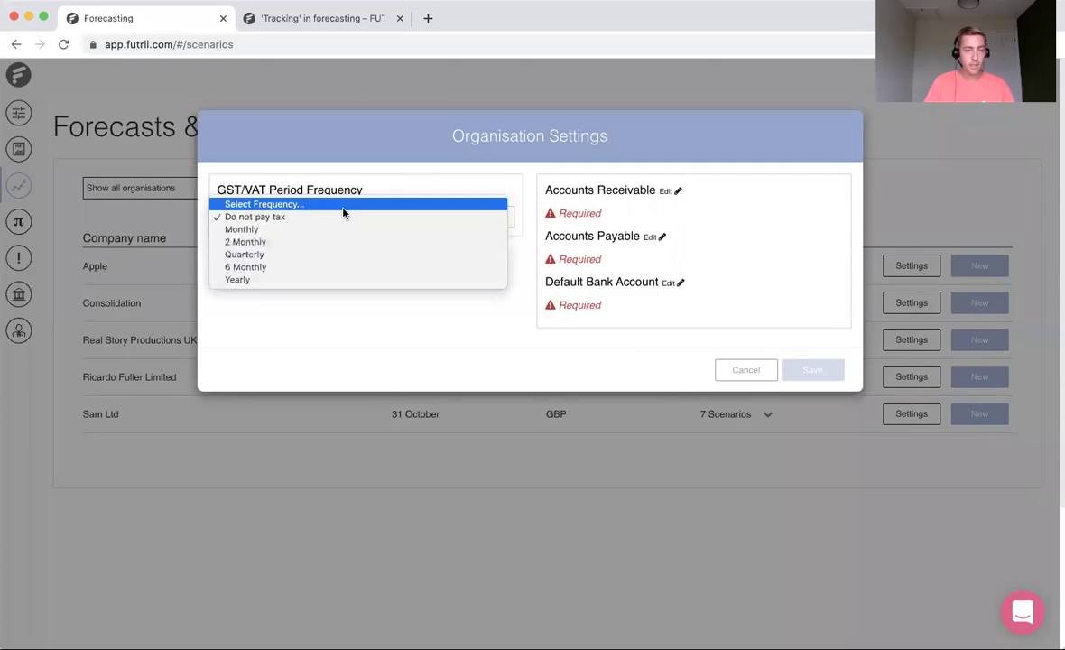
pyautogui.click(307, 254)
pyautogui.click(297, 271)
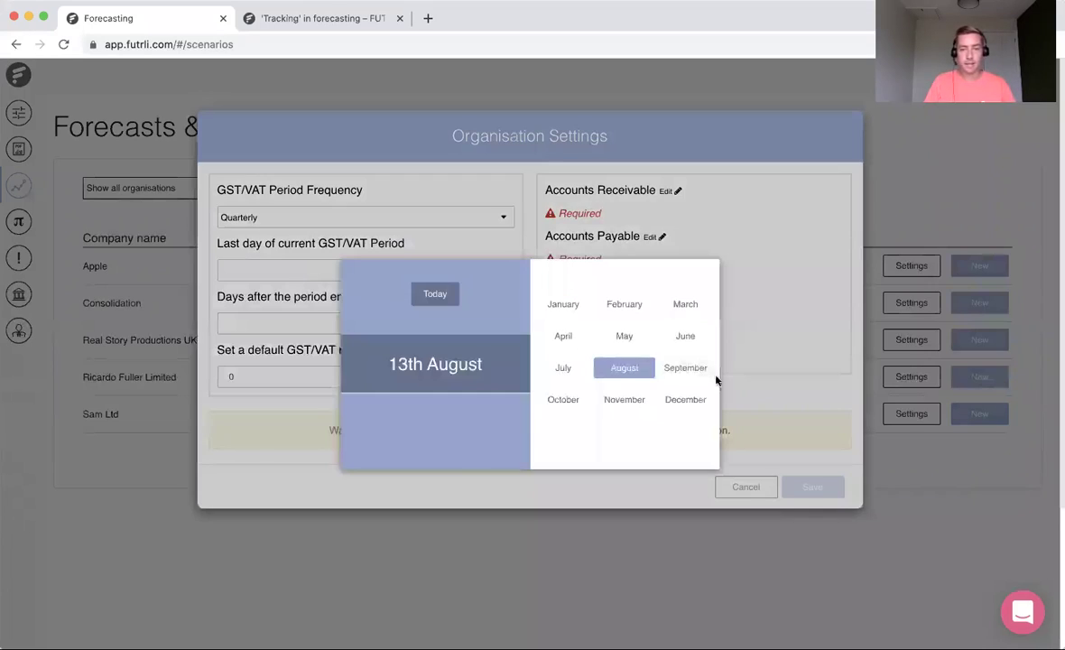
pyautogui.click(626, 370)
pyautogui.click(572, 458)
# Set GST/VAT to be paid or received 37 days after the period end, with a default forecast rate of 20.
pyautogui.click(354, 322)
pyautogui.write('37')
pyautogui.click(266, 376)
pyautogui.write('20')
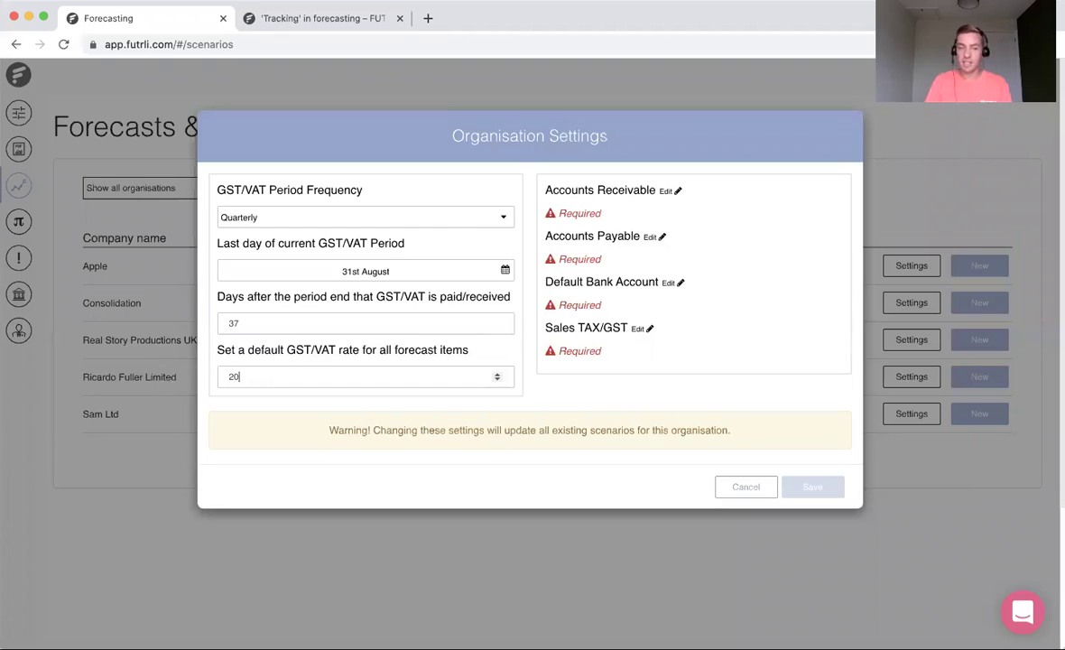
# Assign Real Story Productions UK LTD's Accounts Receivable and Accounts Payable accounts to the matching organisation settings.
pyautogui.click(668, 191)
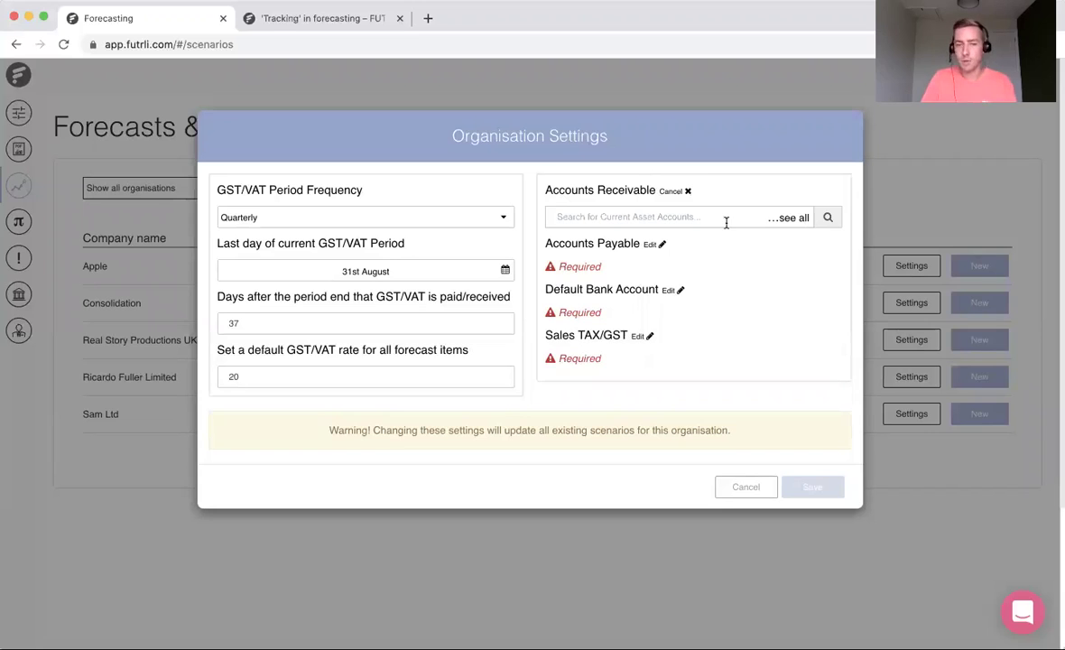
pyautogui.click(788, 219)
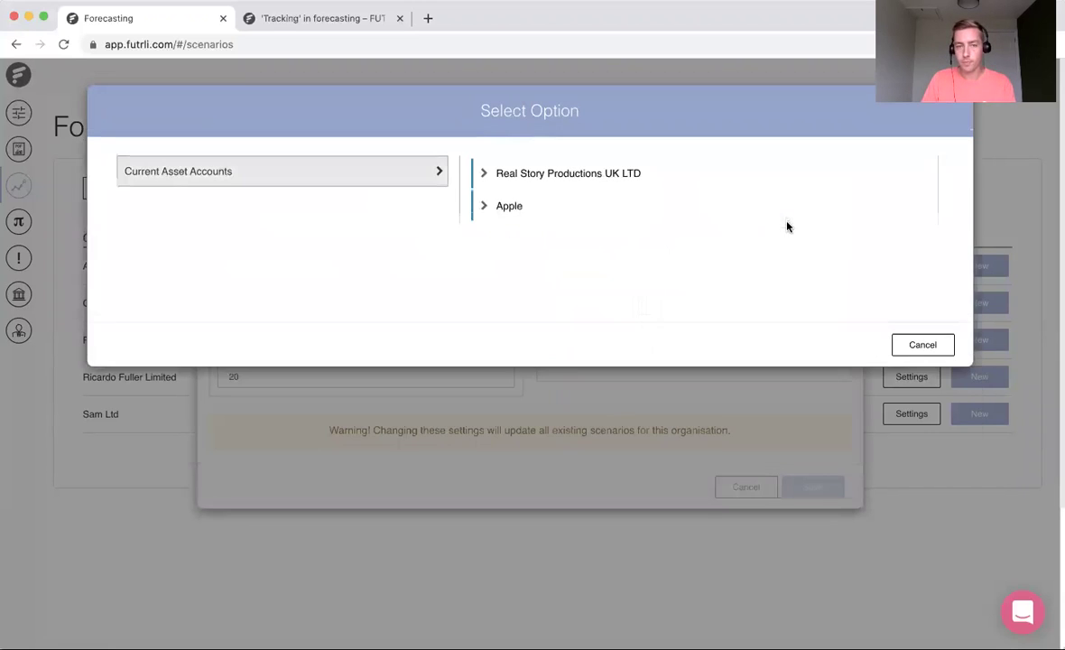
pyautogui.click(487, 175)
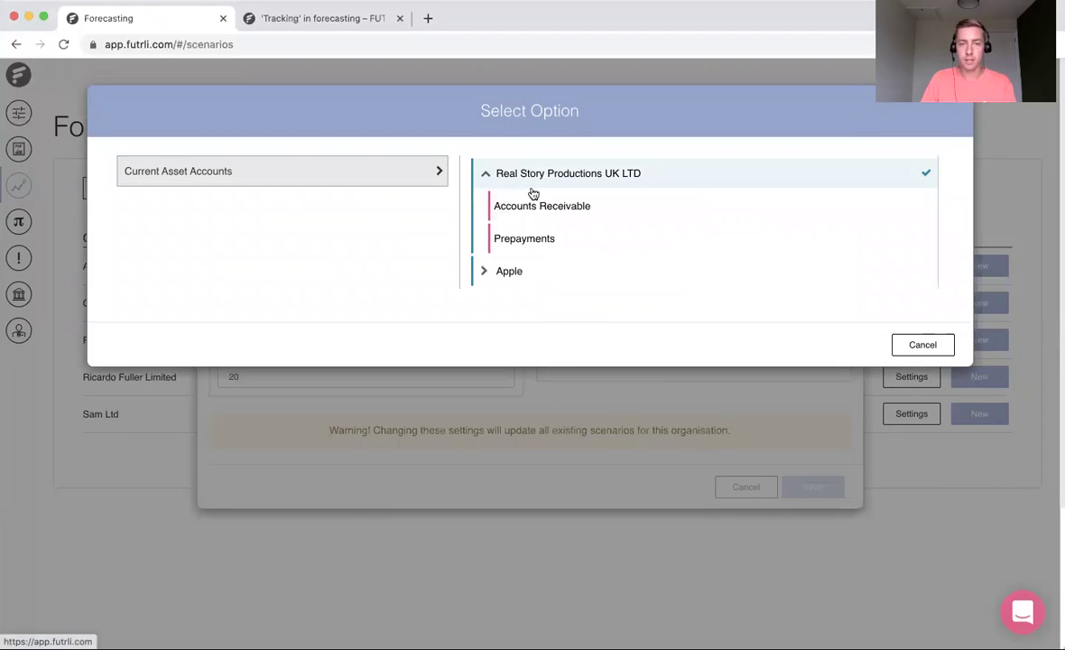
pyautogui.click(625, 206)
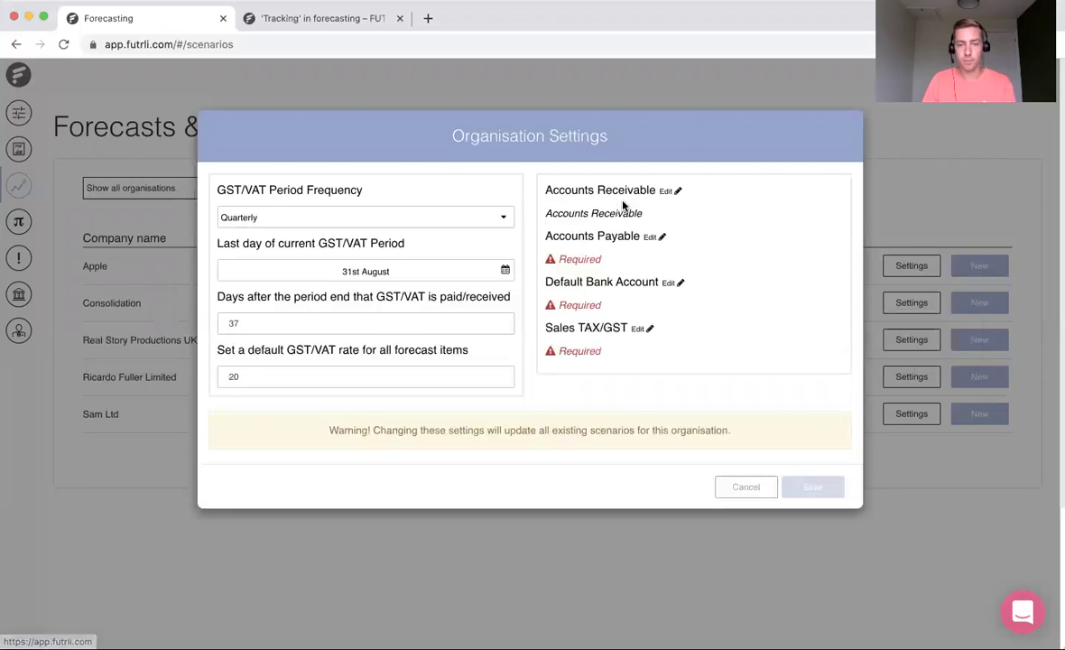
pyautogui.click(660, 238)
pyautogui.click(789, 263)
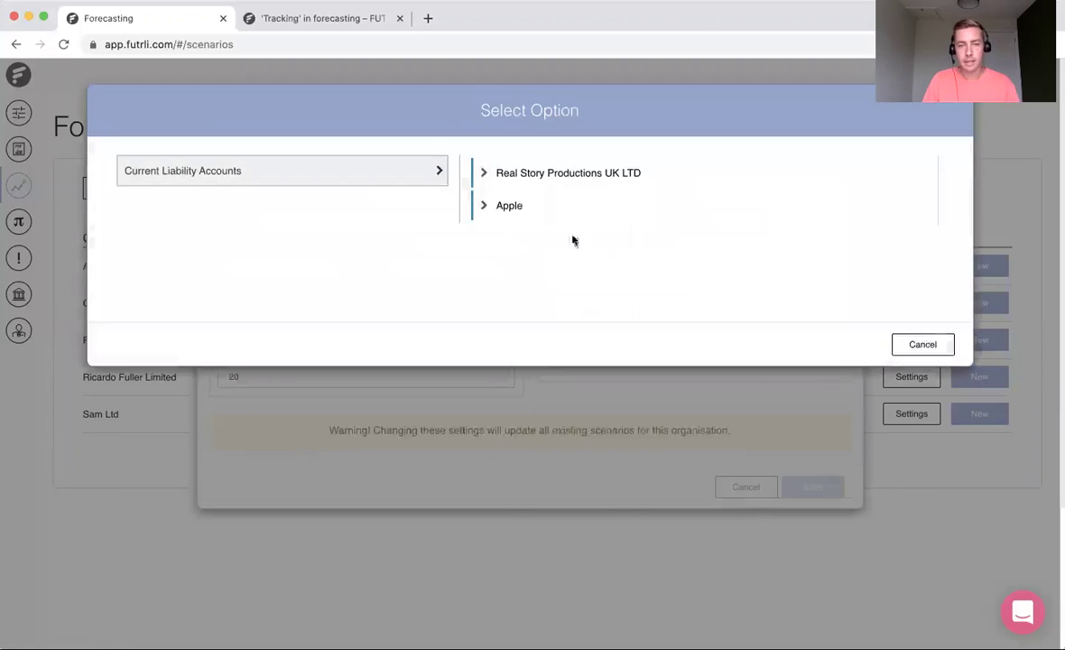
pyautogui.click(487, 176)
pyautogui.click(658, 213)
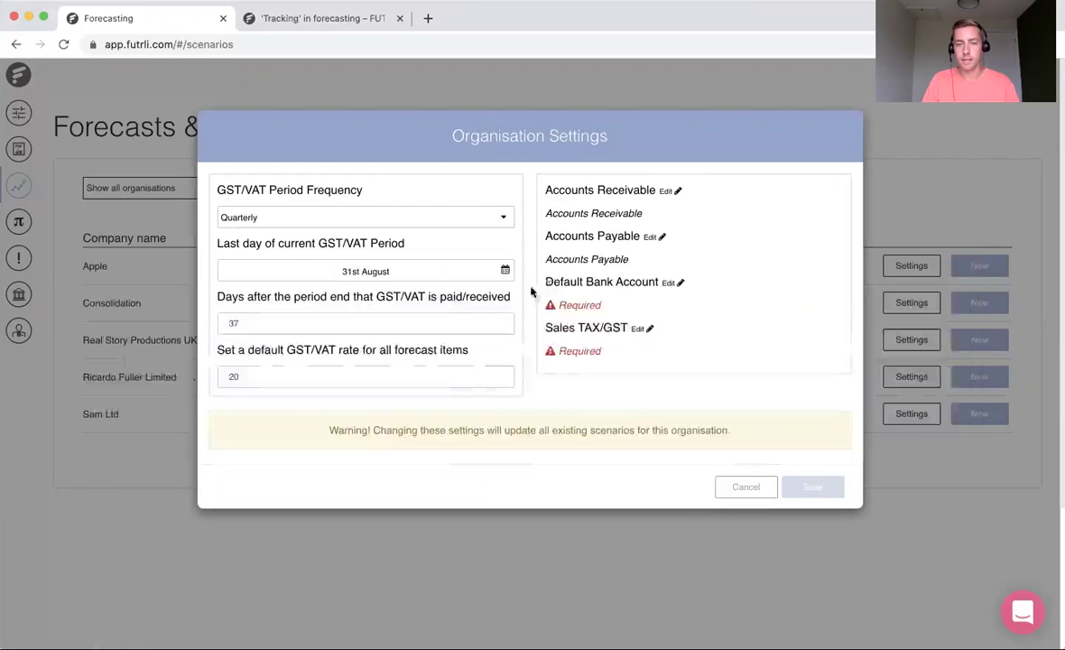
# Assign Real Story Productions UK LTD's Current Account as default bank account and VAT as Sales TAX/GST account, and save the settings.
pyautogui.click(669, 284)
pyautogui.click(790, 308)
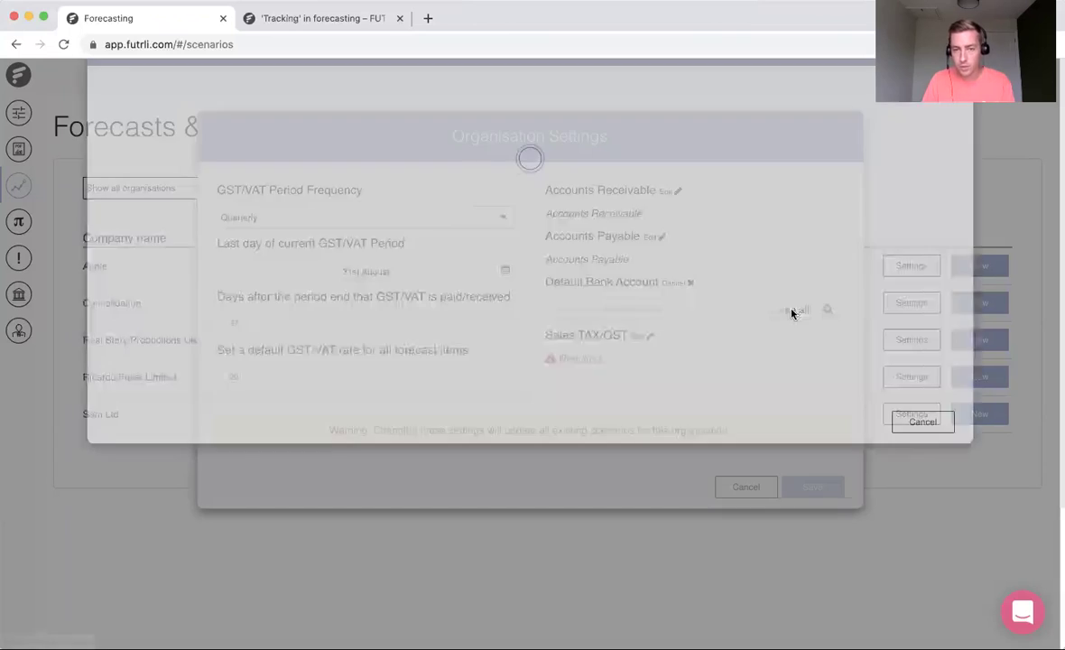
pyautogui.click(485, 176)
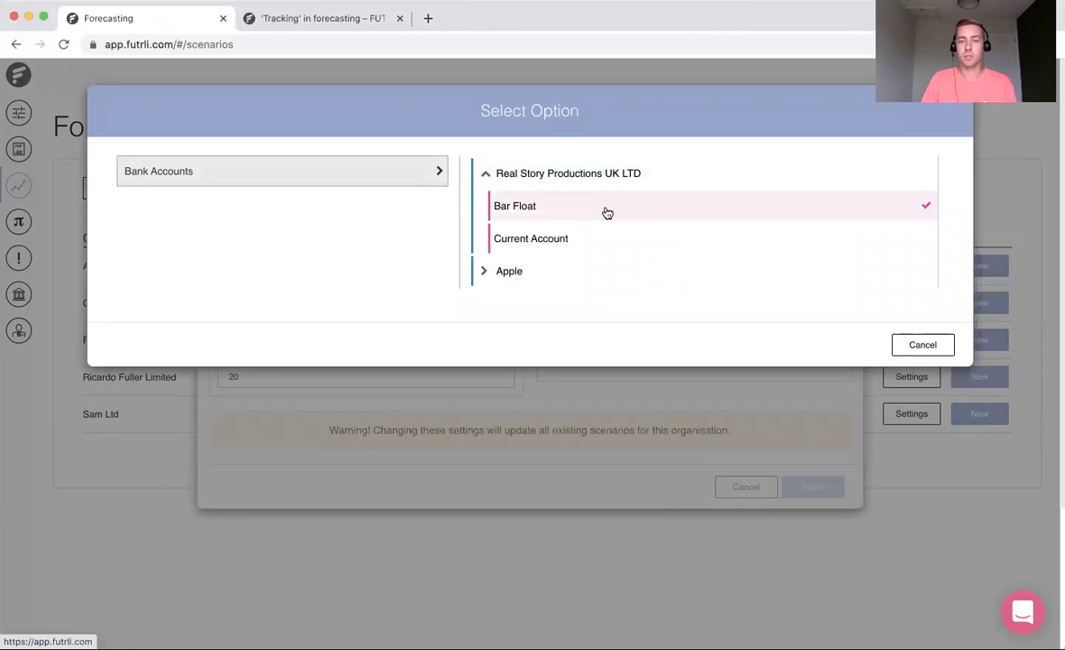
pyautogui.click(601, 234)
pyautogui.click(647, 329)
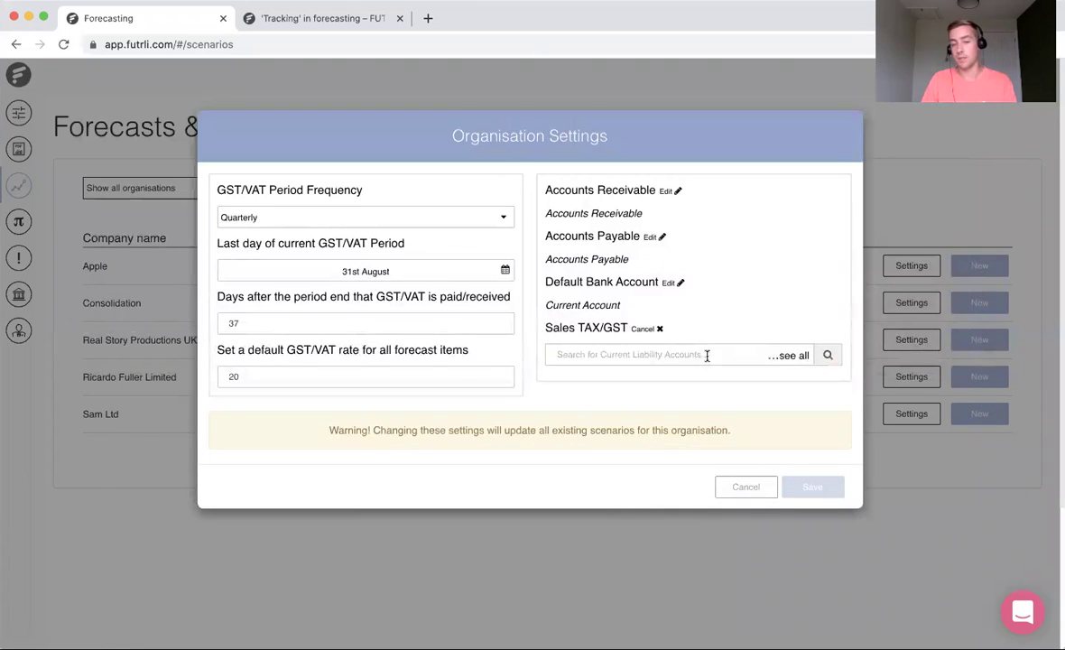
pyautogui.click(794, 357)
pyautogui.click(485, 174)
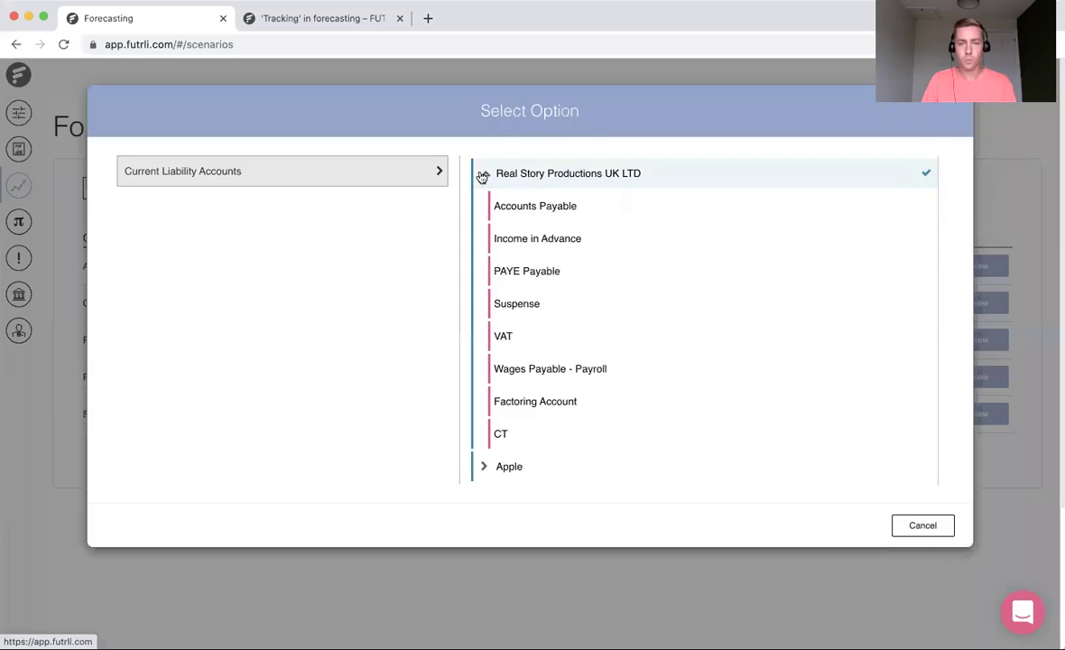
pyautogui.click(547, 338)
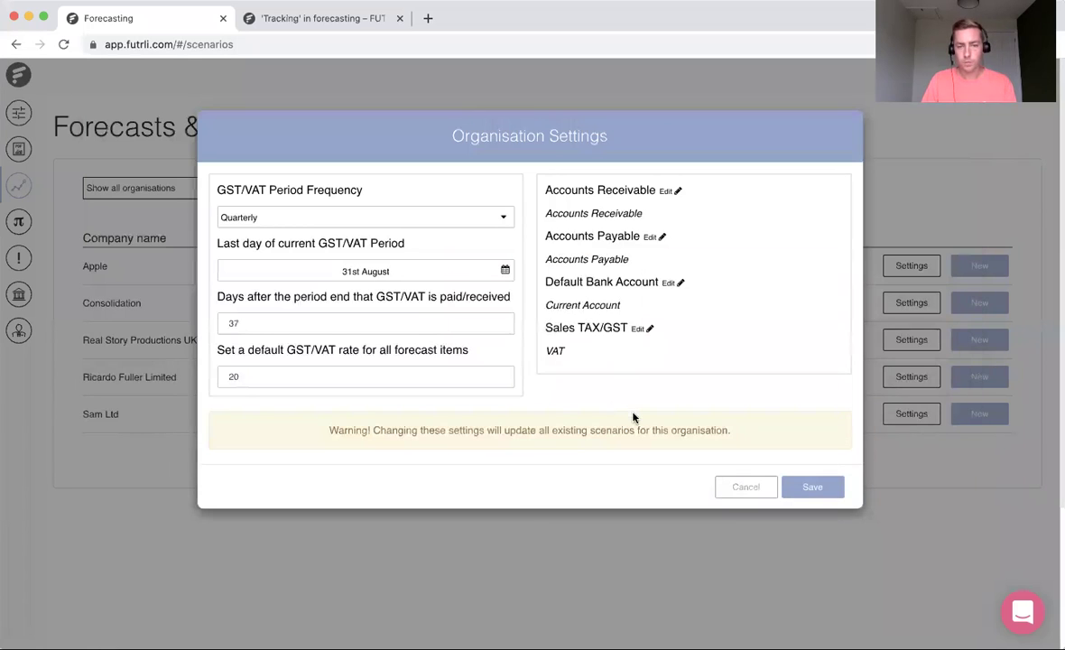
pyautogui.click(816, 487)
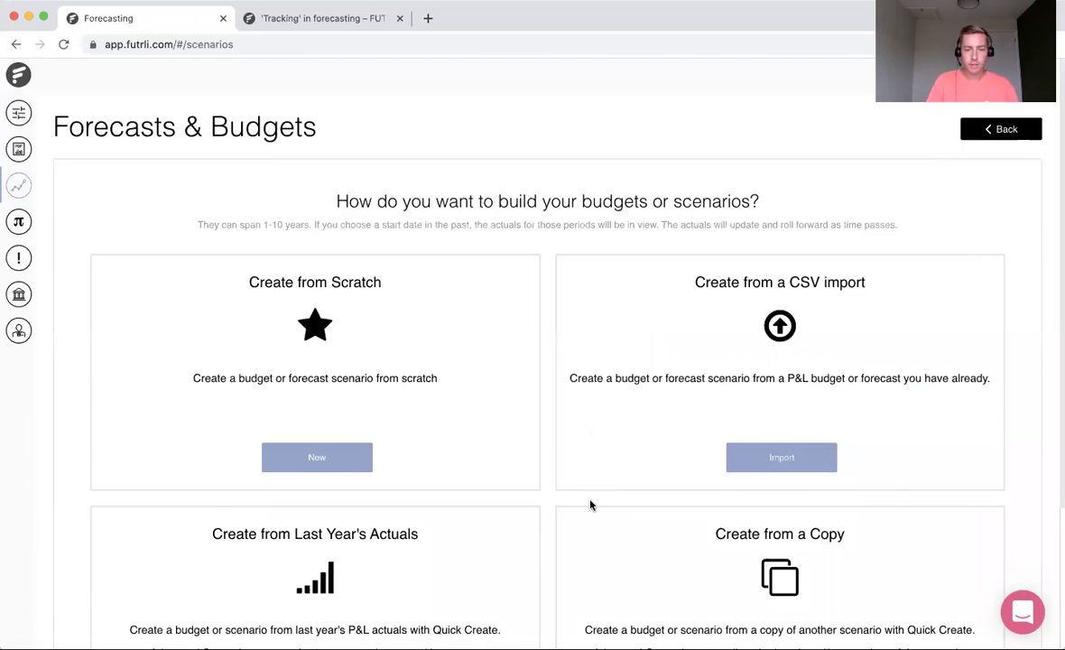
# Start an advanced scenario from last year's actuals, name it Forecast and set its duration to 1 year.
pyautogui.scroll(-1, 589, 504)
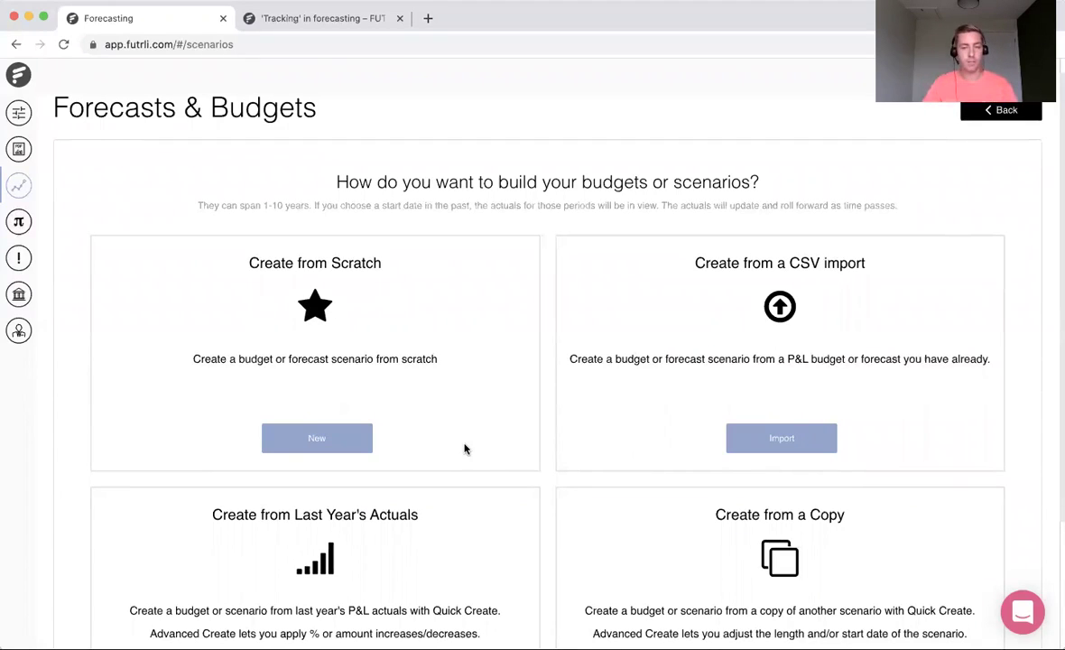
pyautogui.scroll(-3, 465, 448)
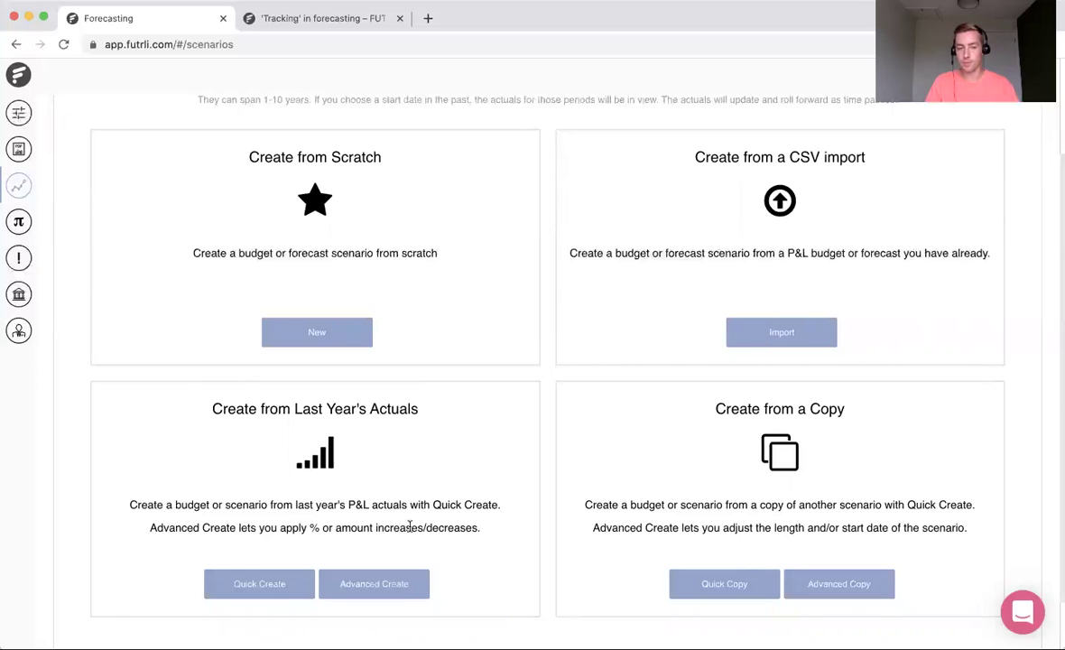
pyautogui.click(398, 585)
pyautogui.click(219, 366)
pyautogui.write('Consolidat')
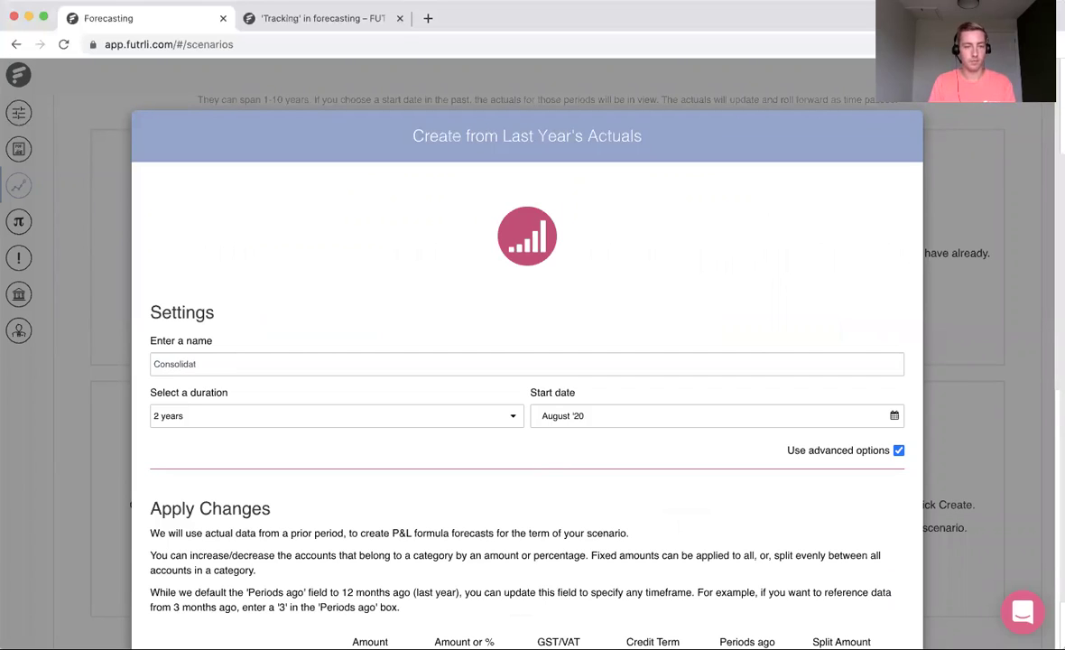
pyautogui.press('super+a')
pyautogui.write('Forecast')
pyautogui.click(301, 418)
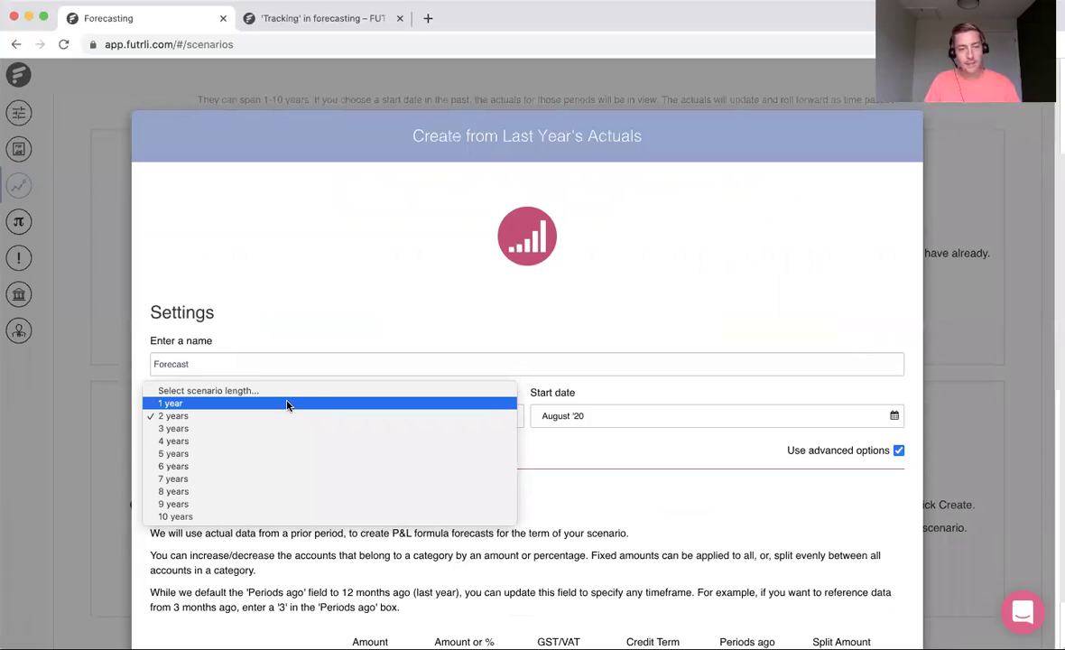
pyautogui.click(288, 404)
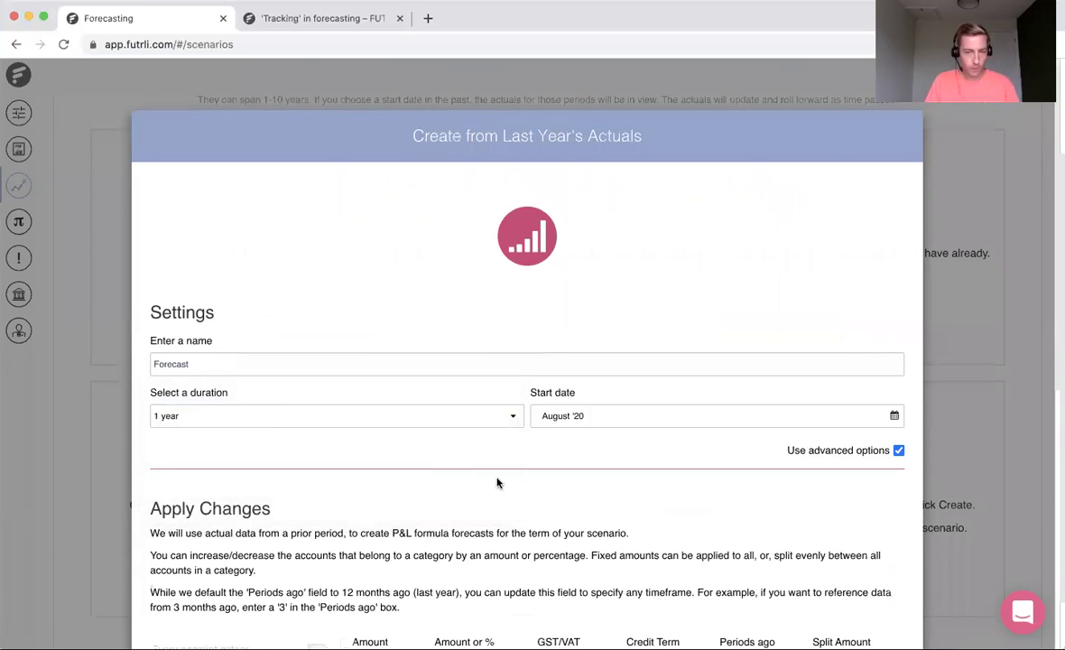
# Switch off the shared setting for every account category and apply a 10 % change to Income.
pyautogui.scroll(-2, 496, 480)
pyautogui.scroll(-1, 496, 483)
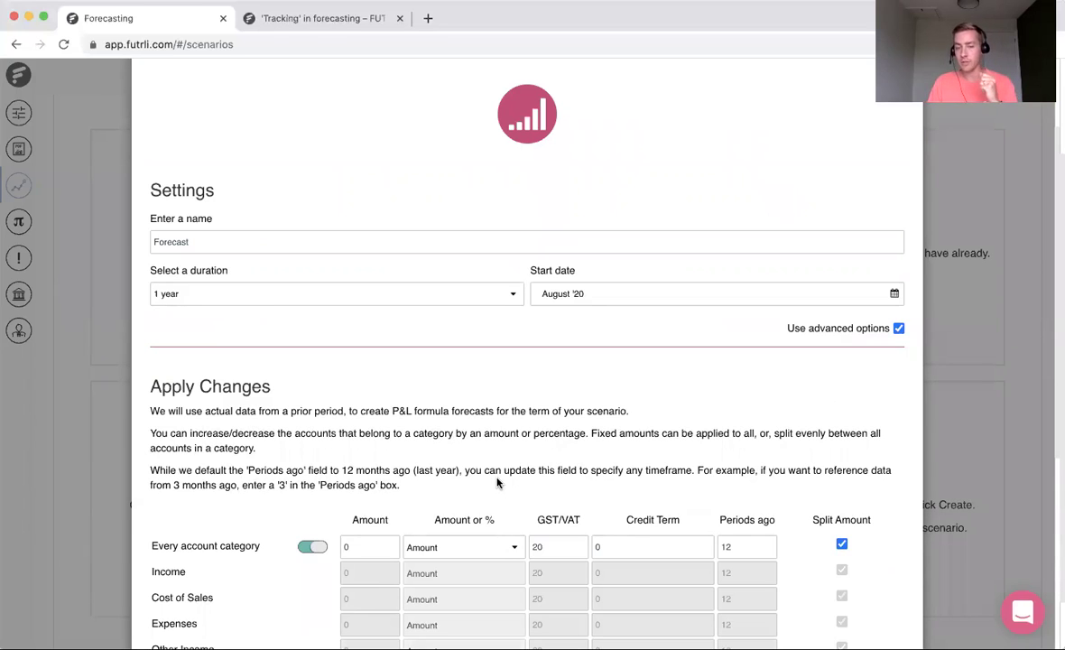
pyautogui.scroll(-1, 413, 365)
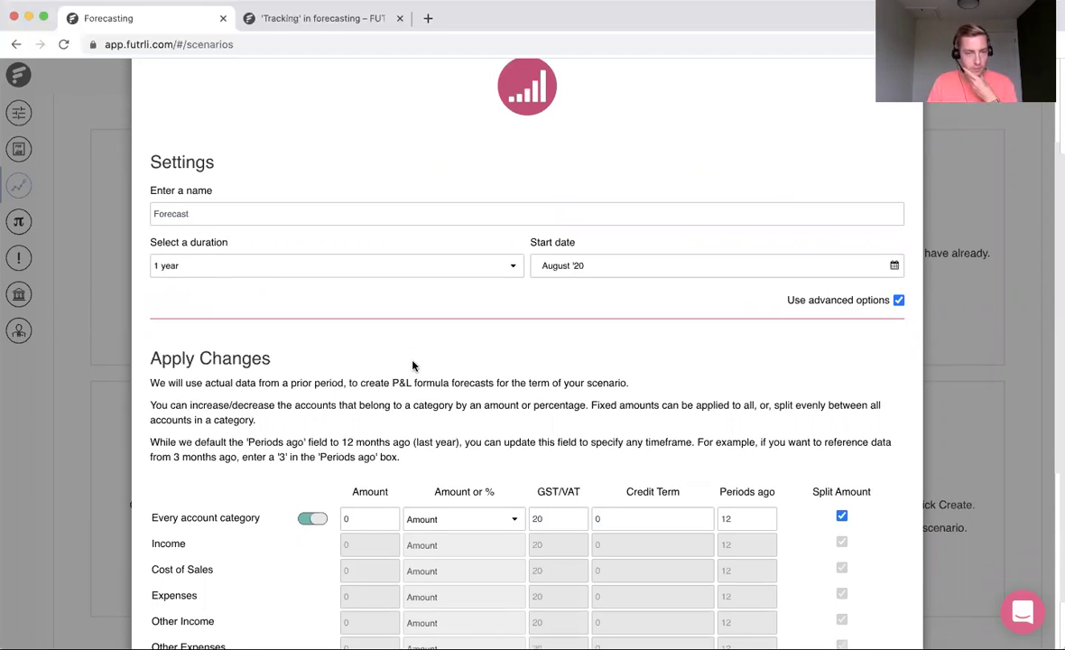
pyautogui.scroll(-3, 433, 361)
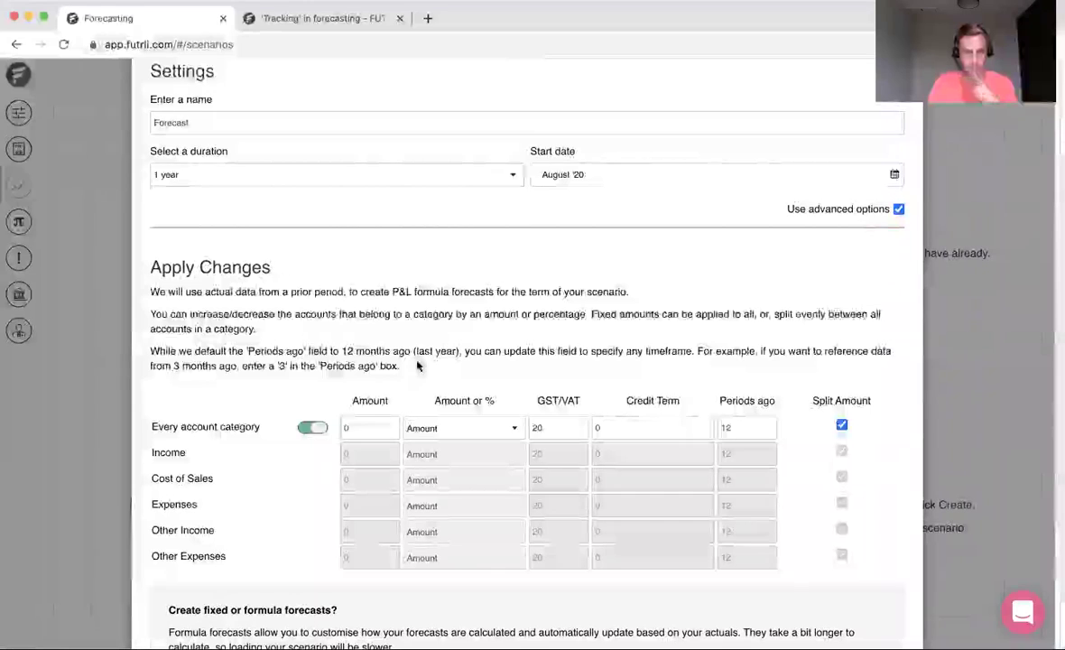
pyautogui.click(314, 427)
pyautogui.click(353, 453)
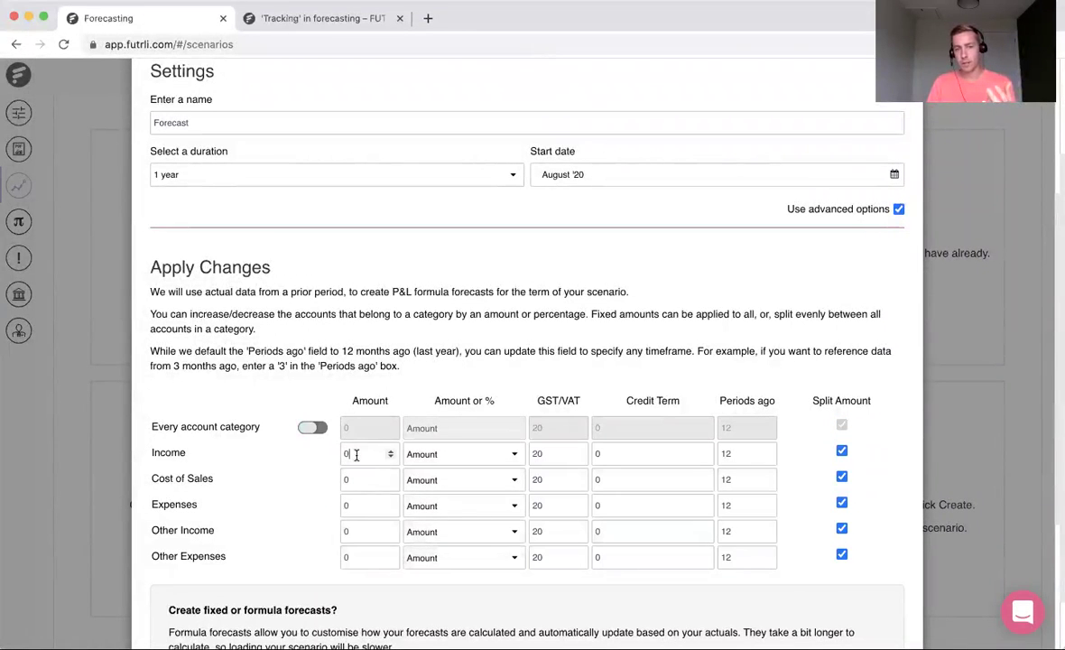
pyautogui.write('10')
pyautogui.click(451, 456)
pyautogui.click(451, 465)
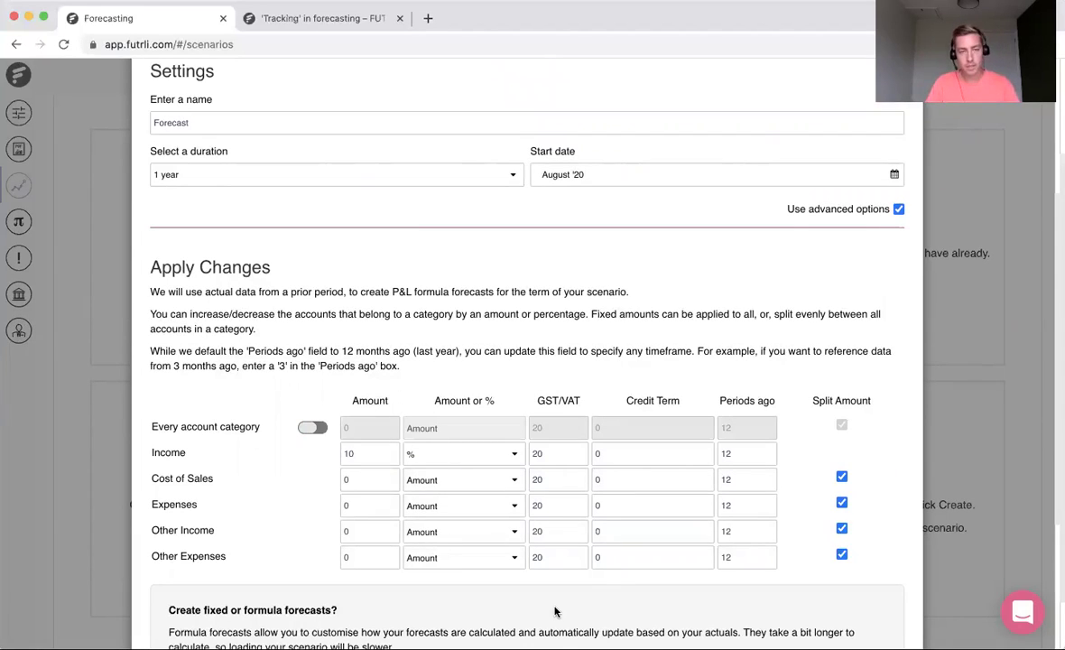
# Set the Income credit term to 0 and create the scenario.
pyautogui.click(614, 450)
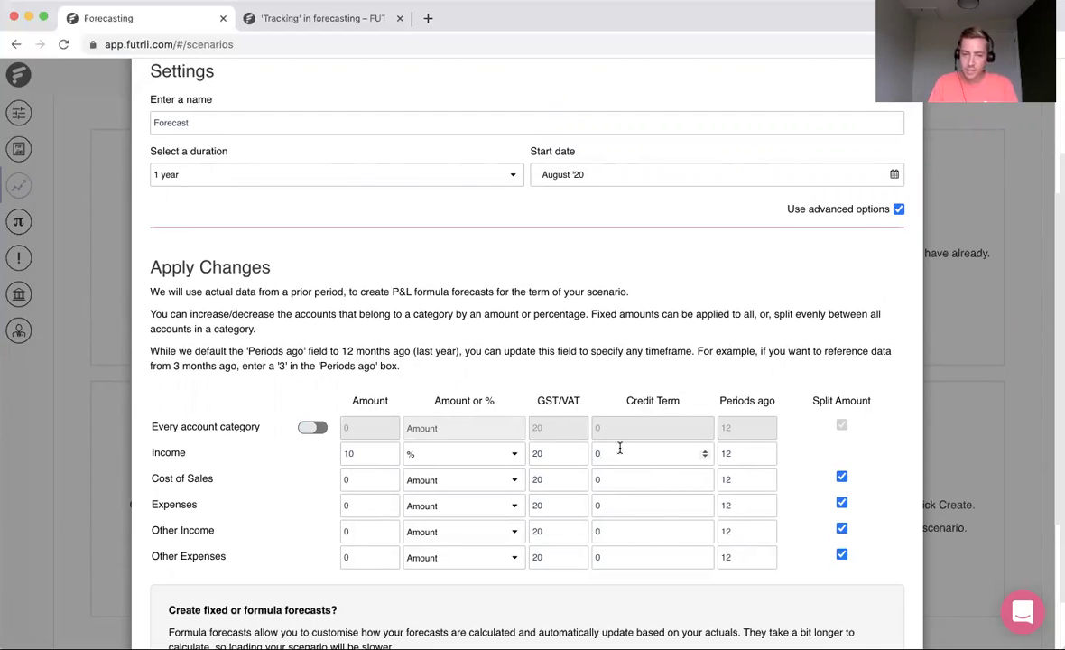
pyautogui.scroll(-5, 617, 446)
pyautogui.scroll(-1, 620, 448)
pyautogui.press('BackSpace')
pyautogui.press('BackSpace')
pyautogui.write('0')
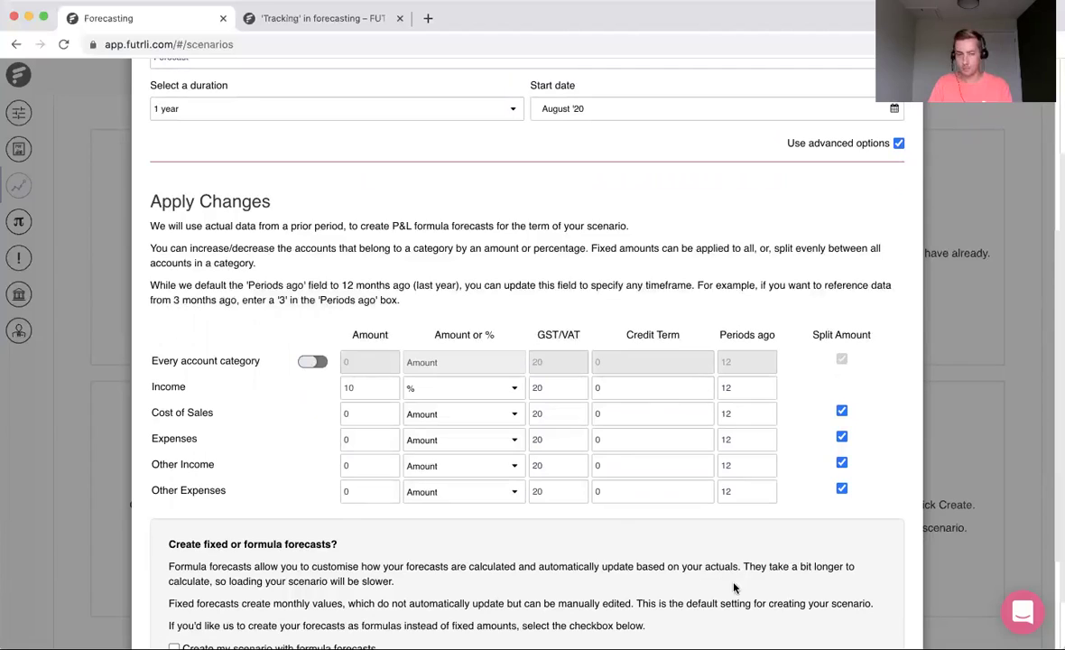
pyautogui.scroll(-3, 733, 588)
pyautogui.click(892, 612)
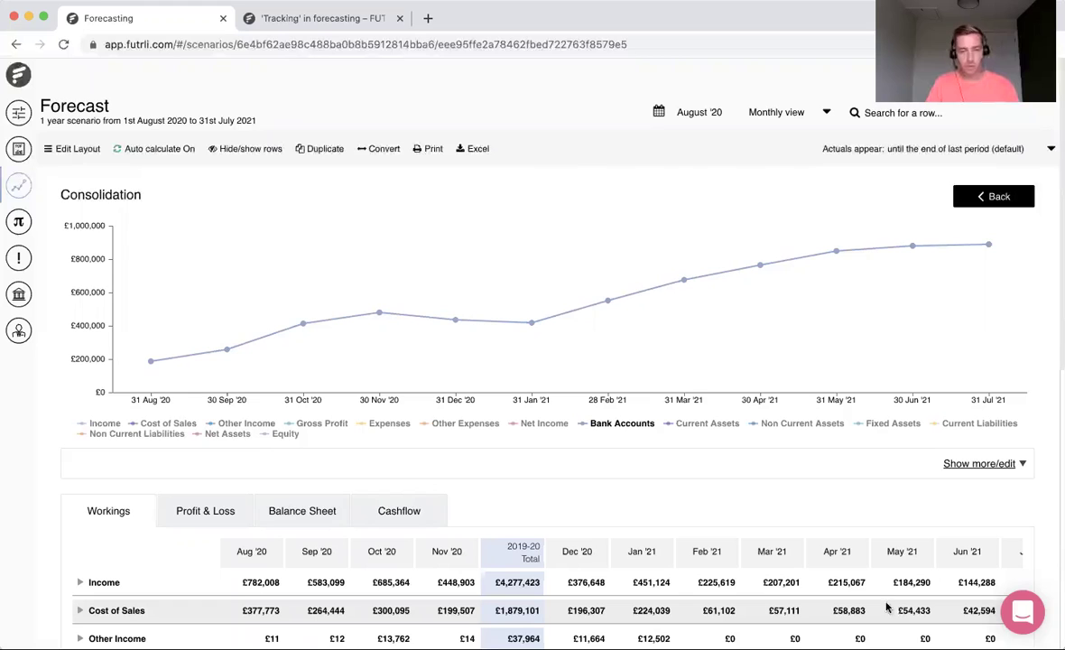
# Expand Income in the scenario's workings to examine Real Story Productions UK LTD's Non-Wedding accounts.
pyautogui.scroll(-1, 546, 487)
pyautogui.scroll(-3, 545, 488)
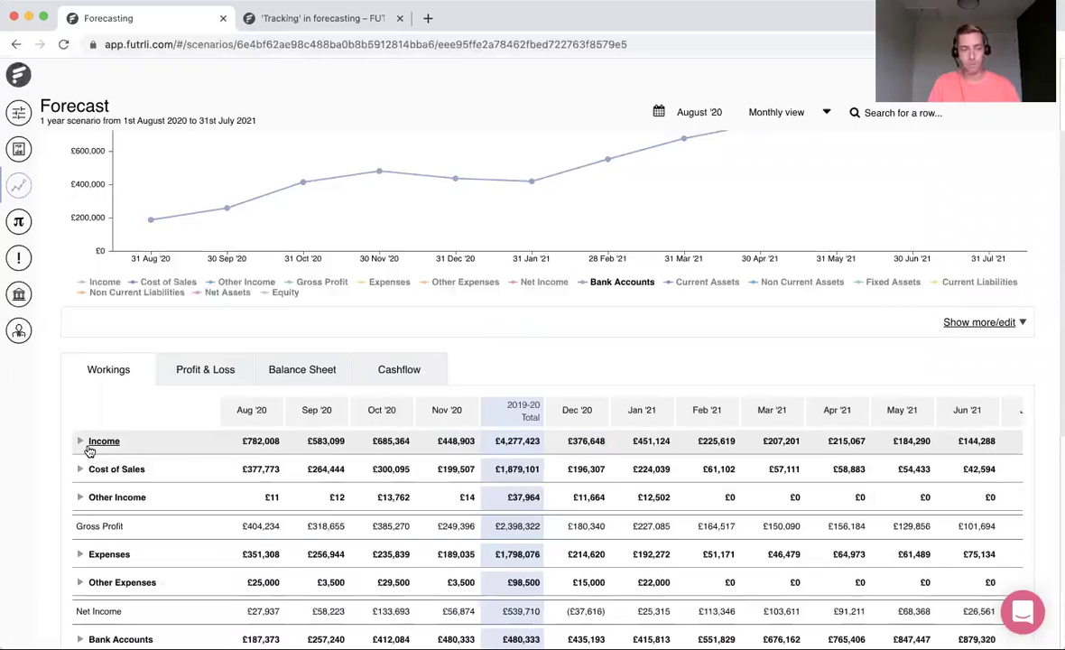
pyautogui.click(90, 445)
pyautogui.click(118, 471)
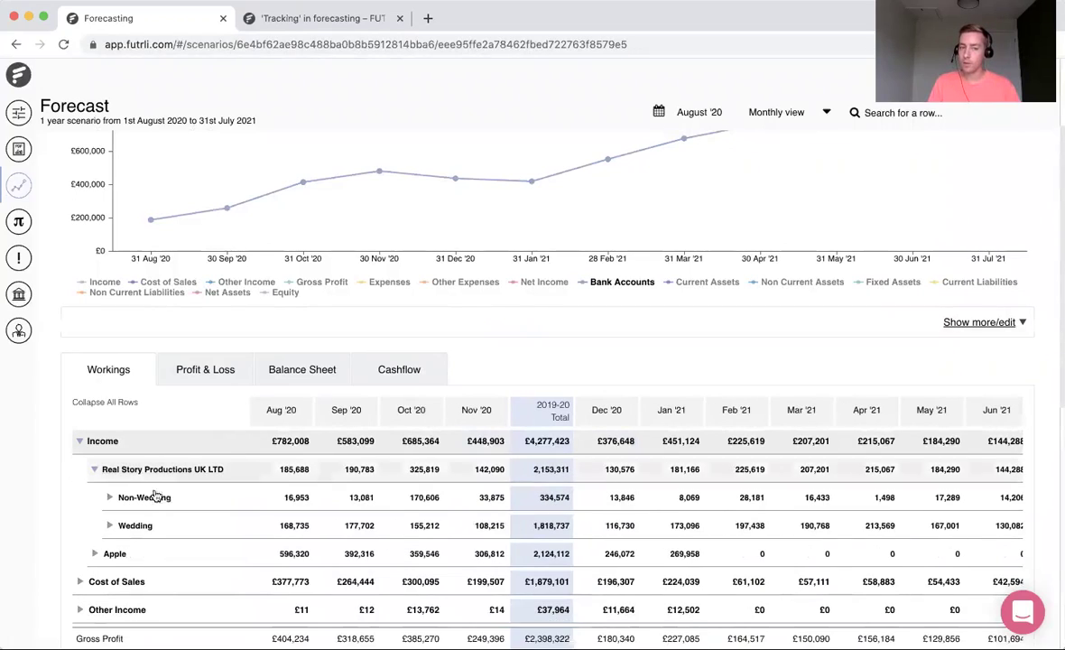
pyautogui.click(140, 500)
pyautogui.scroll(-3, 191, 503)
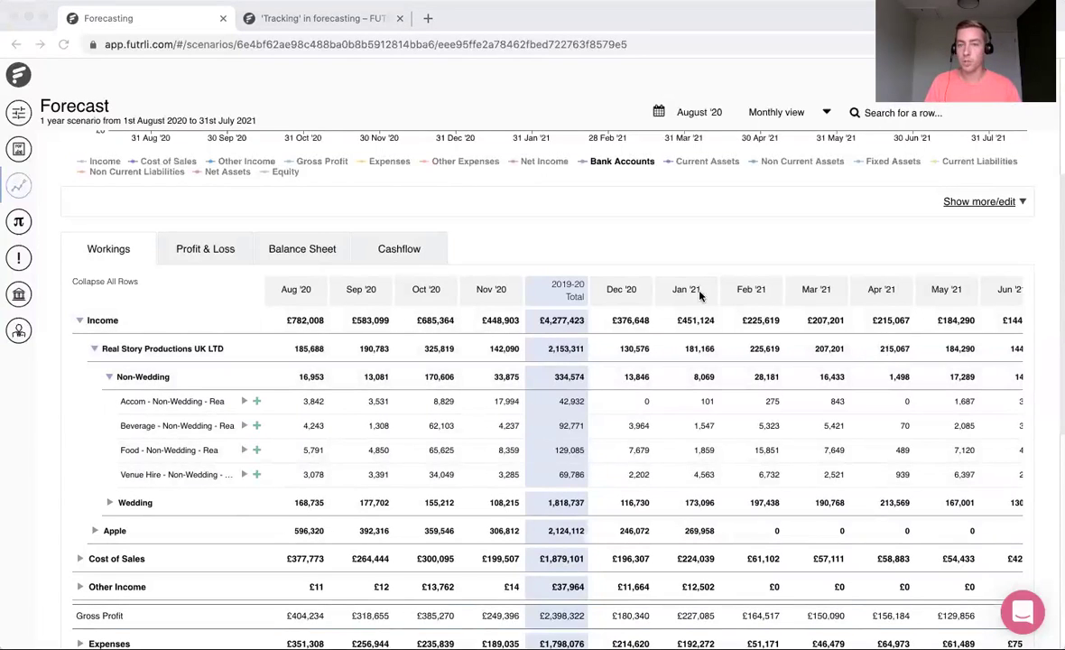
# Leave the scenario and open the Consolidation board.
pyautogui.click(19, 113)
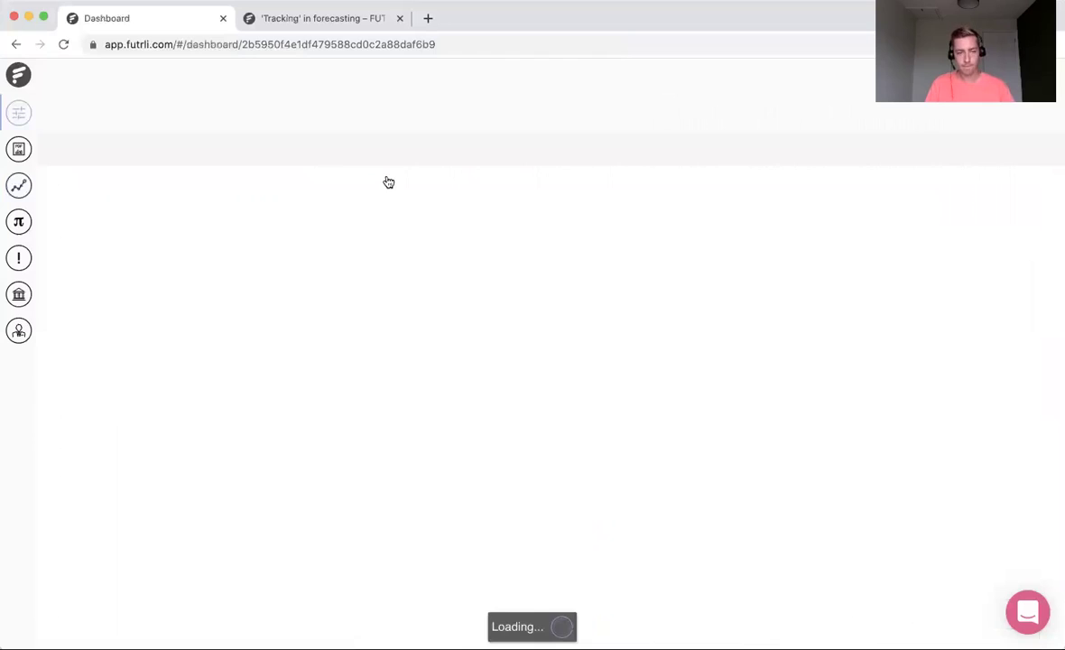
pyautogui.click(71, 150)
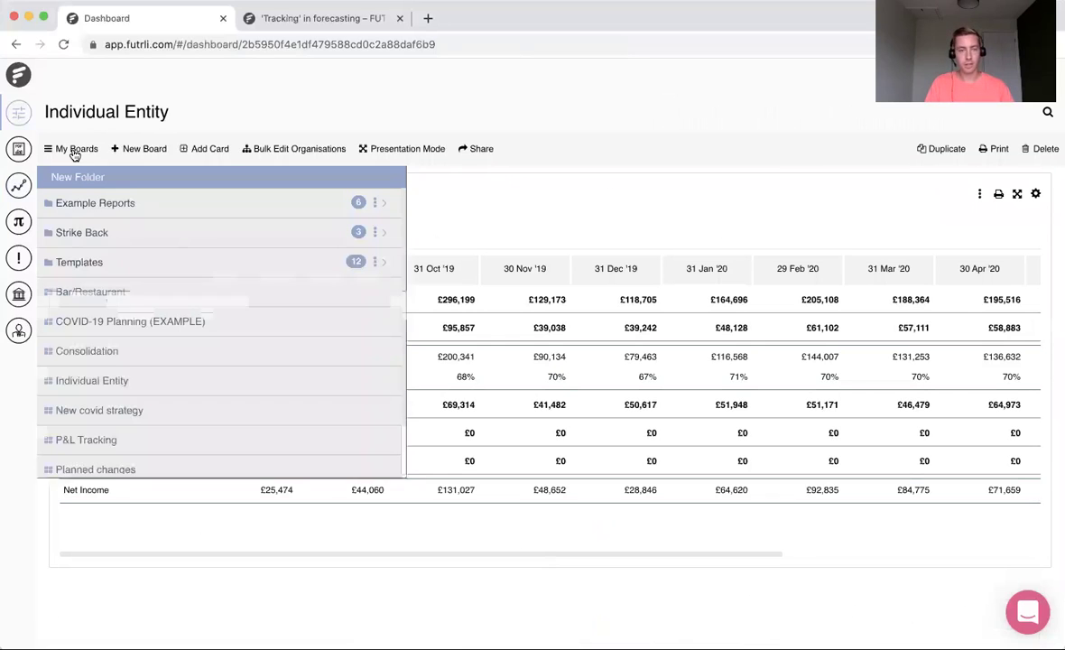
pyautogui.click(130, 351)
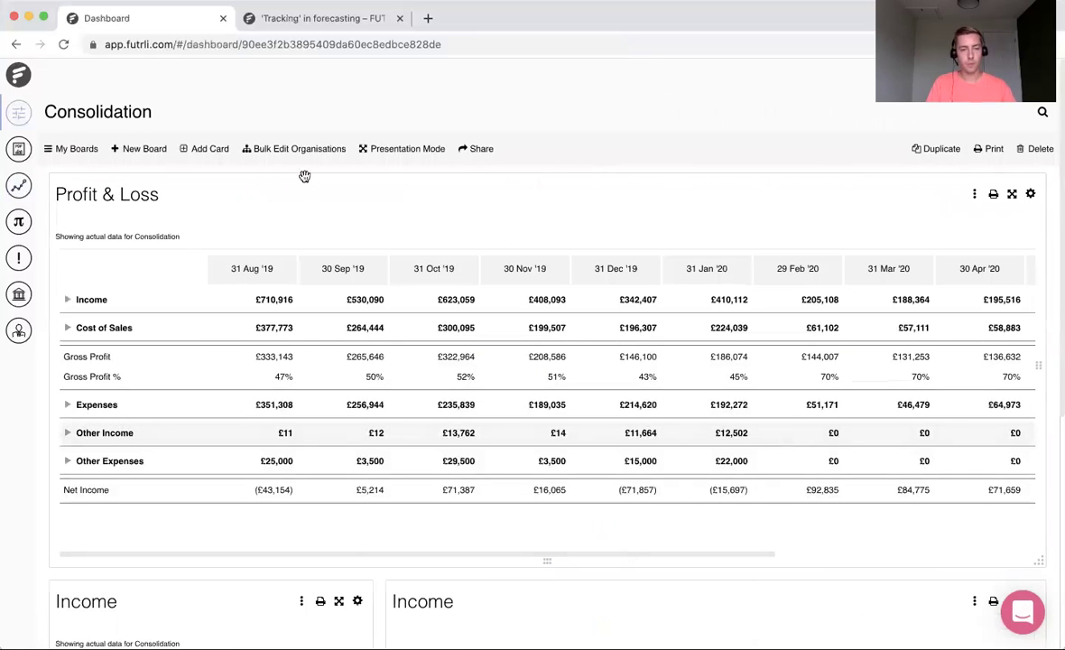
pyautogui.click(207, 151)
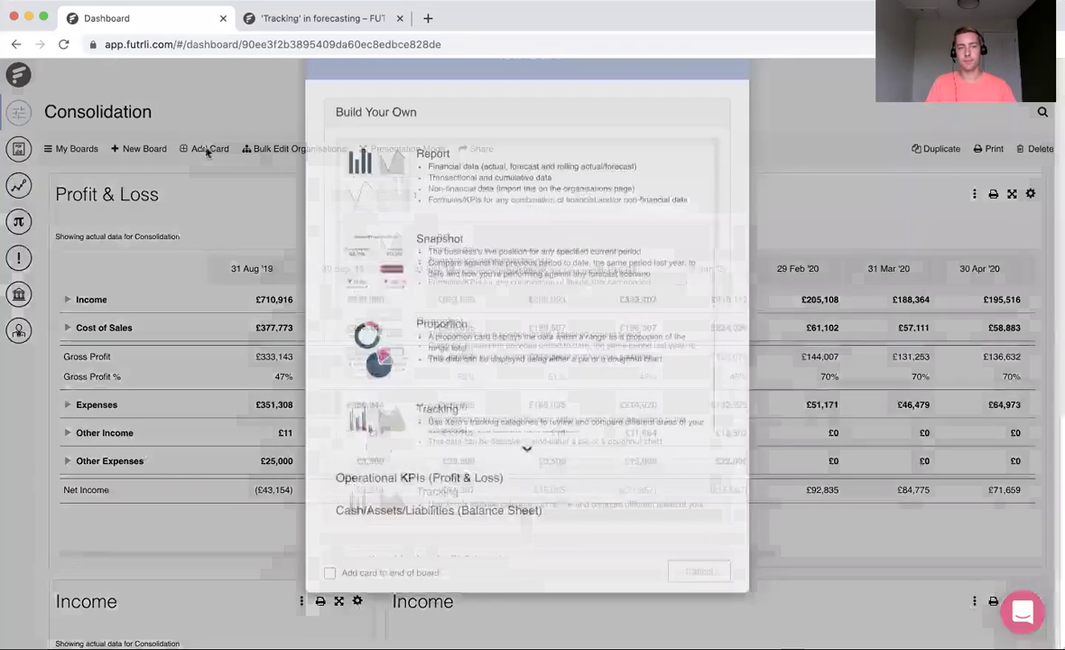
pyautogui.click(332, 323)
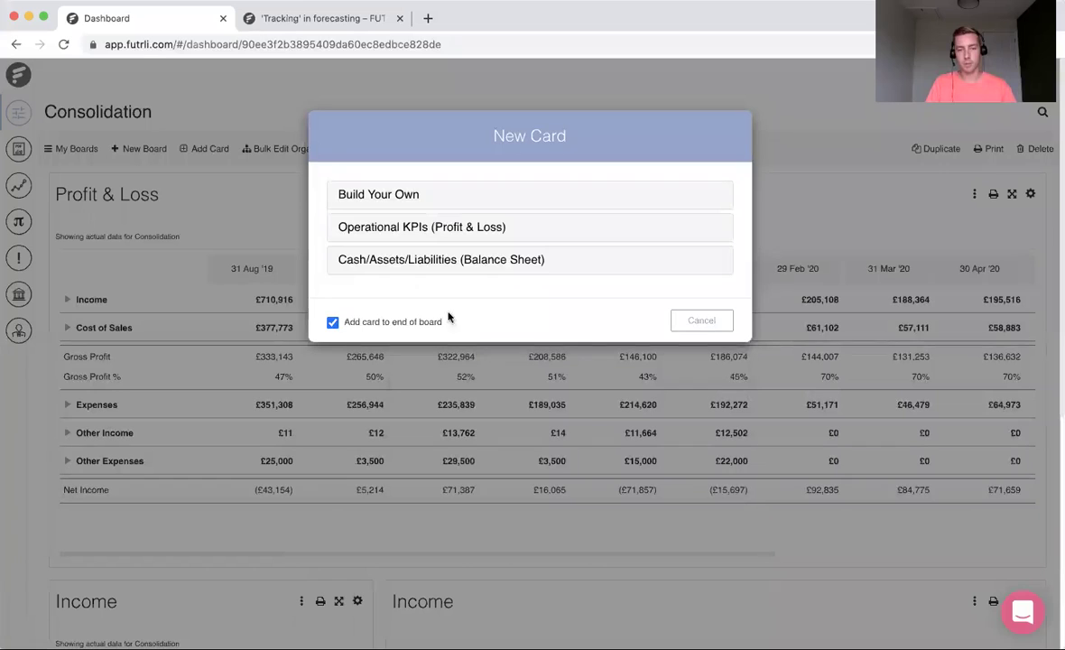
pyautogui.click(416, 196)
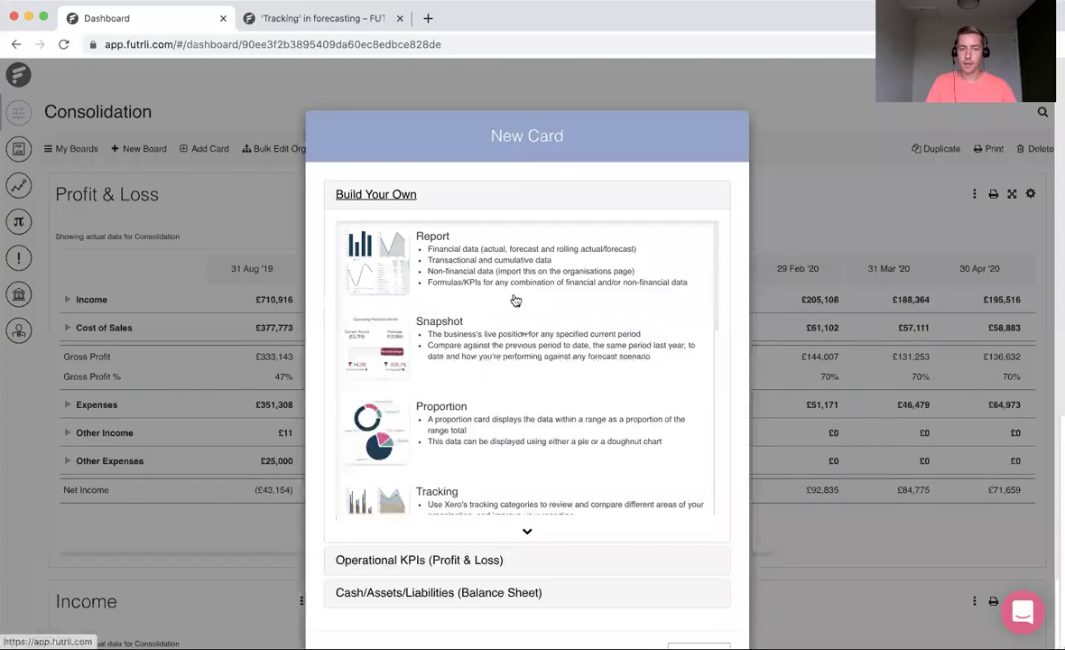
pyautogui.scroll(-2, 508, 473)
pyautogui.click(503, 467)
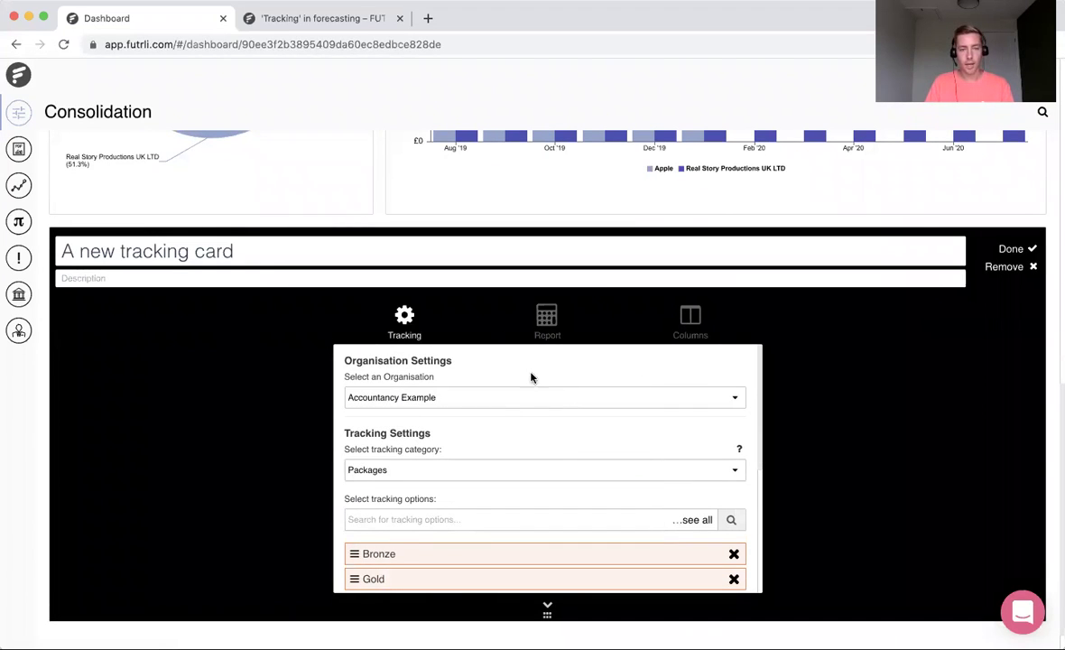
pyautogui.click(1012, 266)
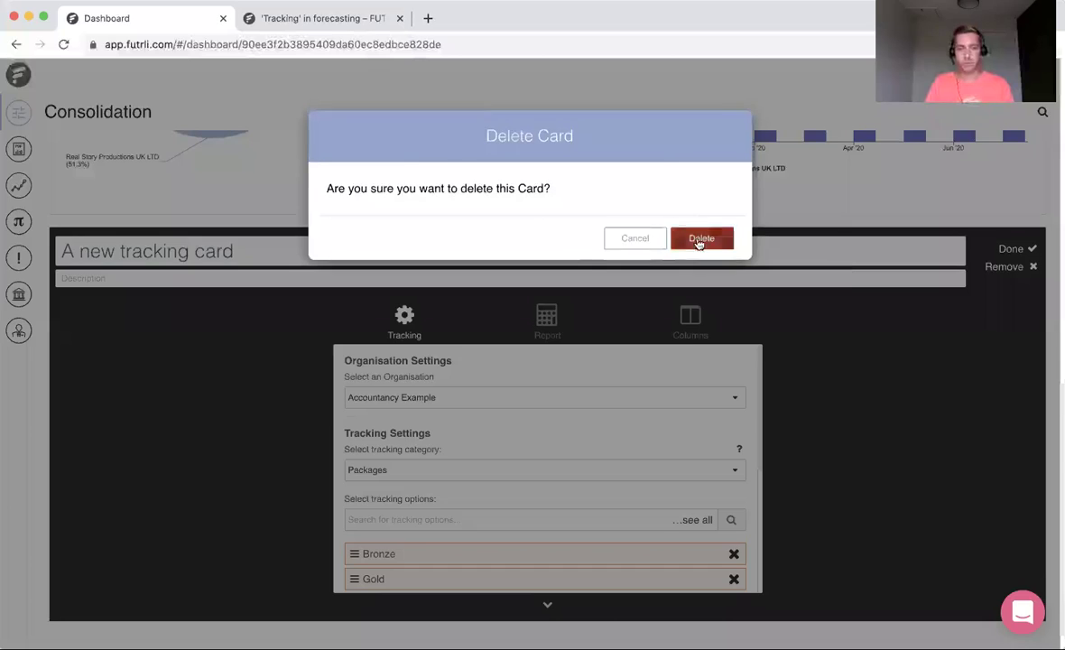
pyautogui.click(697, 237)
# Add a benchmarking card at the end of the board, widen it to the full board width and title it Expenses.
pyautogui.click(208, 148)
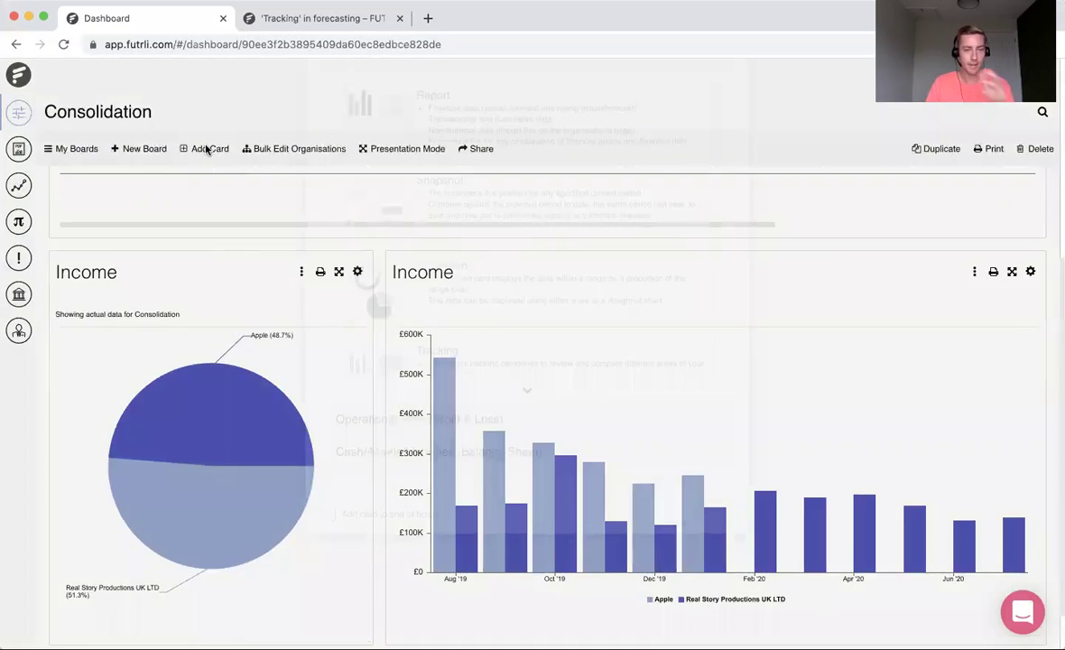
pyautogui.scroll(-2, 452, 505)
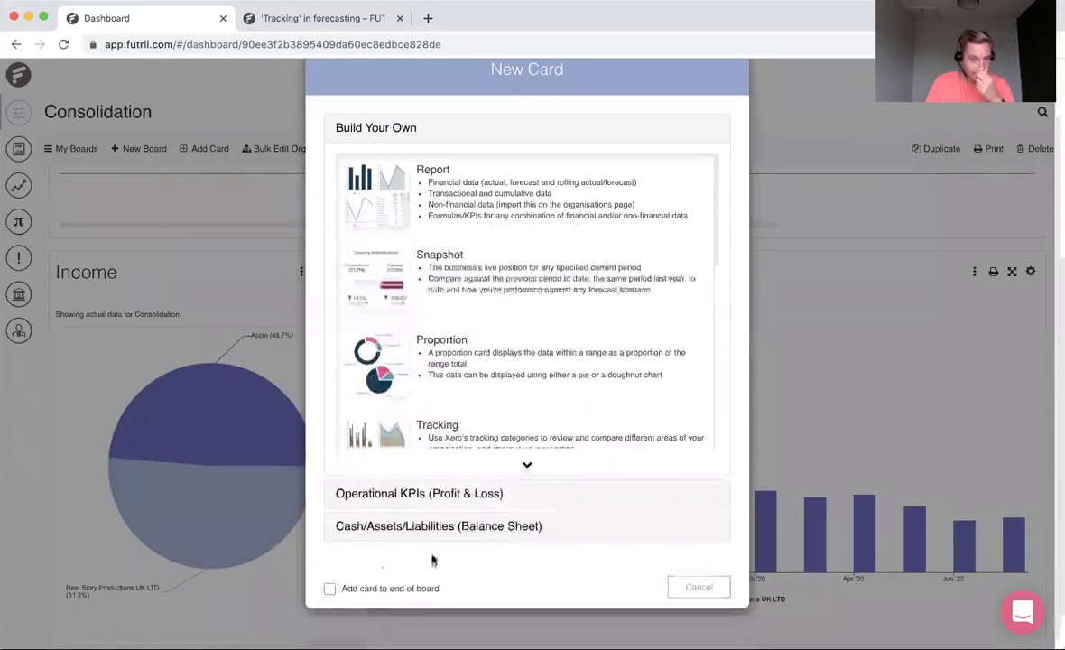
pyautogui.click(330, 588)
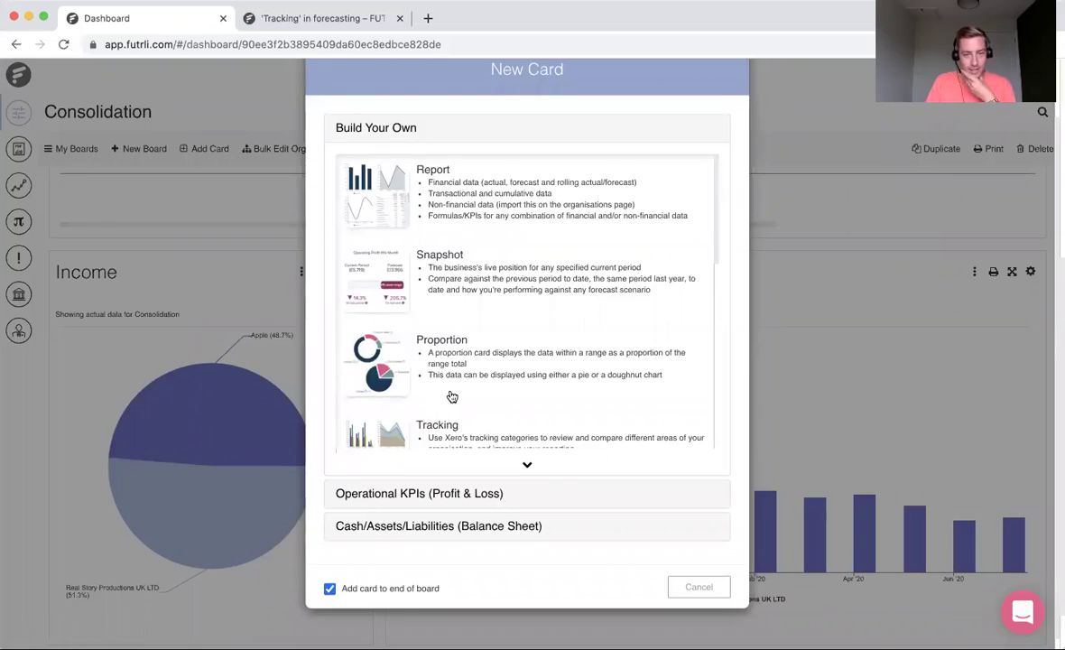
pyautogui.scroll(-3, 470, 406)
pyautogui.click(476, 312)
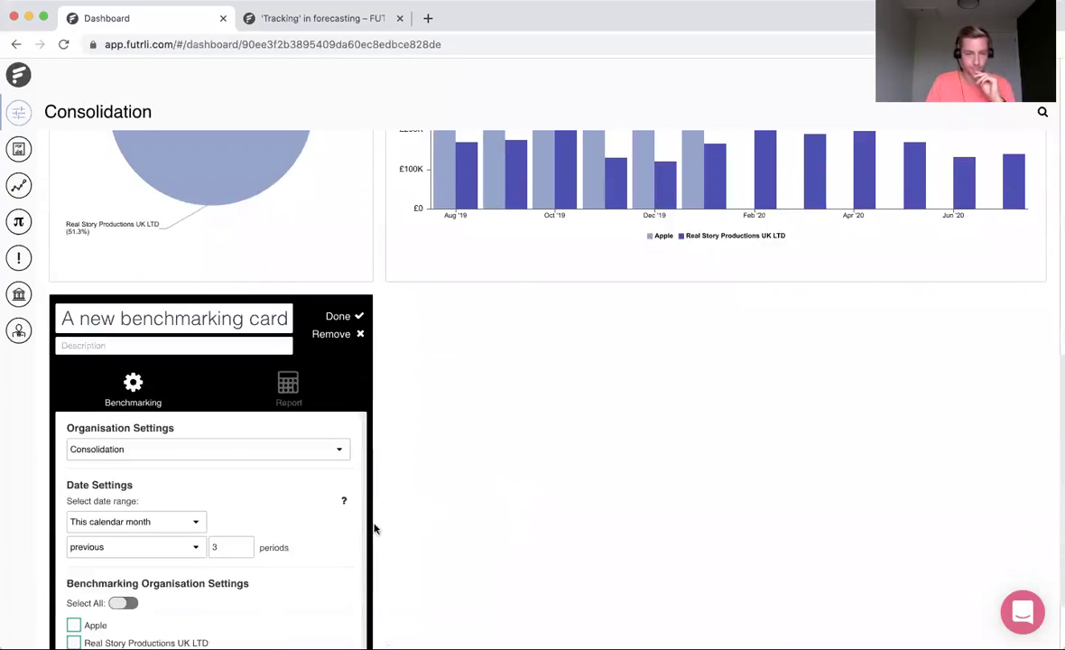
pyautogui.moveTo(369, 525); pyautogui.dragTo(864, 524)
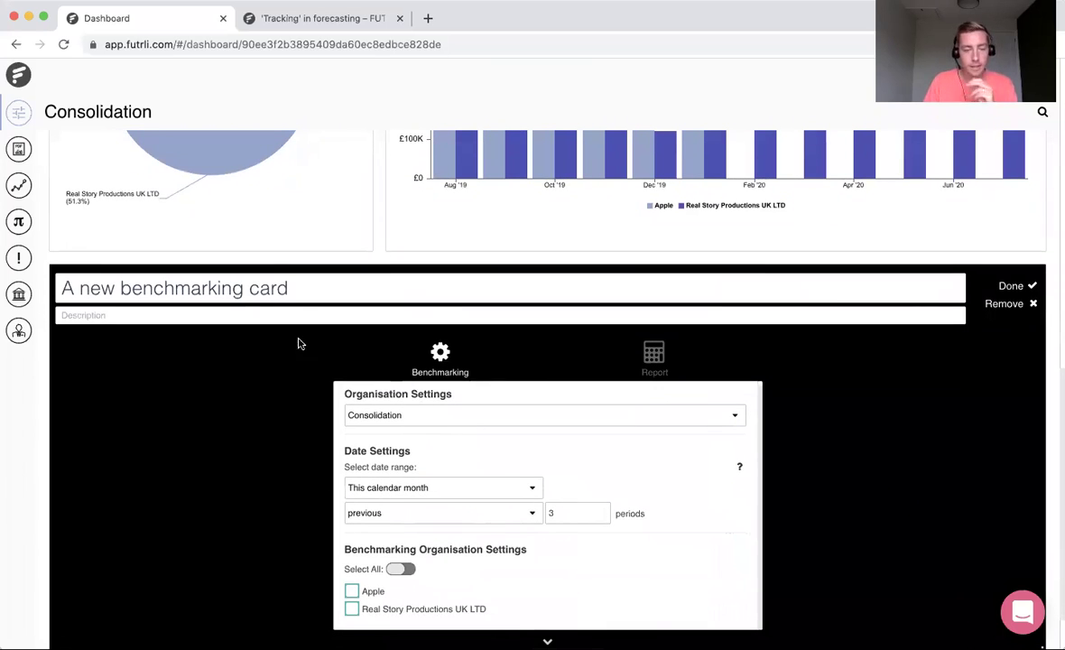
pyautogui.moveTo(323, 287); pyautogui.dragTo(36, 291)
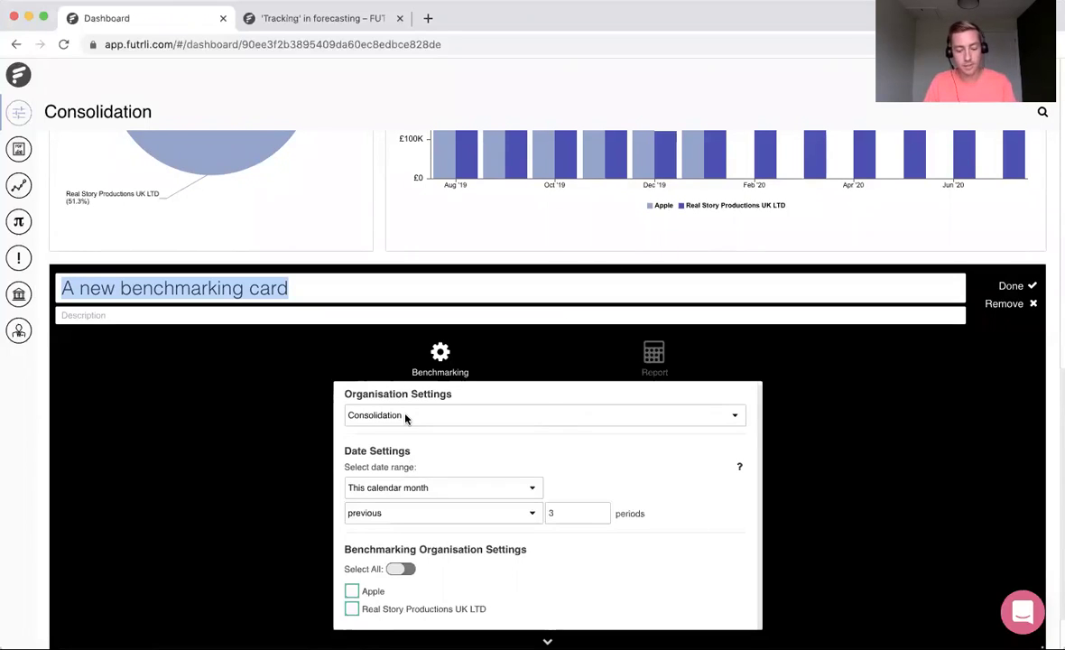
pyautogui.write('Expenses')
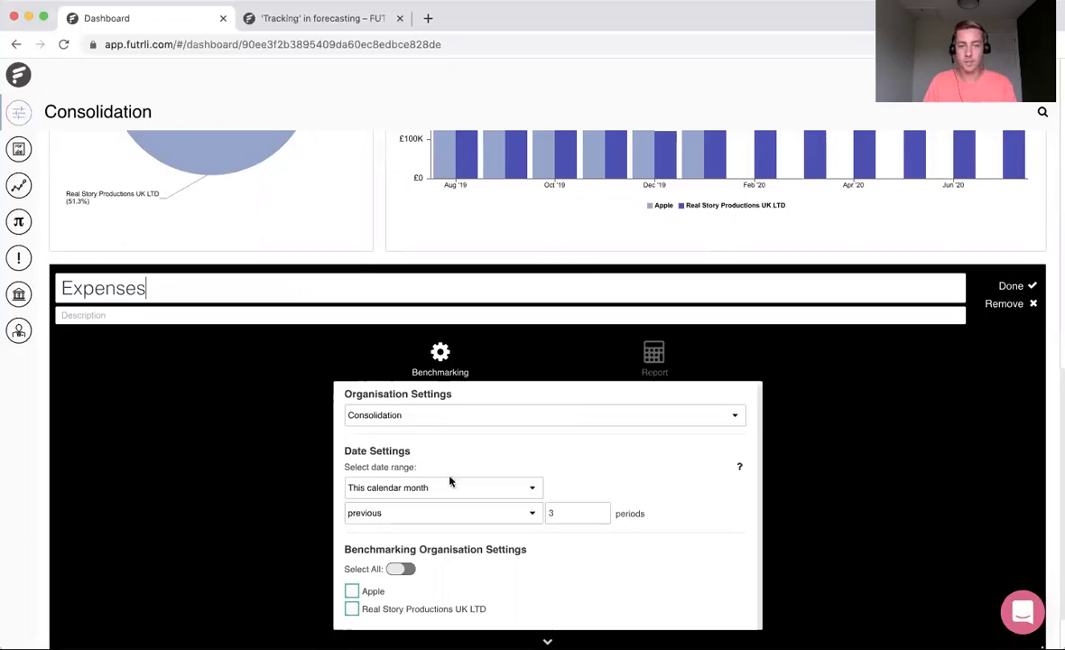
# Set the benchmarking card's date range to include the previous 11 periods and select all organisations for comparison.
pyautogui.click(418, 487)
pyautogui.click(416, 473)
pyautogui.doubleClick(553, 513)
pyautogui.write('11')
pyautogui.scroll(-1, 578, 469)
pyautogui.click(397, 532)
# Replace the Income row with Expenses in the benchmarking card's report.
pyautogui.click(656, 327)
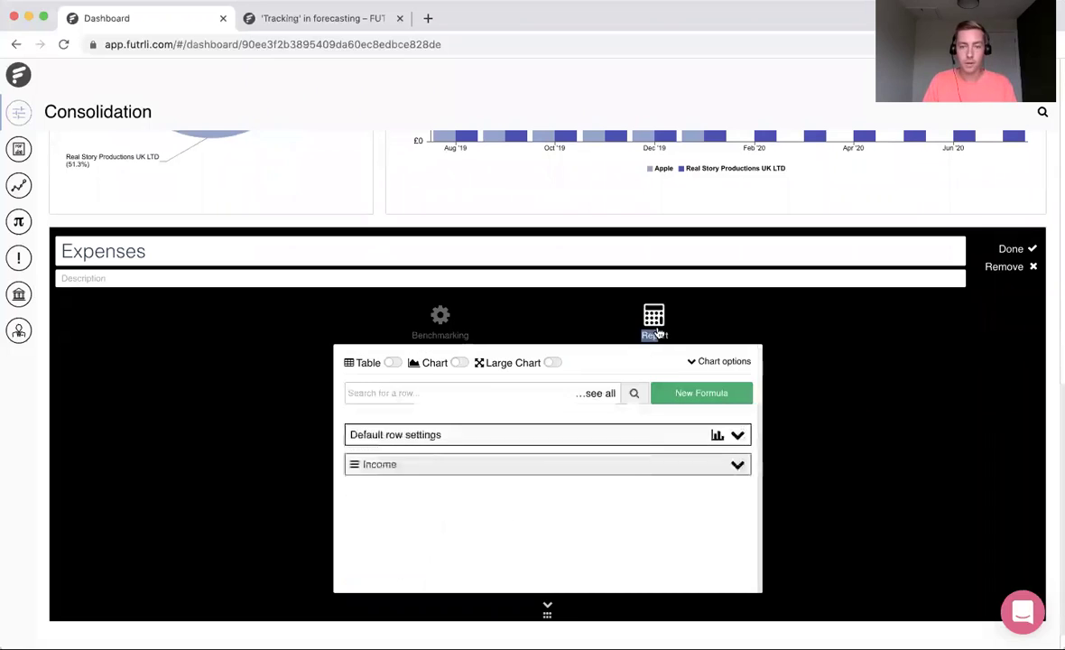
pyautogui.click(483, 395)
pyautogui.write('expenses')
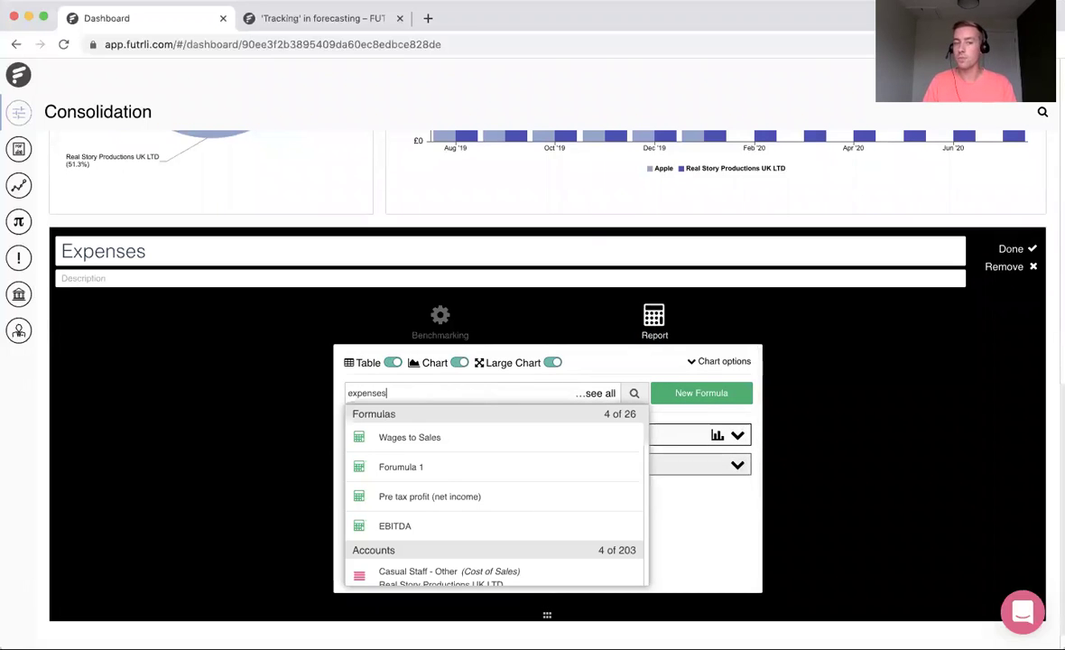
pyautogui.scroll(-5, 438, 533)
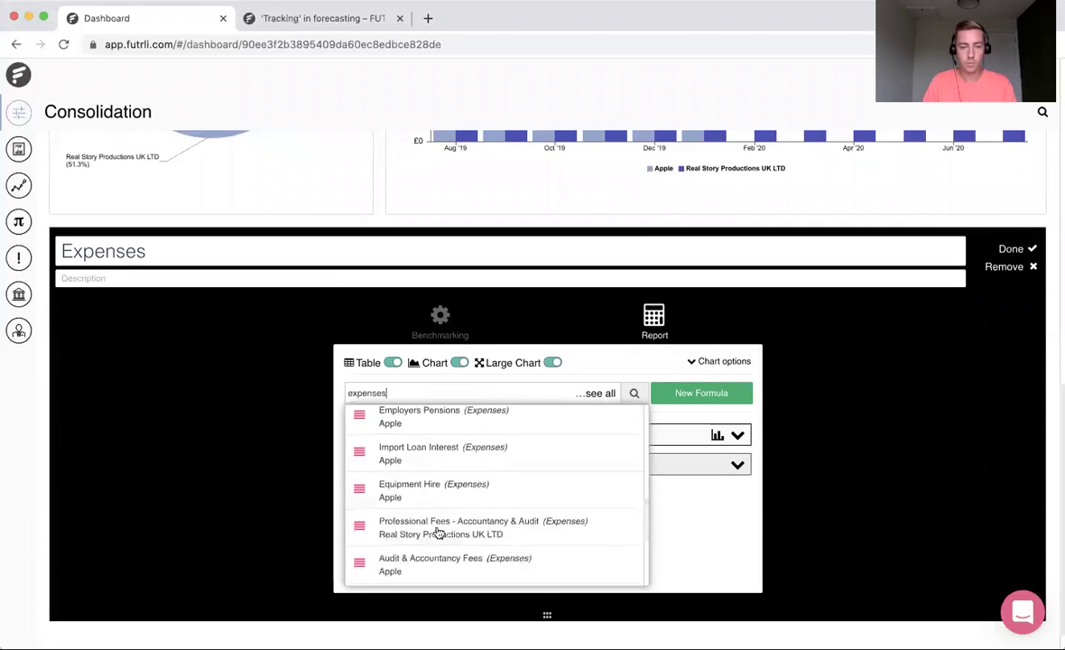
pyautogui.scroll(-3, 438, 533)
pyautogui.click(436, 534)
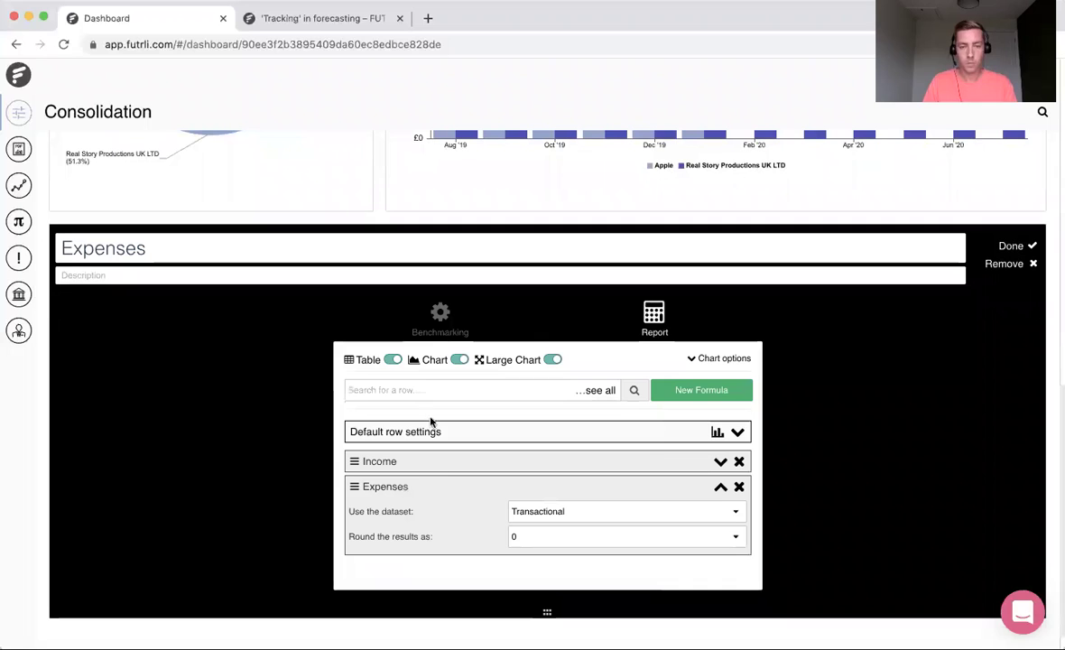
pyautogui.click(740, 462)
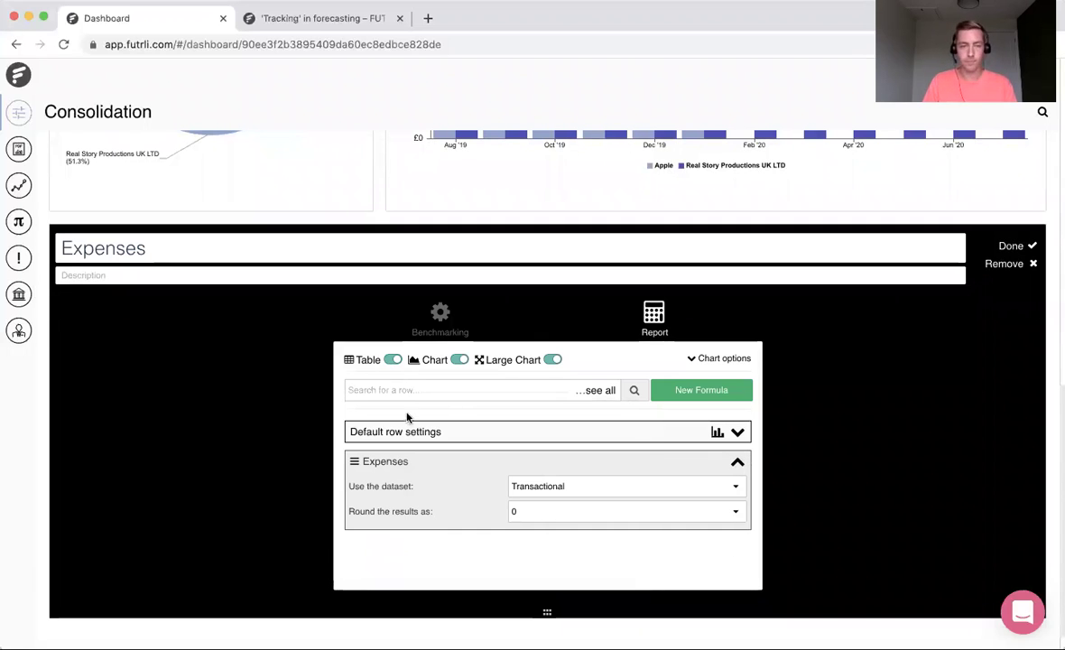
# Turn off the benchmarking card's table, describe the card as "Last 12 months" and finish editing it.
pyautogui.click(393, 360)
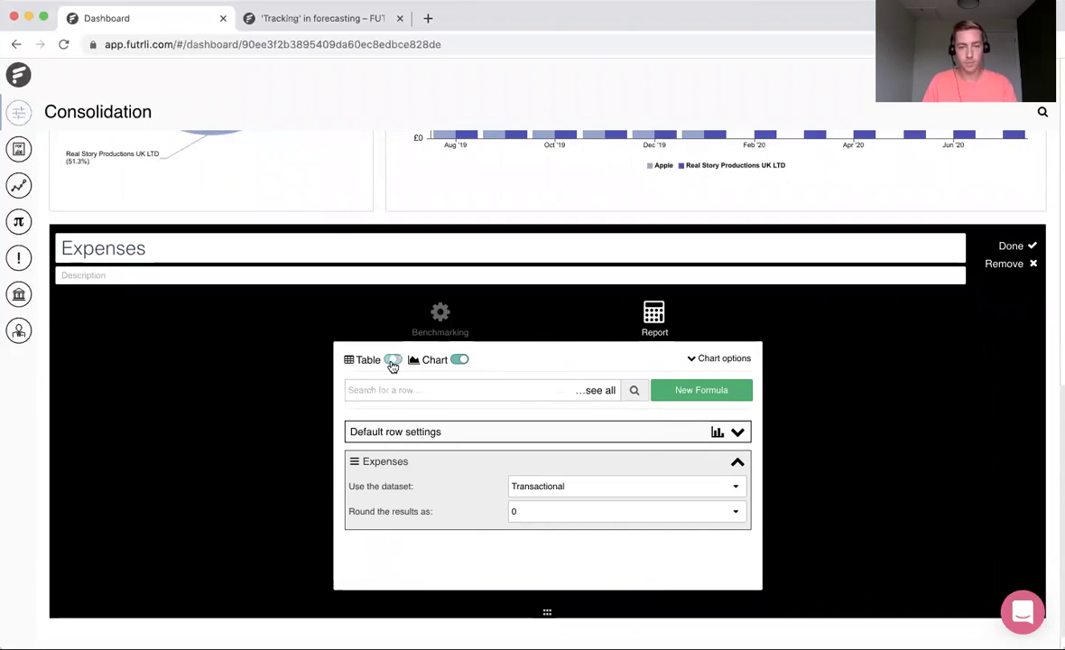
pyautogui.click(821, 274)
pyautogui.write('Last 12 months')
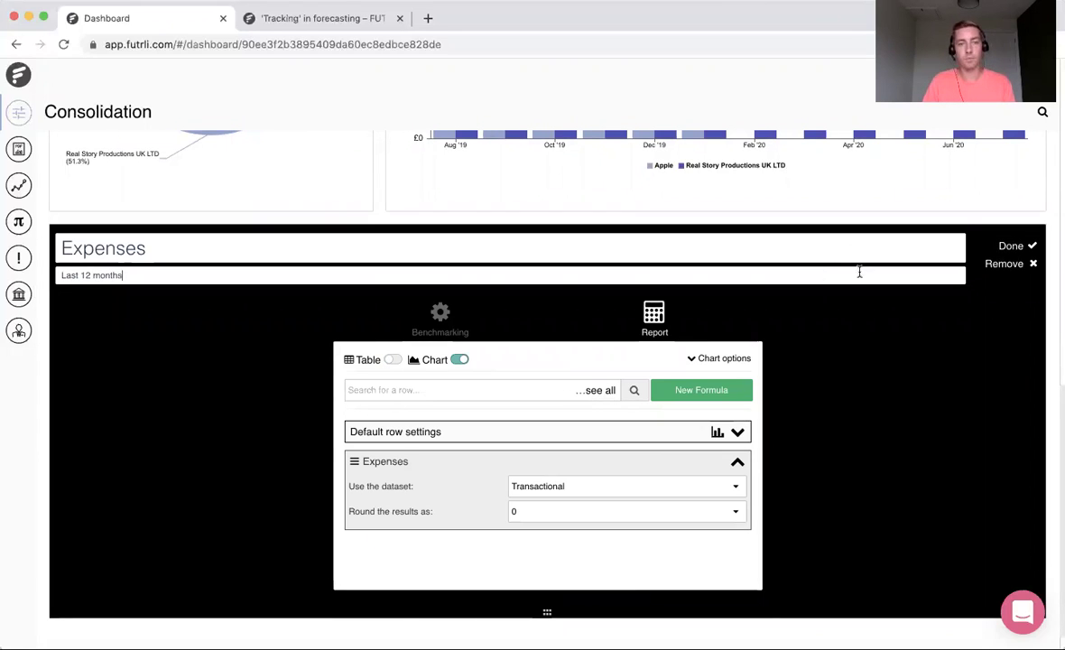
pyautogui.click(1011, 247)
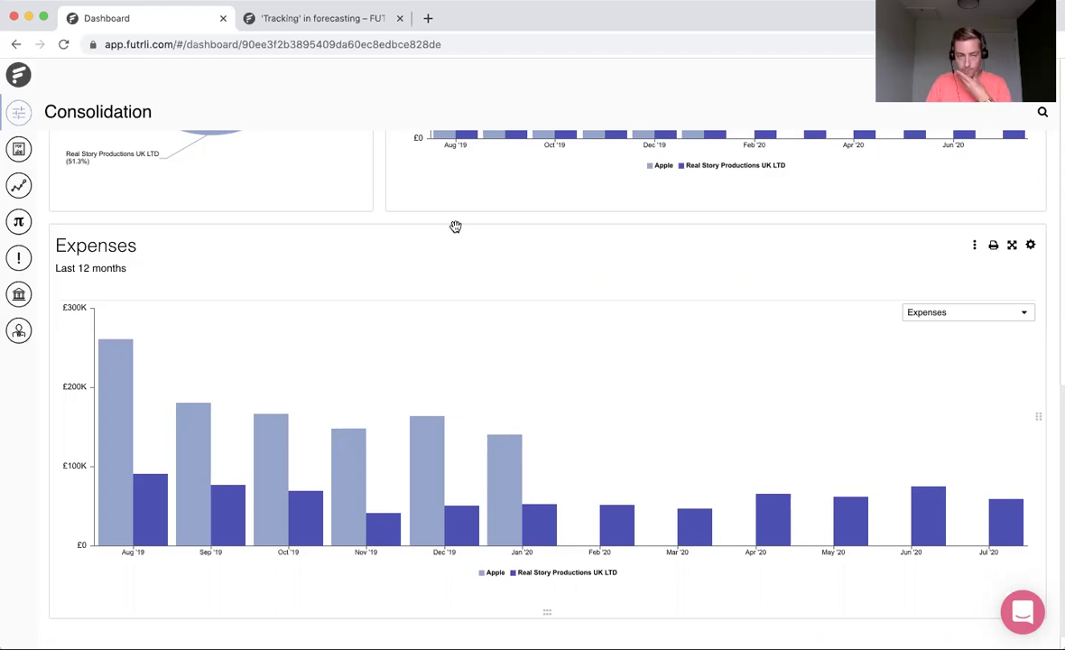
# Add a report card at the end of the board, titled Expenses with the description "Looking ahead".
pyautogui.scroll(1, 428, 226)
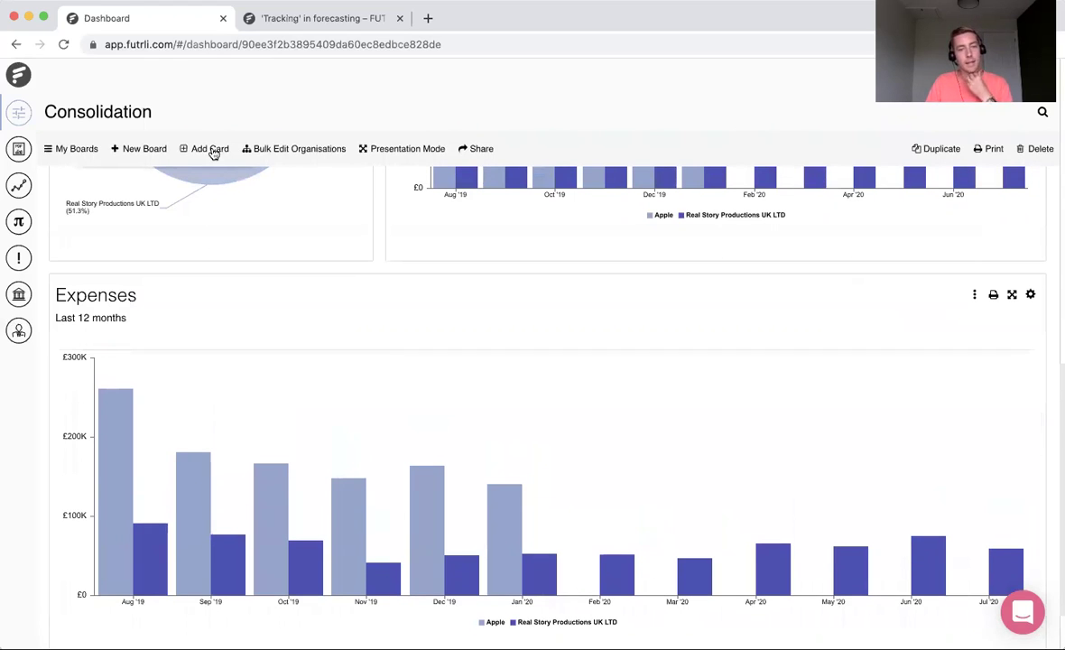
pyautogui.click(213, 150)
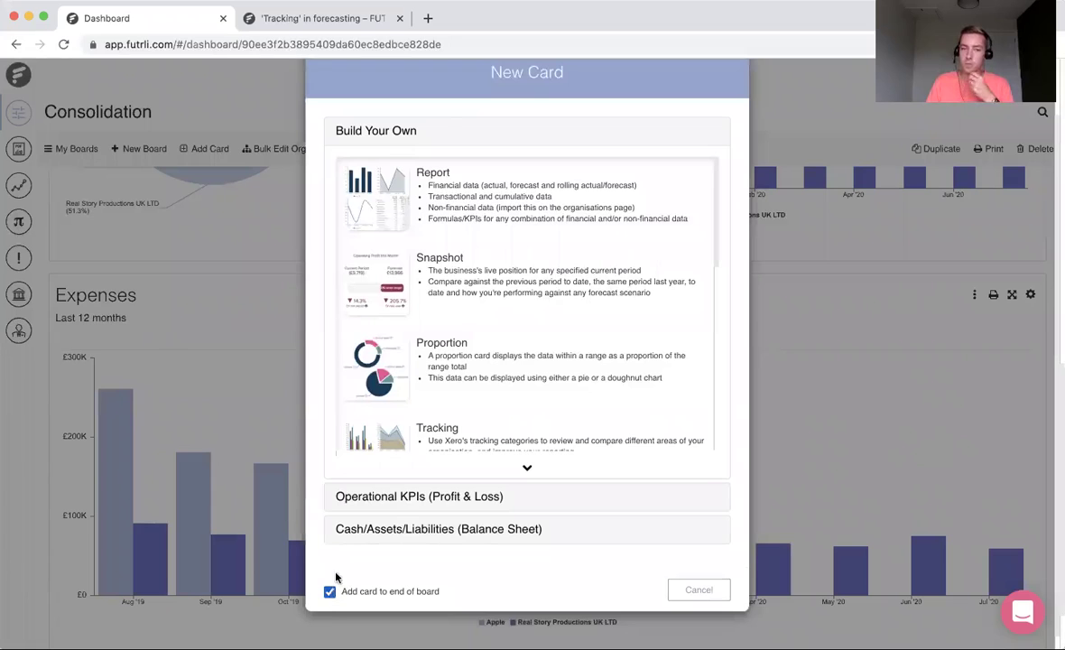
pyautogui.click(481, 209)
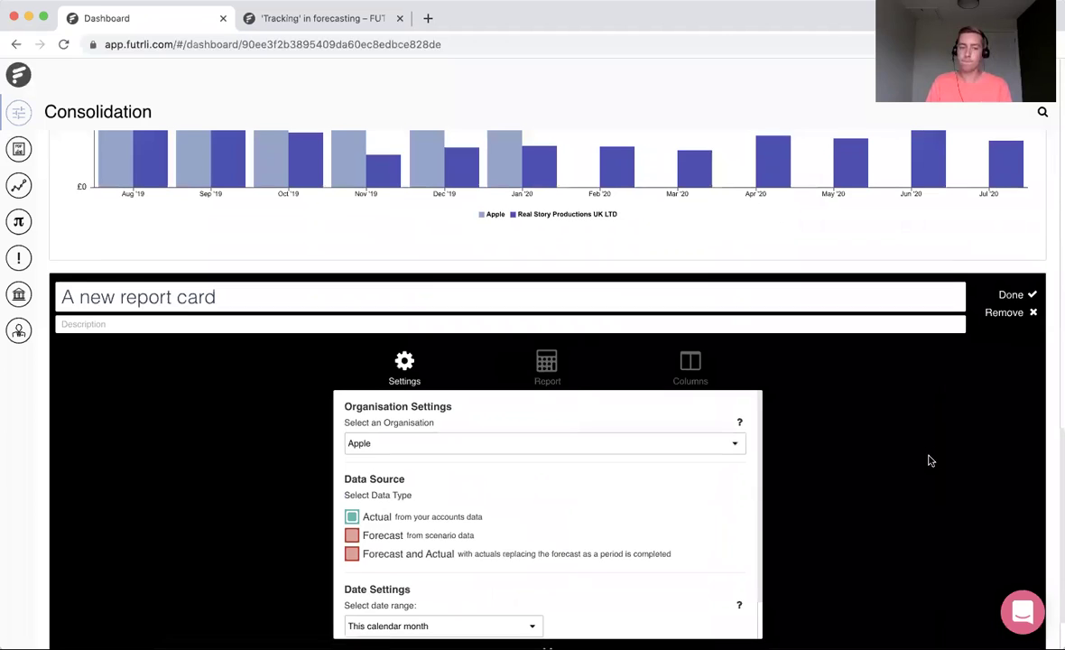
pyautogui.click(213, 284)
pyautogui.press('super+a')
pyautogui.write('Expenses')
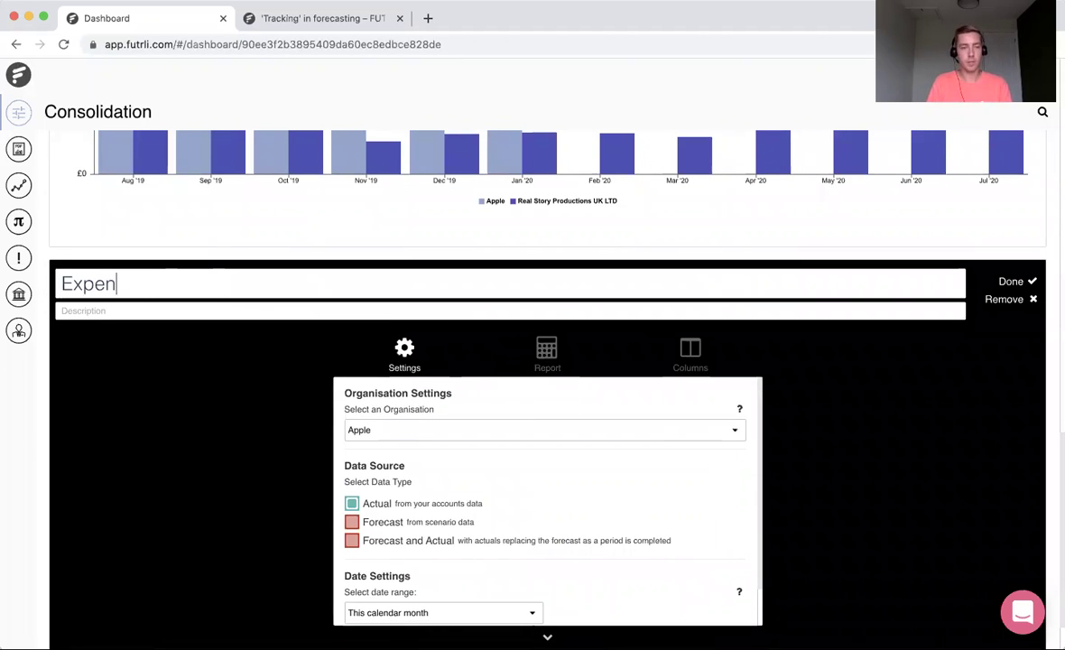
pyautogui.click(95, 312)
pyautogui.write('Looking ahead')
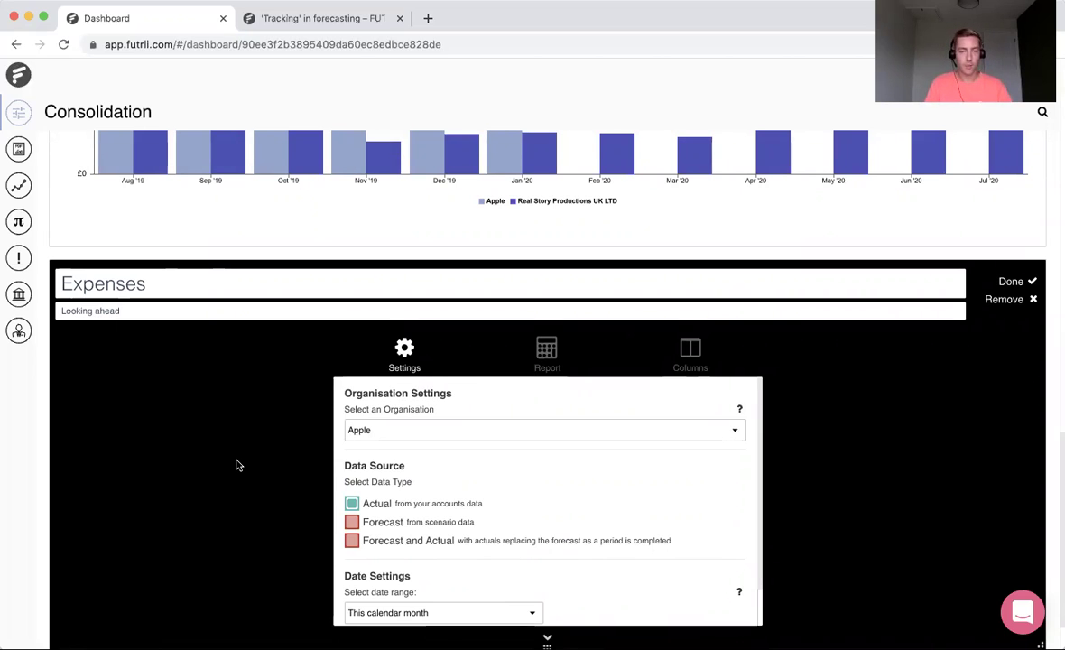
# Set the "Looking ahead" card's organisation to Consolidation and its data source to Forecast.
pyautogui.scroll(-1, 236, 465)
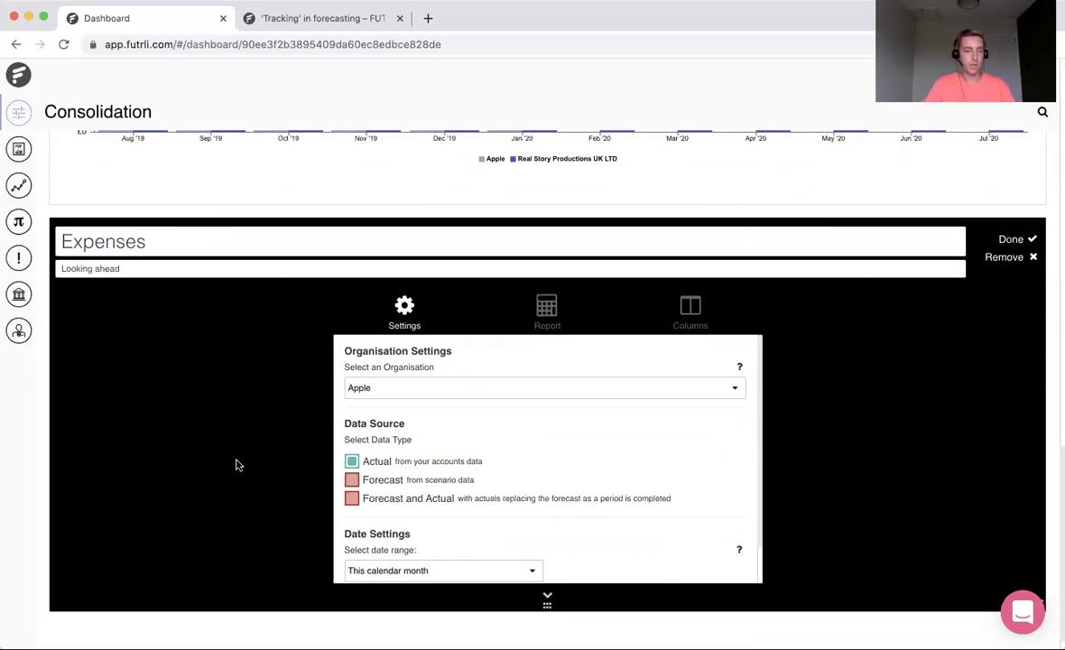
pyautogui.scroll(8, 235, 465)
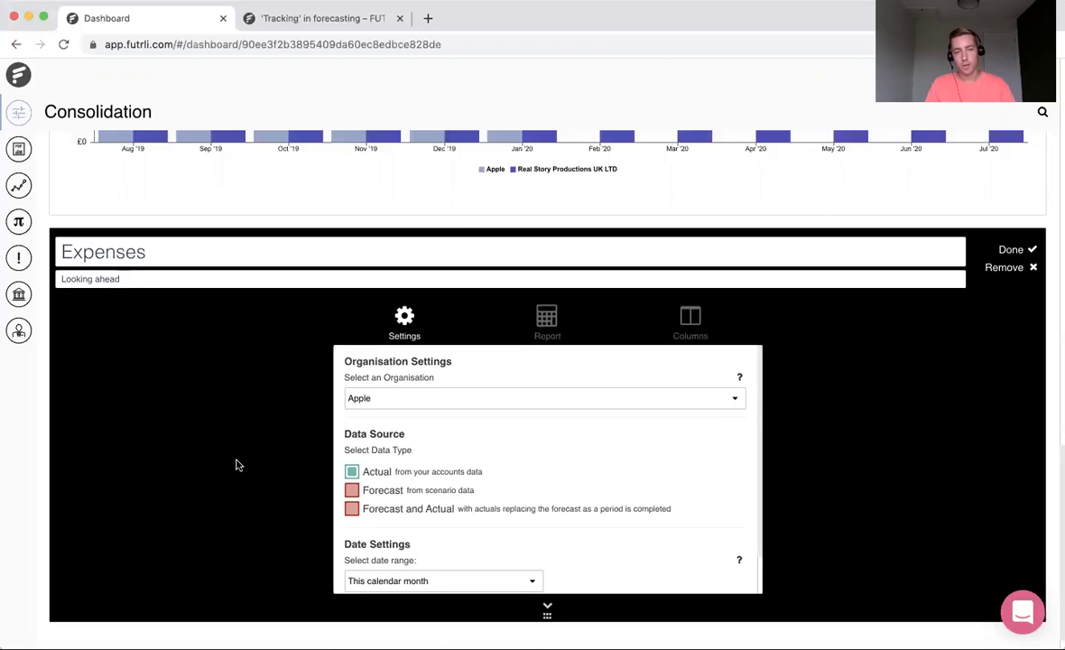
pyautogui.scroll(2, 237, 464)
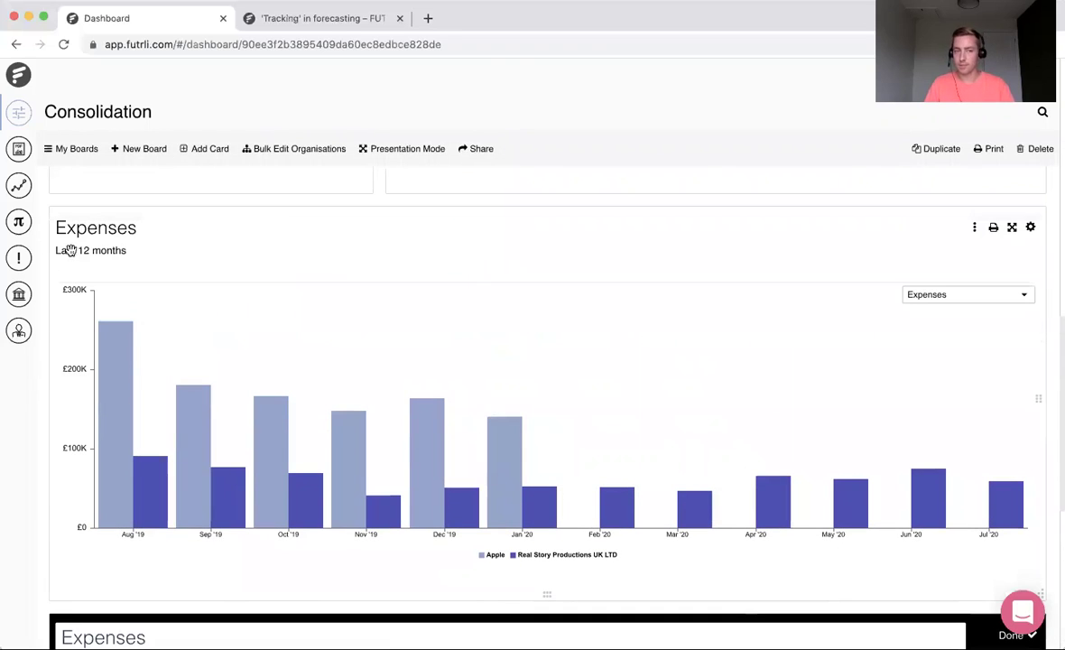
pyautogui.scroll(-10, 251, 590)
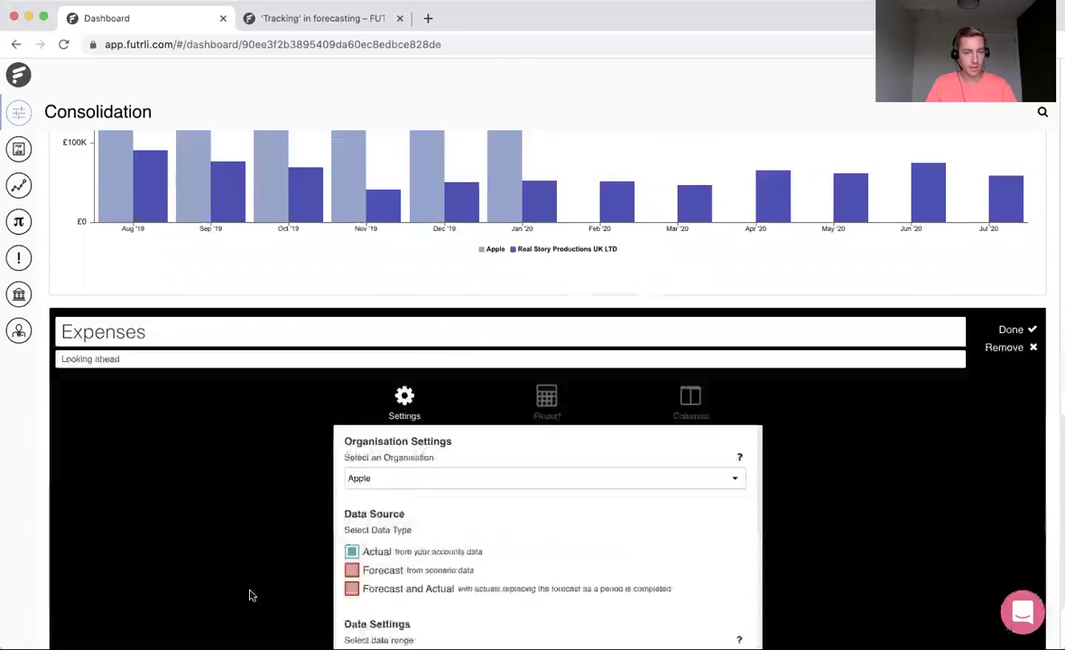
pyautogui.click(429, 366)
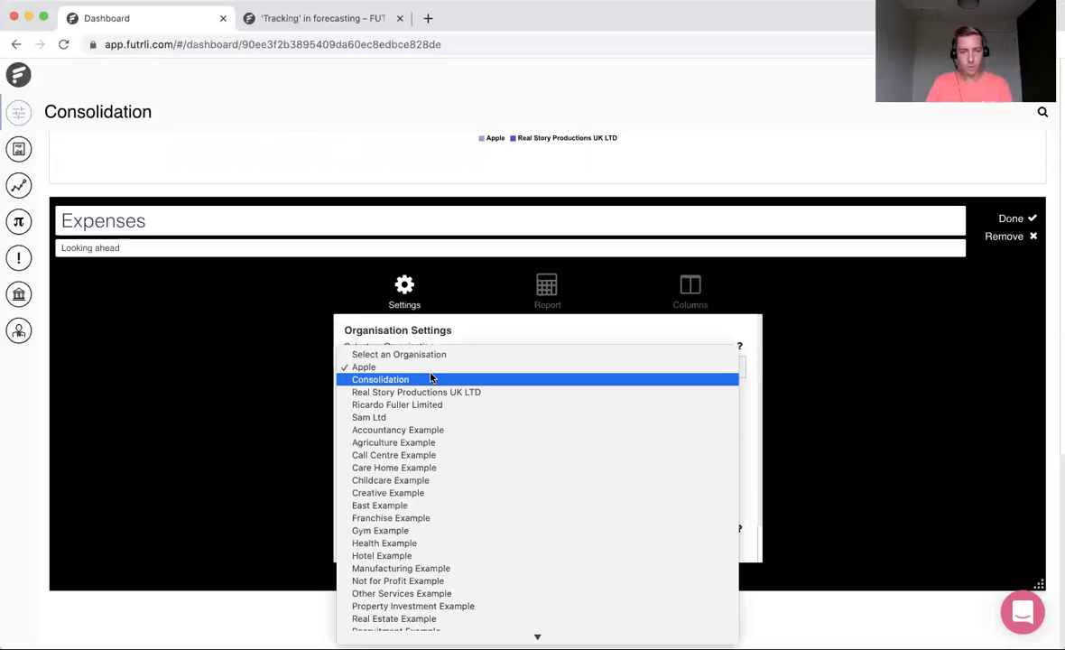
pyautogui.click(431, 378)
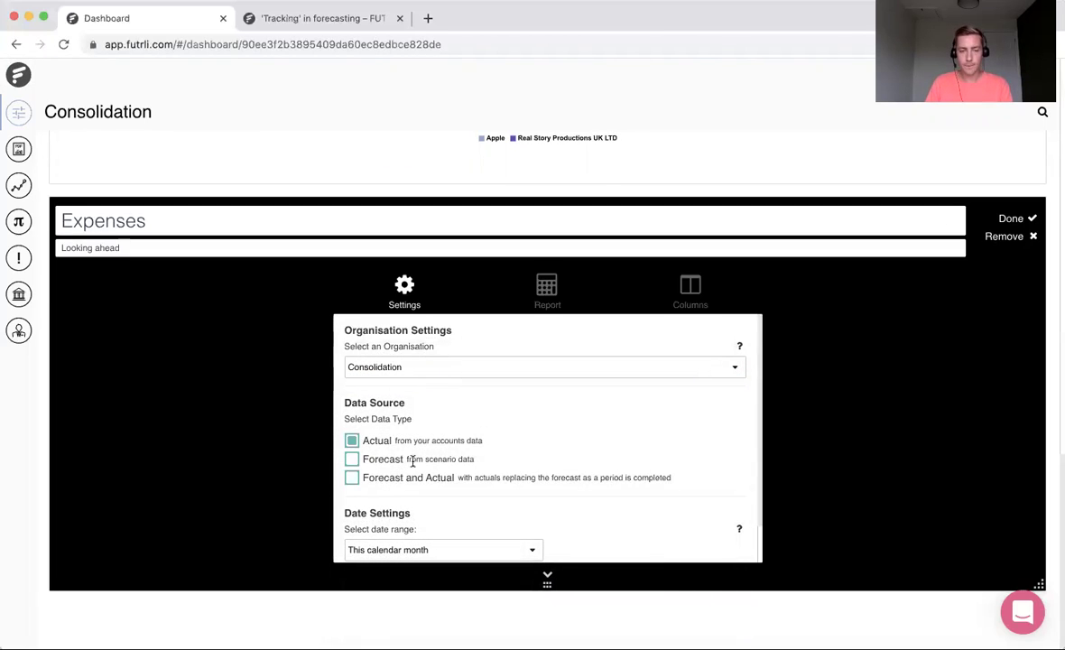
pyautogui.click(352, 460)
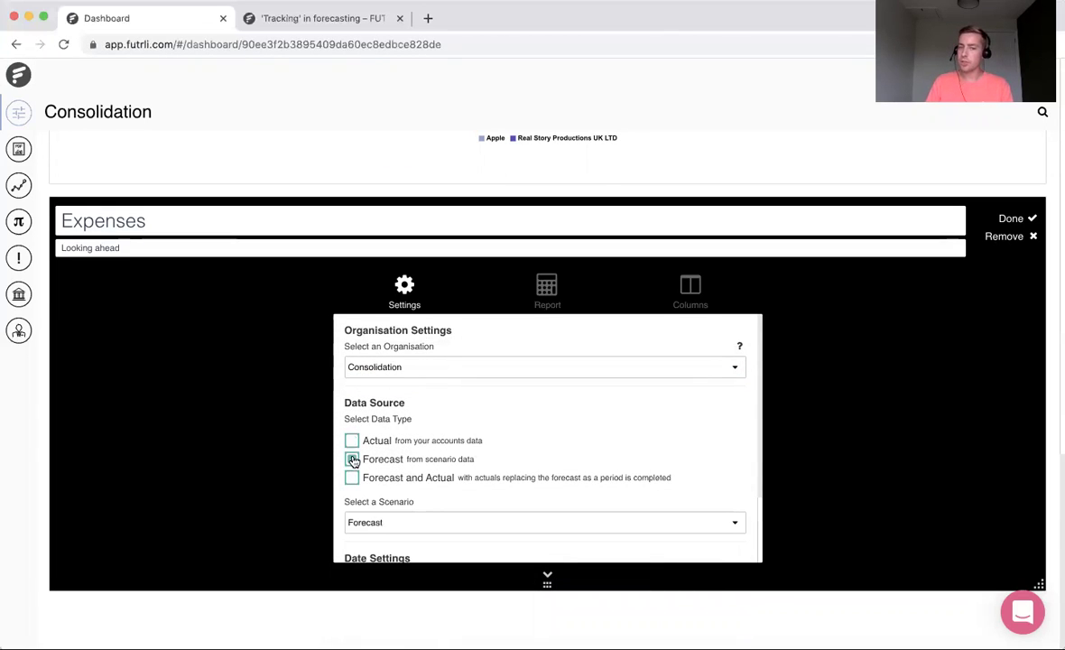
# Keep the Forecast scenario for the "Looking ahead" card and set its date range to this calendar month and the following 11 periods.
pyautogui.click(443, 524)
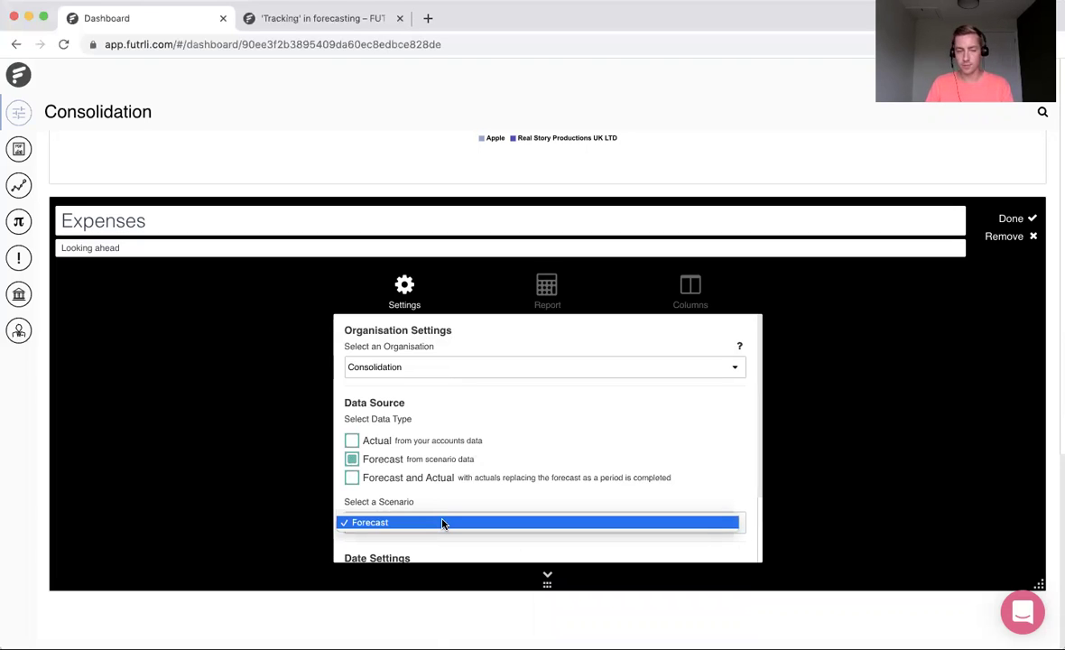
pyautogui.click(443, 522)
pyautogui.scroll(-2, 431, 502)
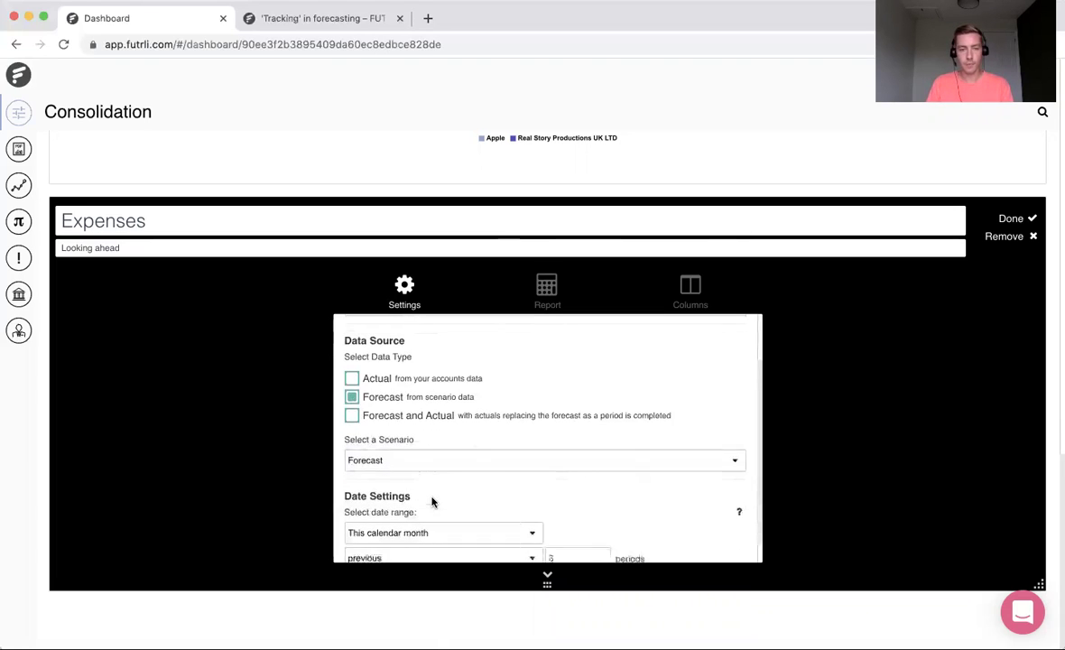
pyautogui.scroll(-1, 432, 502)
pyautogui.click(531, 532)
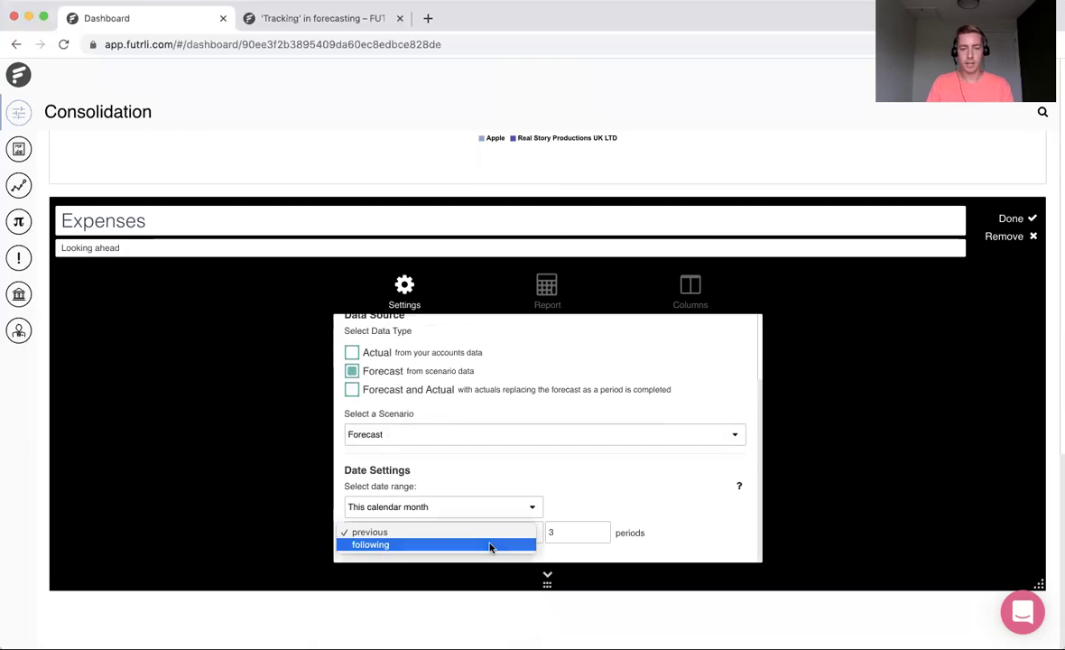
pyautogui.click(491, 549)
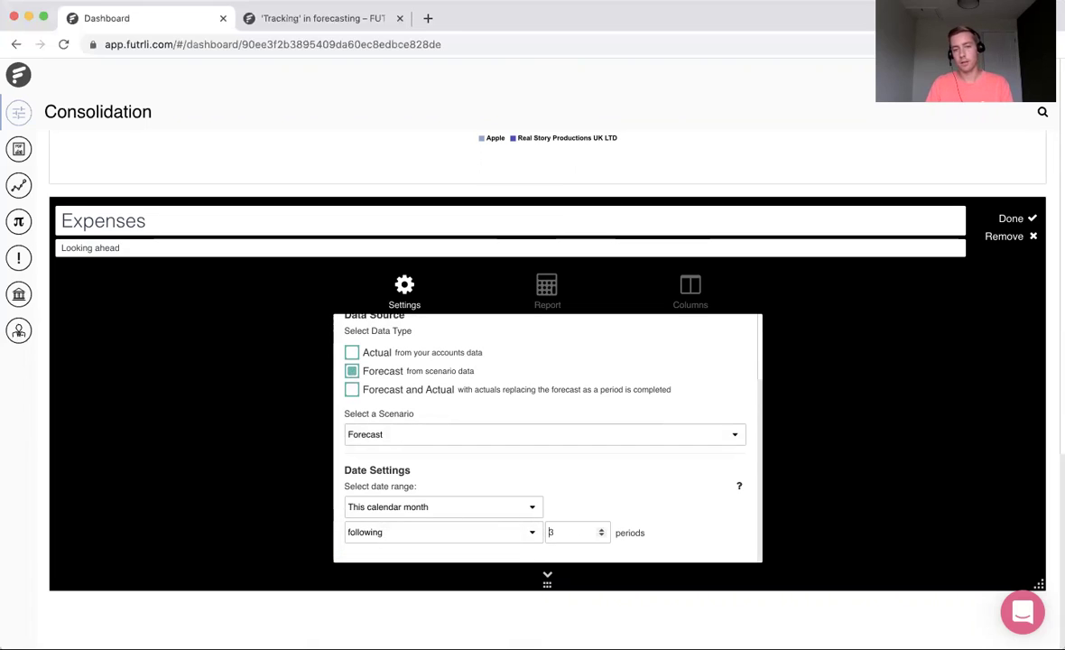
pyautogui.write('11')
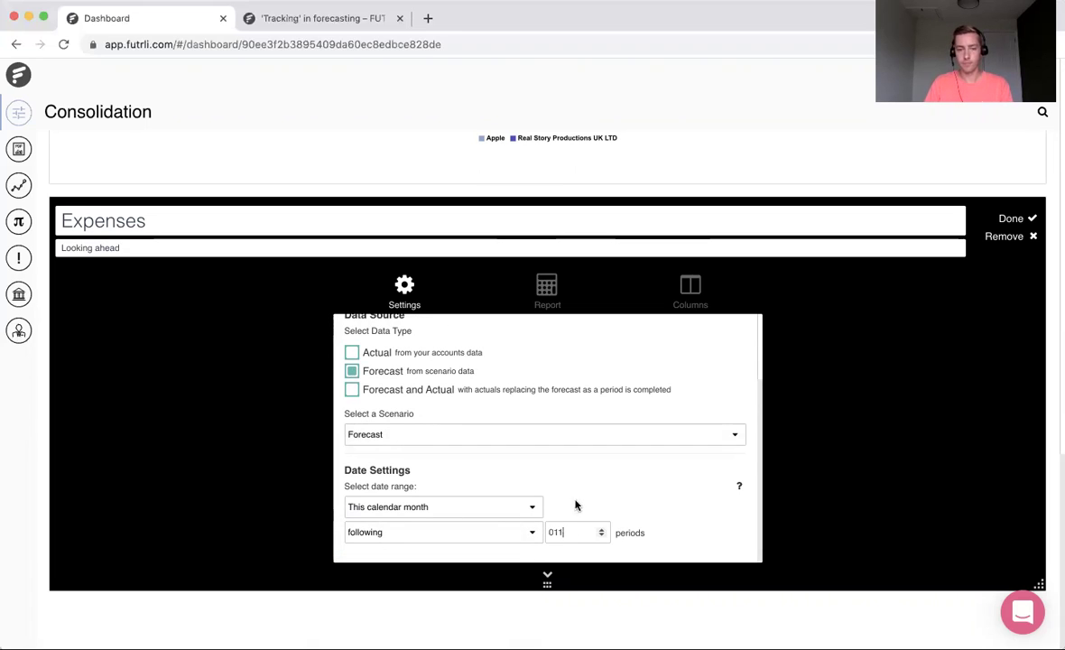
pyautogui.press('BackSpace')
pyautogui.click(586, 501)
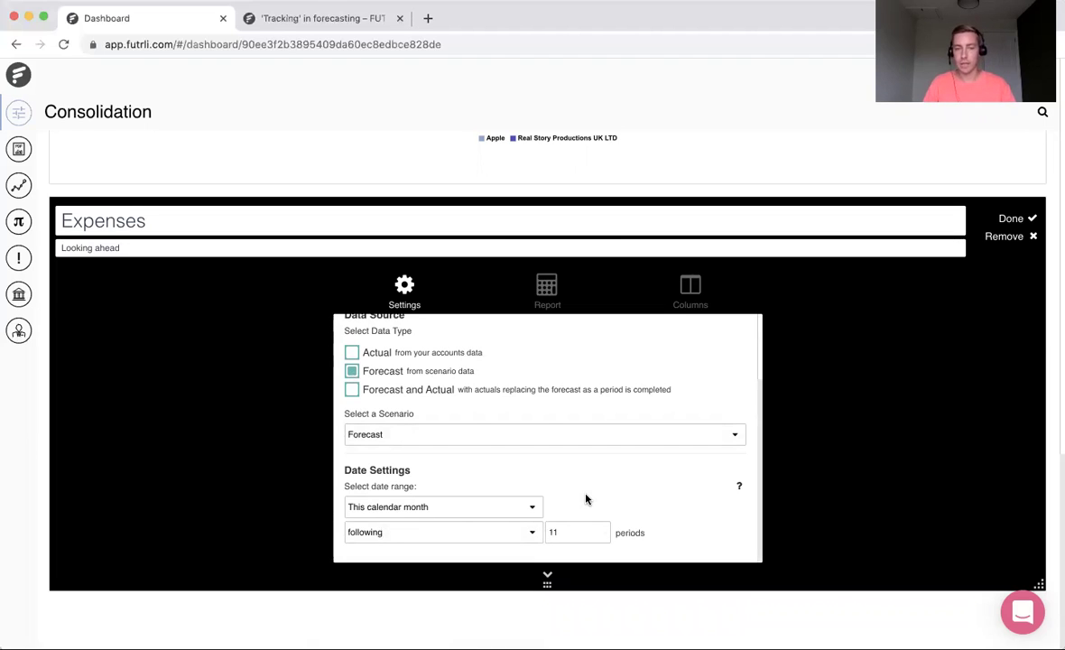
# Turn off the "Looking ahead" card's table and replace its Income row with the Expenses category.
pyautogui.click(547, 289)
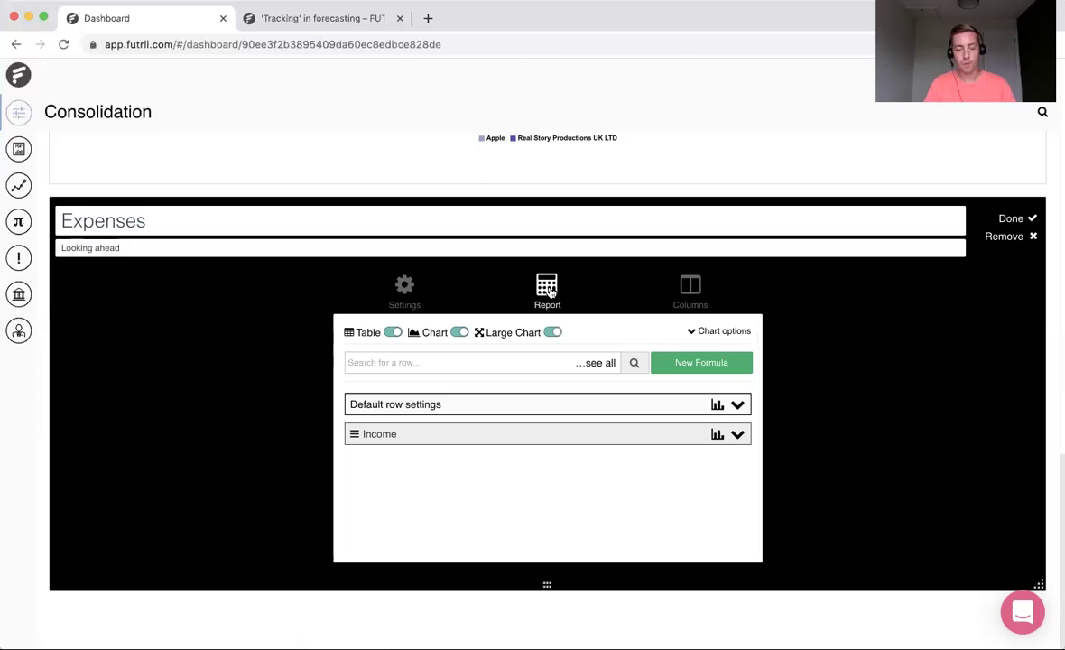
pyautogui.click(391, 333)
pyautogui.click(399, 362)
pyautogui.write('e')
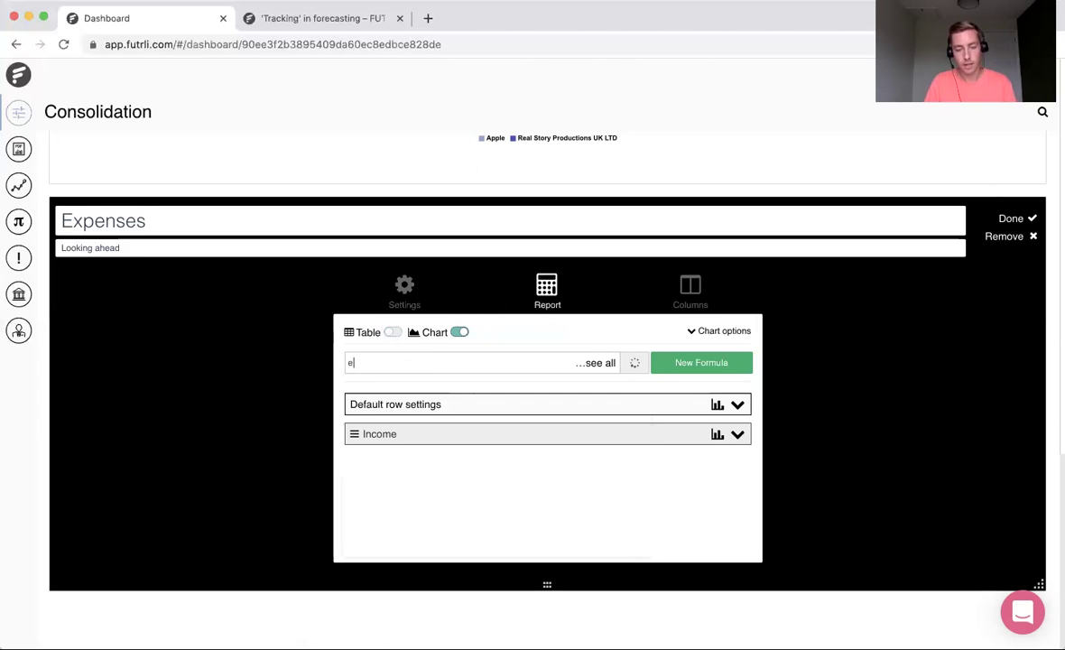
pyautogui.write('xpens')
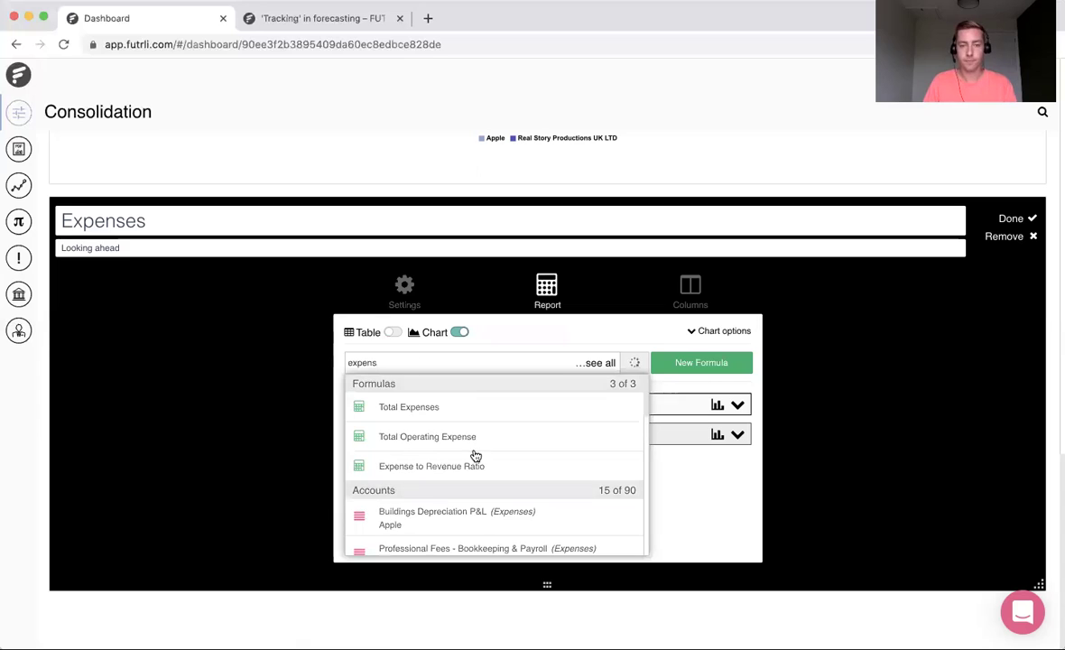
pyautogui.scroll(-3, 476, 492)
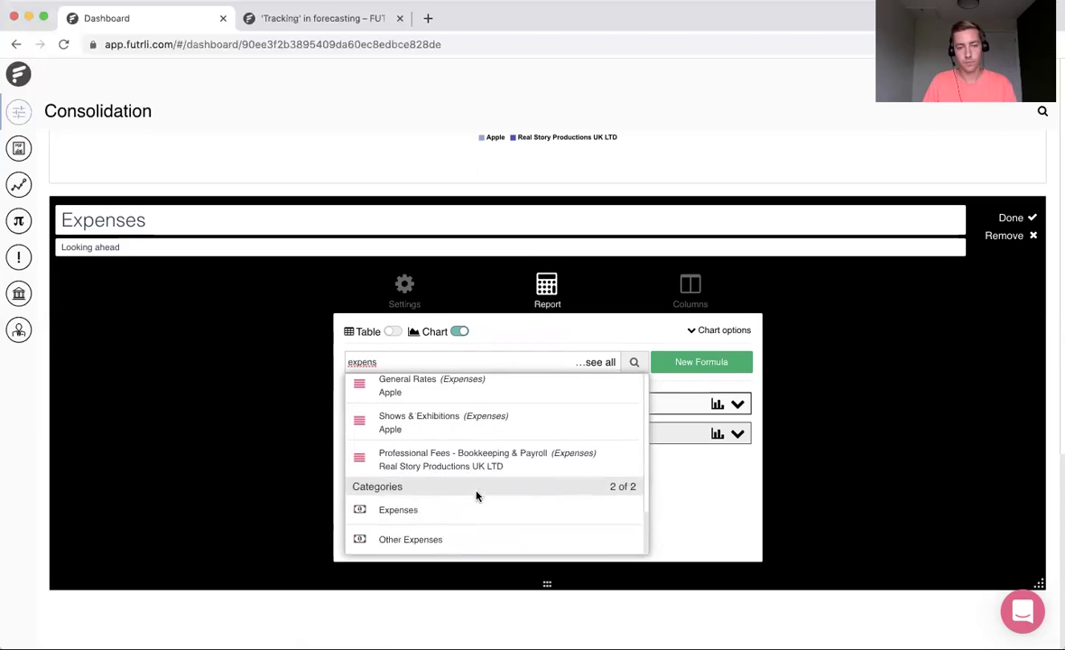
pyautogui.click(459, 510)
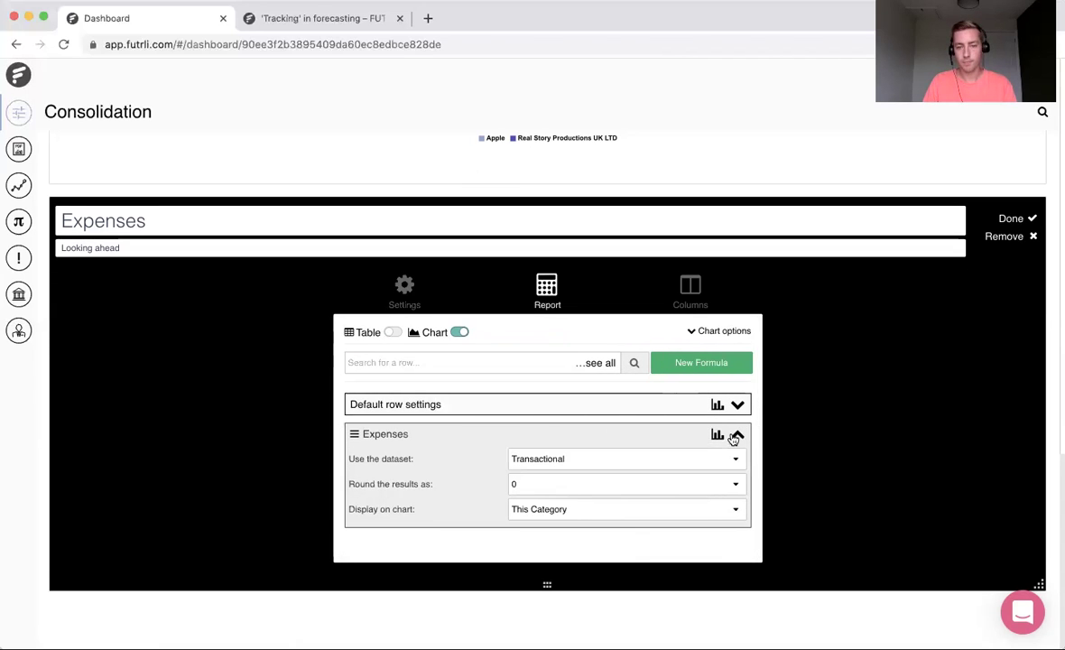
# Show the Expenses row as a line chart of First Level Groups & Accounts and finish editing the card.
pyautogui.click(621, 511)
pyautogui.click(614, 521)
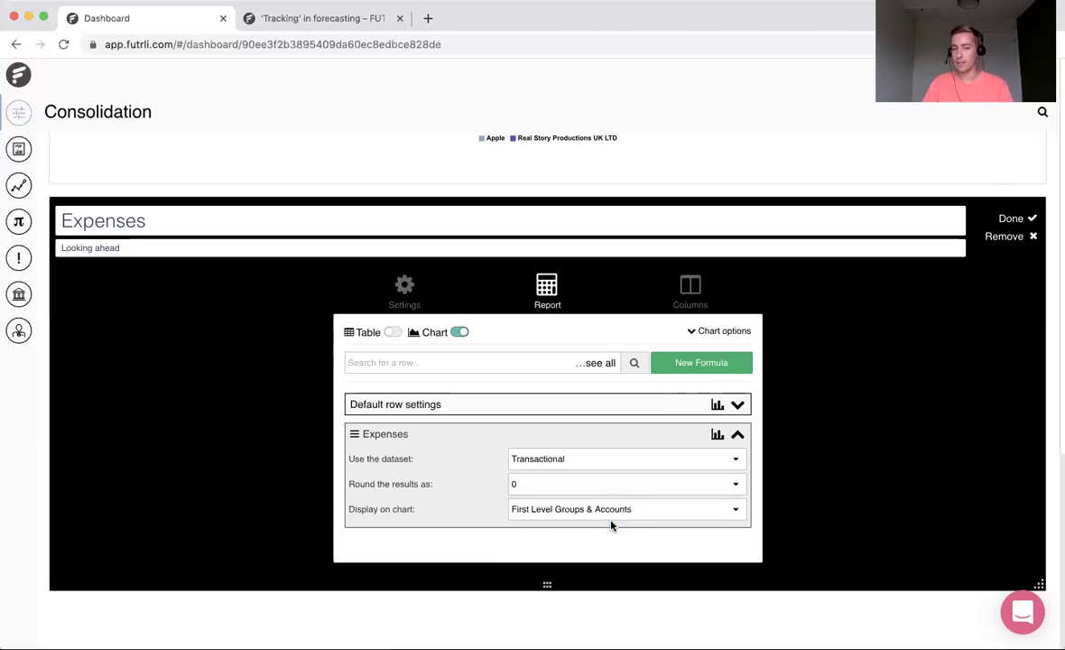
pyautogui.click(718, 436)
pyautogui.click(567, 440)
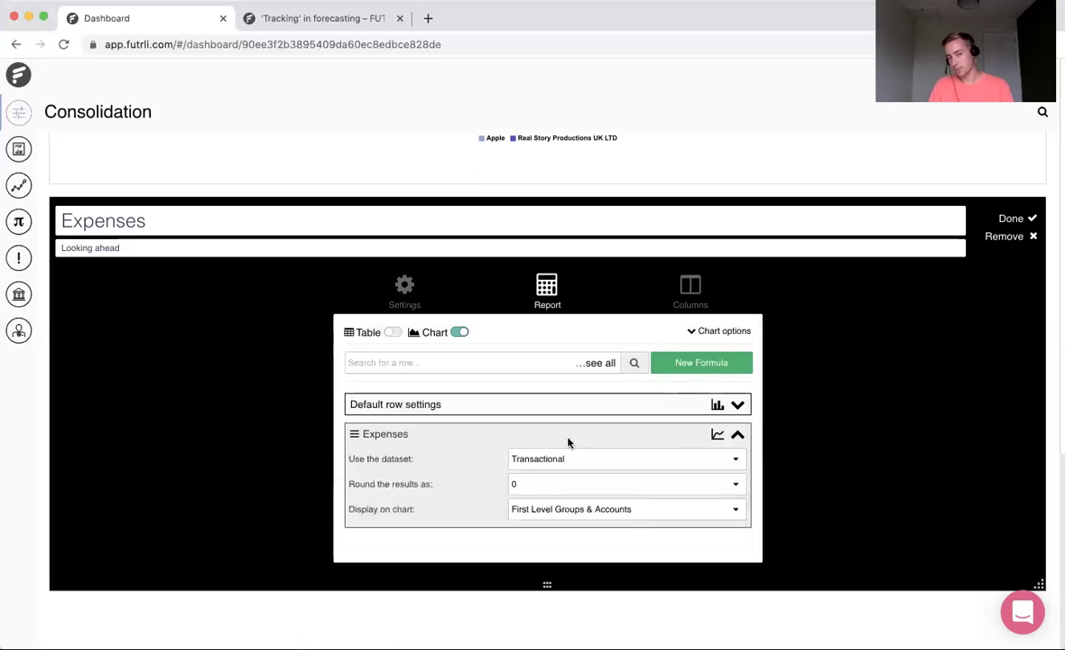
pyautogui.click(1013, 219)
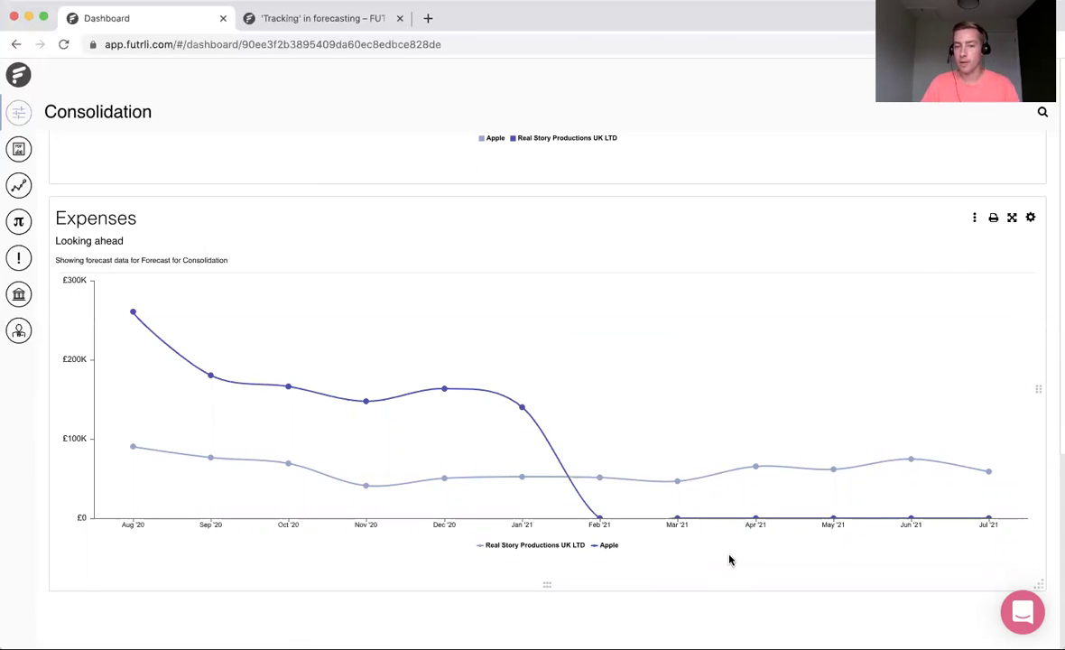
# Present the Consolidation board in presentation mode and expand and collapse the Income row of the Profit & Loss card.
pyautogui.moveTo(673, 517)
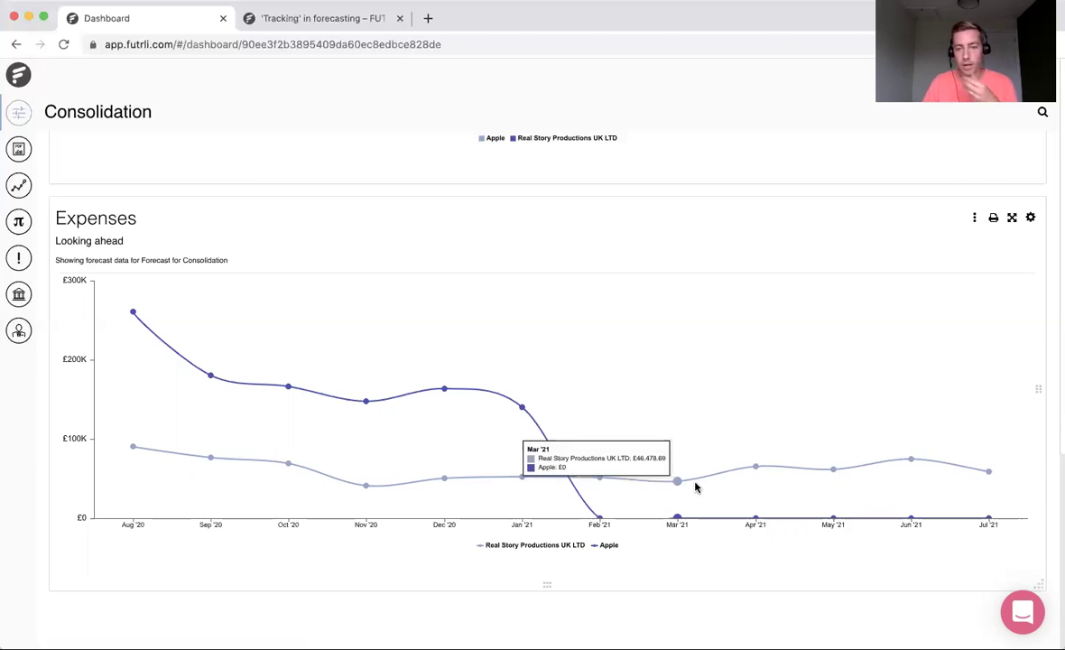
pyautogui.scroll(4, 673, 438)
pyautogui.scroll(6, 673, 438)
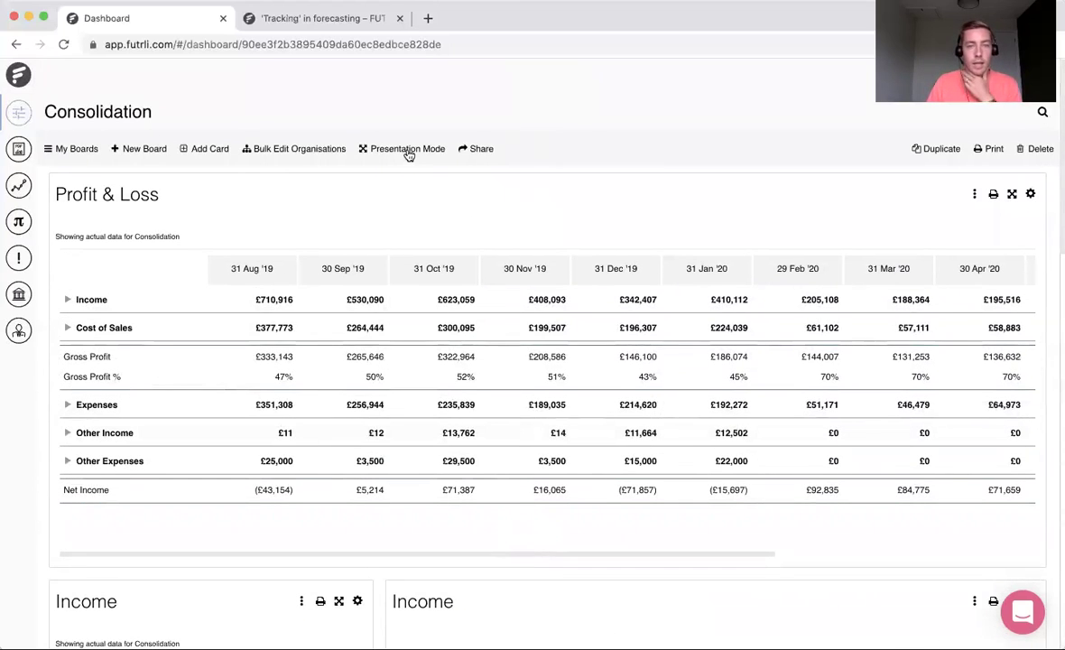
pyautogui.click(406, 150)
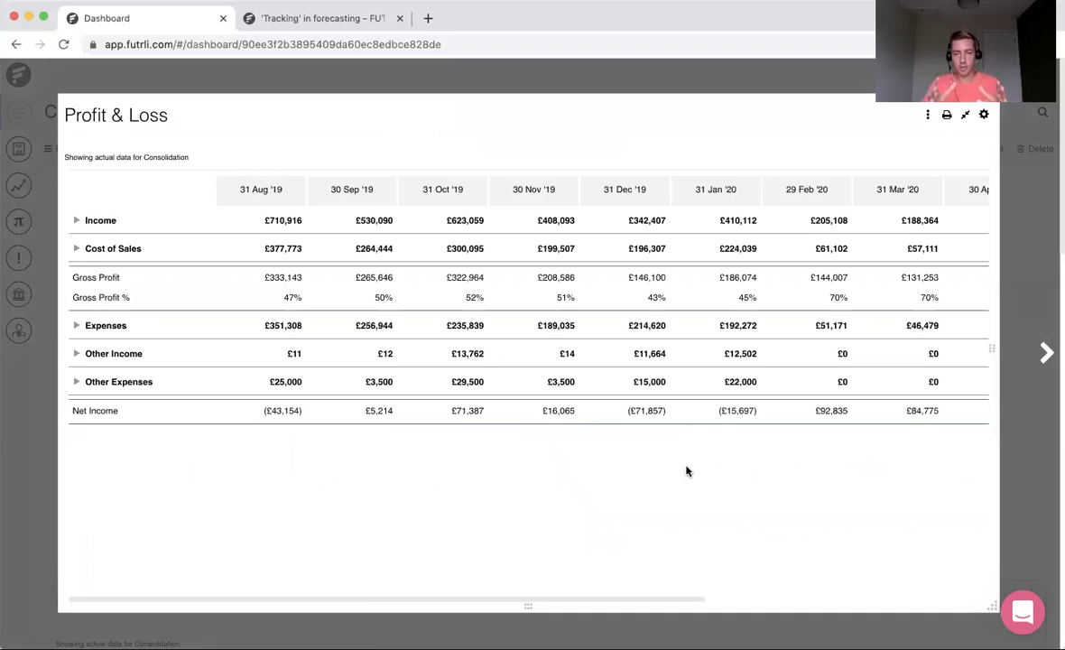
pyautogui.click(95, 221)
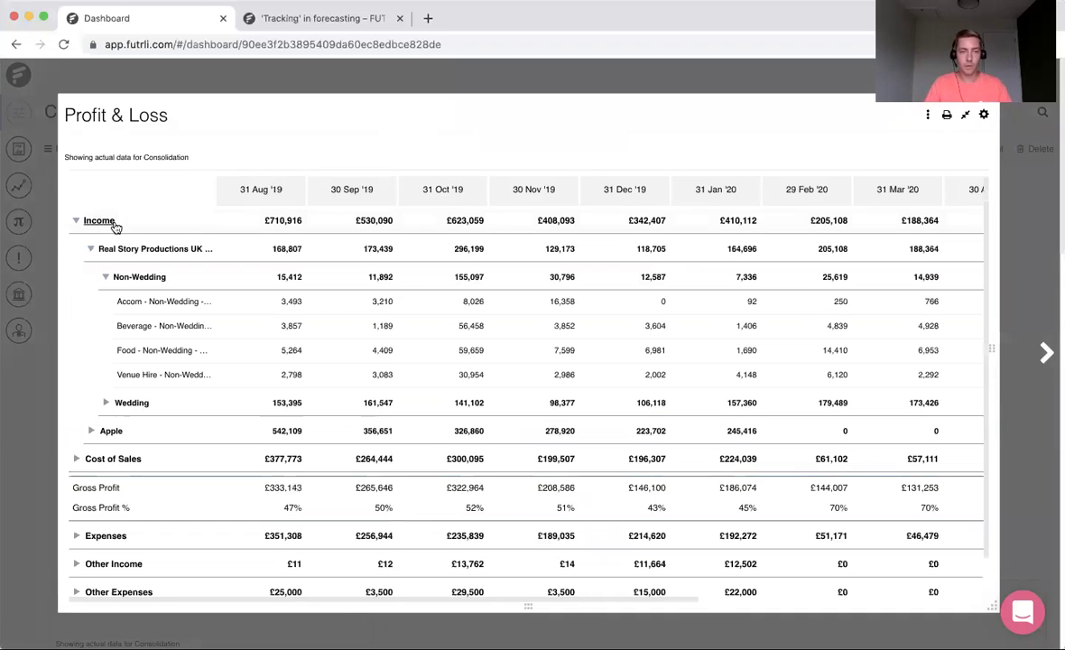
pyautogui.click(114, 222)
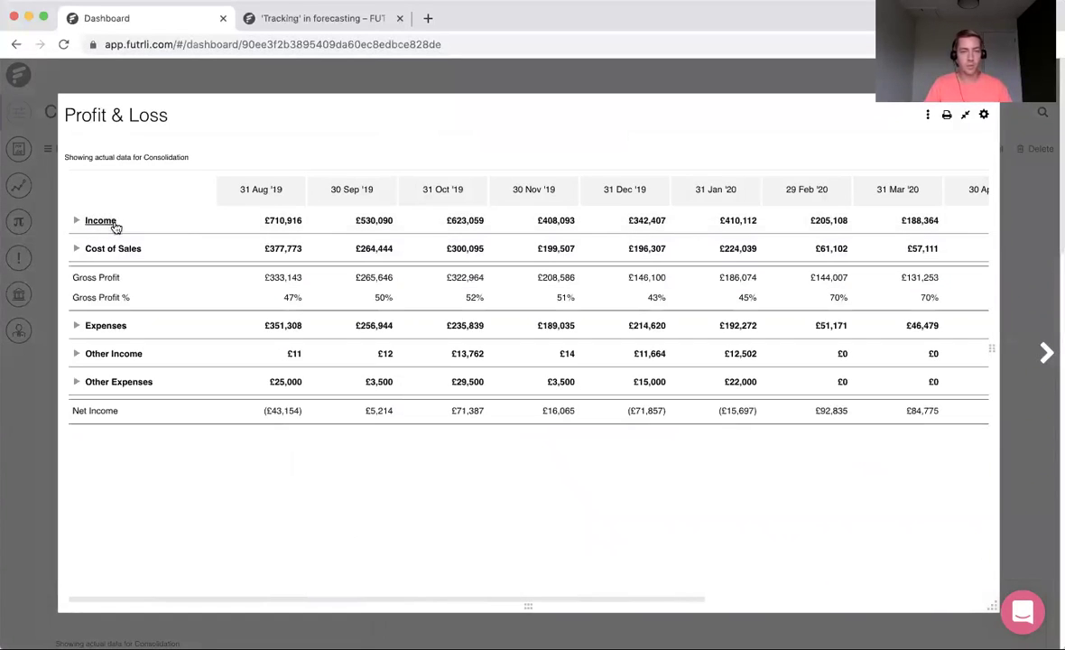
# Go through the Income and Expenses cards of the presentation up to "Looking ahead" and leave presentation mode.
pyautogui.press('Right')
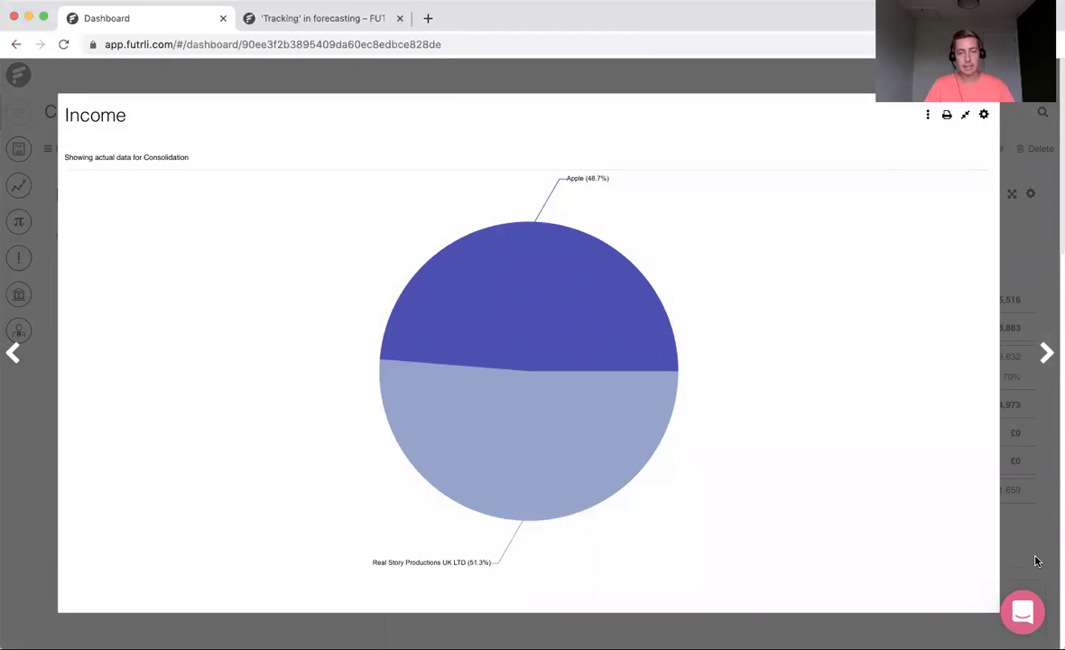
pyautogui.press('Right')
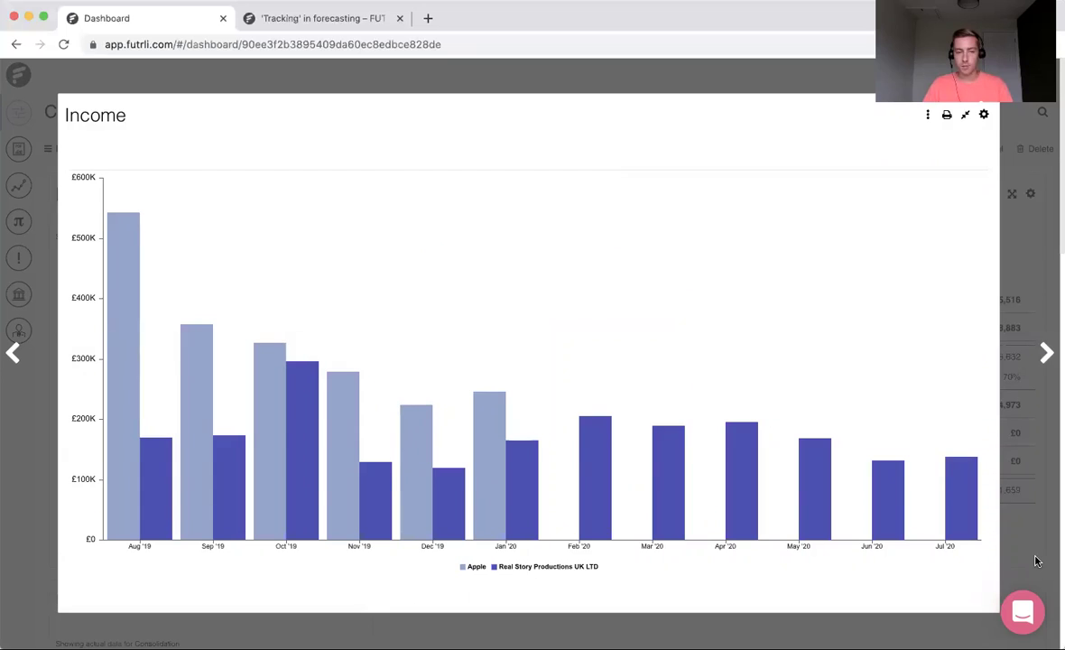
pyautogui.press('Right')
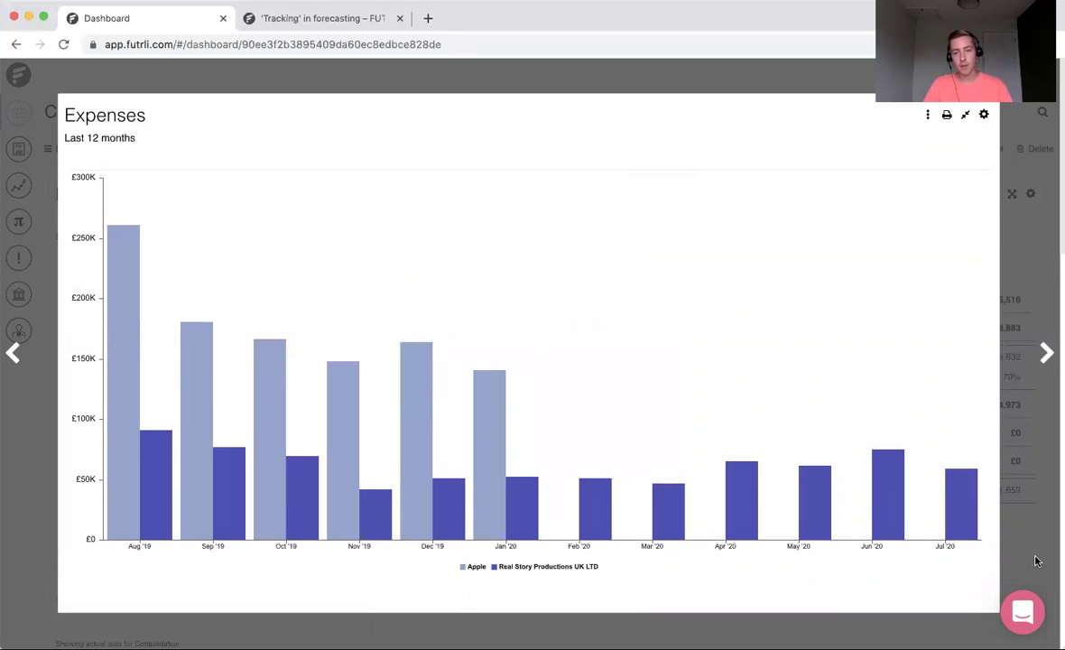
pyautogui.press('Escape')
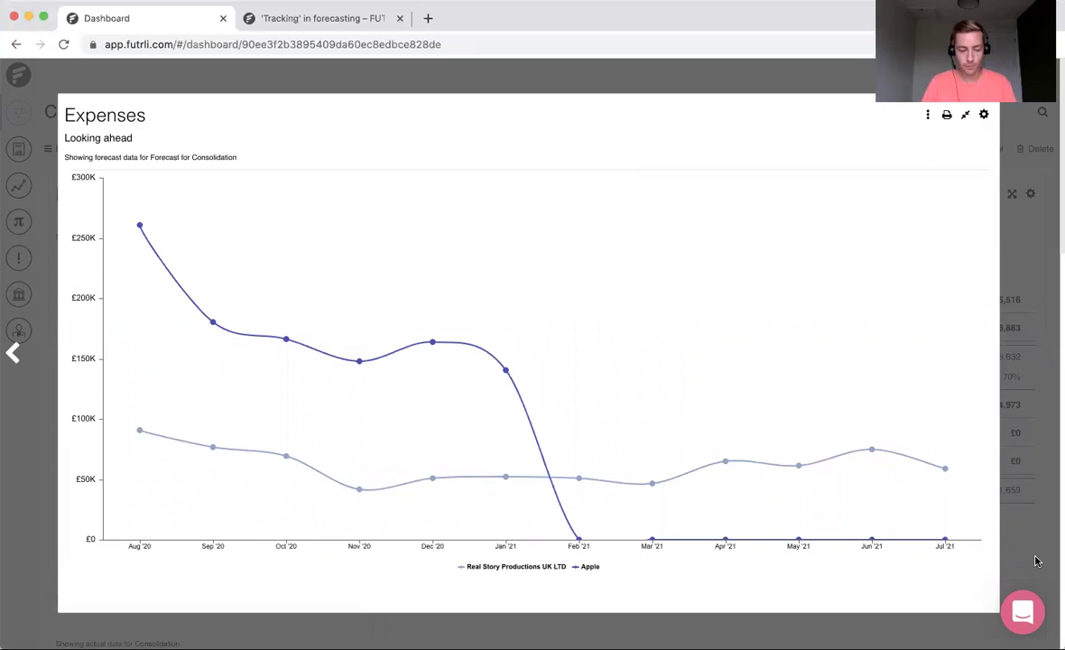
pyautogui.click(1037, 561)
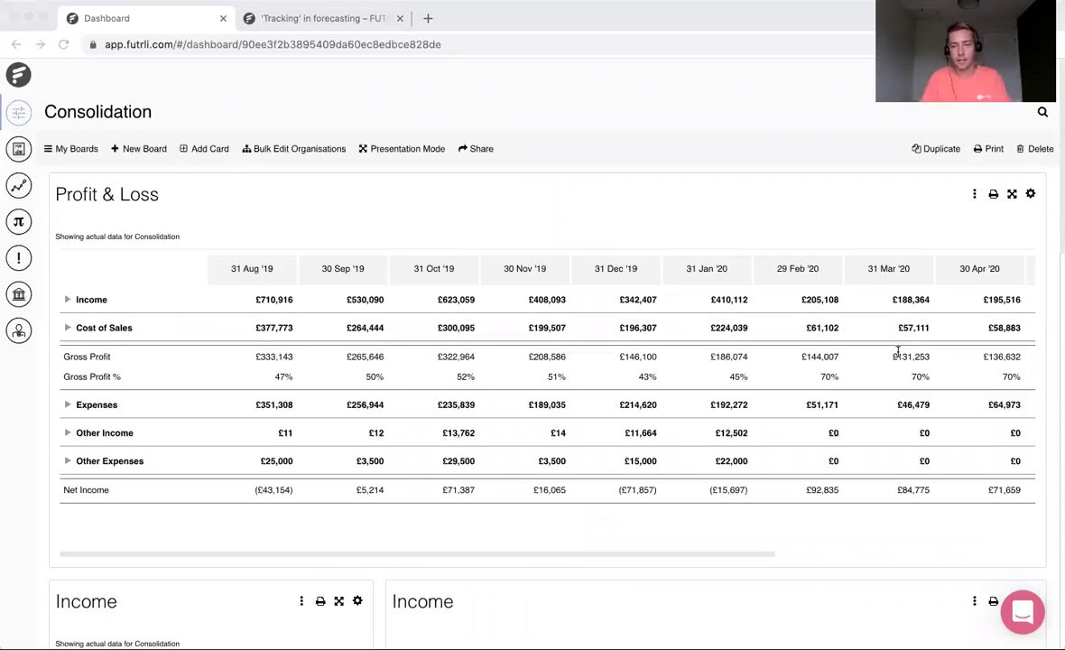
# Create a new board and name it Tracking.
pyautogui.click(152, 153)
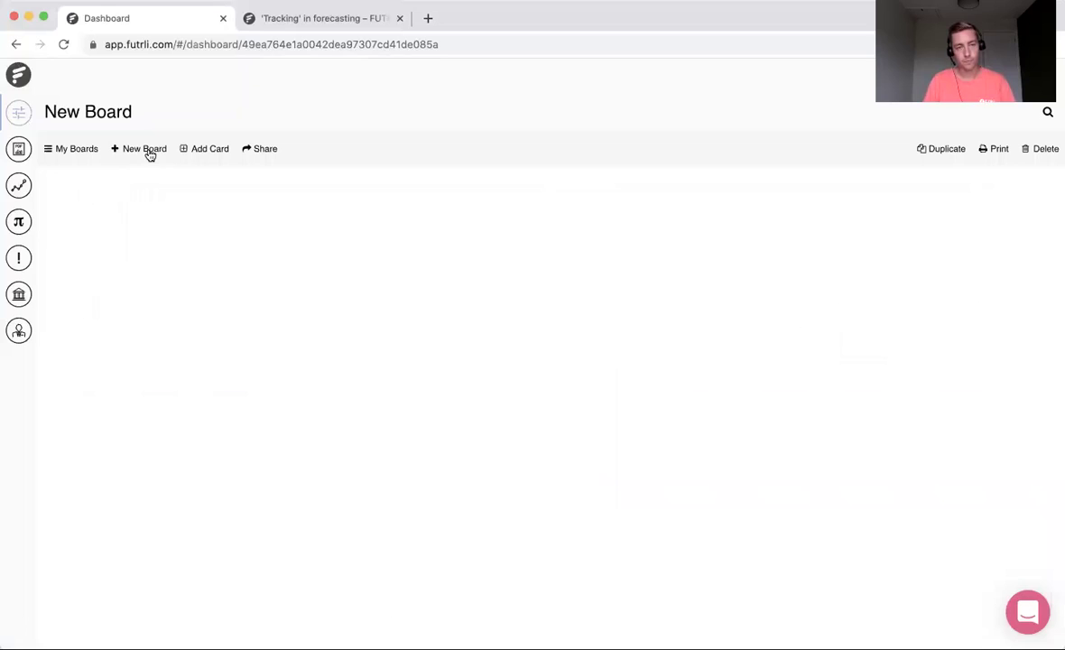
pyautogui.click(90, 111)
pyautogui.write('T')
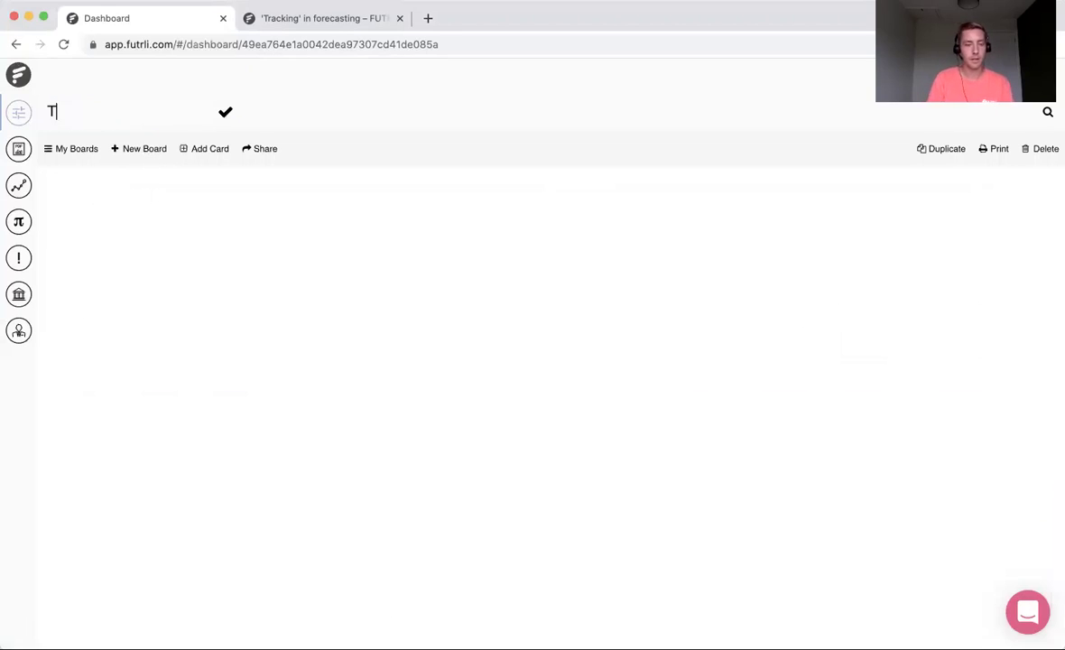
pyautogui.write('racking')
pyautogui.press('Return')
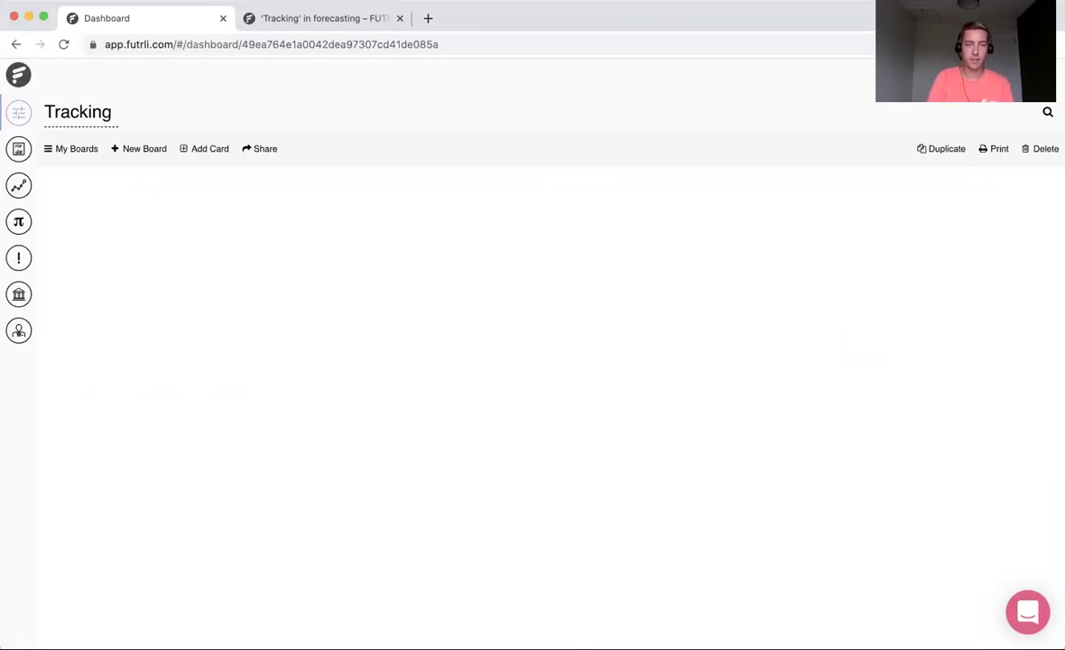
# Add a build-your-own Tracking card to the Tracking board.
pyautogui.click(200, 151)
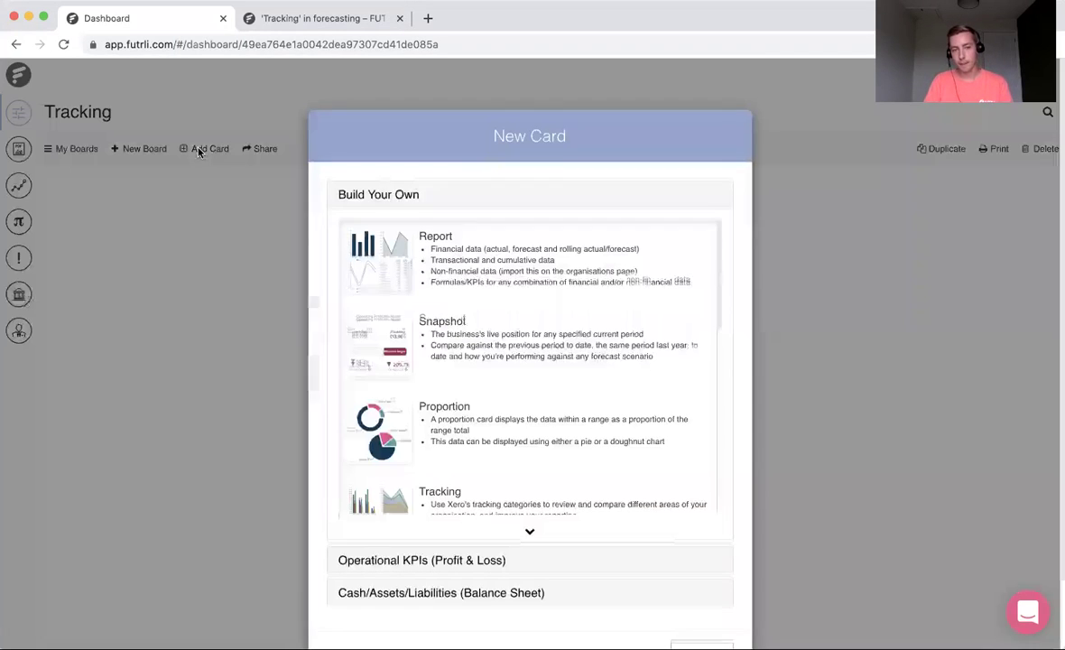
pyautogui.scroll(-2, 515, 433)
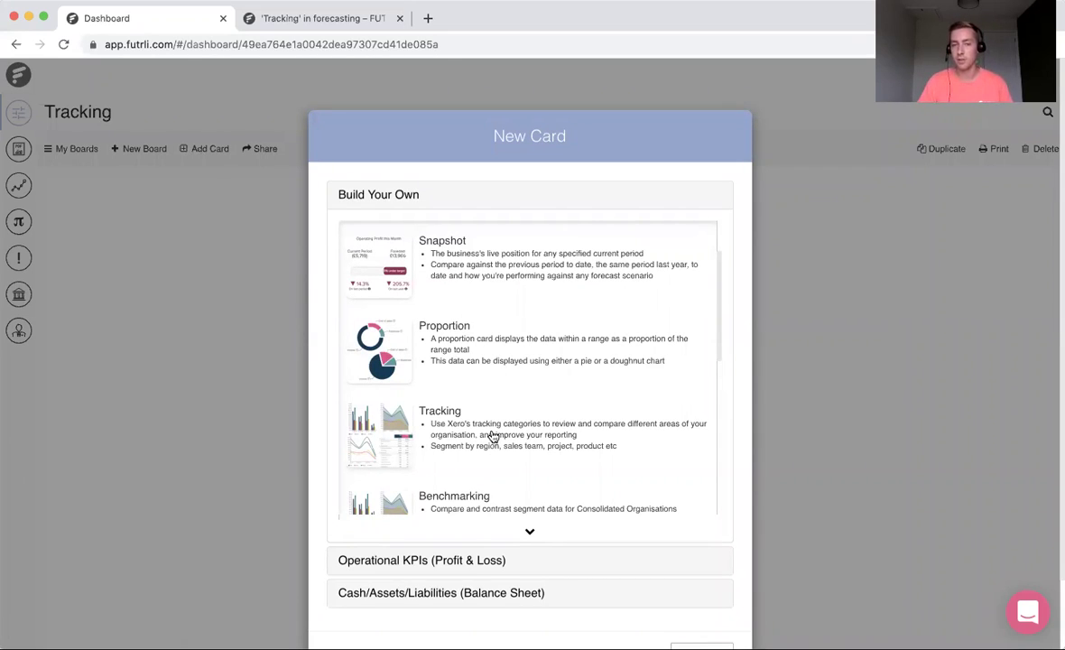
pyautogui.click(493, 436)
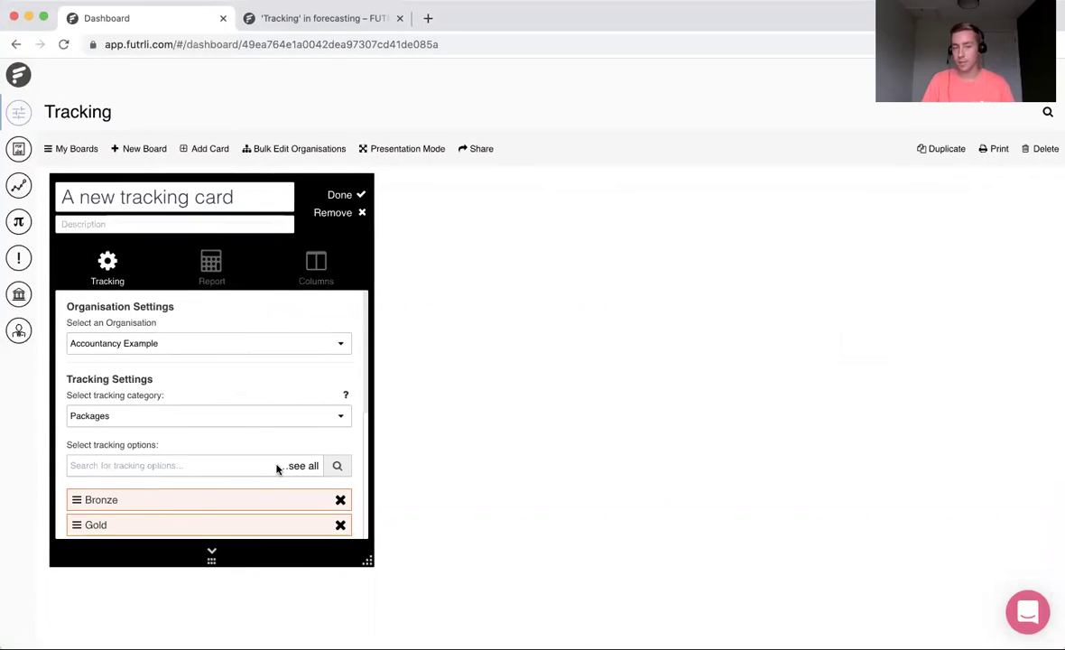
# Examine the new tracking card's organisation, tracking category and full list of tracking options, leaving the selections as they are.
pyautogui.click(236, 350)
pyautogui.click(253, 326)
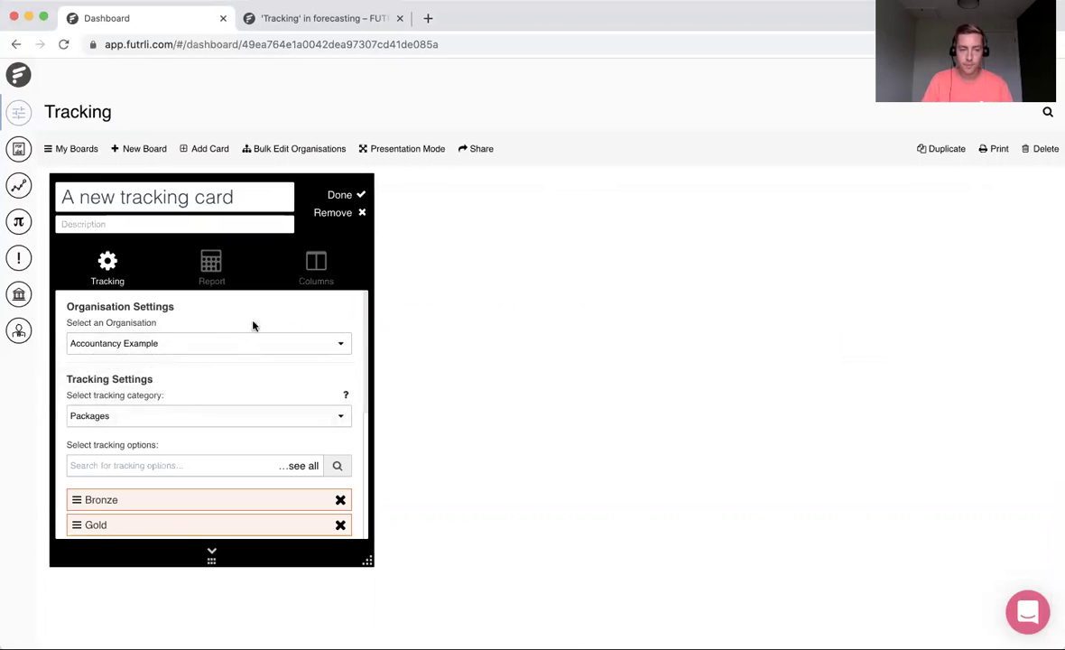
pyautogui.click(170, 418)
pyautogui.click(171, 436)
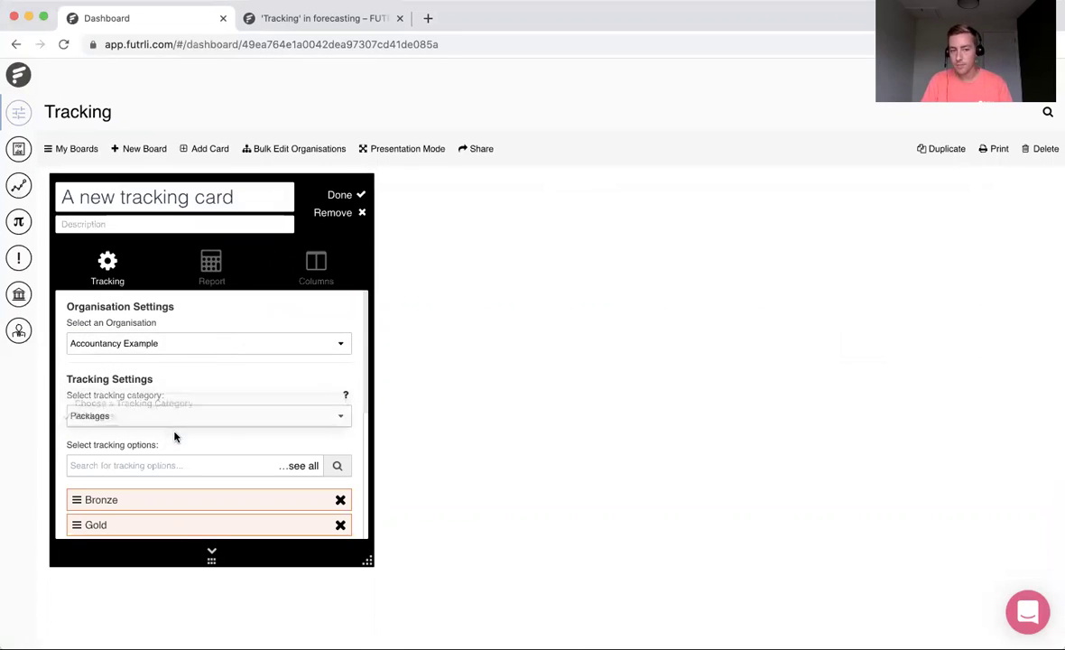
pyautogui.click(188, 422)
pyautogui.click(181, 433)
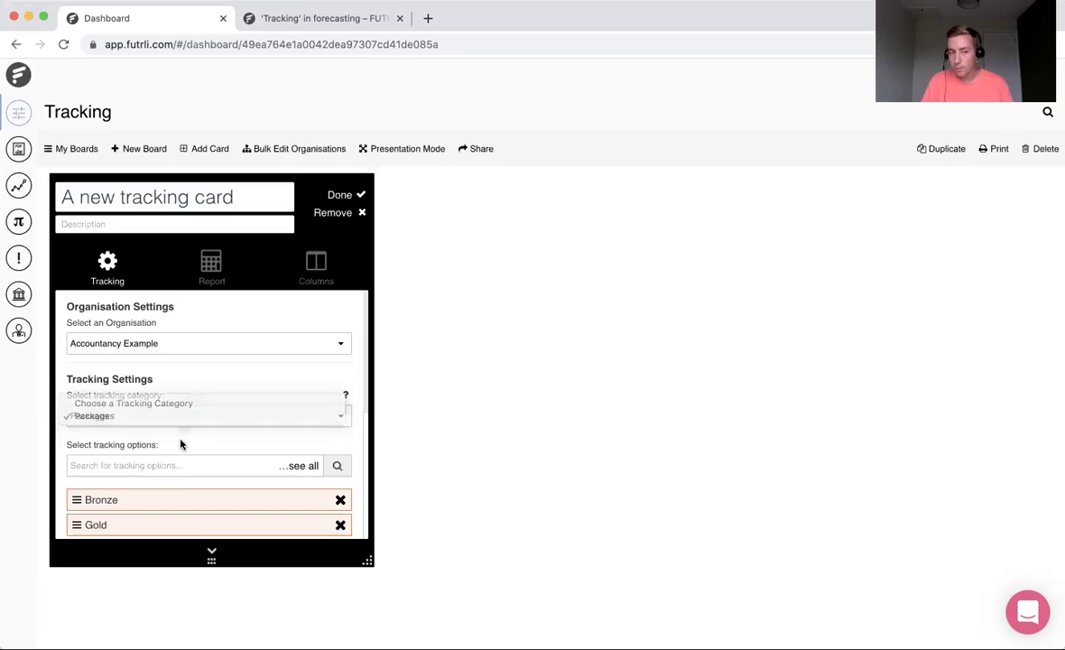
pyautogui.scroll(-2, 210, 443)
pyautogui.click(300, 428)
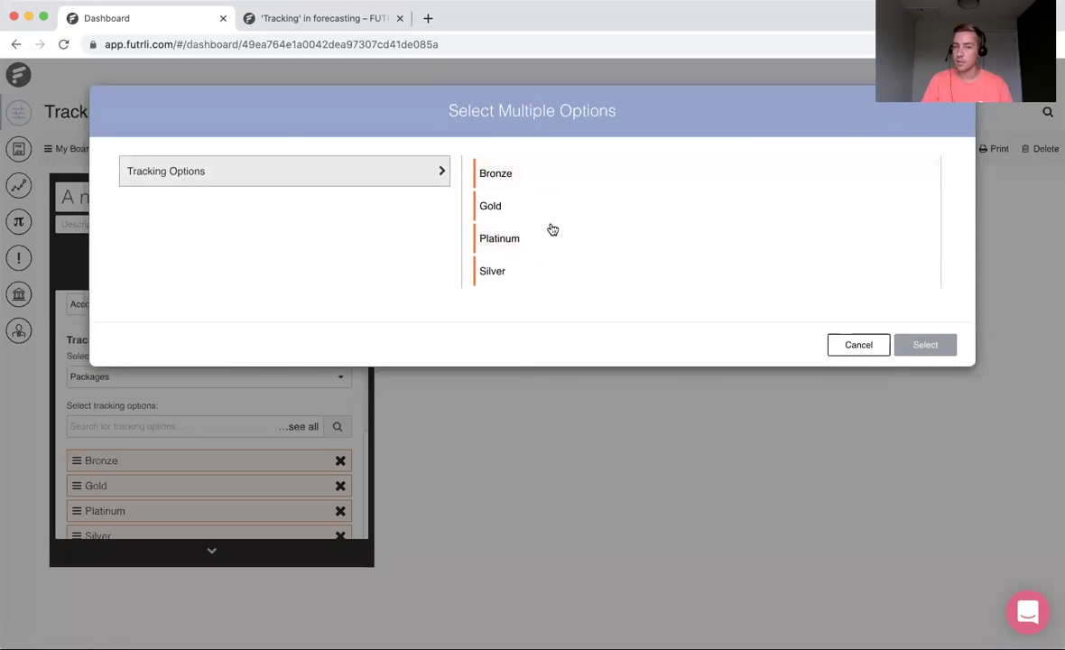
pyautogui.click(845, 345)
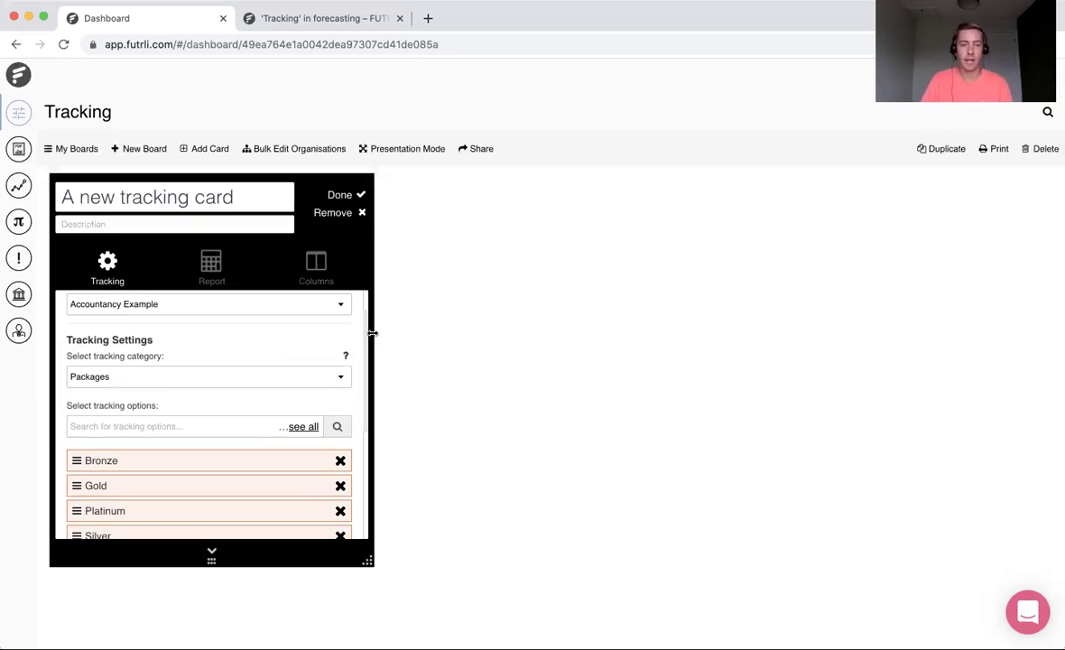
# Widen the new tracking card to the full width of the board and title it Income.
pyautogui.moveTo(372, 334); pyautogui.dragTo(860, 343)
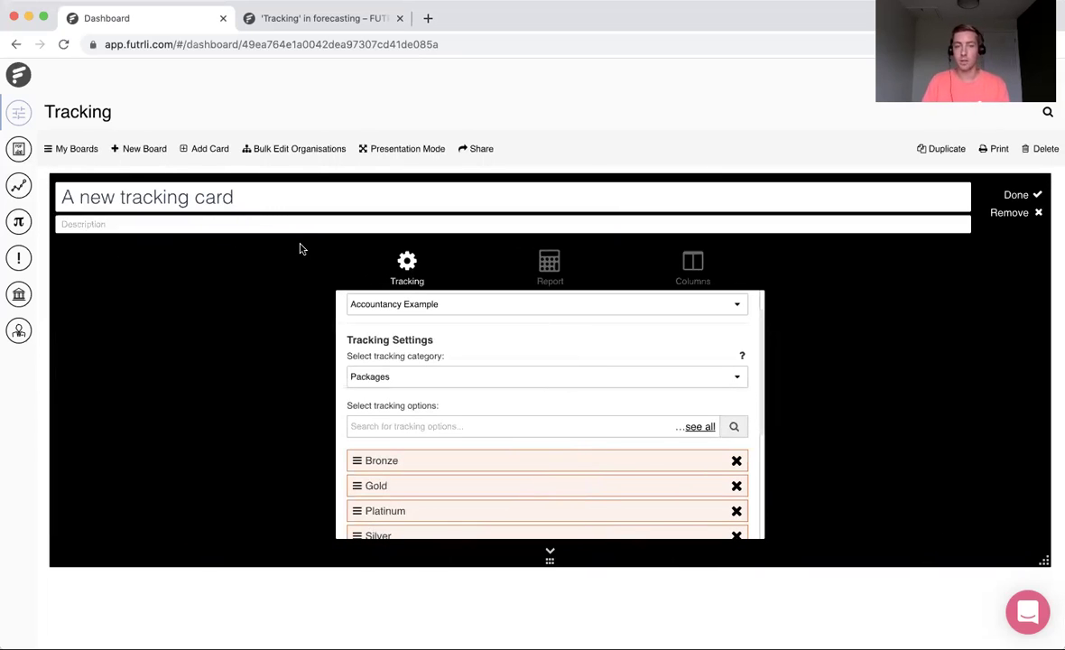
pyautogui.moveTo(245, 197); pyautogui.dragTo(56, 197)
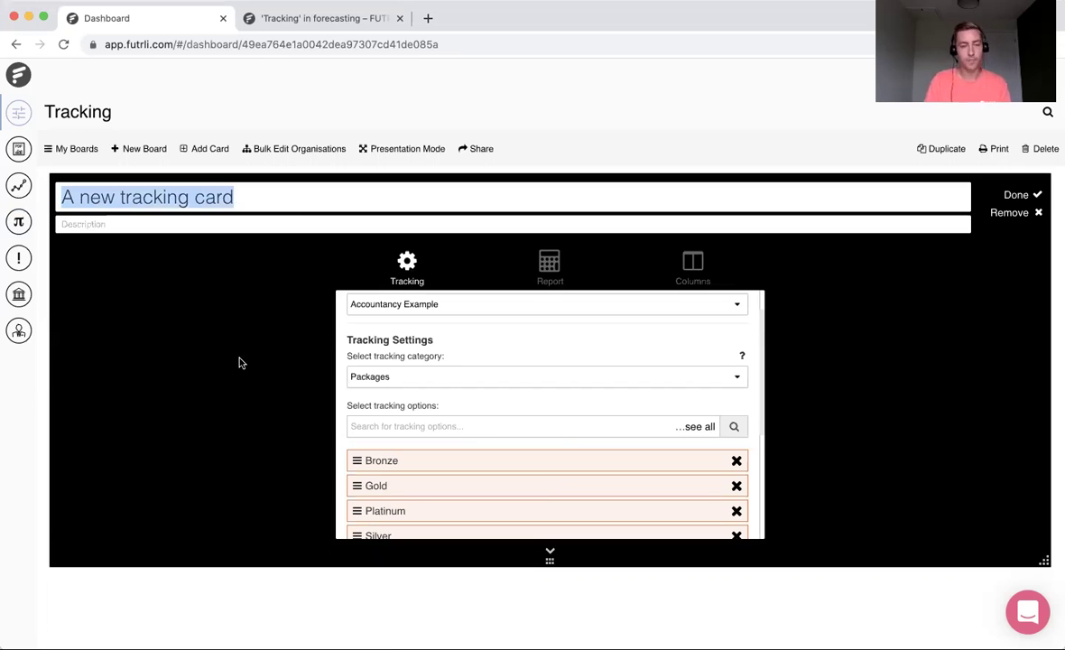
pyautogui.write('Income')
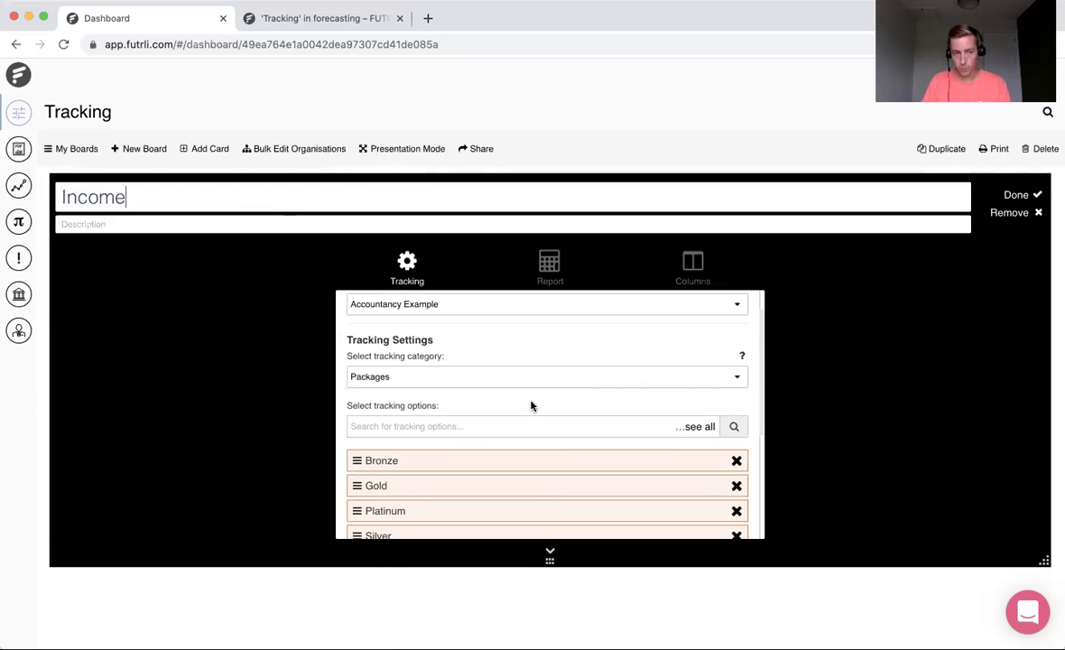
# Move the Silver tracking option between Bronze and Gold, and set the date range to last calendar month with 11 previous periods.
pyautogui.scroll(-2, 531, 405)
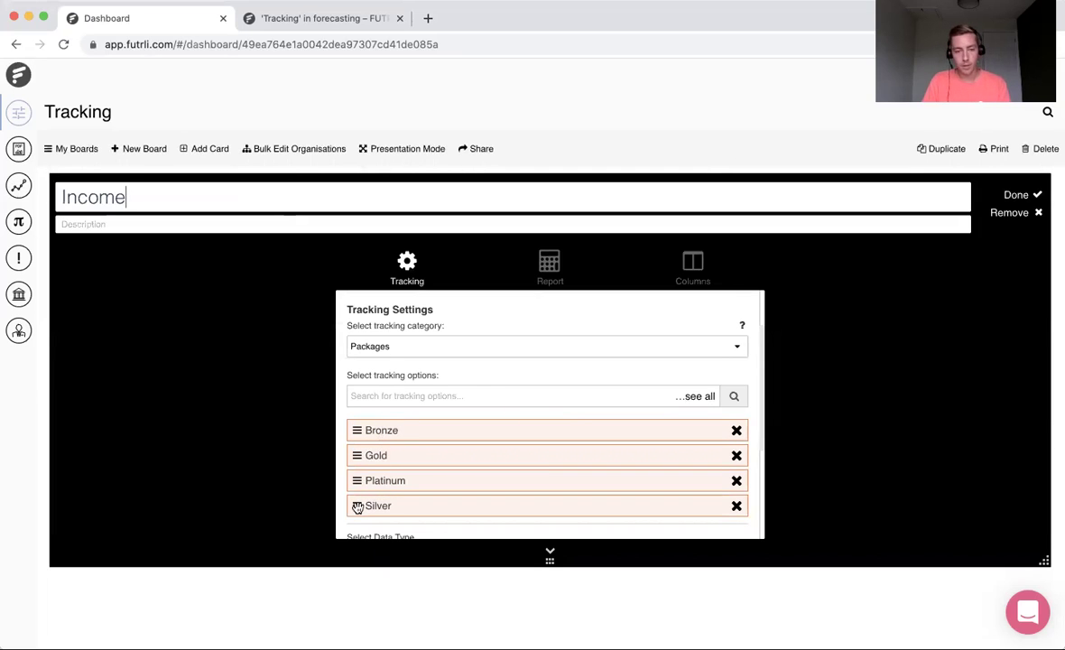
pyautogui.moveTo(354, 503); pyautogui.dragTo(354, 455)
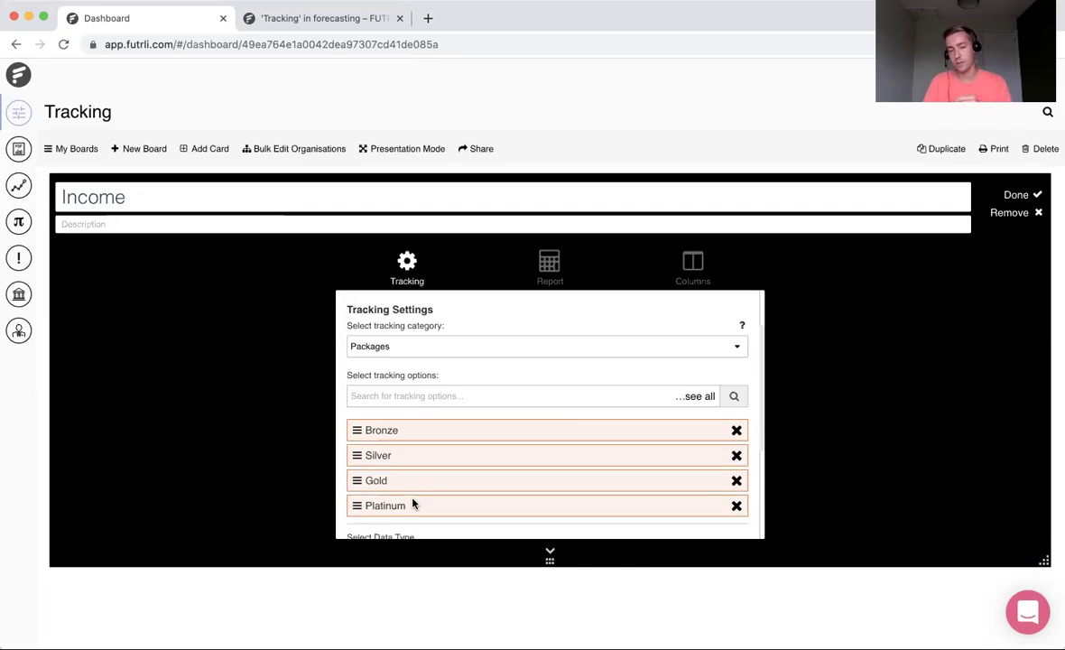
pyautogui.scroll(-5, 412, 504)
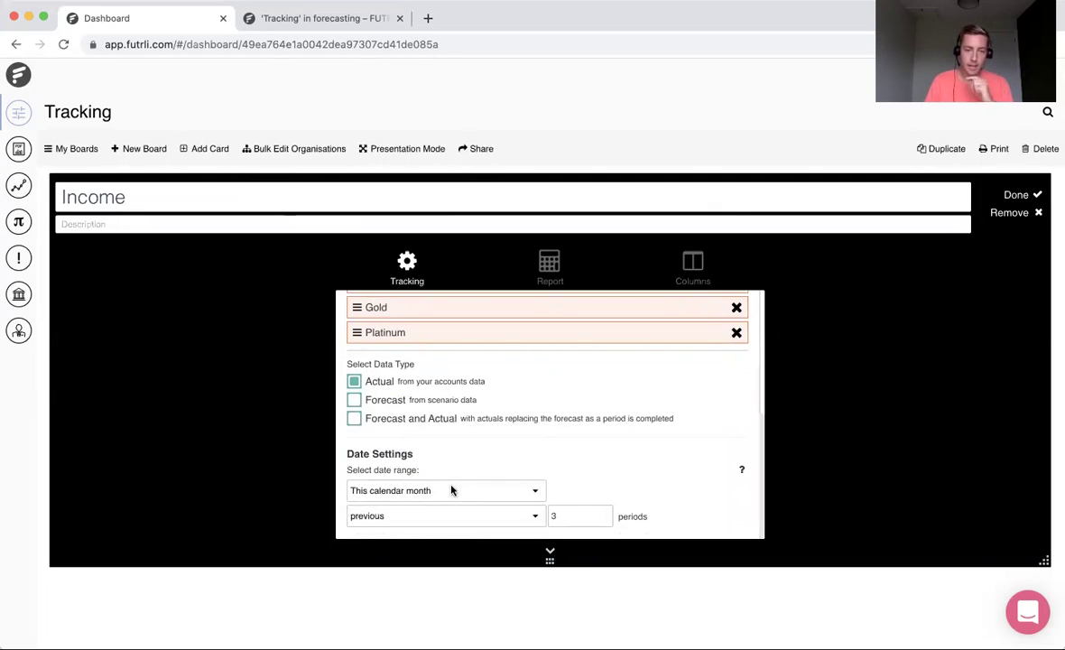
pyautogui.click(452, 491)
pyautogui.click(448, 479)
pyautogui.write('11')
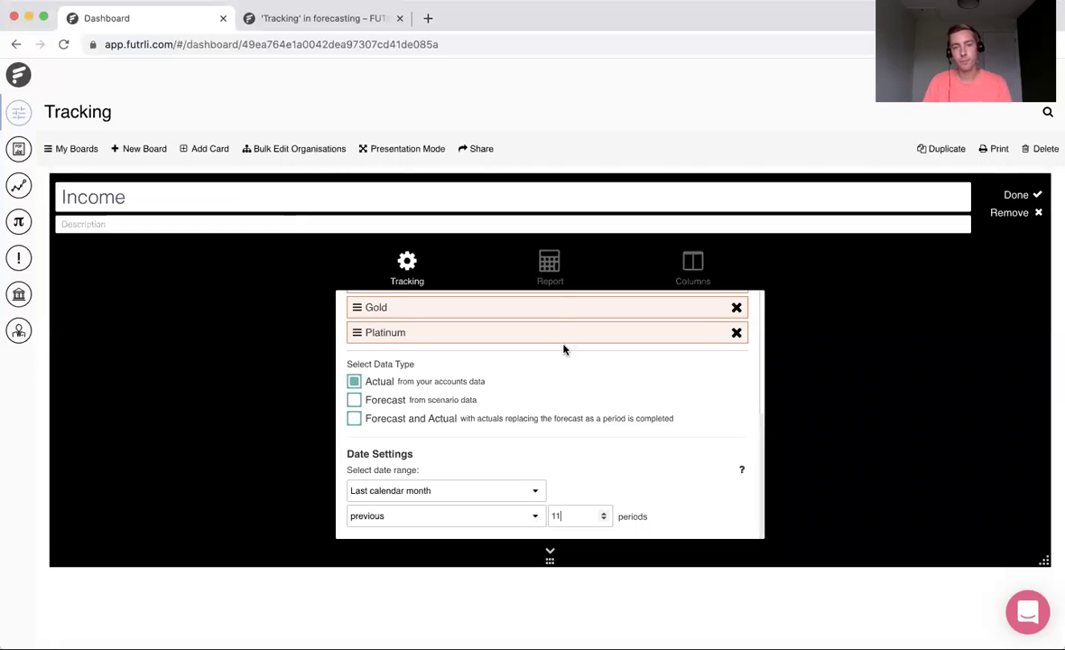
# Turn off the Income card's table so only the chart is shown, and finish editing the card.
pyautogui.click(556, 269)
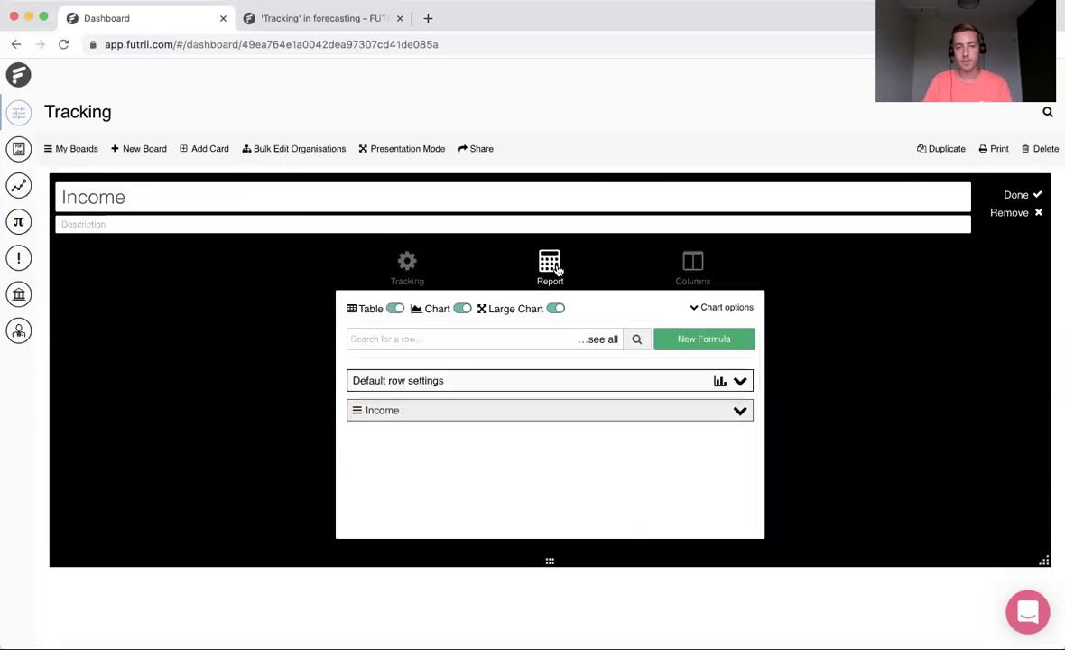
pyautogui.click(397, 309)
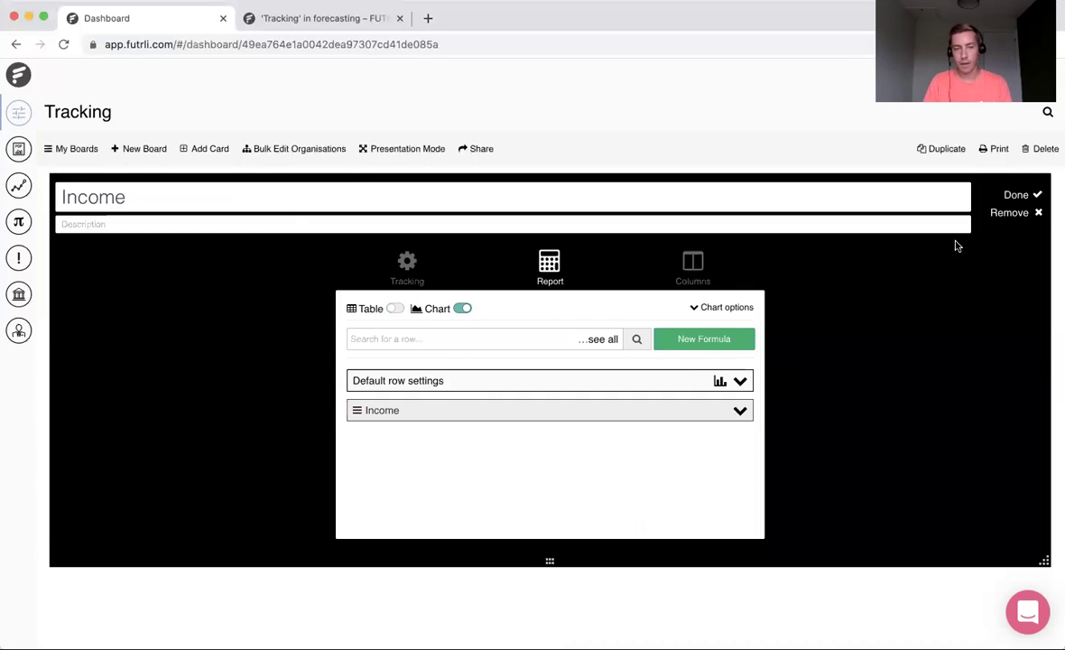
pyautogui.click(1018, 196)
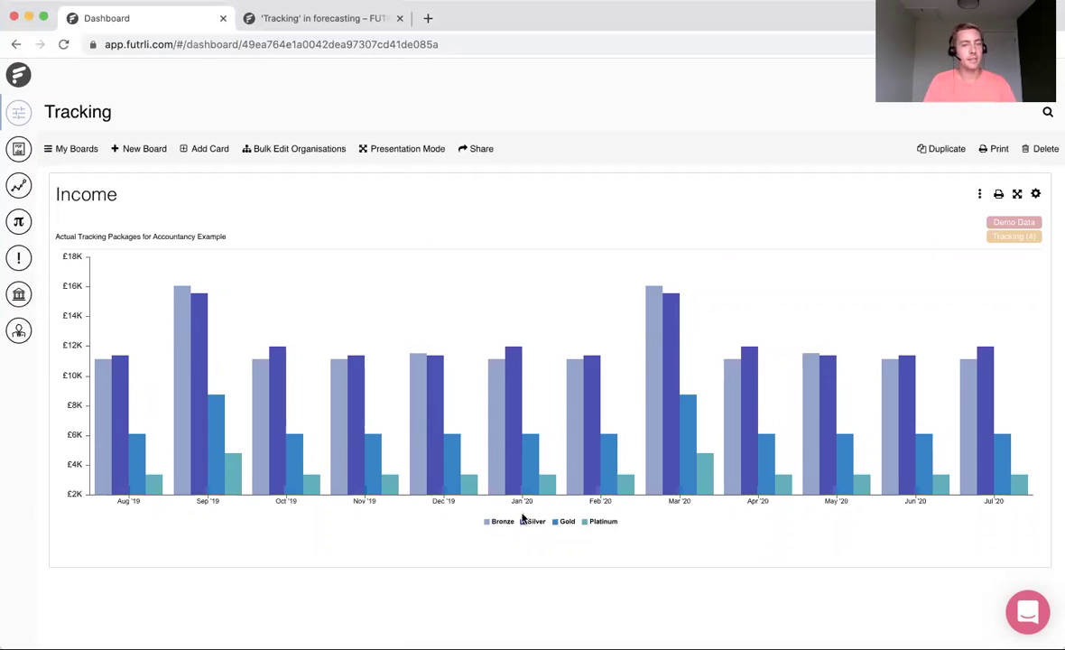
pyautogui.scroll(-1, 365, 585)
pyautogui.scroll(1, 365, 586)
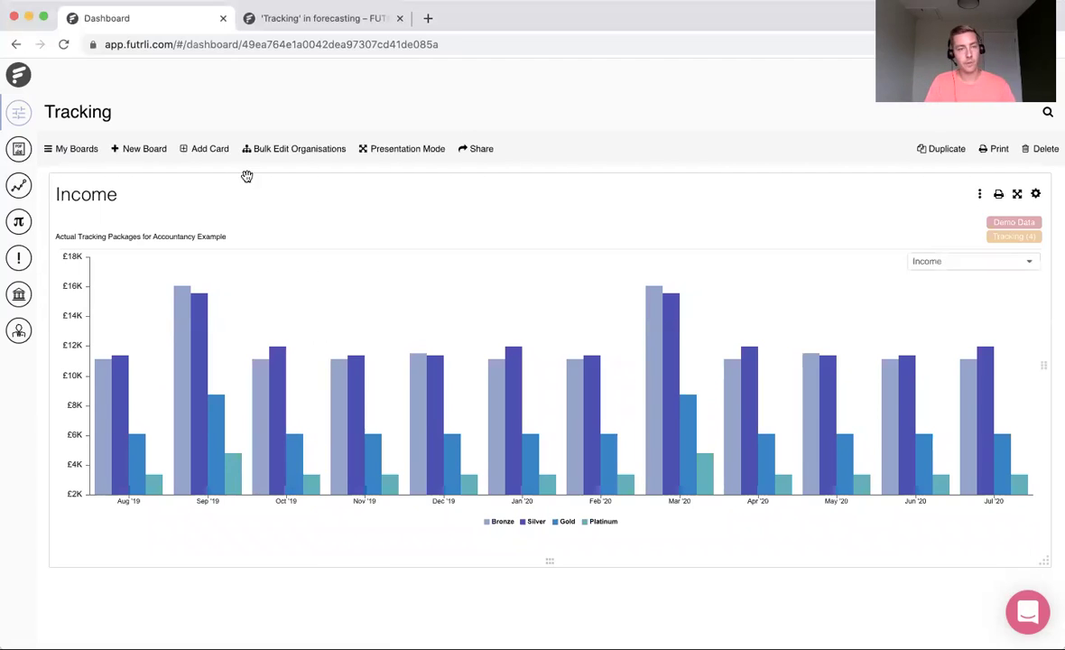
# Add a ready-made Profit & Loss card to the end of the board and describe it as Bronze.
pyautogui.click(212, 151)
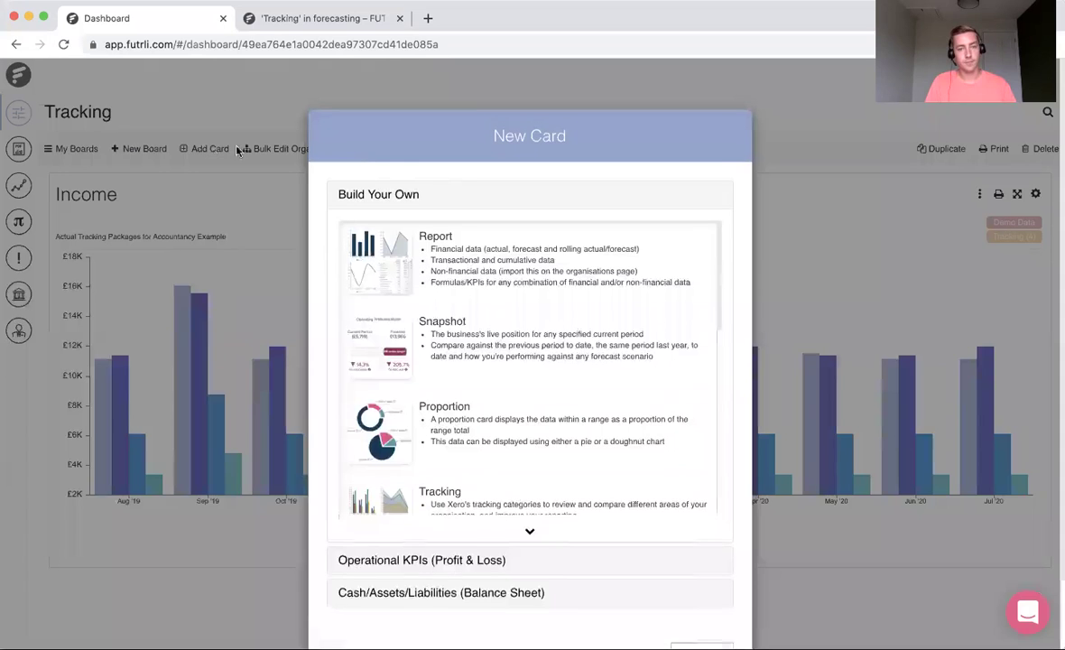
pyautogui.click(432, 192)
pyautogui.click(335, 323)
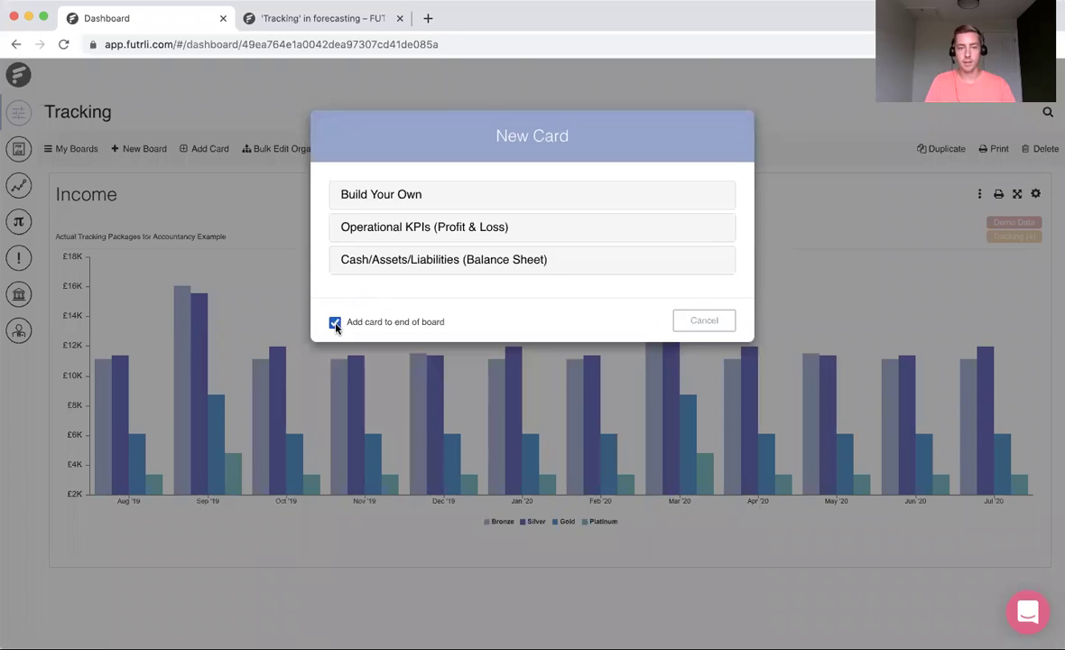
pyautogui.click(432, 231)
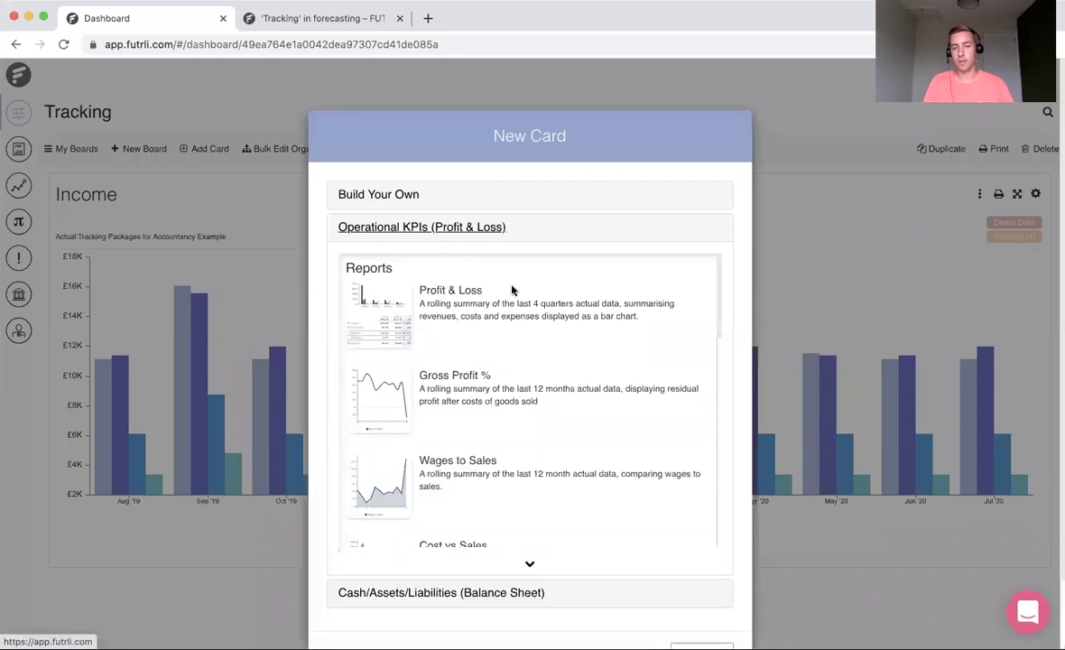
pyautogui.click(462, 318)
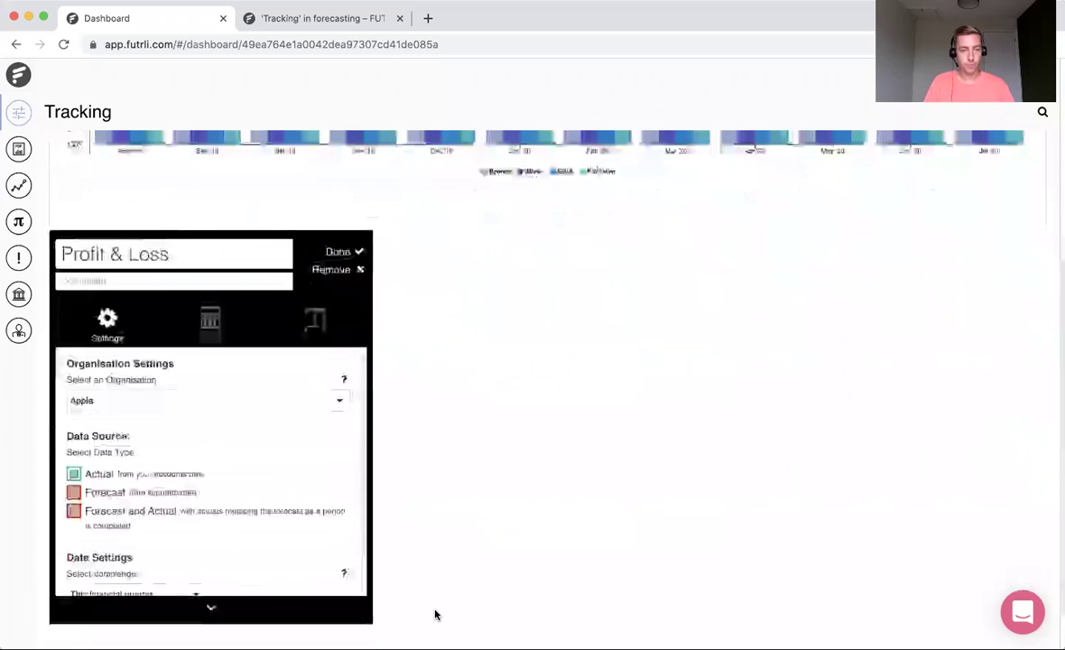
pyautogui.write('Bronze')
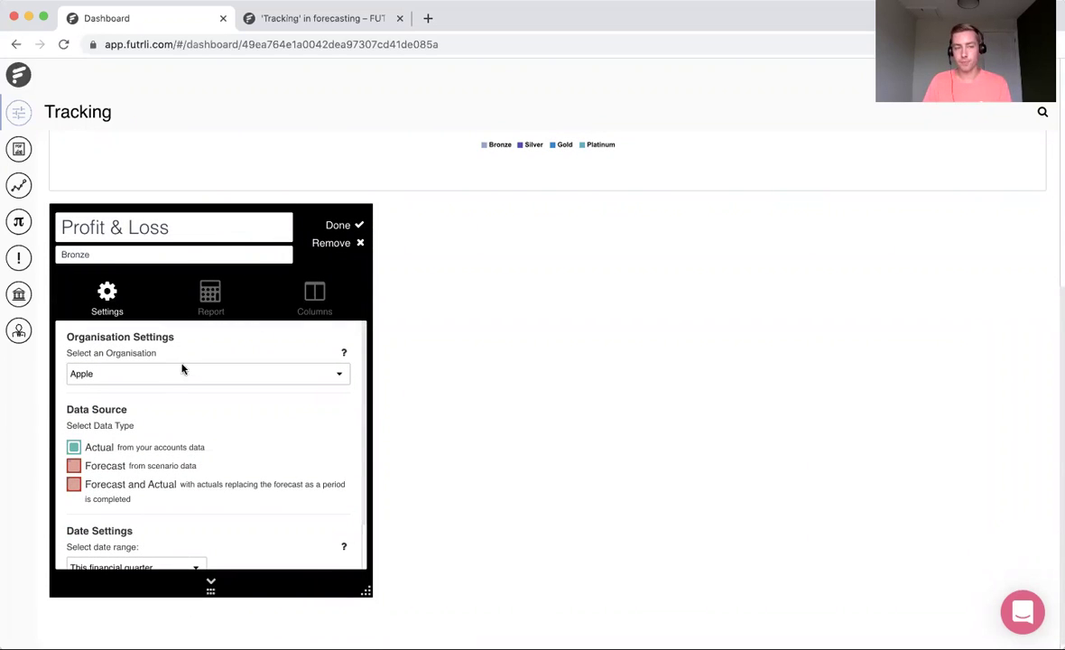
# Set the Profit & Loss card's organisation to Accountancy Example and filter it by the Bronze option of the Packages tracking category.
pyautogui.click(168, 373)
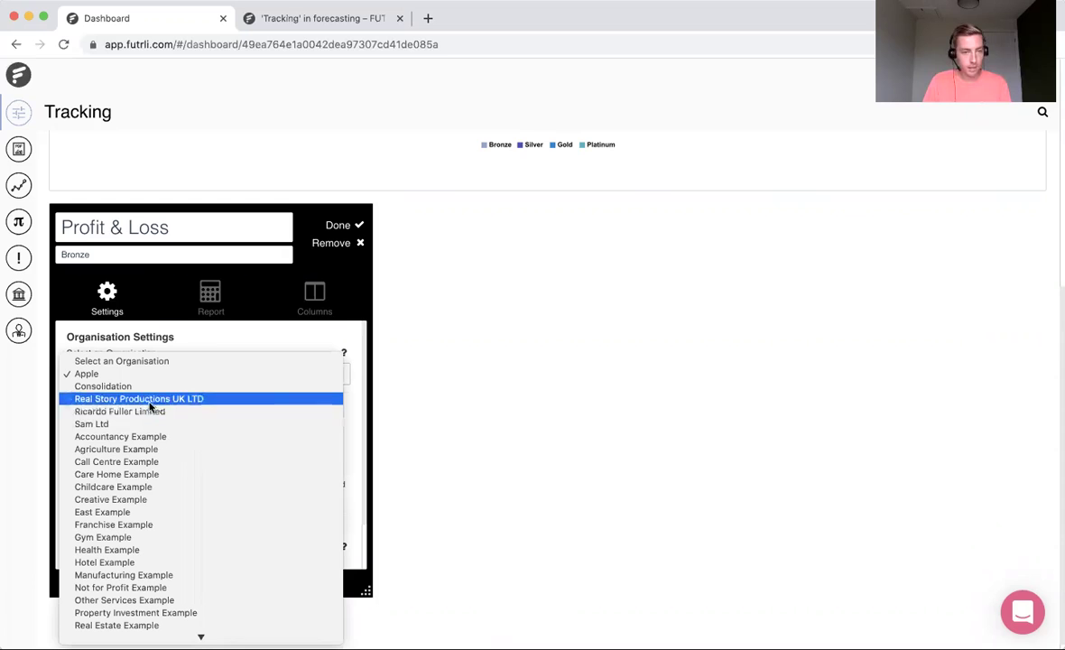
pyautogui.click(161, 437)
pyautogui.scroll(-1, 225, 420)
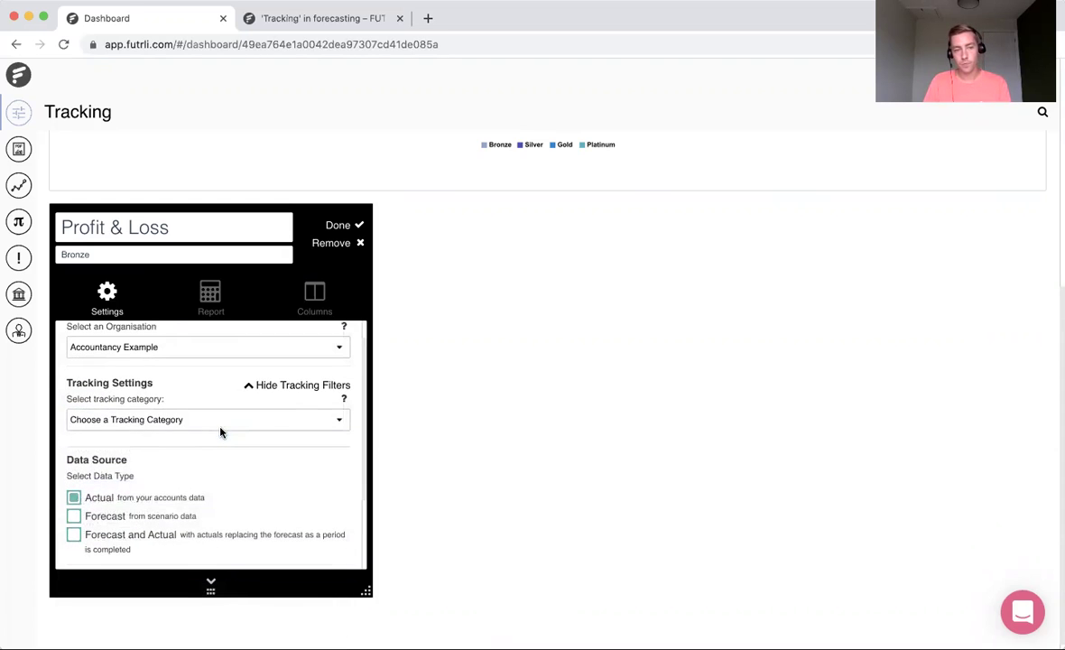
pyautogui.click(208, 422)
pyautogui.click(191, 433)
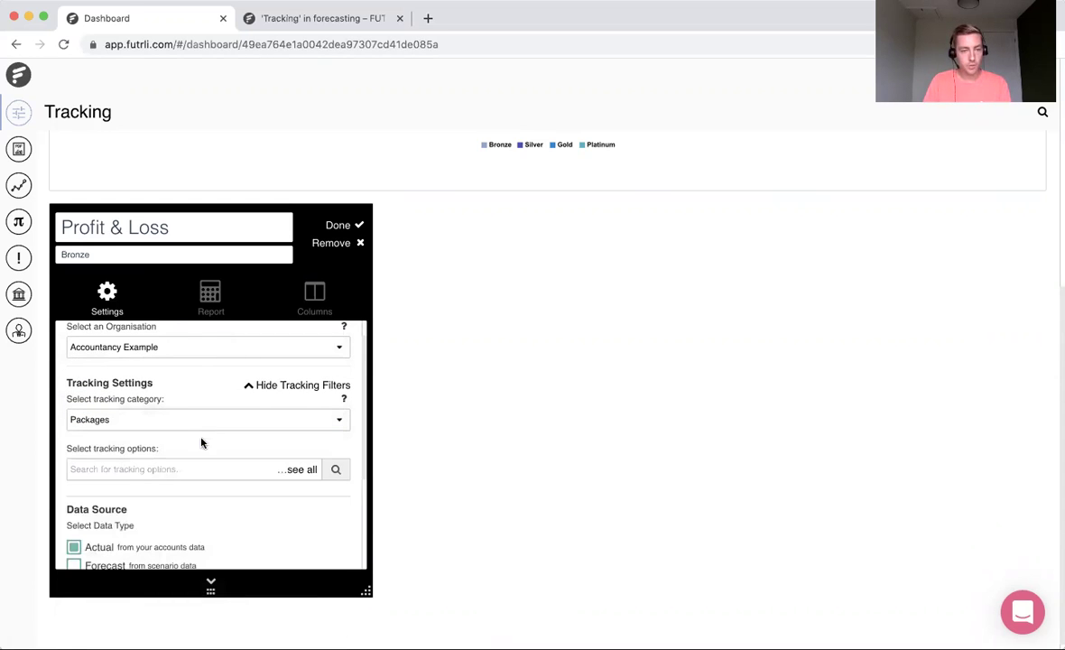
pyautogui.click(173, 477)
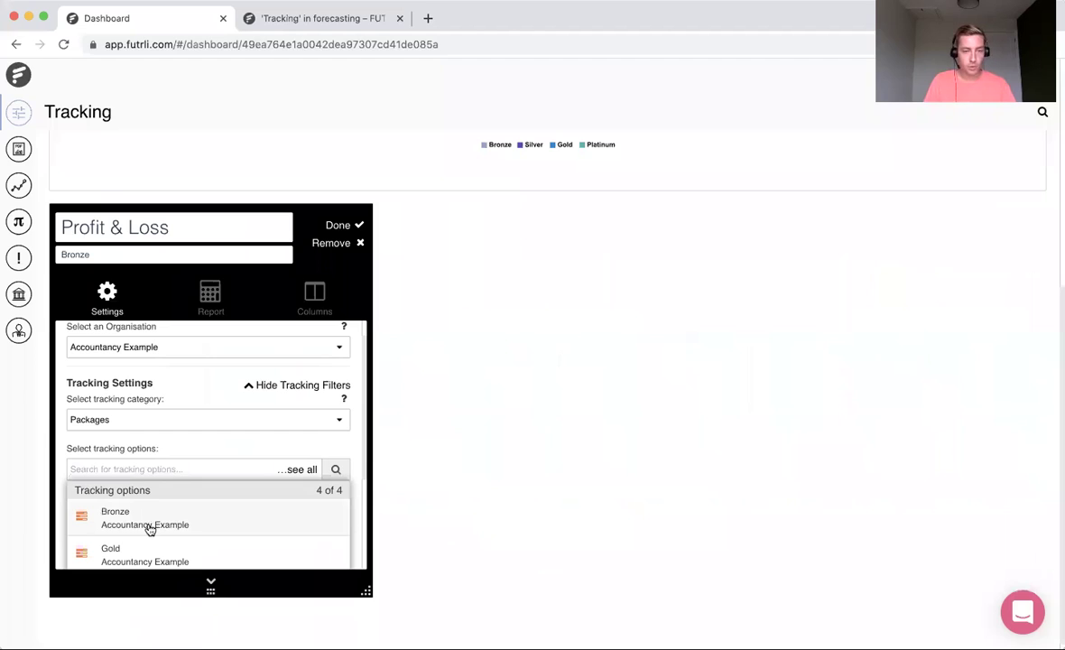
pyautogui.click(147, 522)
# Set the Bronze Profit & Loss card's date range to last calendar month with 0 previous periods.
pyautogui.scroll(-1, 213, 448)
pyautogui.scroll(-2, 214, 449)
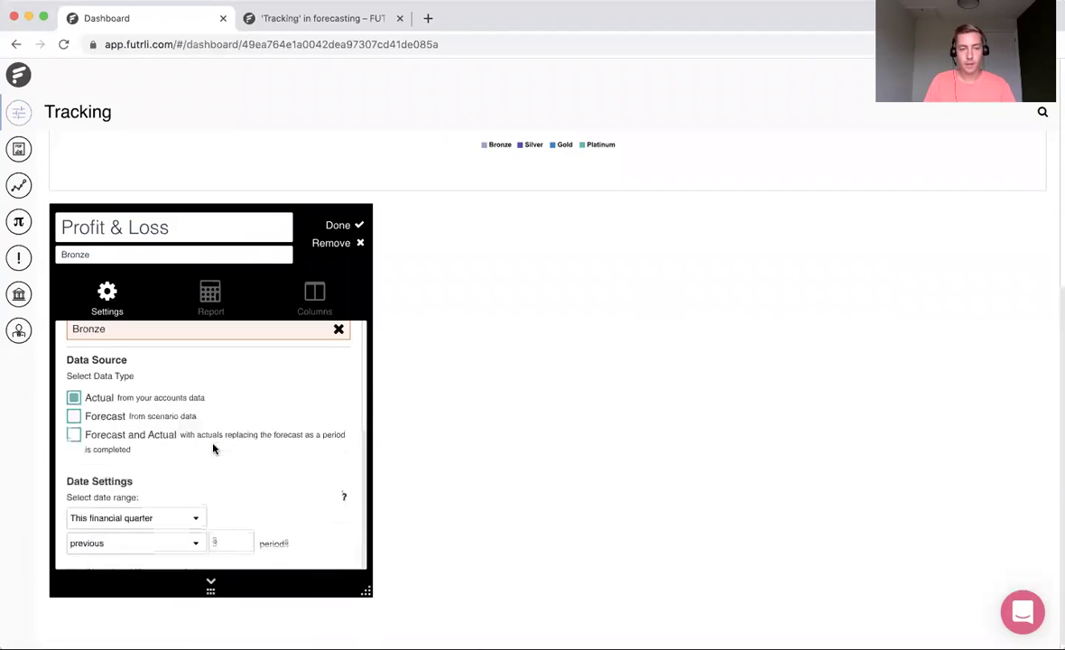
pyautogui.click(167, 511)
pyautogui.click(161, 477)
pyautogui.click(230, 539)
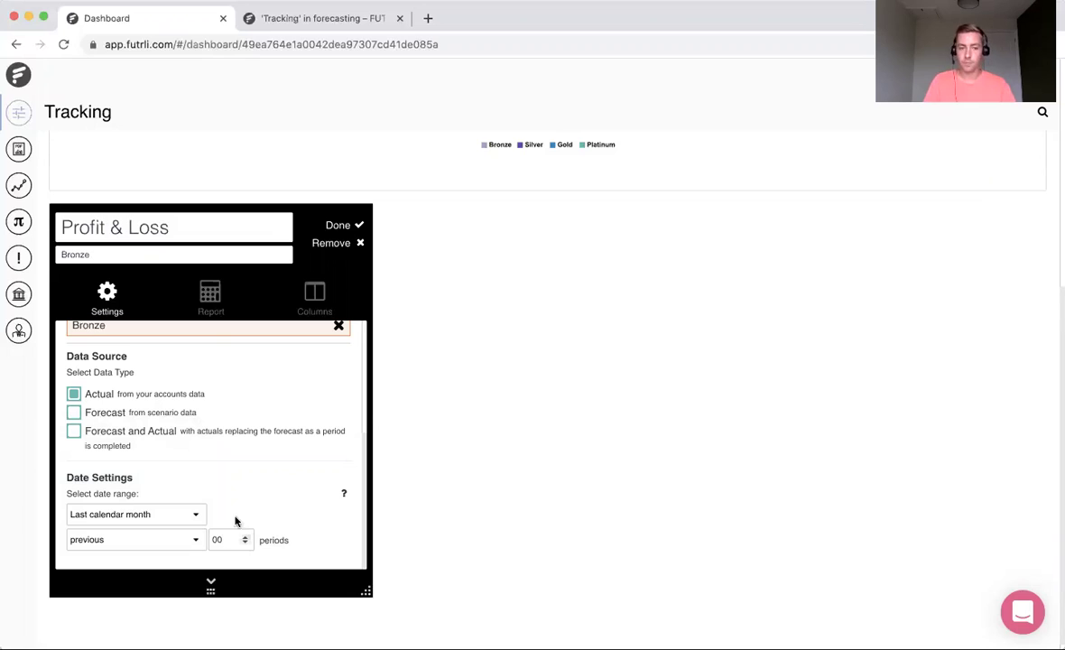
pyautogui.press('BackSpace')
pyautogui.press('BackSpace')
pyautogui.write('0')
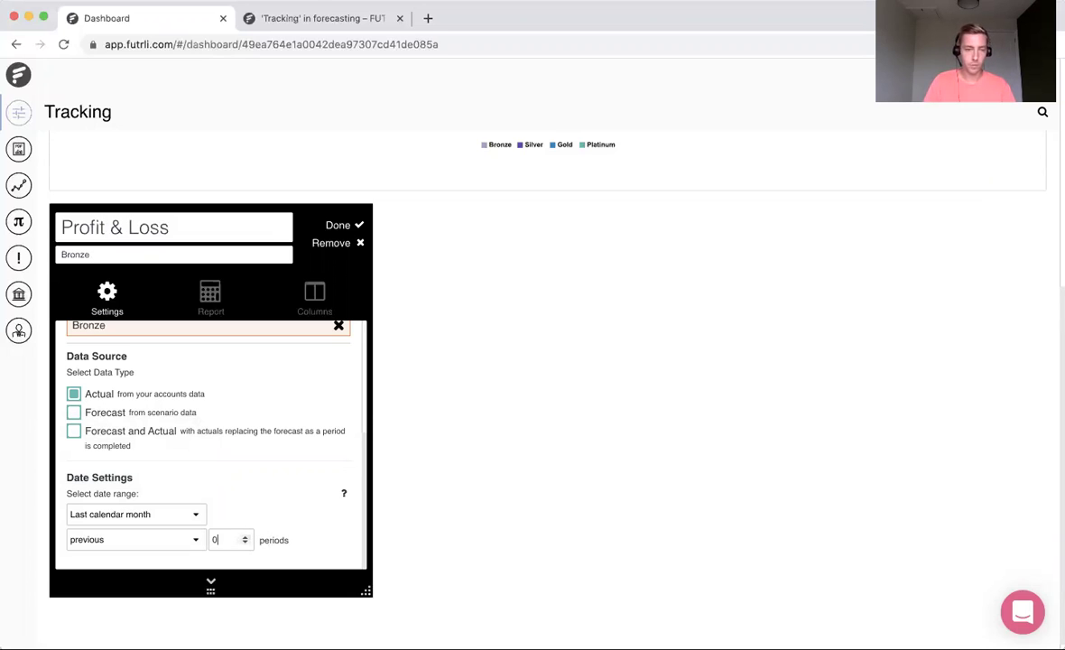
# Turn off the Bronze card's chart, remove its Period Variance and Total columns, and finish editing.
pyautogui.click(211, 300)
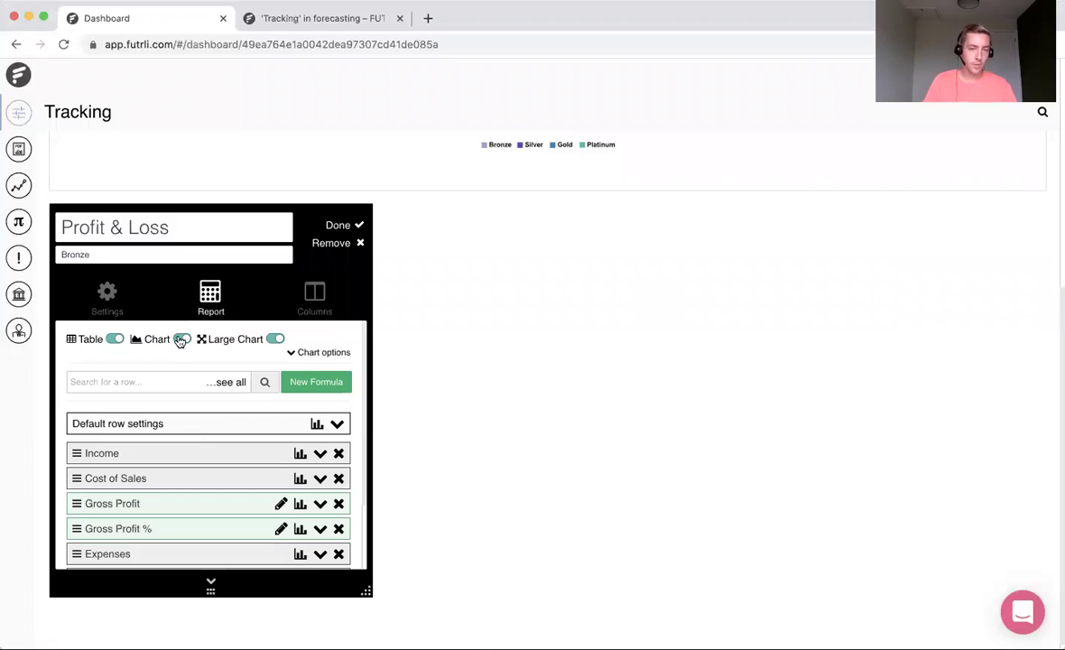
pyautogui.click(182, 338)
pyautogui.click(303, 307)
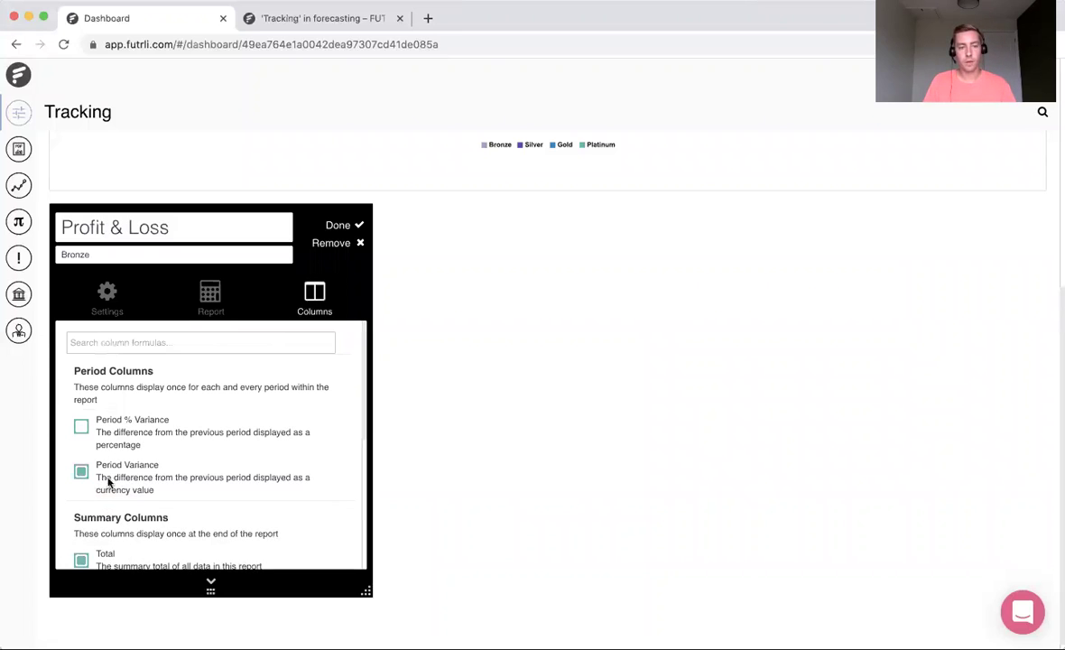
pyautogui.click(81, 471)
pyautogui.click(81, 560)
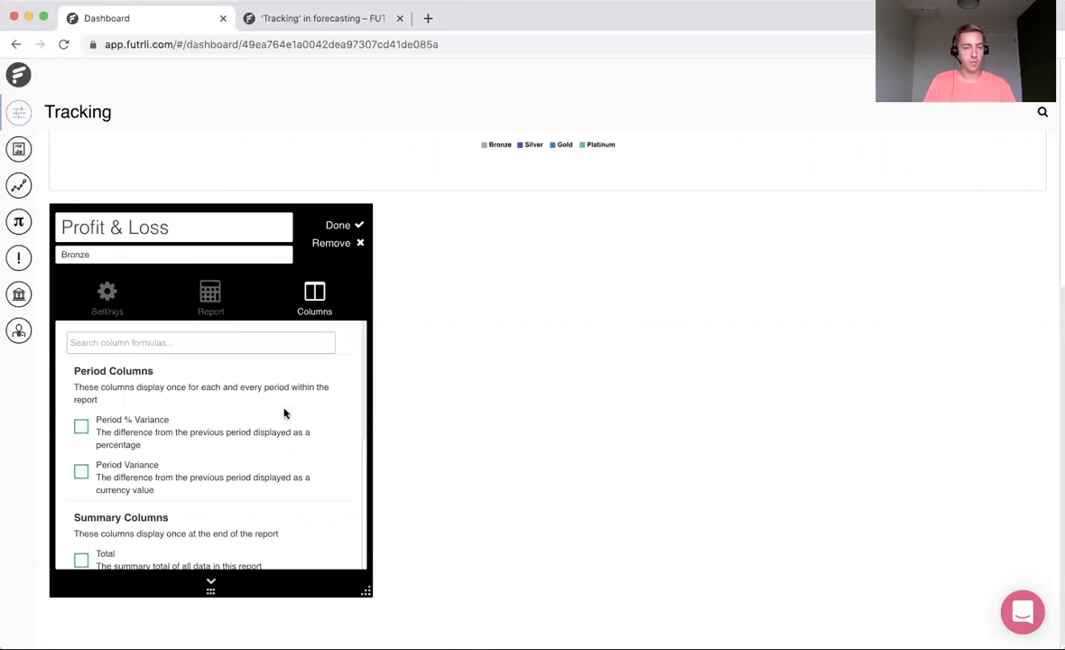
pyautogui.click(340, 226)
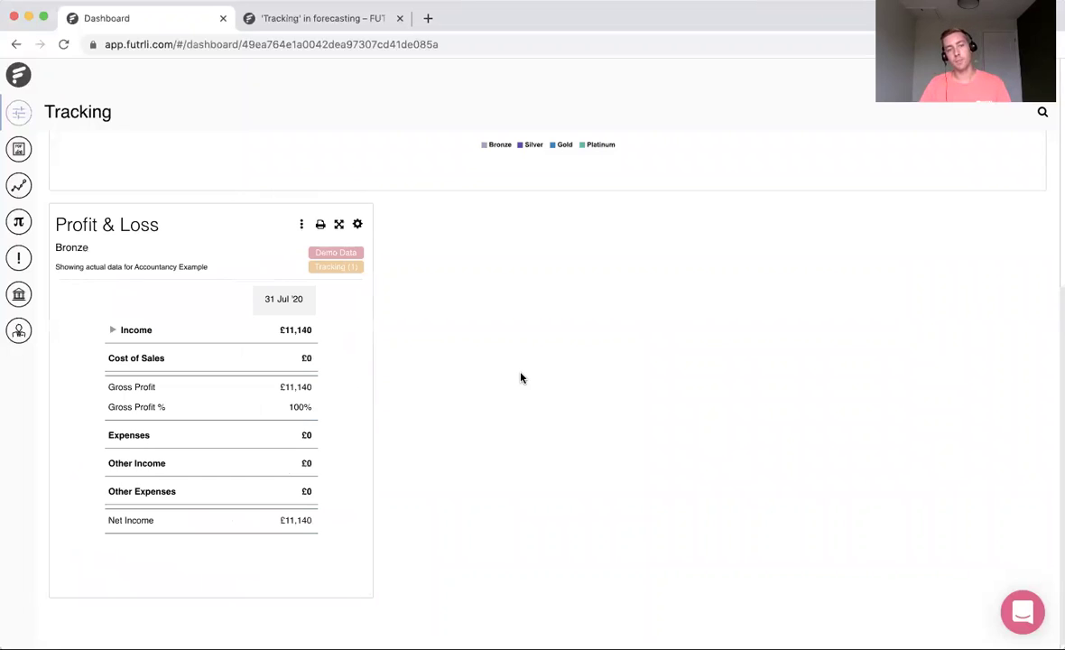
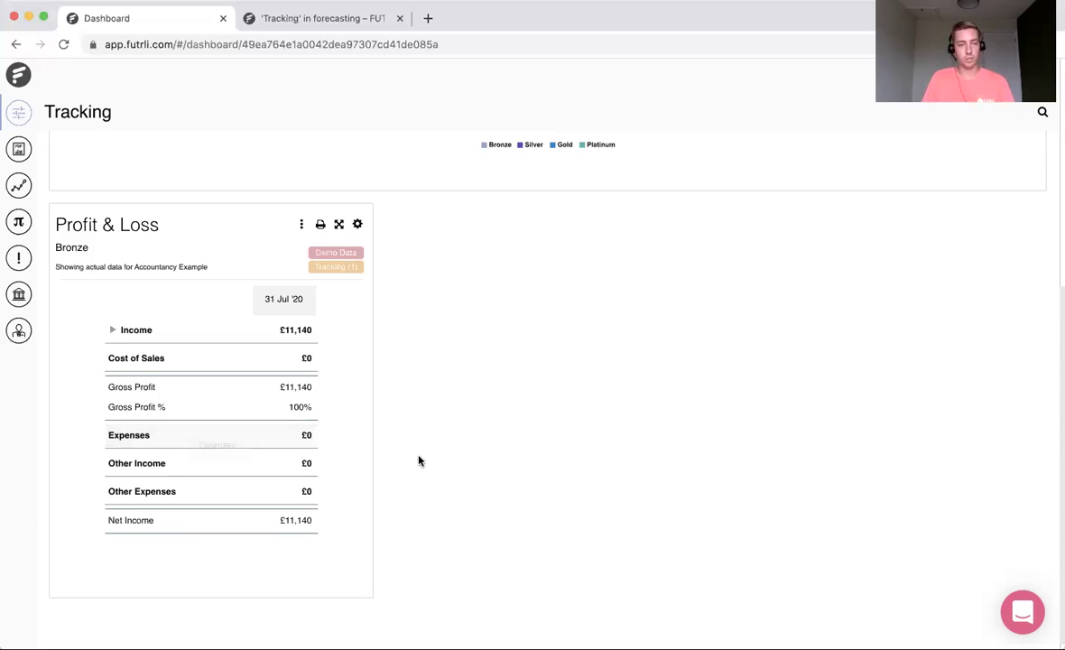
# Duplicate the Bronze Profit & Loss card to the Tracking board and place the copy directly beside the original.
pyautogui.click(302, 224)
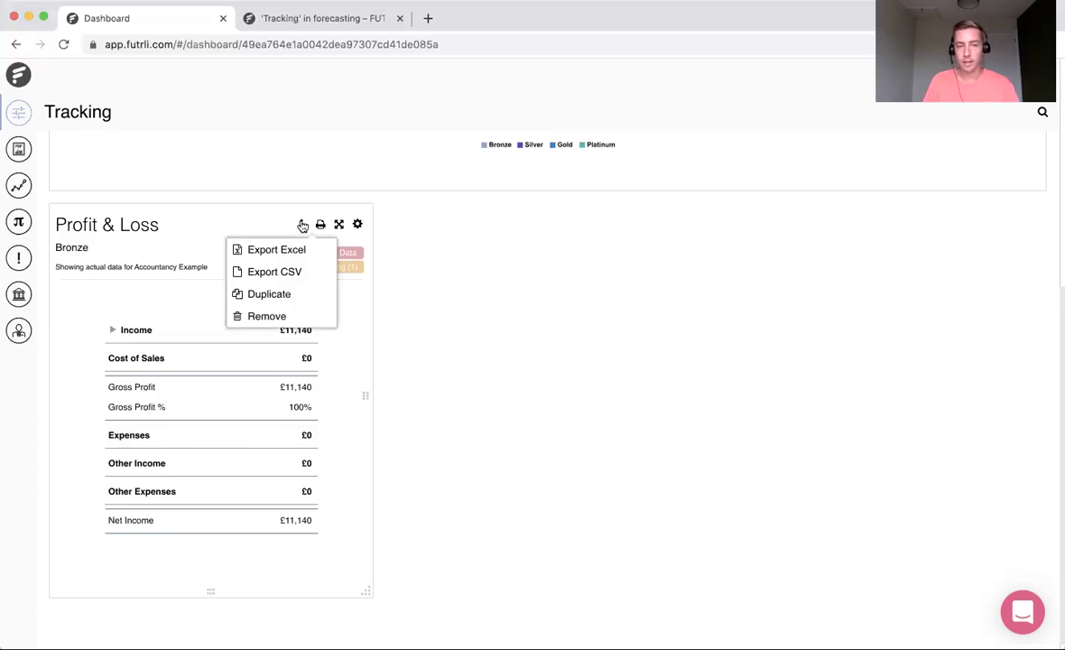
pyautogui.click(269, 294)
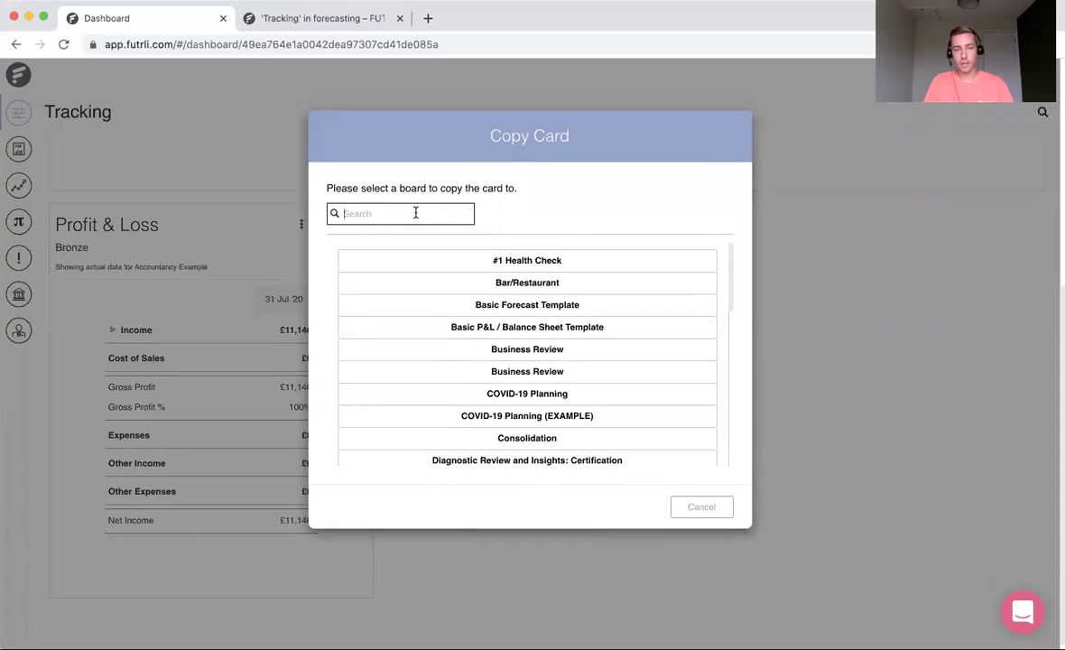
pyautogui.write('tracki')
pyautogui.click(542, 284)
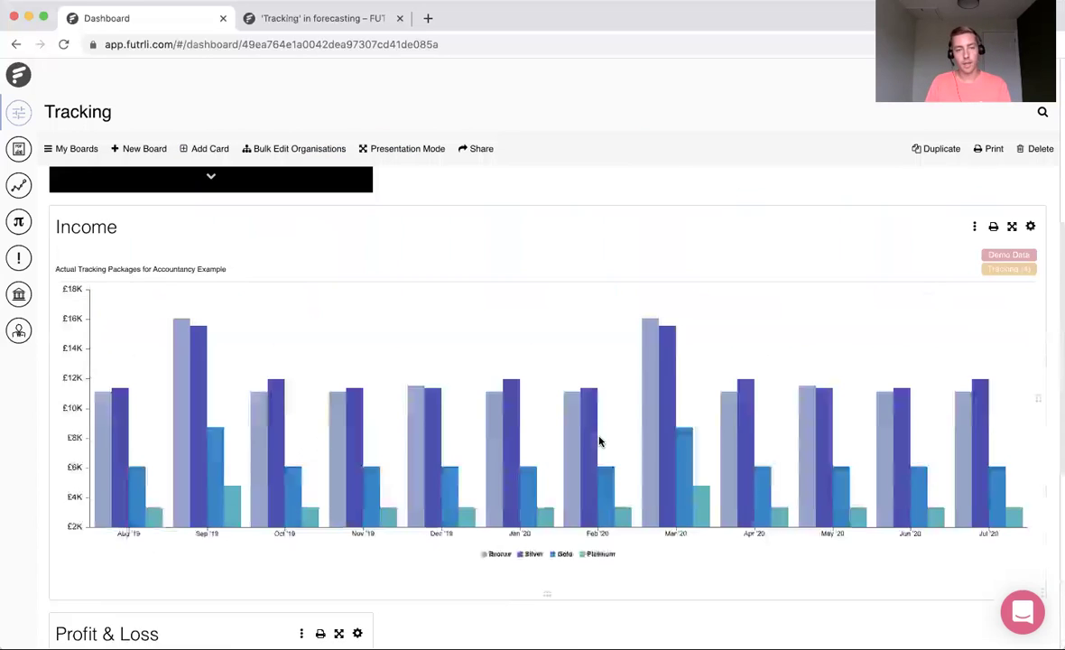
pyautogui.moveTo(307, 192); pyautogui.dragTo(701, 545)
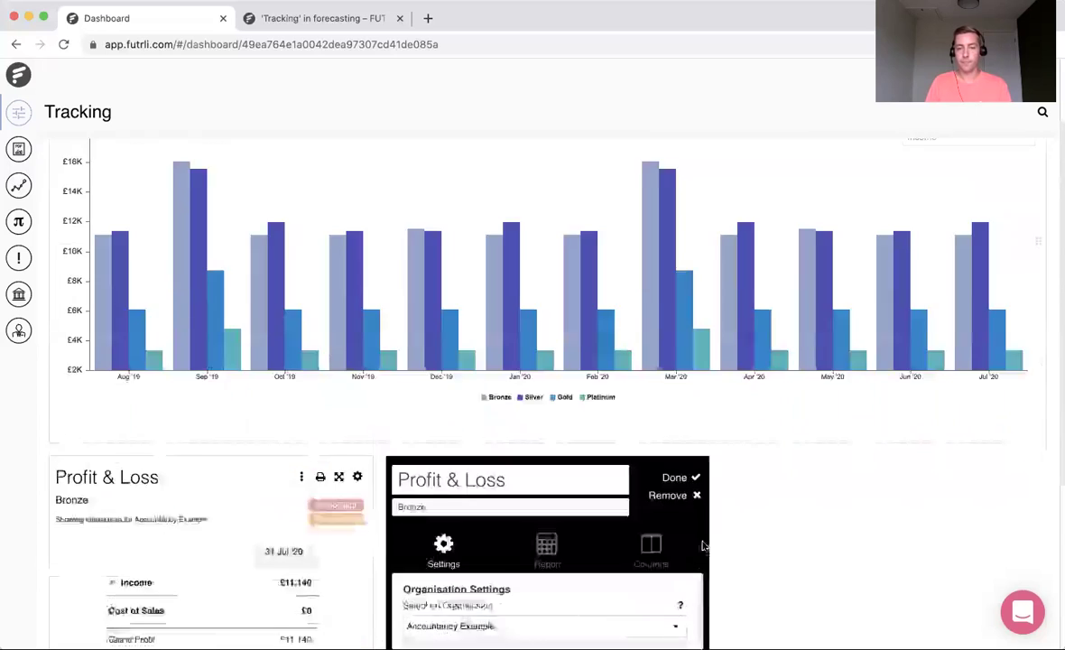
# Change the copied Profit & Loss card's description to Silver, replace its Bronze tracking option with Silver, and finish editing.
pyautogui.moveTo(445, 281); pyautogui.dragTo(353, 280)
pyautogui.write('Silver')
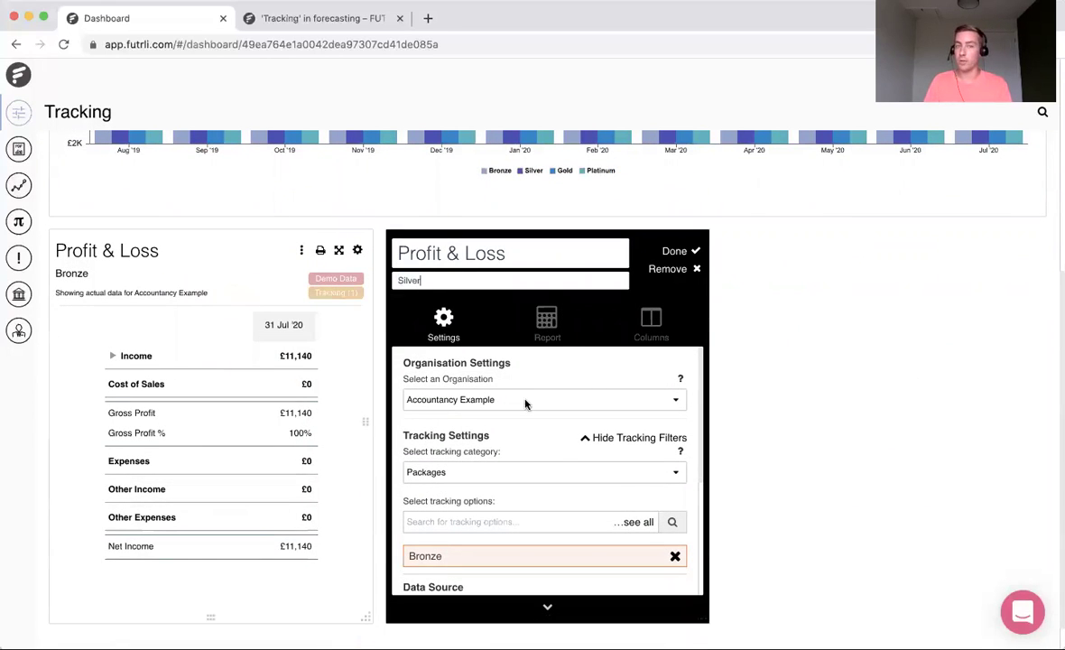
pyautogui.click(675, 557)
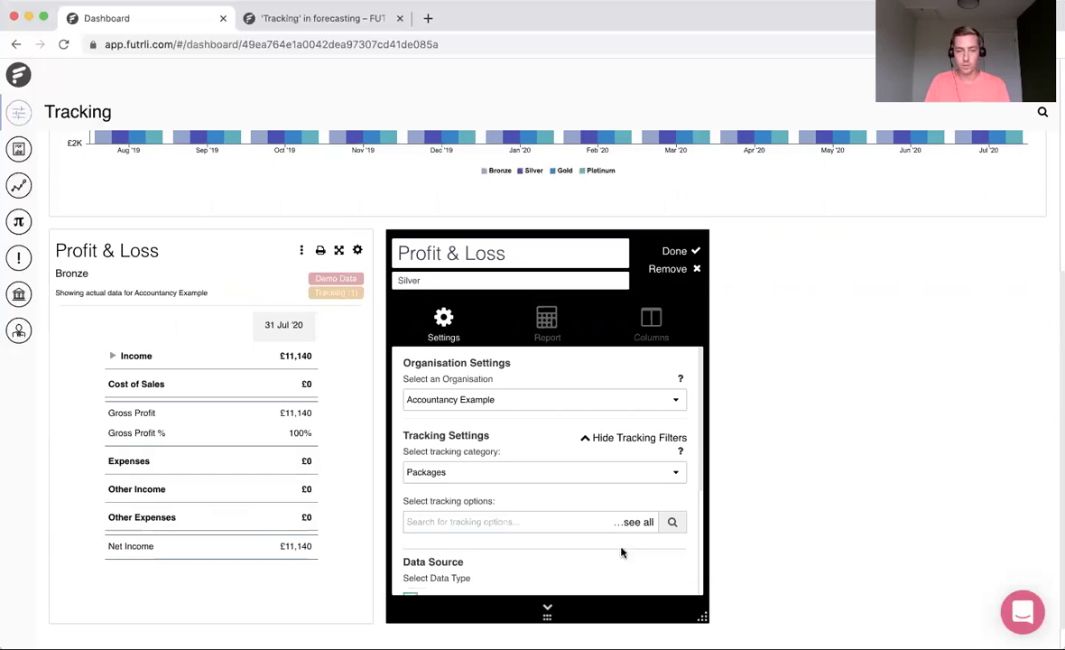
pyautogui.click(541, 522)
pyautogui.write('silver')
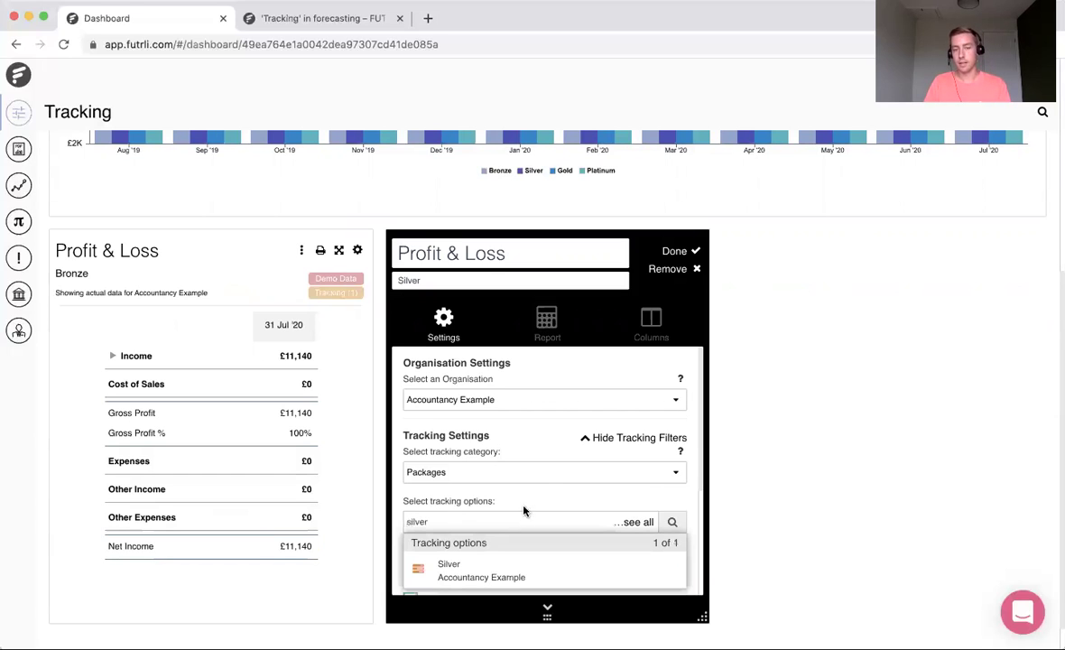
pyautogui.click(483, 568)
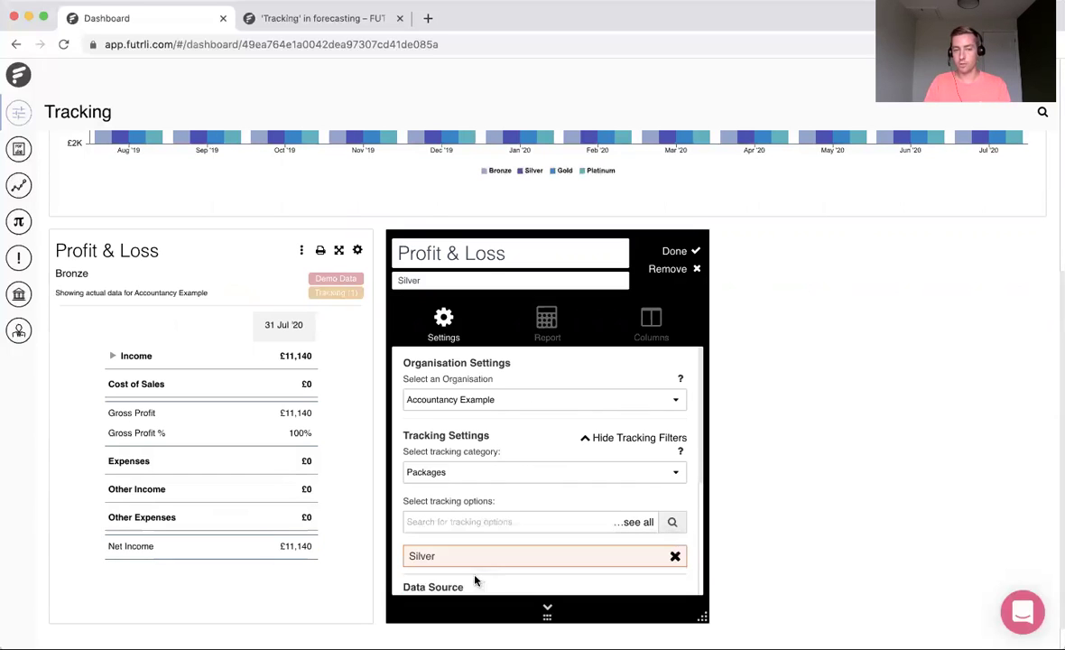
pyautogui.click(677, 251)
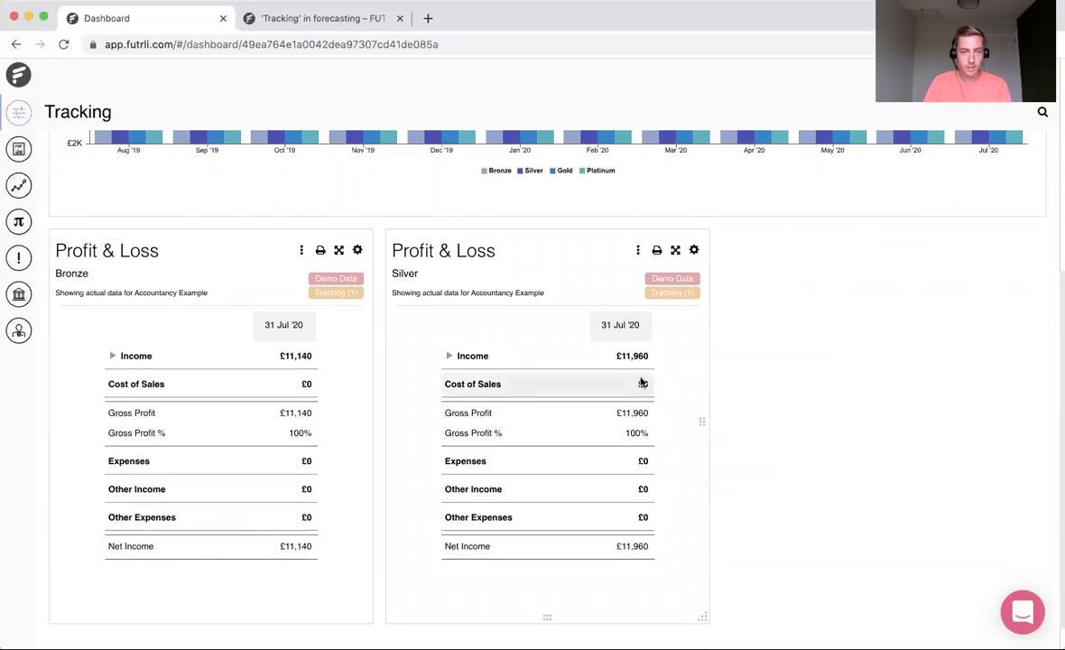
# Duplicate the Silver Profit & Loss card to the Tracking board and place the copy beside the Silver card.
pyautogui.moveTo(673, 294)
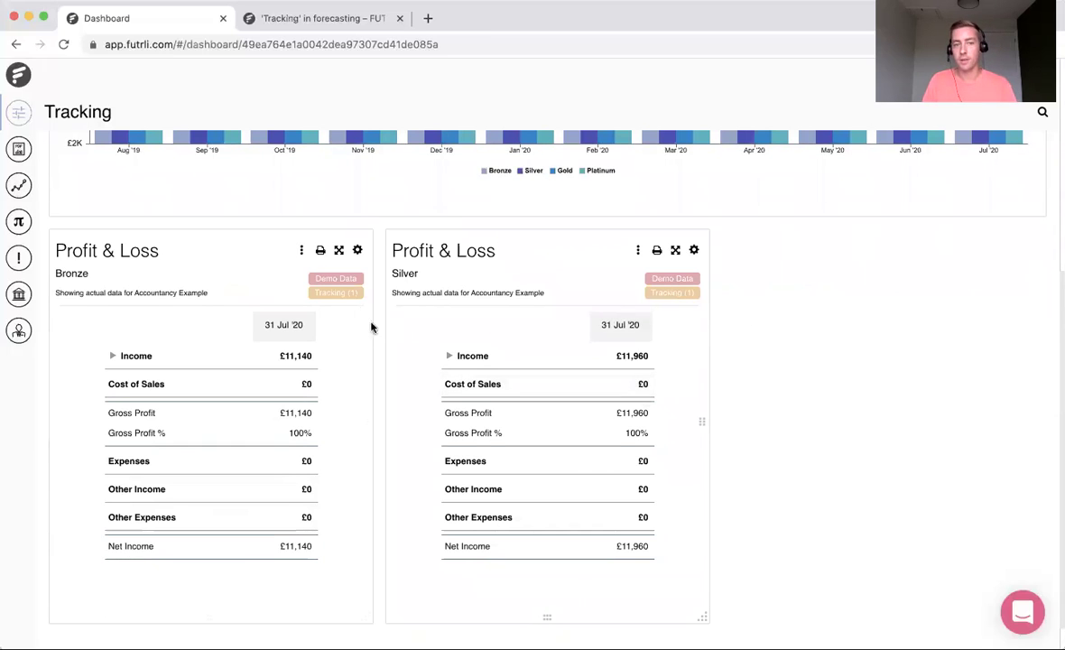
pyautogui.moveTo(353, 295)
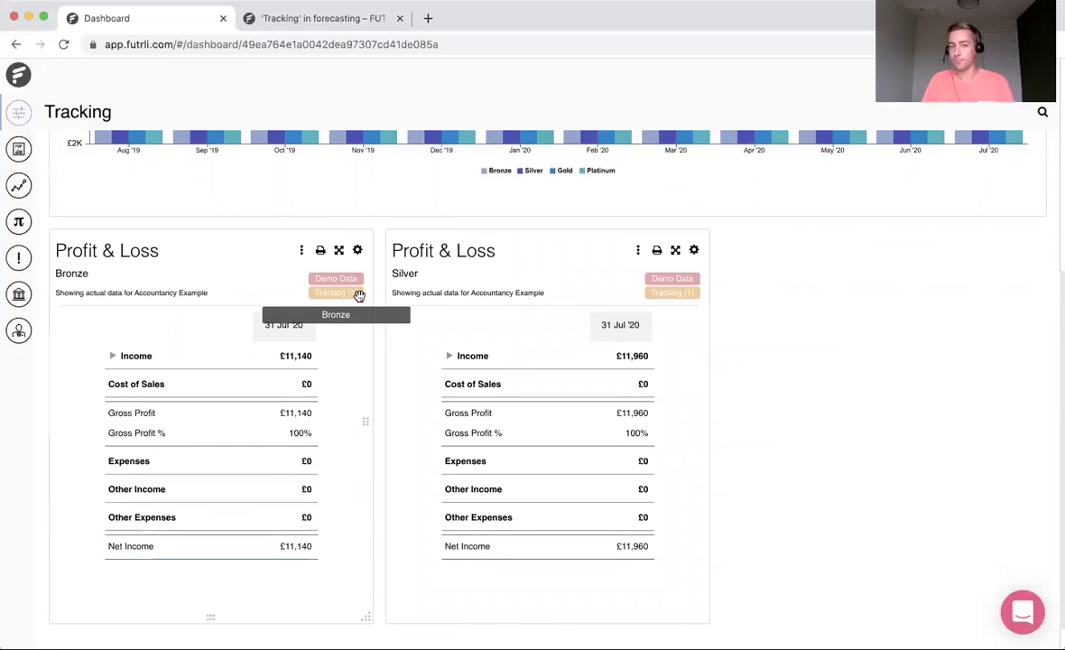
pyautogui.click(637, 251)
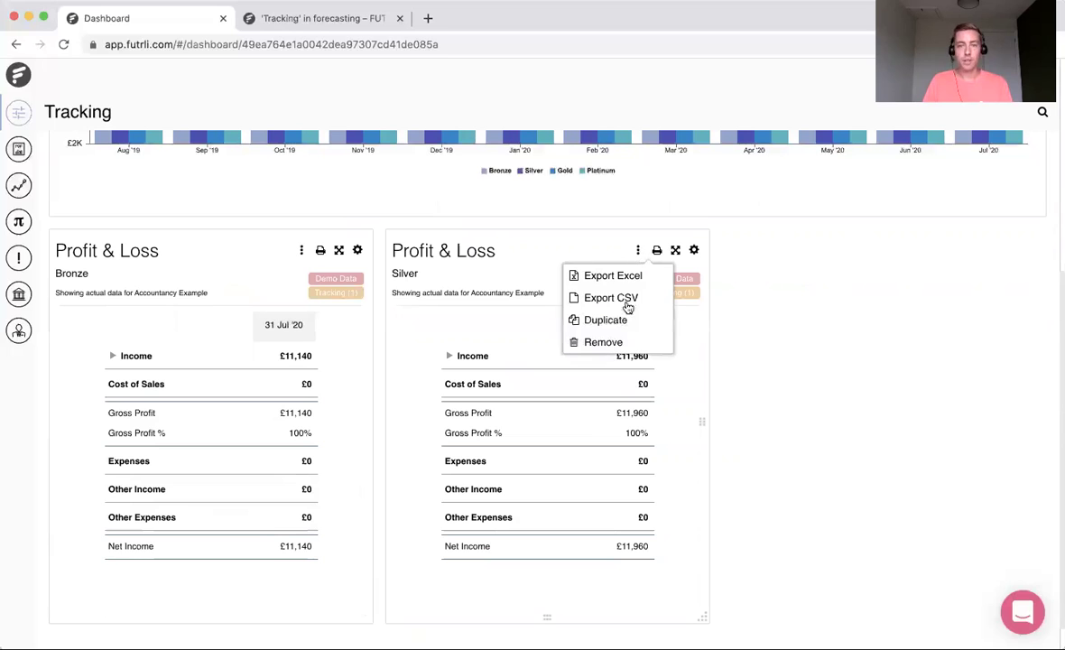
pyautogui.click(614, 327)
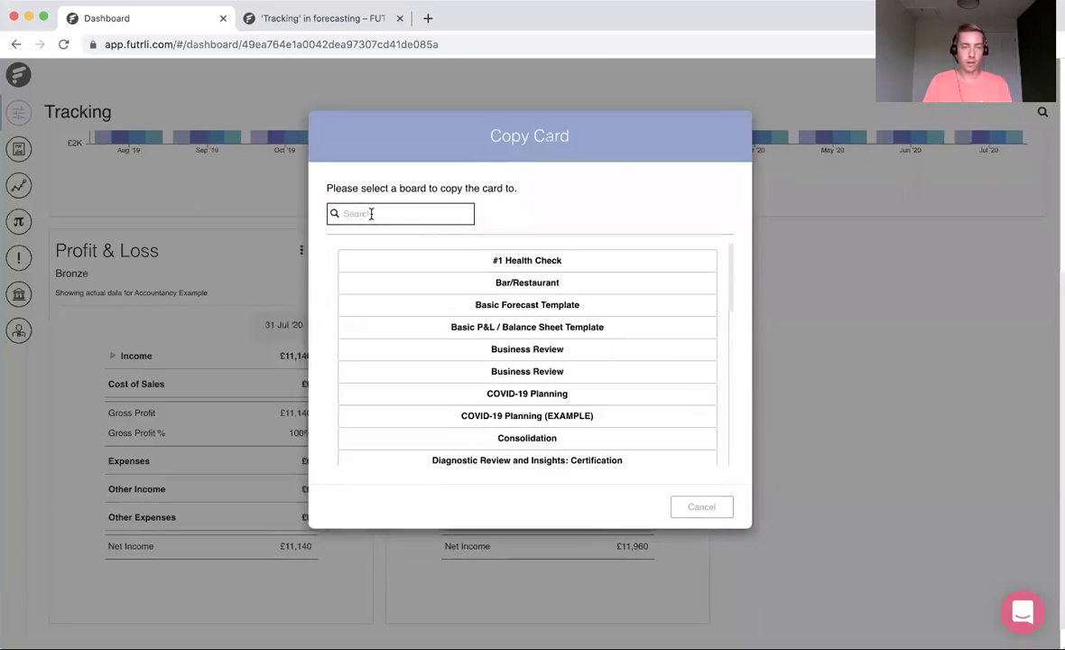
pyautogui.write('tracki')
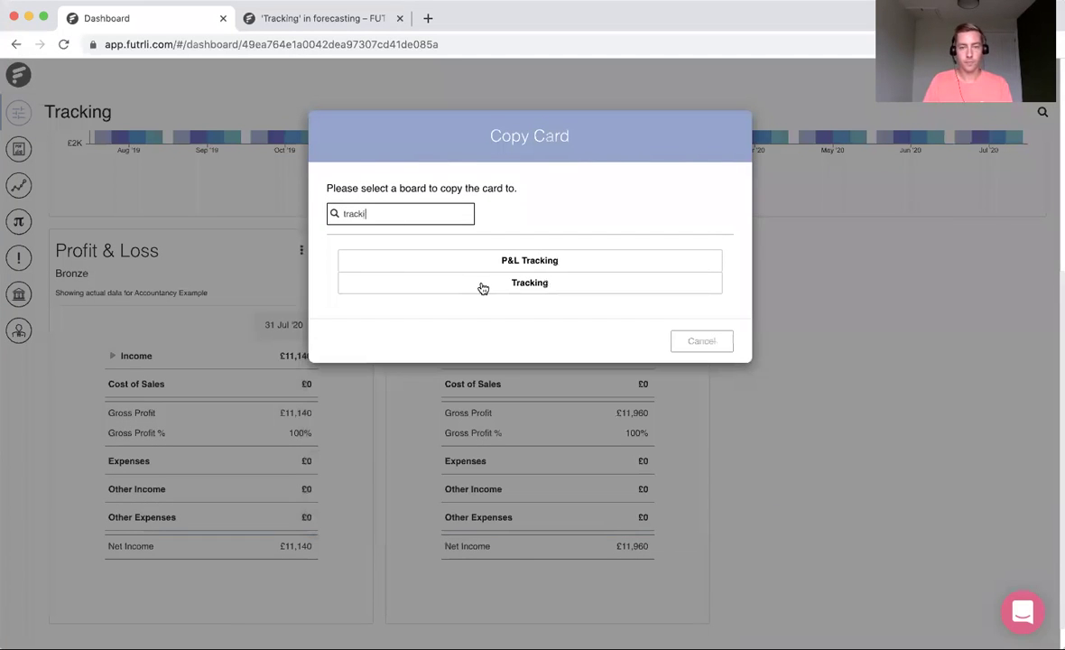
pyautogui.click(480, 282)
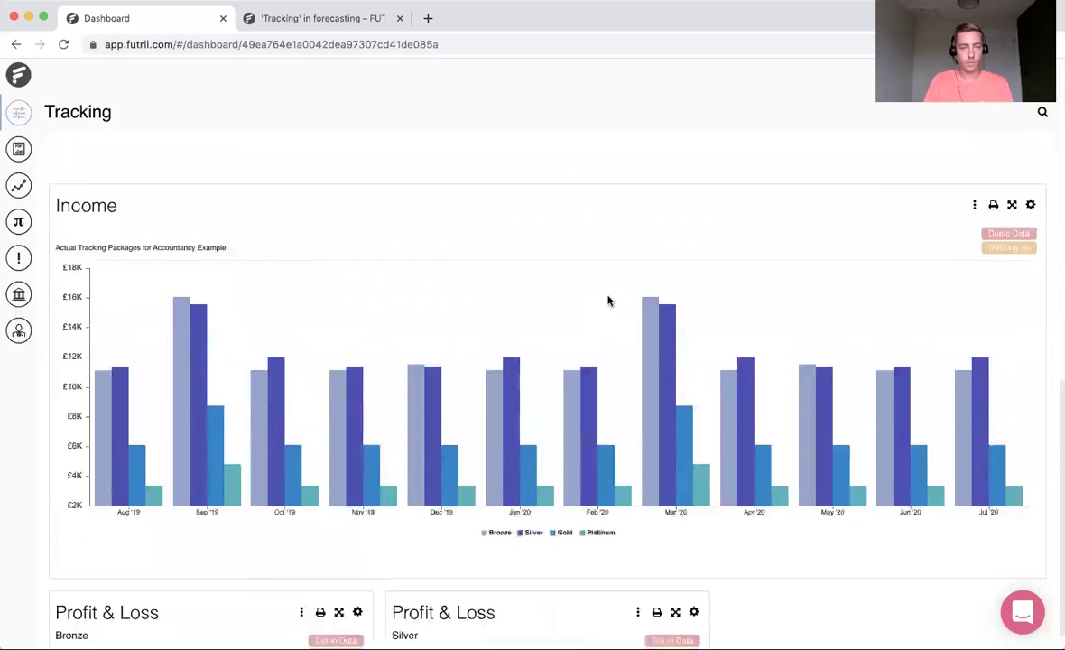
pyautogui.moveTo(364, 247); pyautogui.dragTo(867, 614)
pyautogui.scroll(-5, 828, 502)
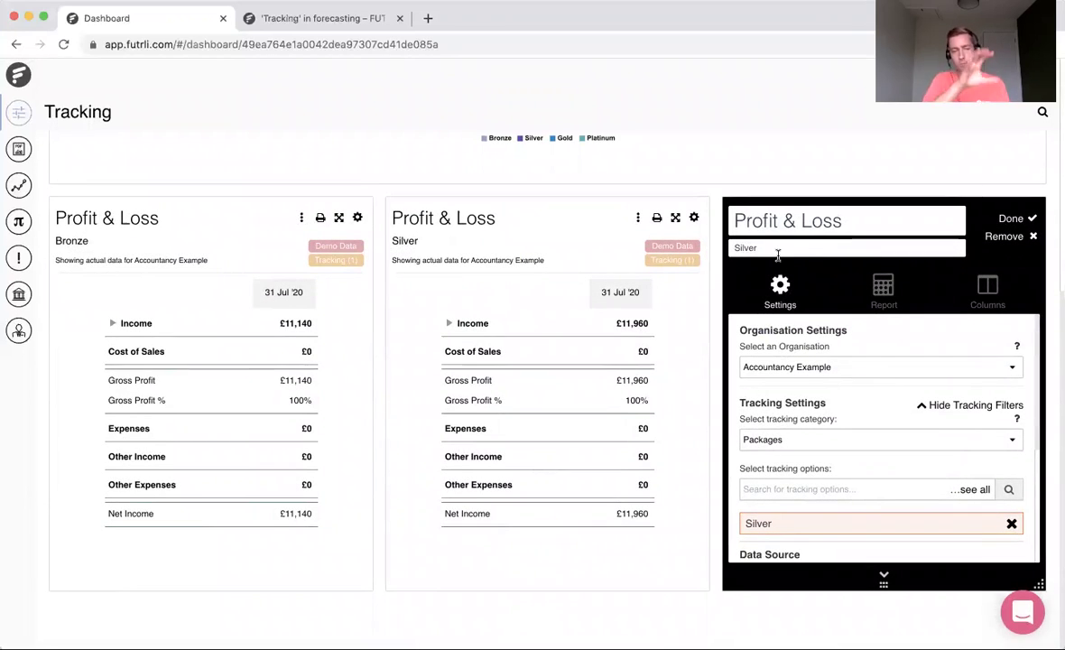
# Change the new copy's description to Gold, replace its Silver tracking option with Gold, and finish editing.
pyautogui.moveTo(773, 247); pyautogui.dragTo(676, 246)
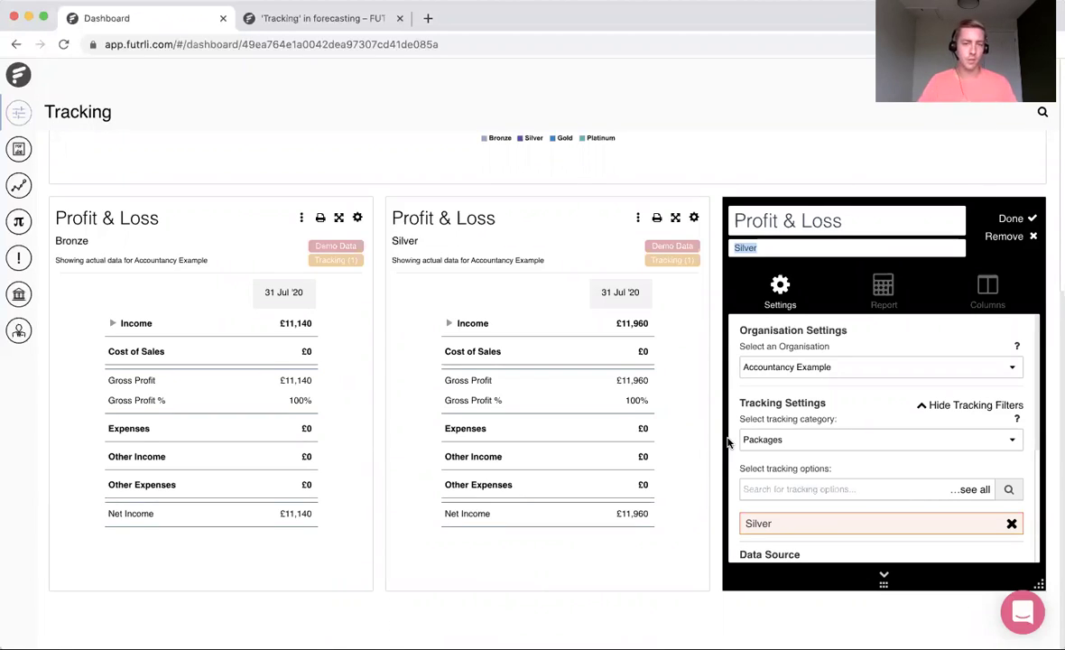
pyautogui.write('Gold')
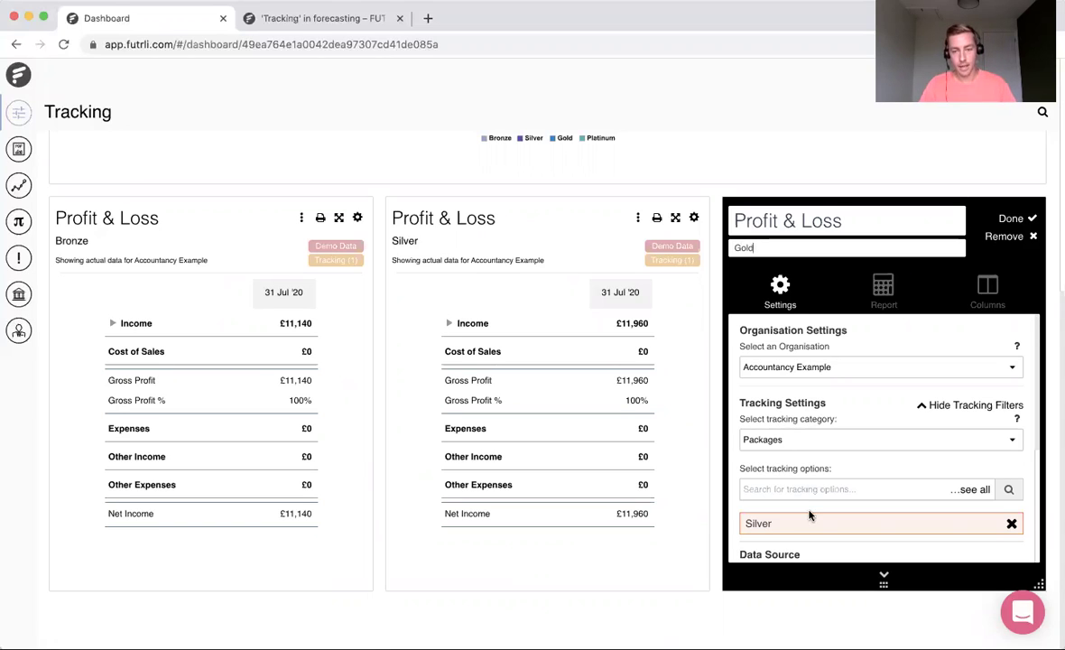
pyautogui.click(1012, 523)
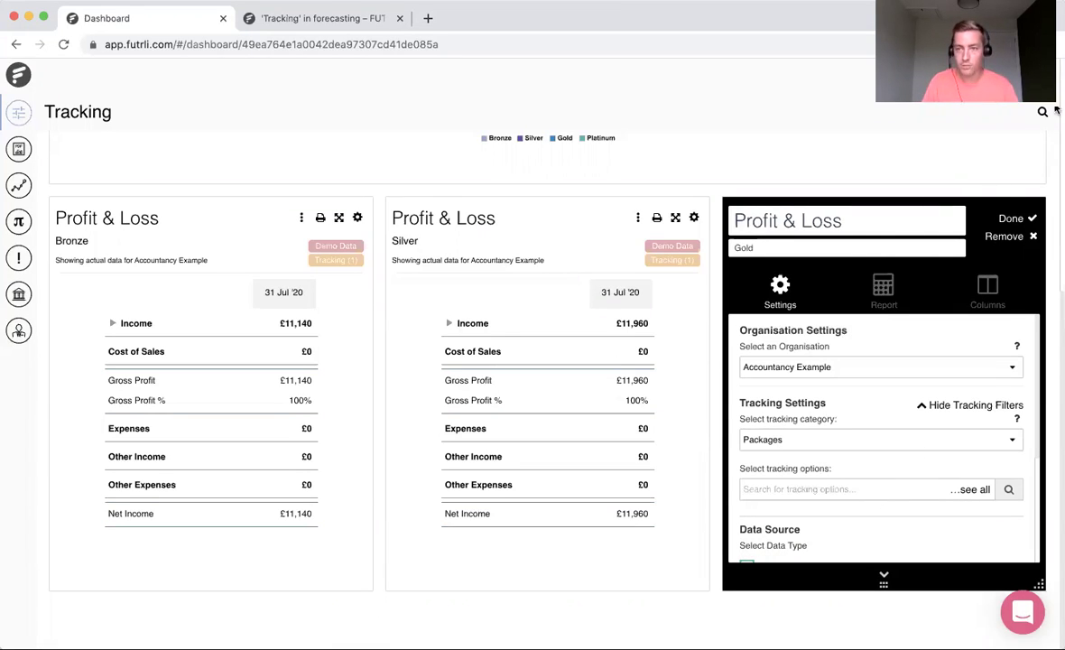
pyautogui.click(808, 493)
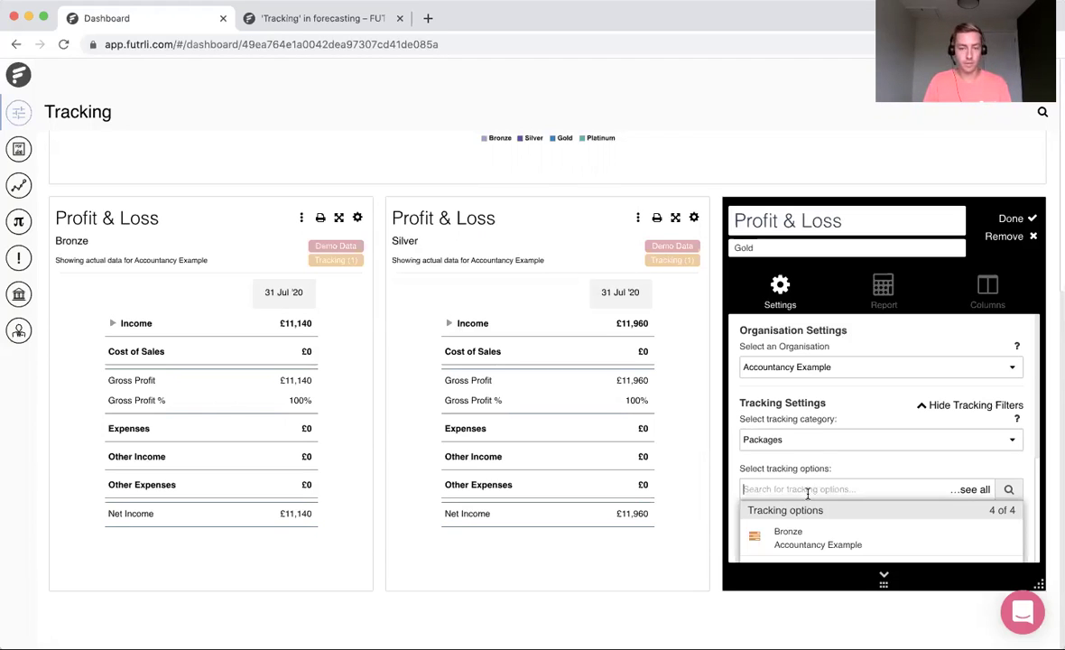
pyautogui.scroll(-2, 817, 452)
pyautogui.click(809, 514)
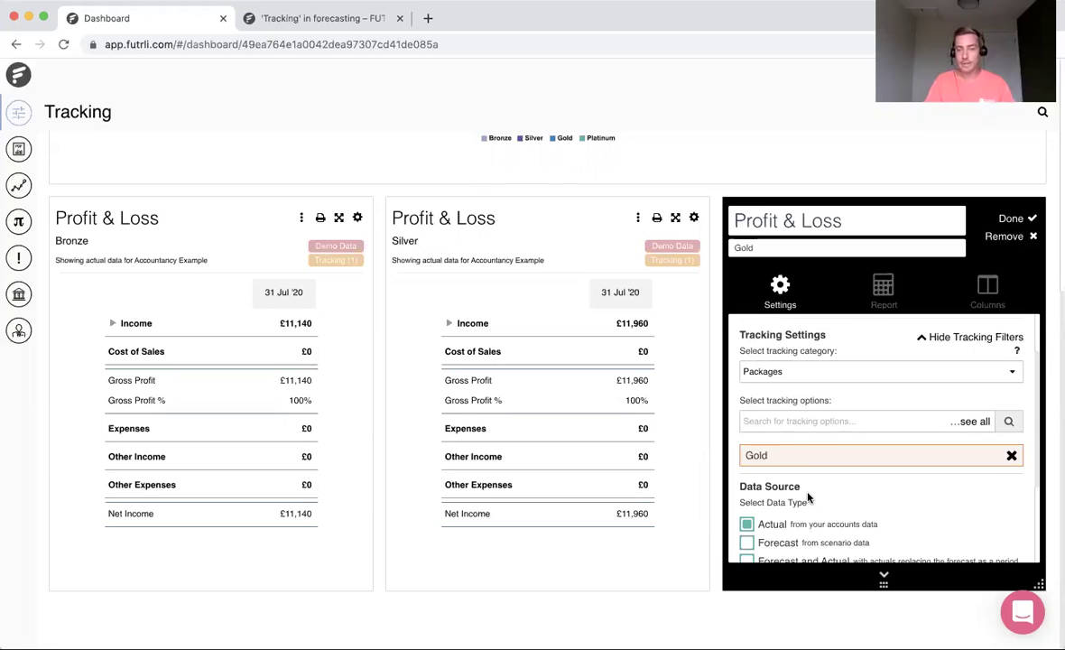
pyautogui.scroll(-3, 809, 496)
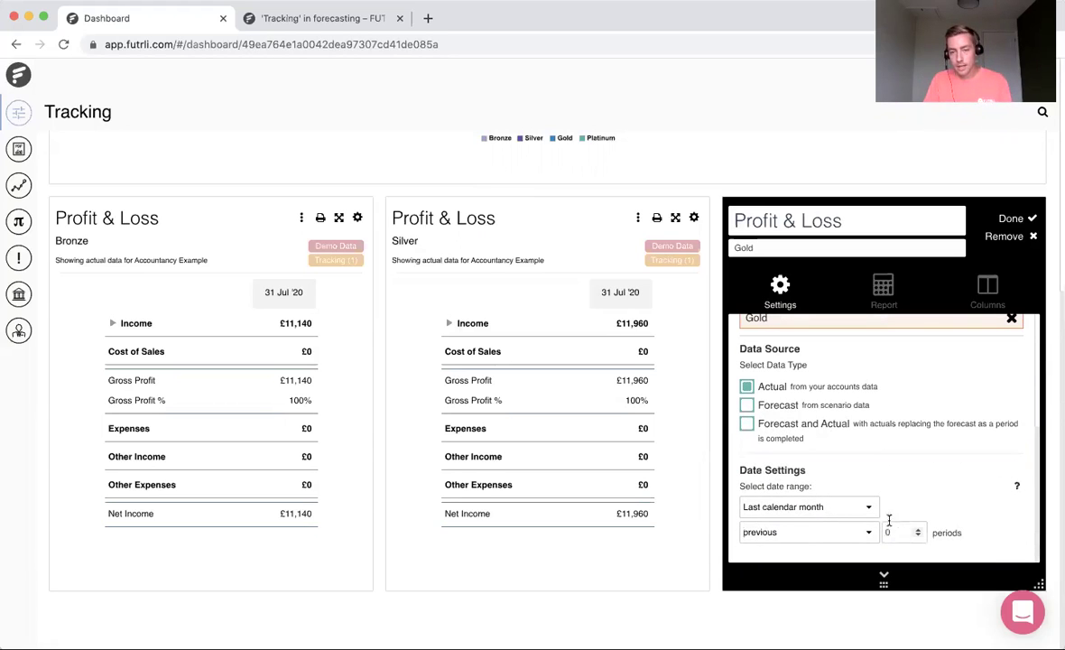
pyautogui.scroll(3, 932, 417)
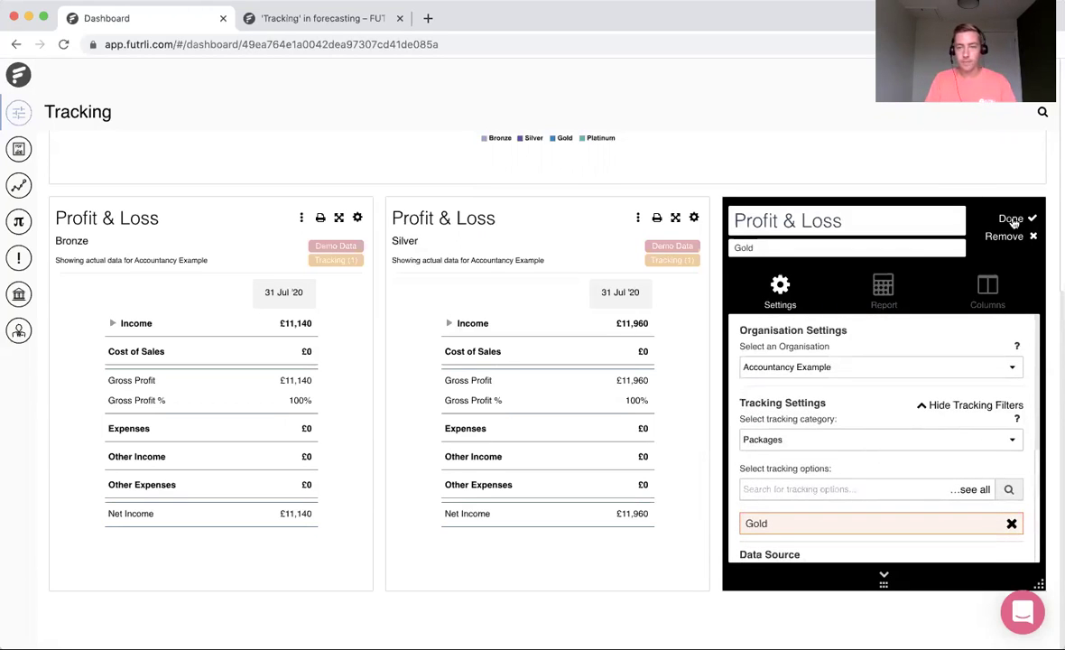
pyautogui.click(1012, 219)
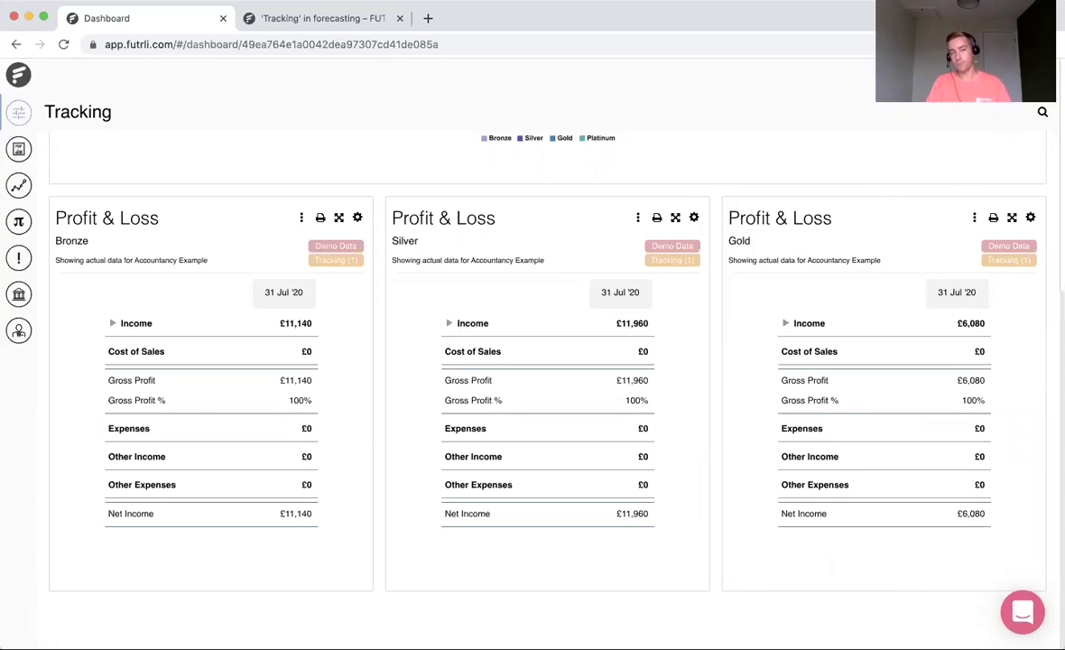
# Add a Balance Sheet card to the end of the Tracking board and widen it to the full board width.
pyautogui.scroll(5, 548, 361)
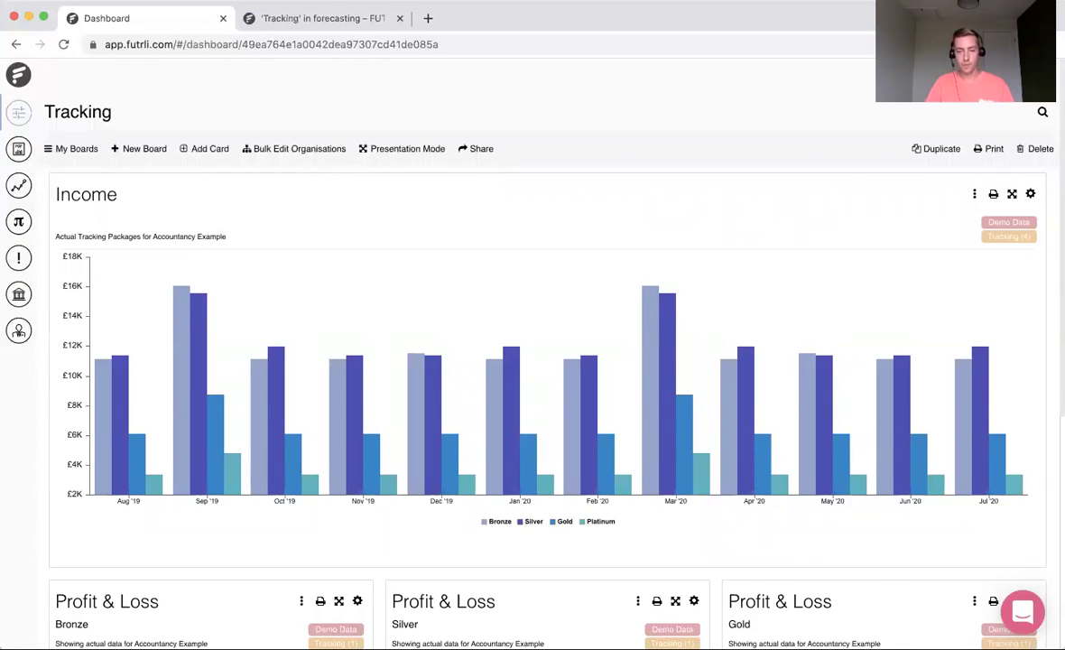
pyautogui.scroll(-5, 547, 361)
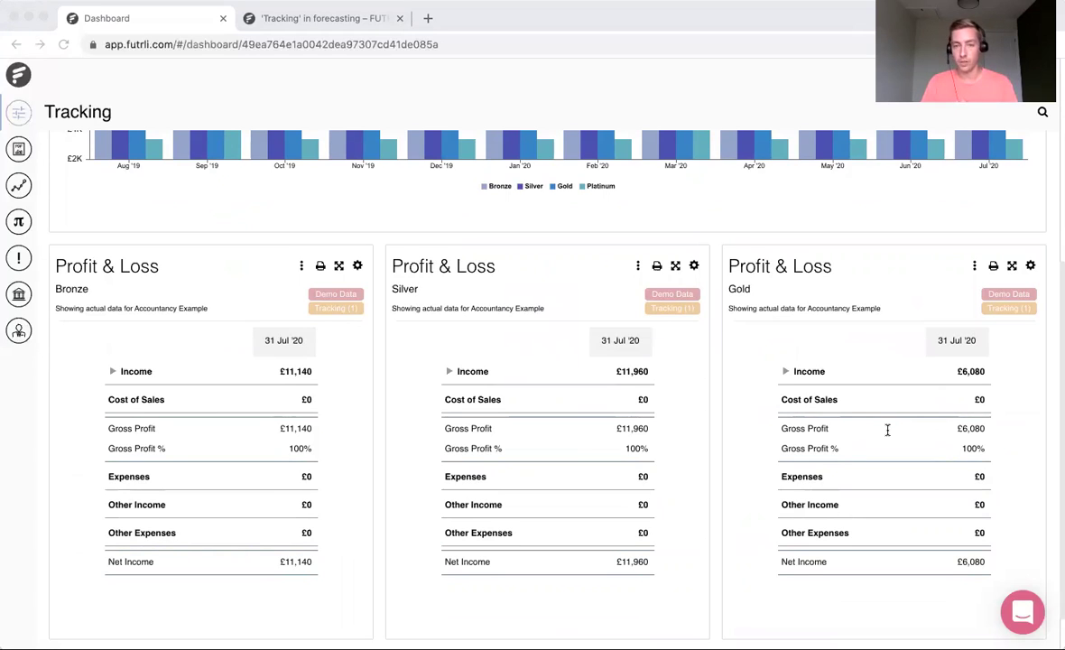
pyautogui.click(378, 411)
pyautogui.scroll(3, 238, 226)
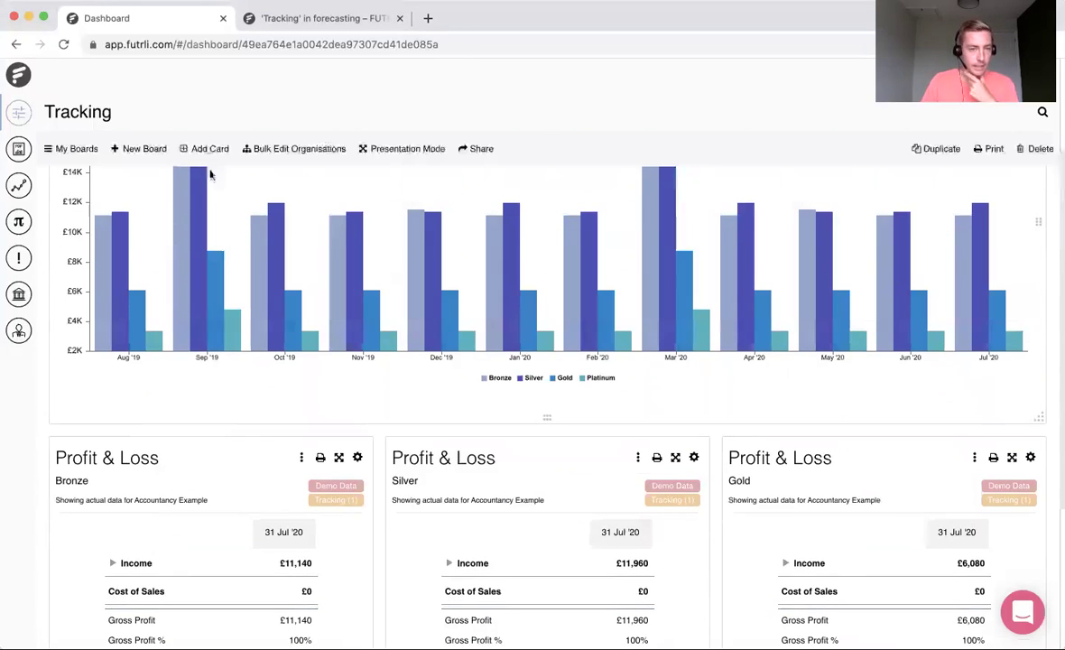
pyautogui.click(207, 149)
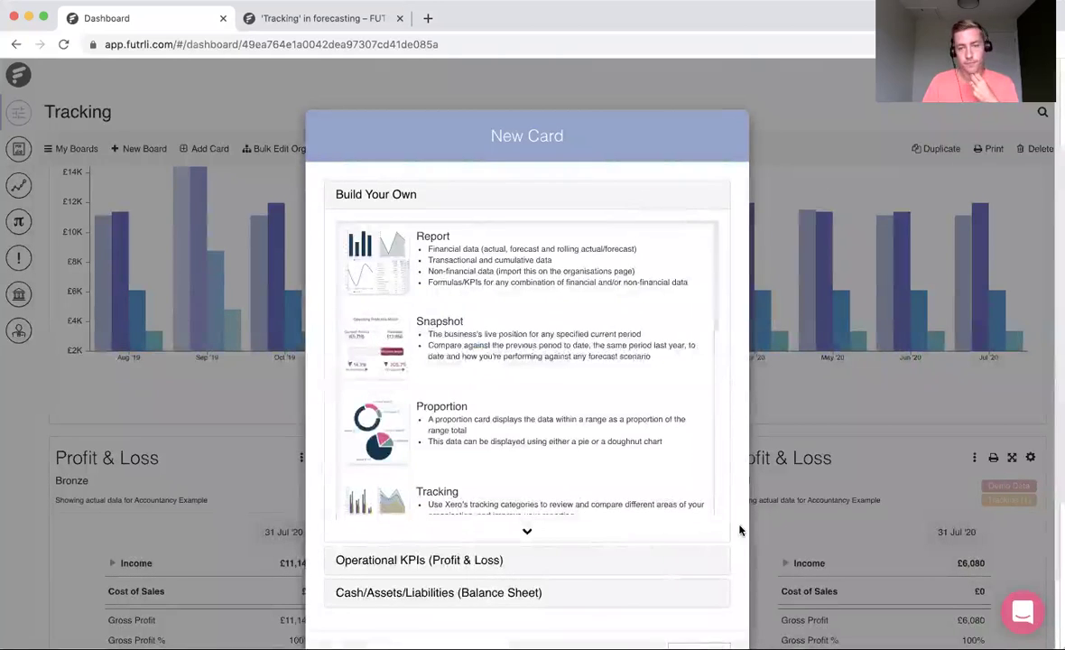
pyautogui.scroll(-1, 731, 531)
pyautogui.click(329, 577)
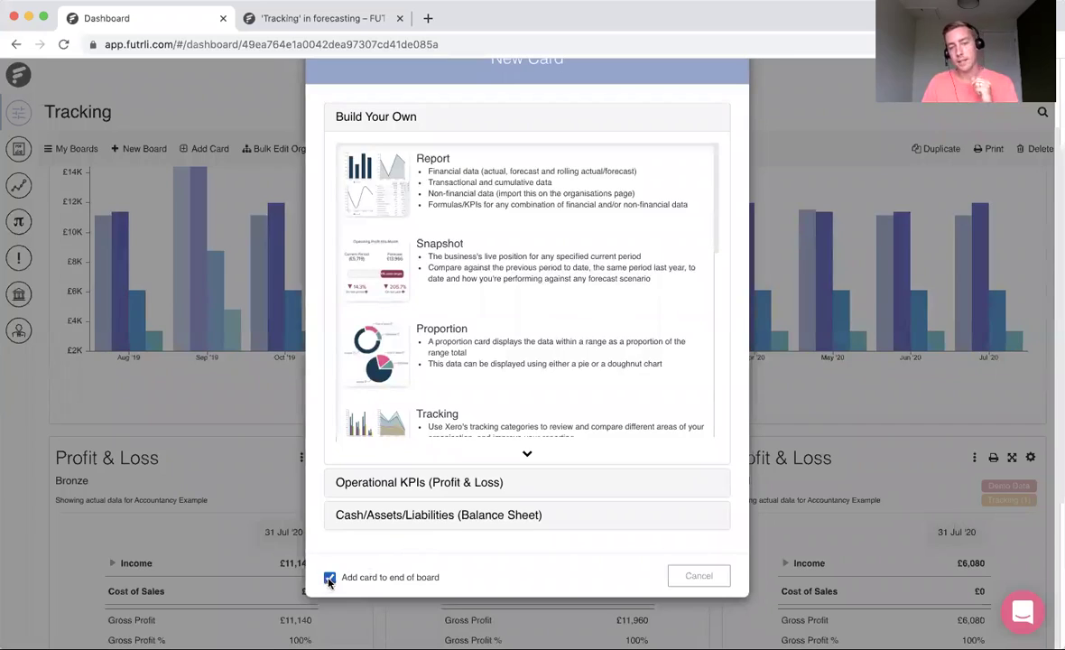
pyautogui.click(458, 517)
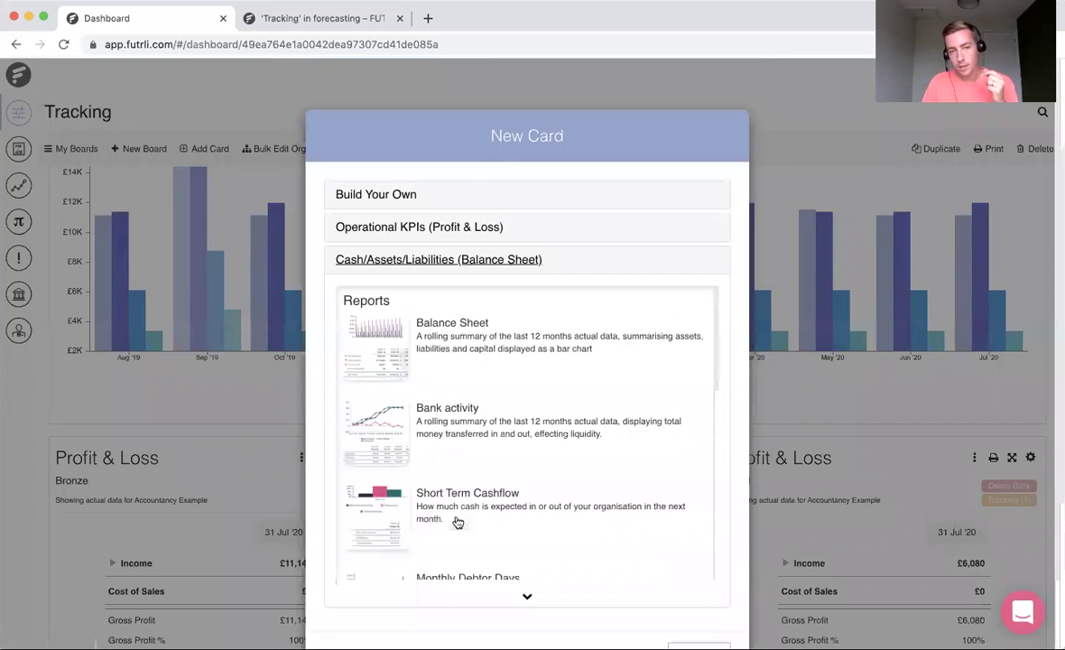
pyautogui.click(485, 341)
pyautogui.scroll(-8, 671, 460)
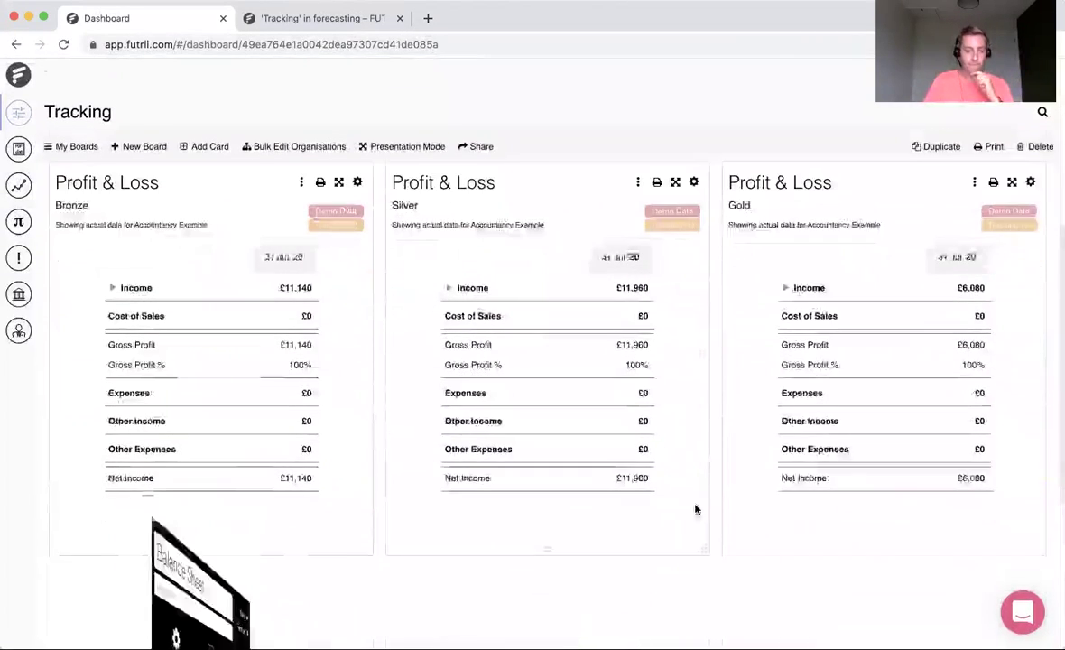
pyautogui.scroll(-5, 695, 511)
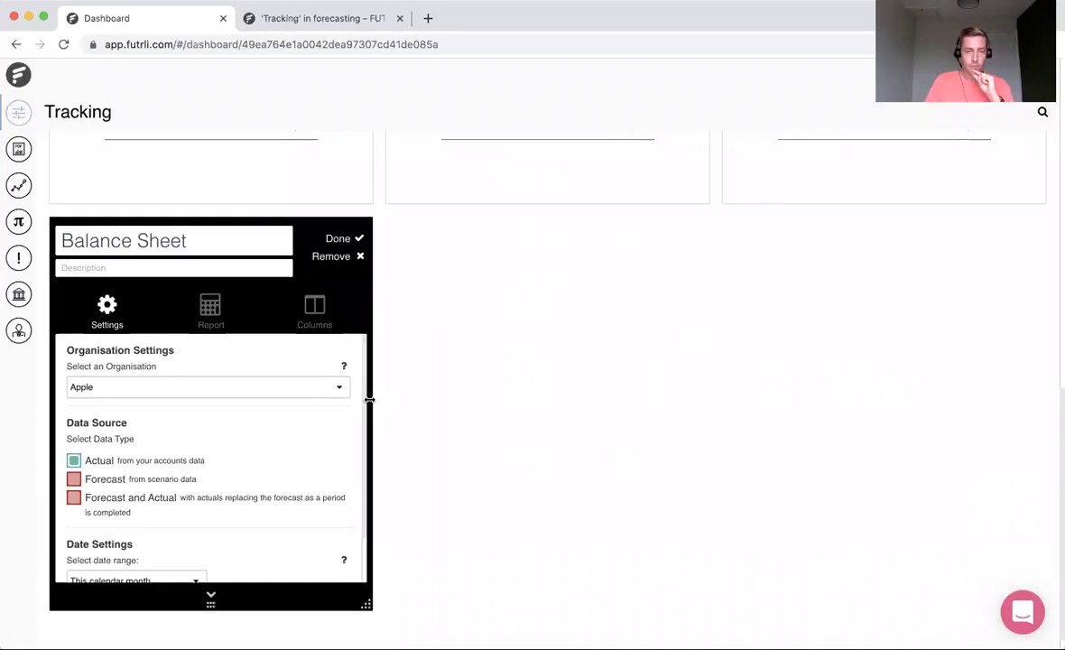
pyautogui.moveTo(369, 399); pyautogui.dragTo(815, 380)
# Set the Balance Sheet card's organisation to Accountancy Example and its date range to last calendar month.
pyautogui.click(424, 388)
pyautogui.click(424, 388)
pyautogui.click(424, 390)
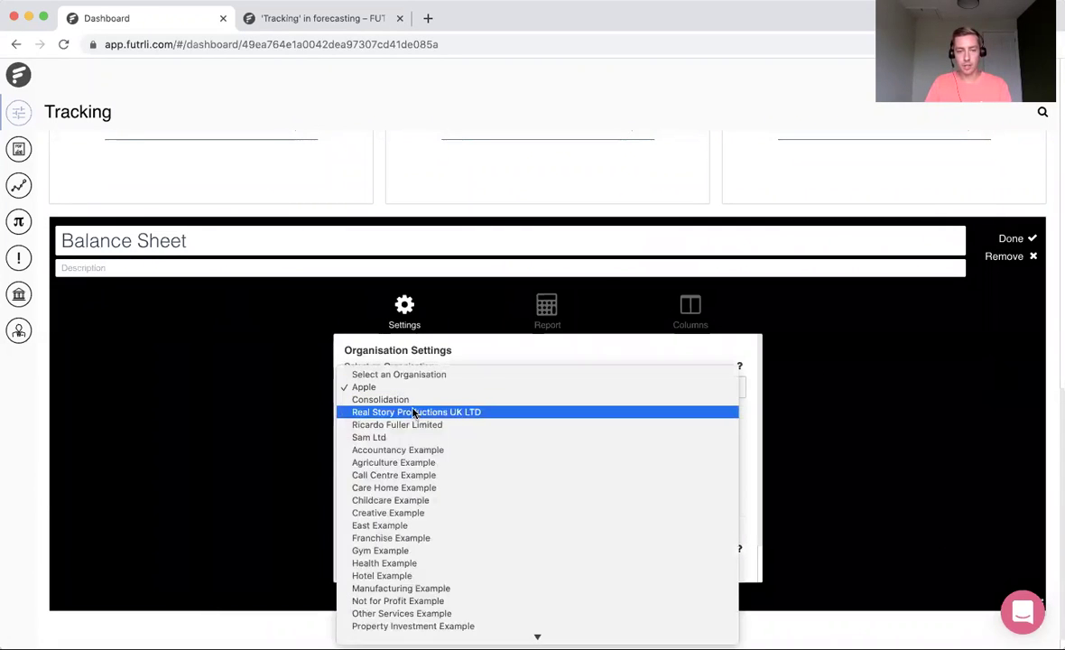
pyautogui.click(409, 450)
pyautogui.scroll(-3, 519, 521)
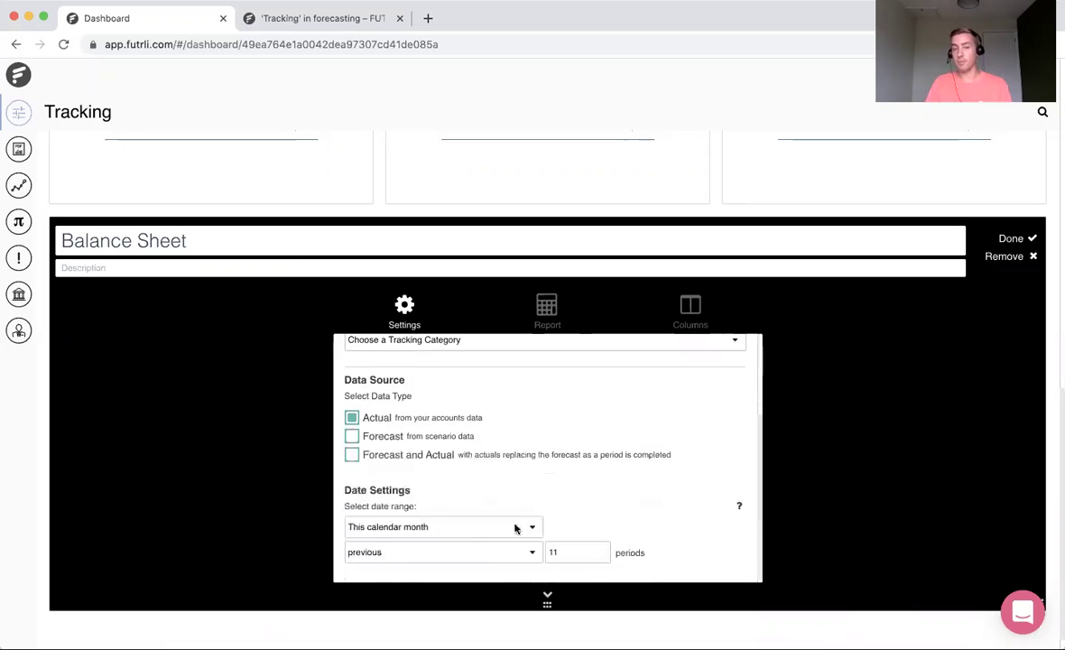
pyautogui.click(468, 528)
pyautogui.click(457, 517)
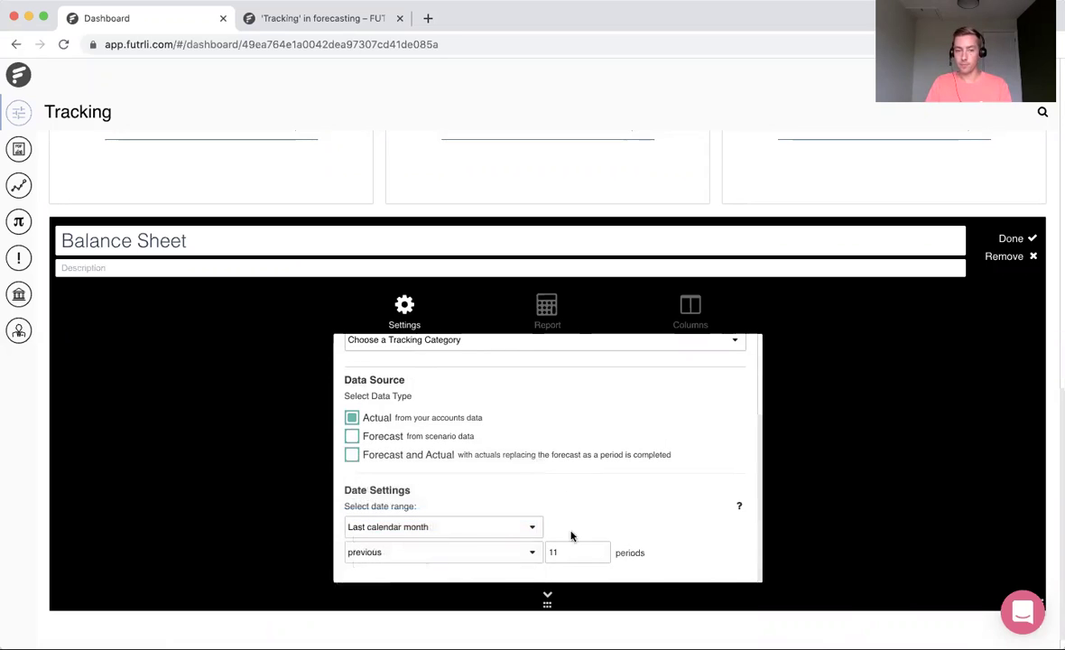
# Turn off the Balance Sheet card's chart, remove its Period % Variance and Period Variance columns, and finish editing.
pyautogui.click(544, 311)
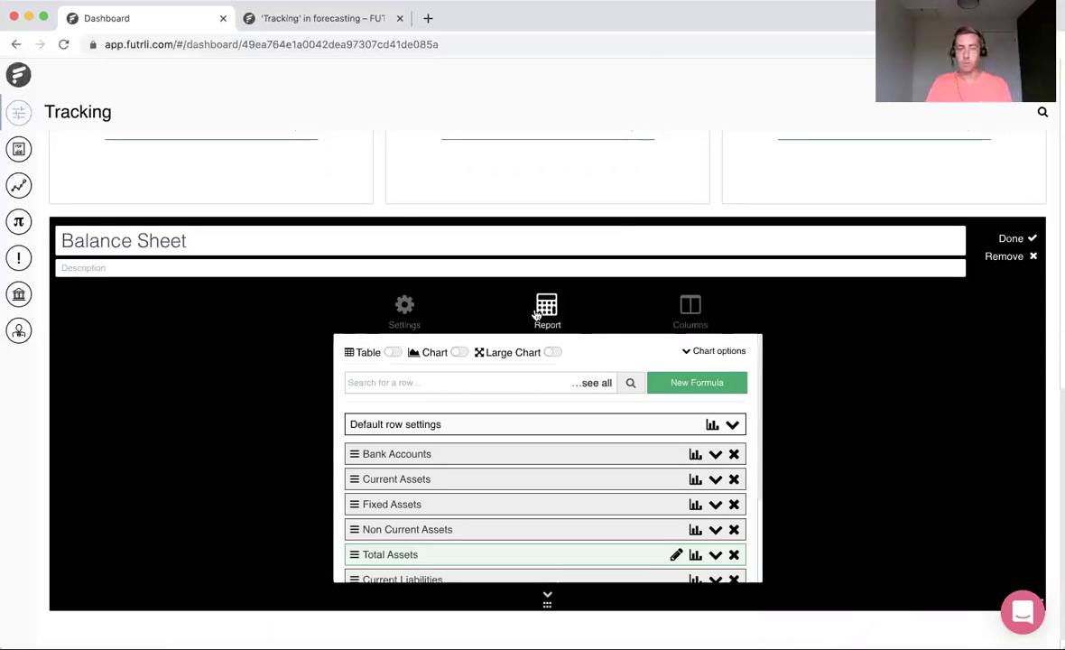
pyautogui.click(460, 353)
pyautogui.click(690, 310)
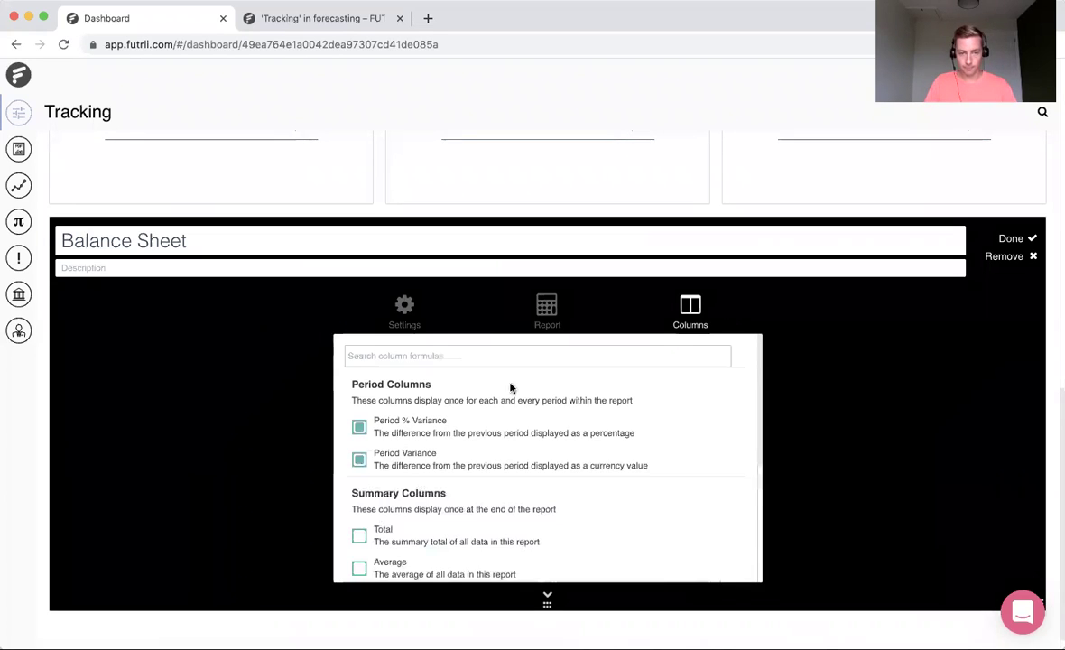
pyautogui.click(1008, 240)
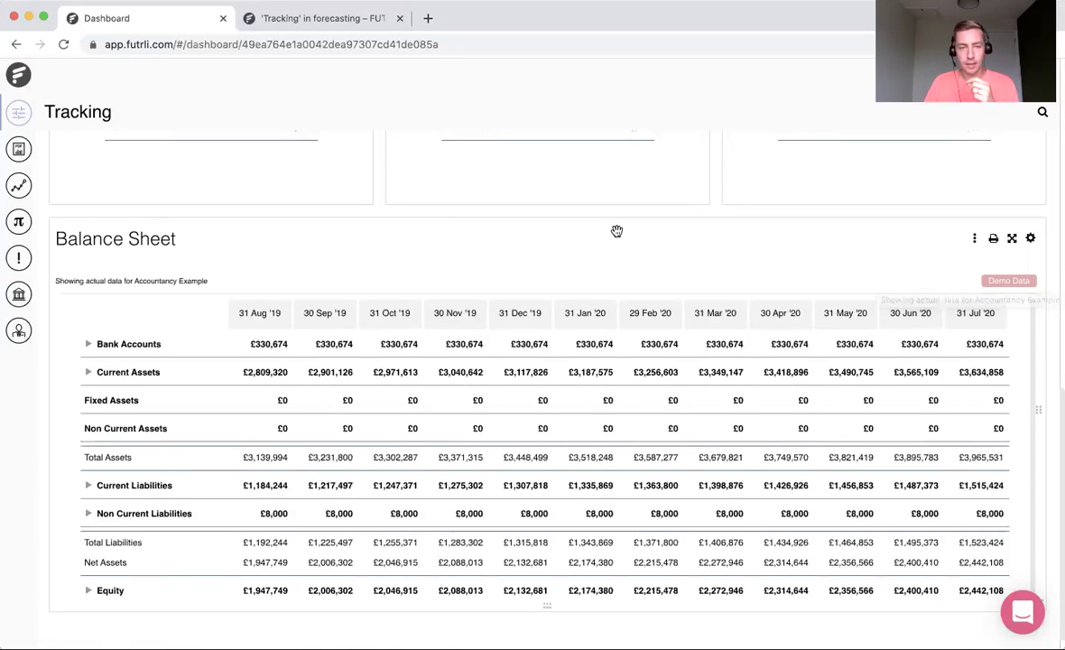
pyautogui.scroll(1, 518, 278)
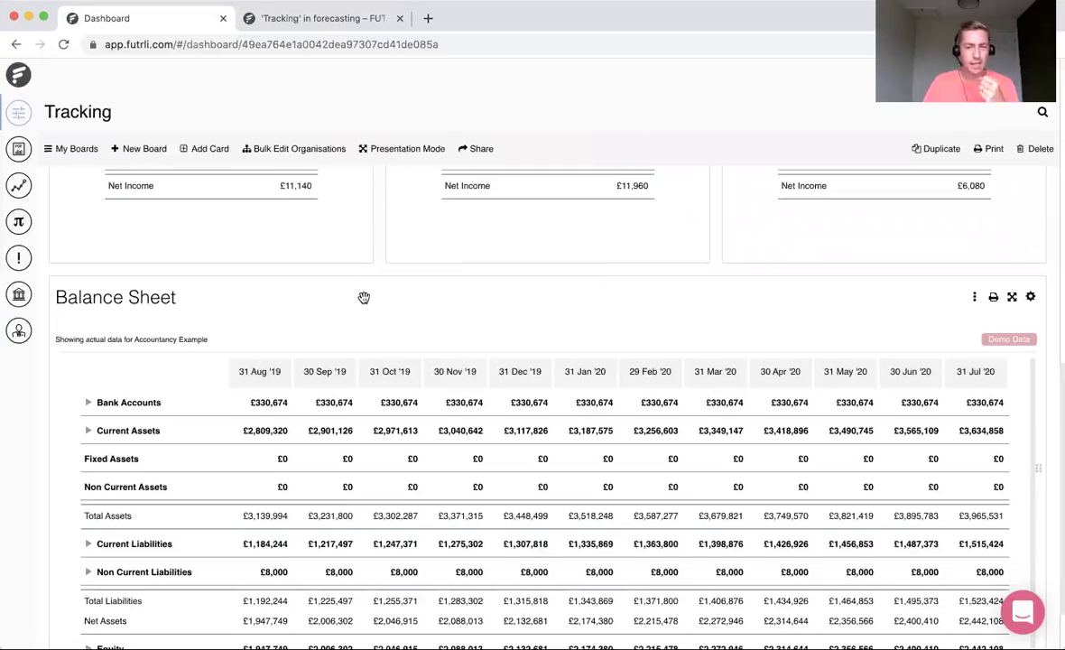
# Add a full-width Tracking card to the end of the Tracking board and title it Bank Balance.
pyautogui.scroll(1, 343, 280)
pyautogui.click(192, 152)
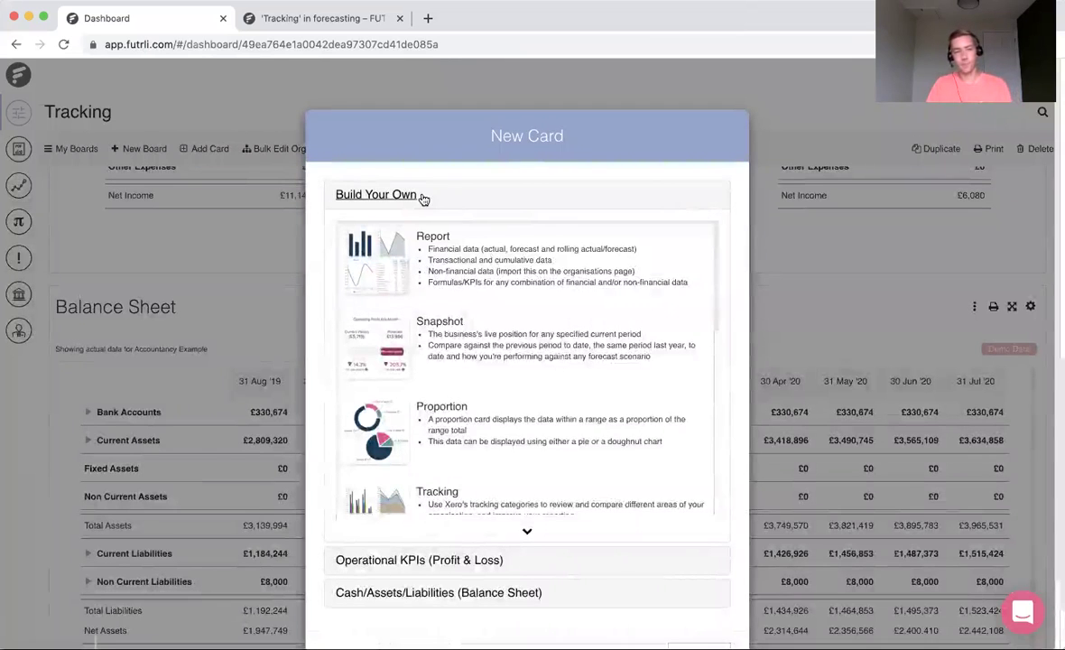
pyautogui.click(421, 196)
pyautogui.click(333, 323)
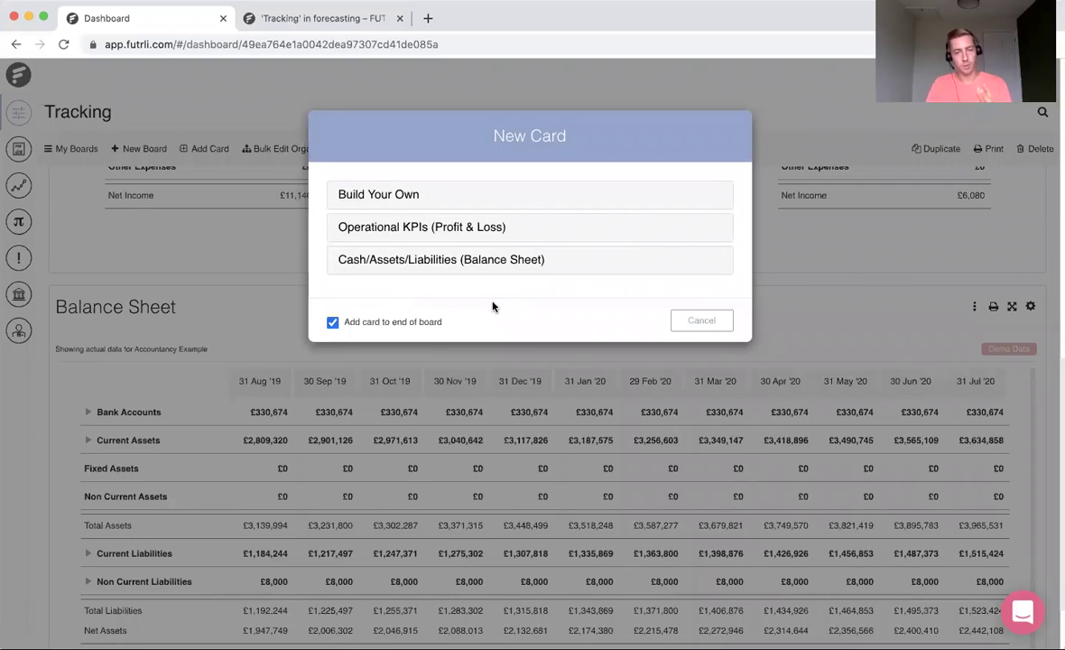
pyautogui.click(418, 191)
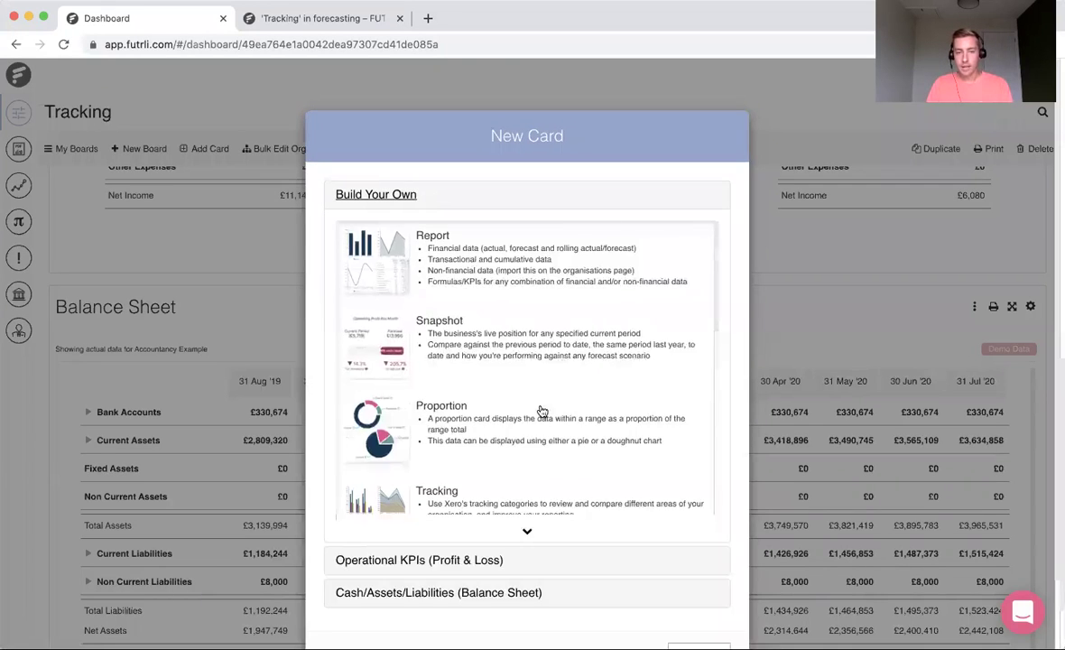
pyautogui.scroll(-3, 532, 411)
pyautogui.click(522, 408)
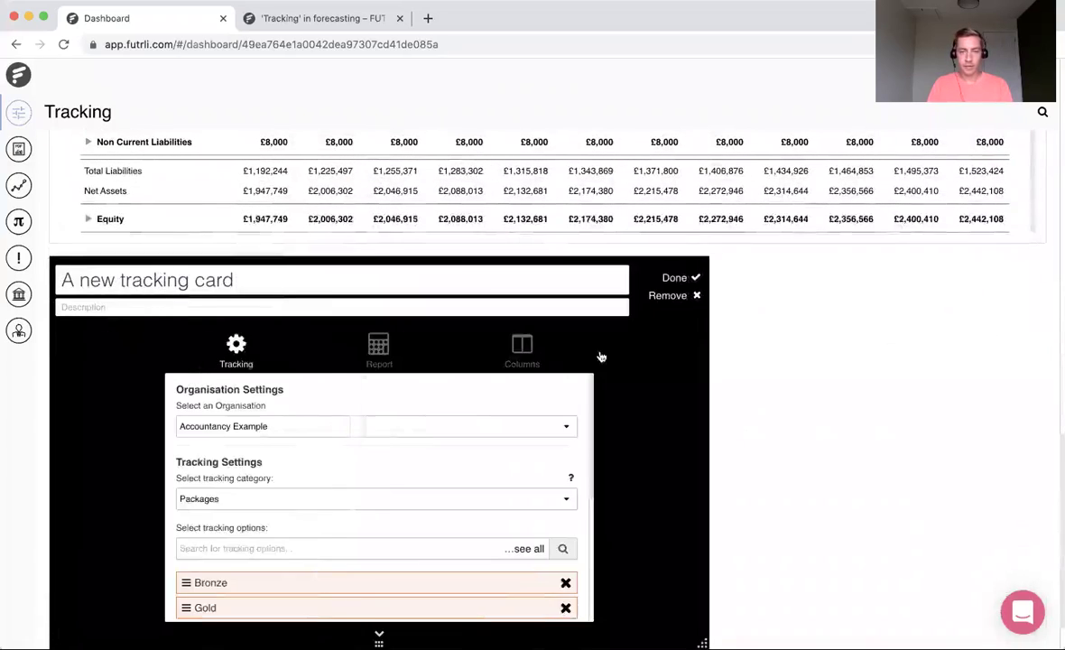
pyautogui.moveTo(290, 281); pyautogui.dragTo(55, 283)
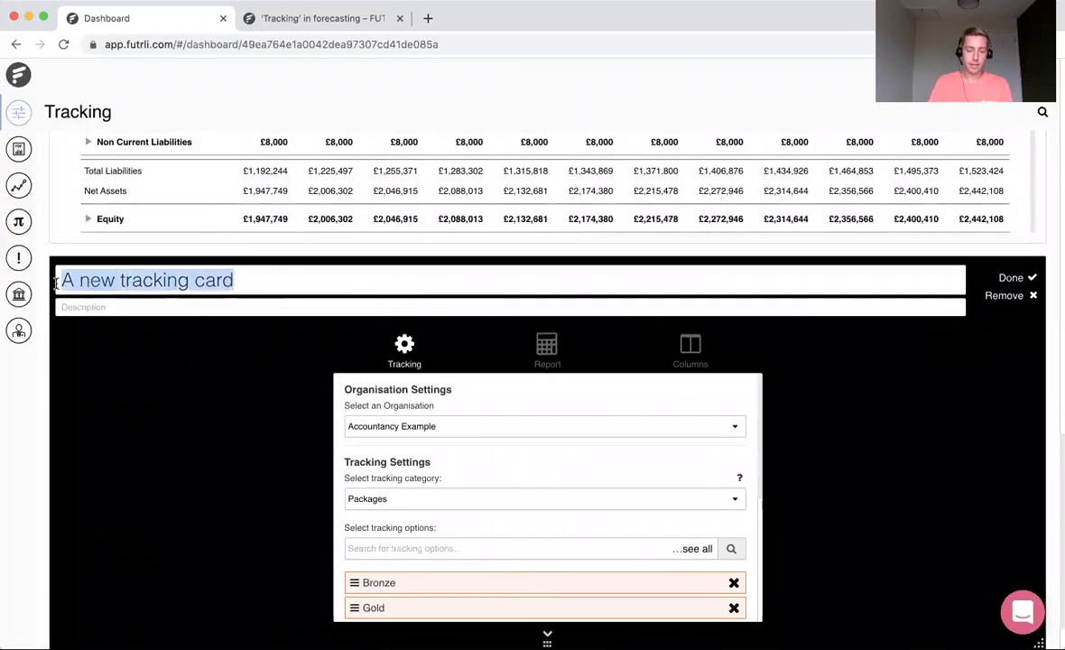
pyautogui.write('Bank Balance')
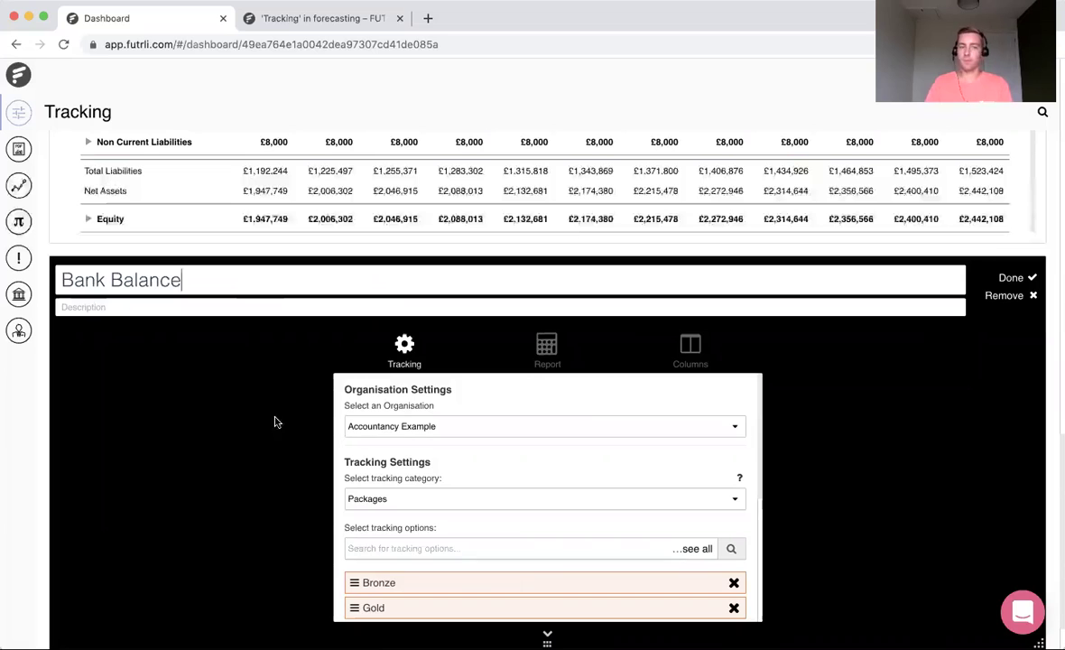
# Arrange the Bank Balance card's tracking options in the order Bronze, Silver, Gold, Platinum.
pyautogui.scroll(-3, 419, 438)
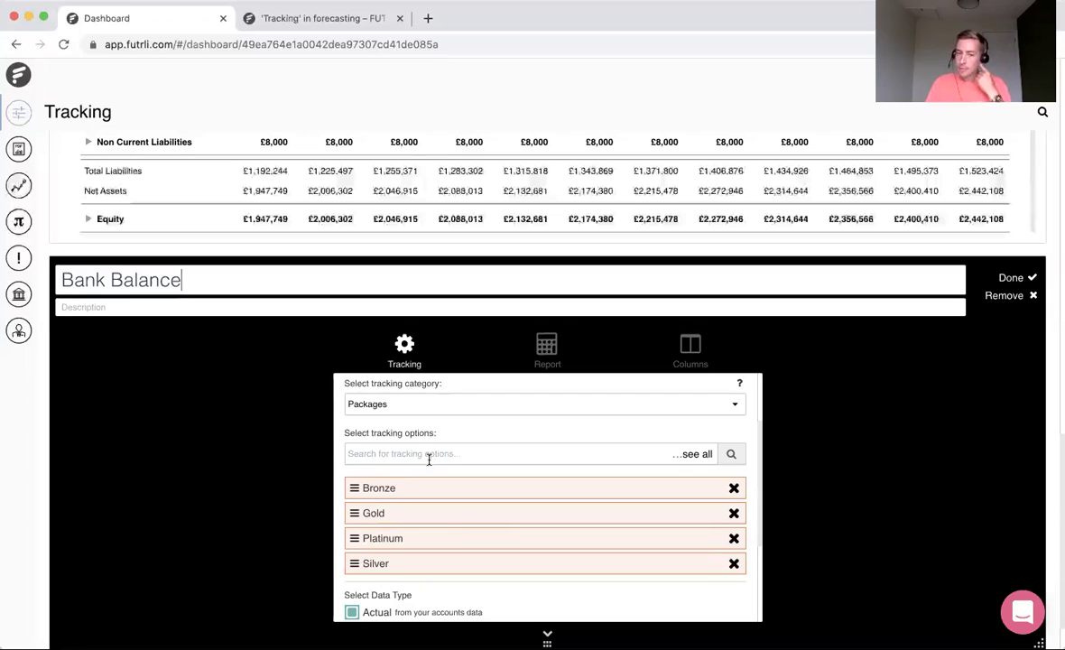
pyautogui.click(559, 455)
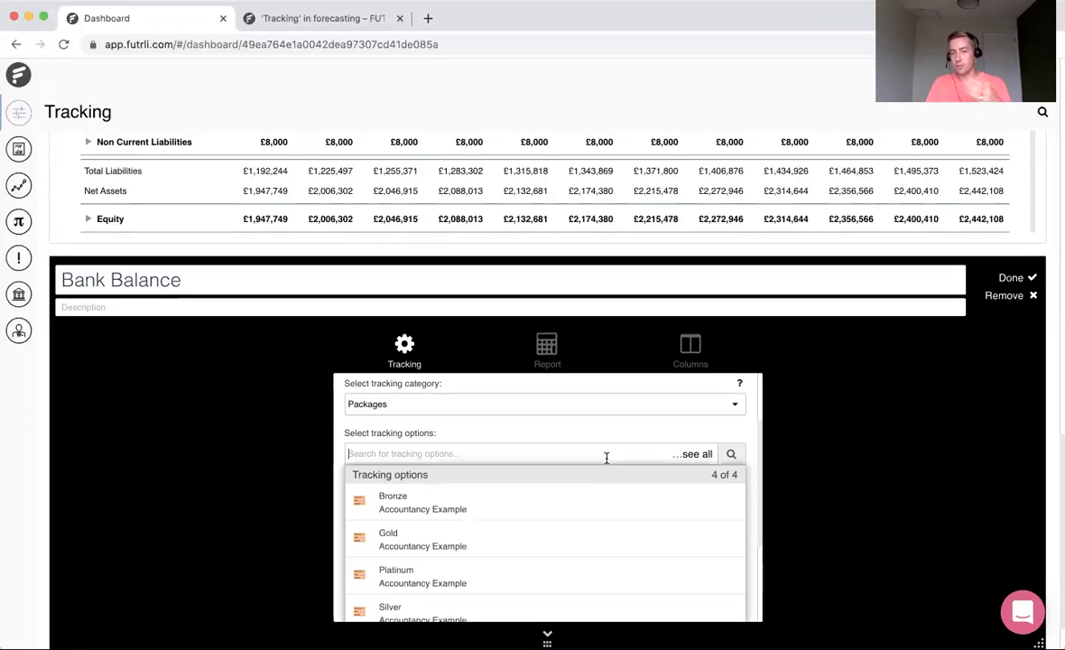
pyautogui.scroll(-1, 708, 422)
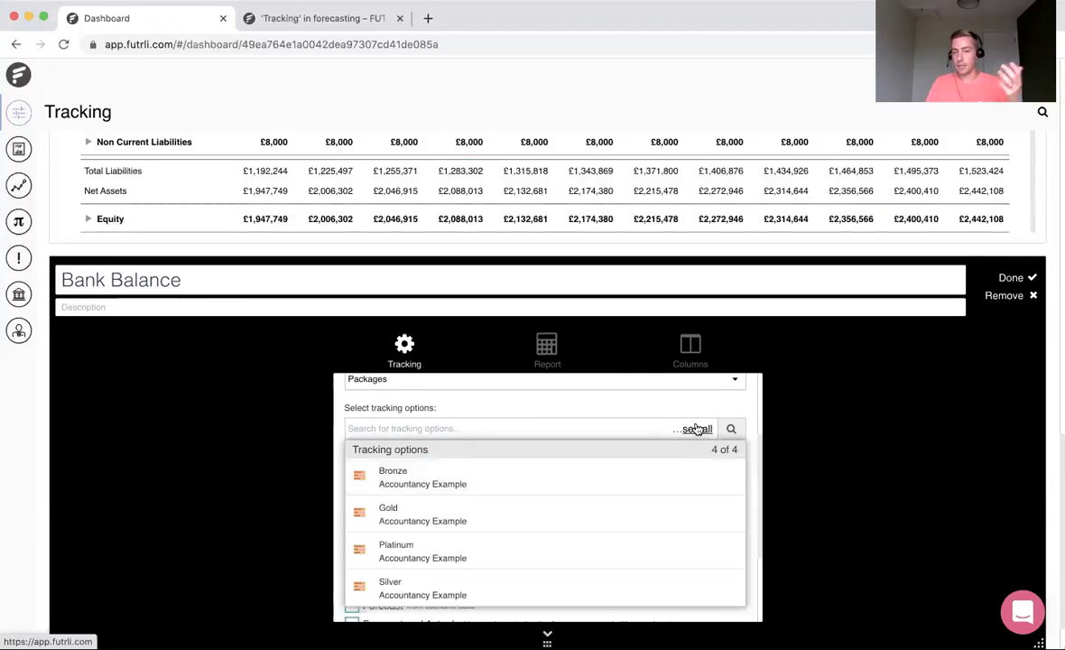
pyautogui.click(703, 428)
pyautogui.click(851, 348)
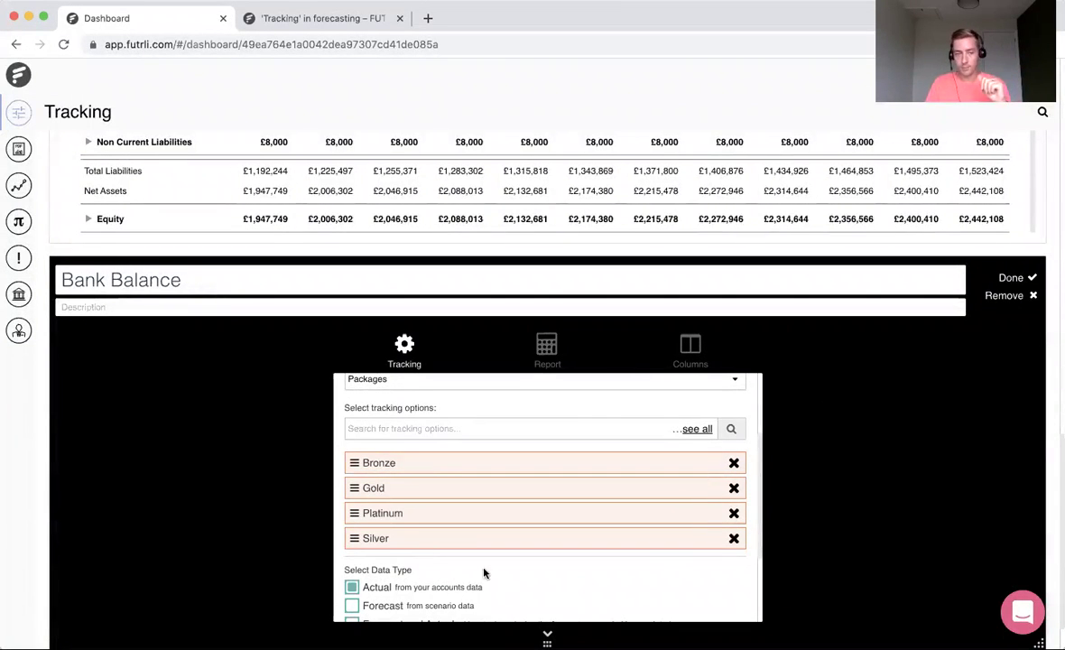
pyautogui.moveTo(354, 488)
pyautogui.mouseDown()
pyautogui.moveTo(352, 540)
pyautogui.moveTo(354, 488)
pyautogui.mouseUp()
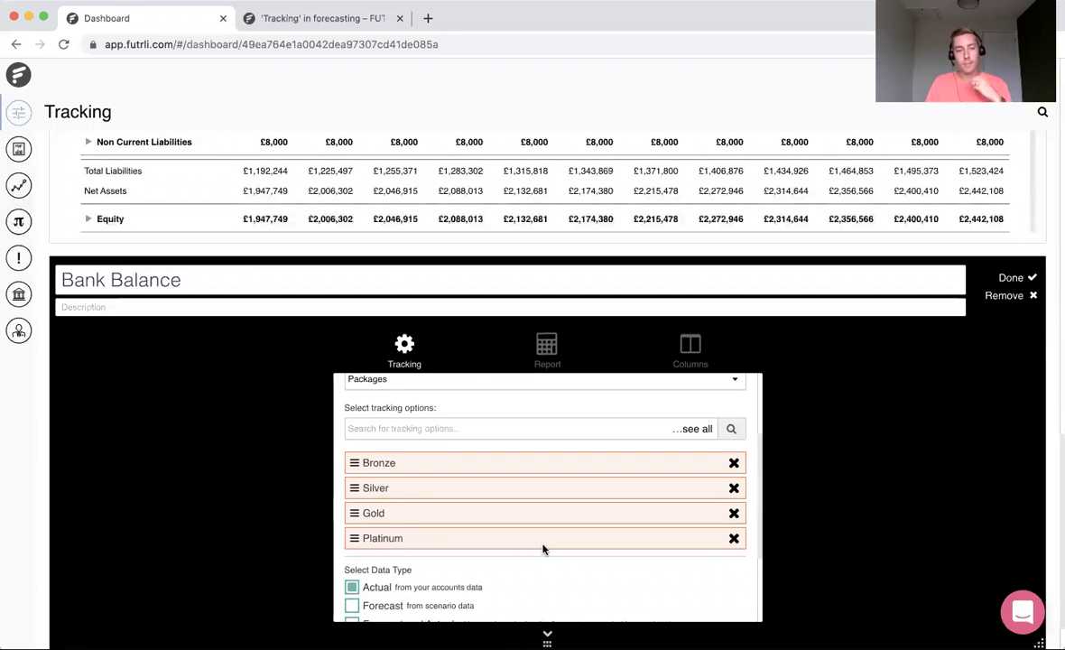
# Set the Bank Balance card's date range to last calendar month with the previous 11 periods.
pyautogui.scroll(-3, 542, 548)
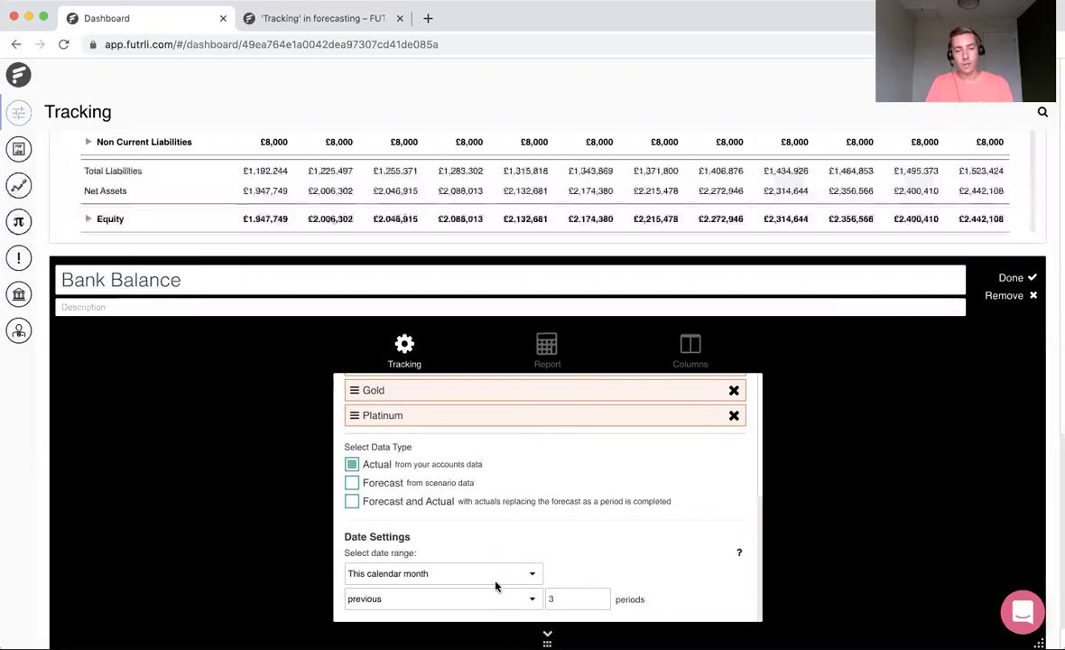
pyautogui.click(496, 579)
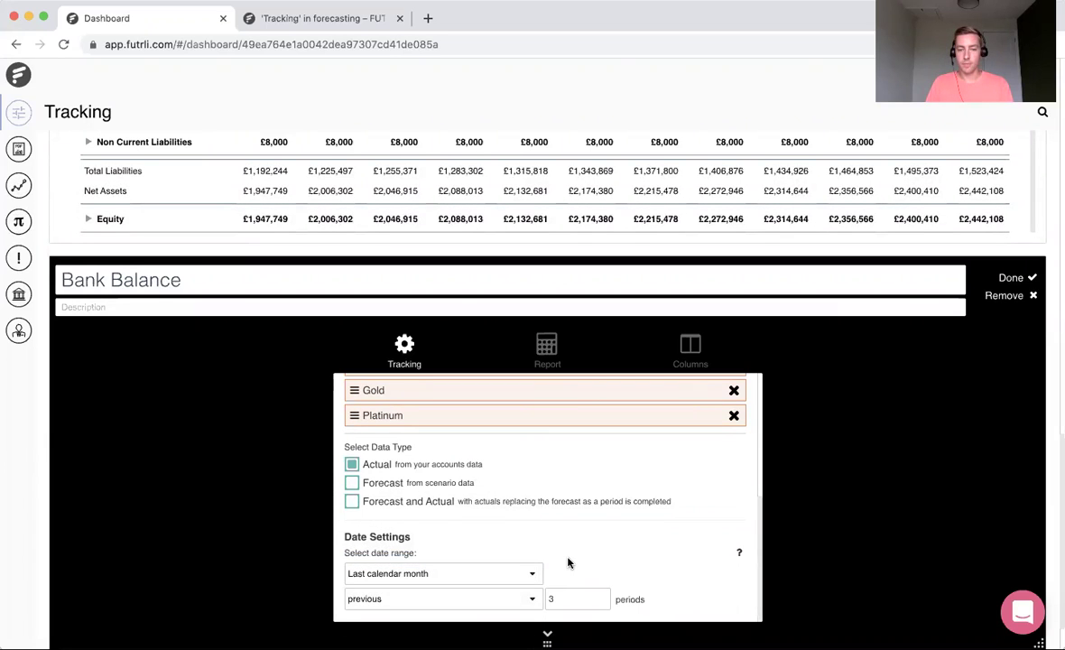
pyautogui.scroll(-1, 568, 563)
pyautogui.doubleClick(552, 583)
pyautogui.write('11')
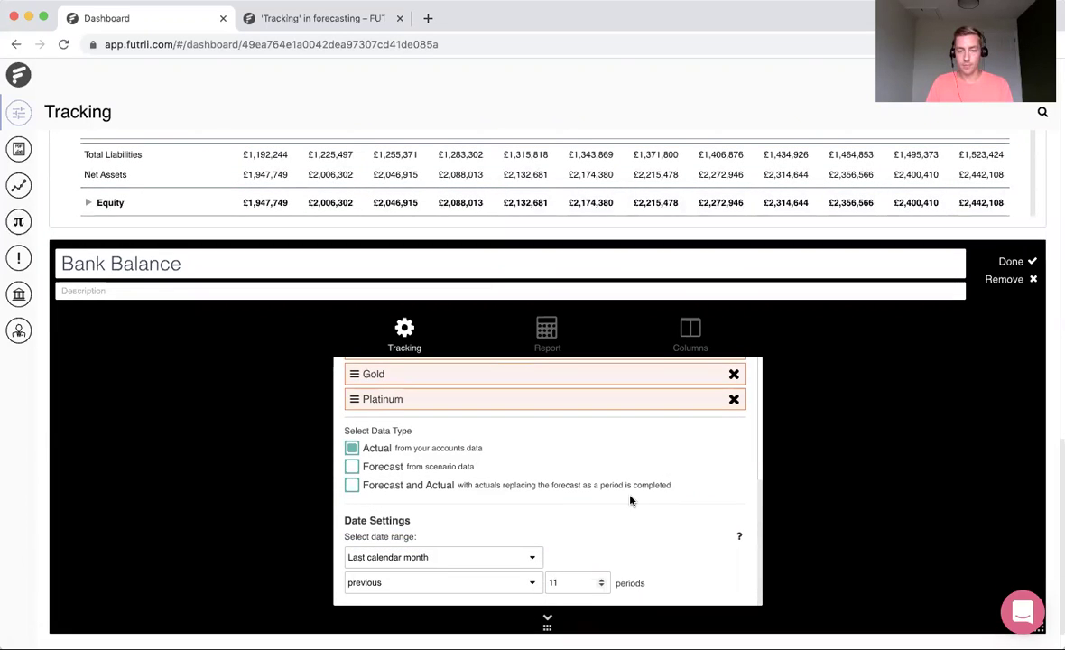
# Replace the Income row in the Bank Balance card's report with the Bank Accounts category.
pyautogui.click(547, 334)
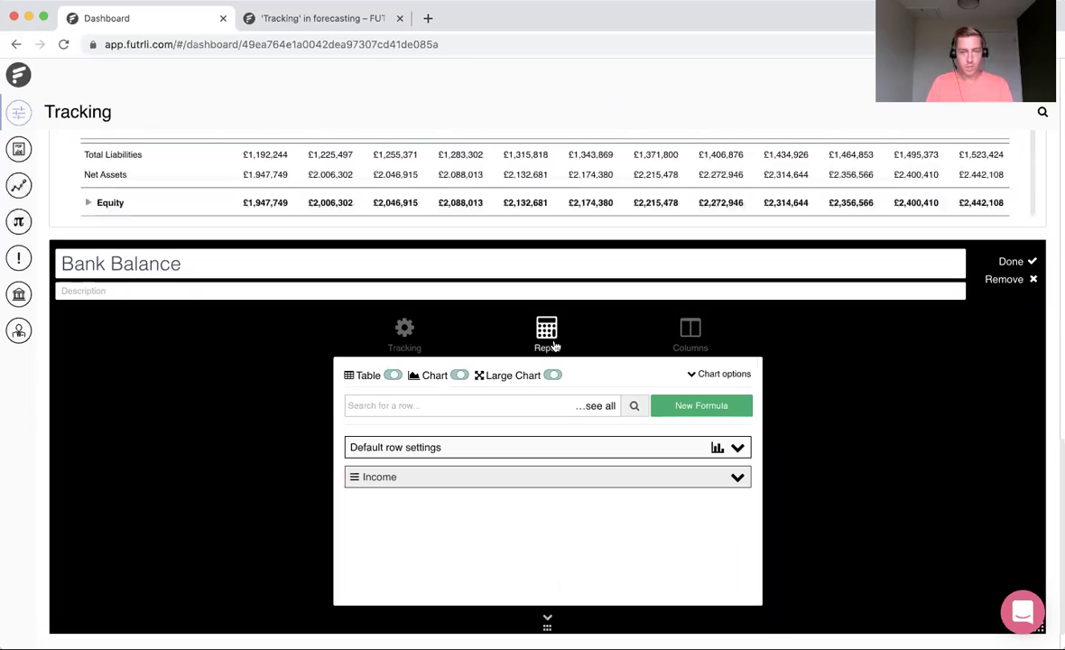
pyautogui.click(434, 406)
pyautogui.write('bank')
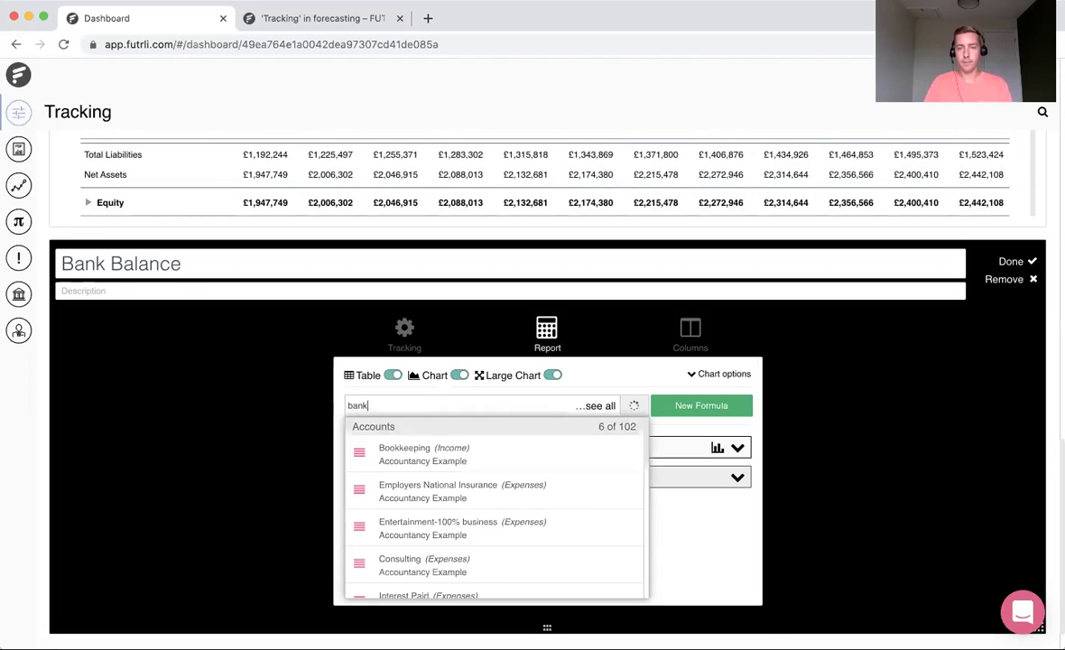
pyautogui.scroll(-1, 493, 486)
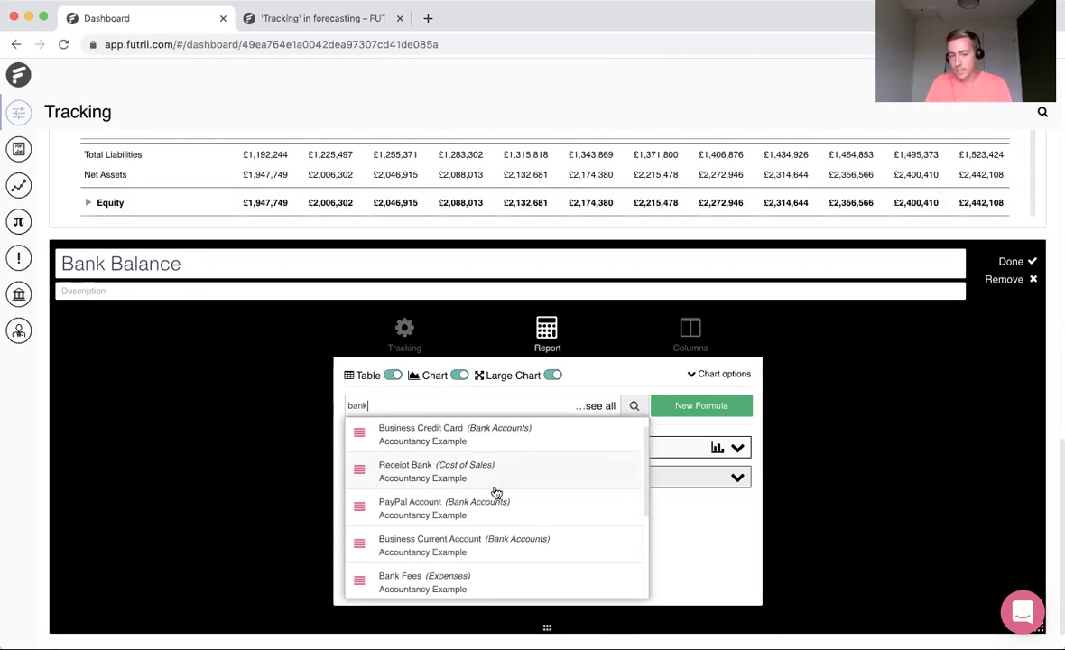
pyautogui.scroll(-5, 495, 492)
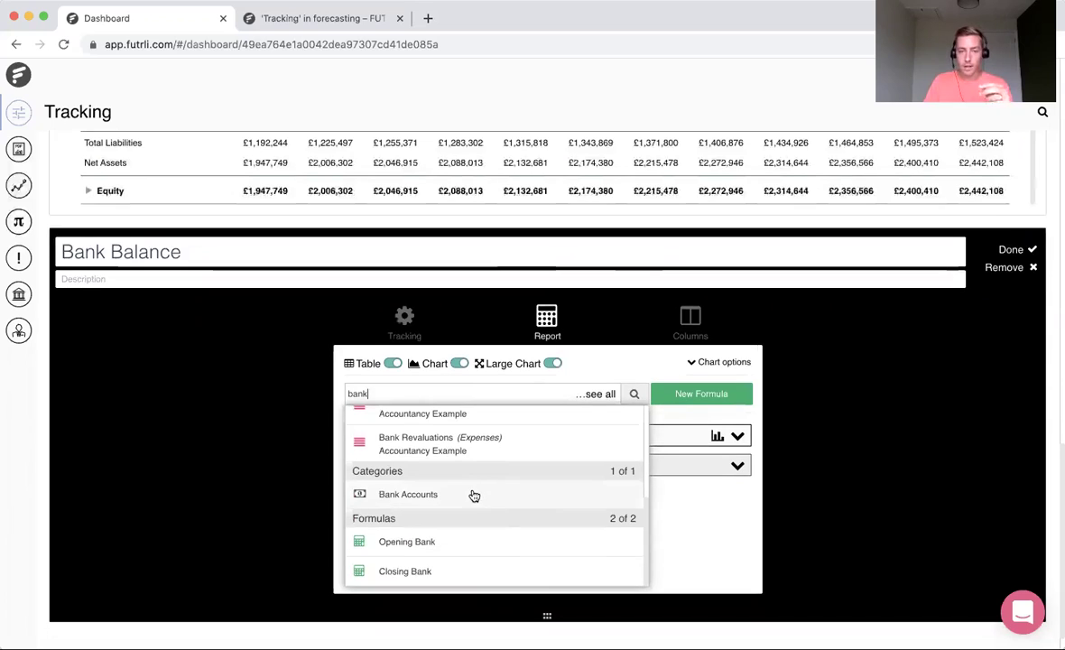
pyautogui.click(473, 495)
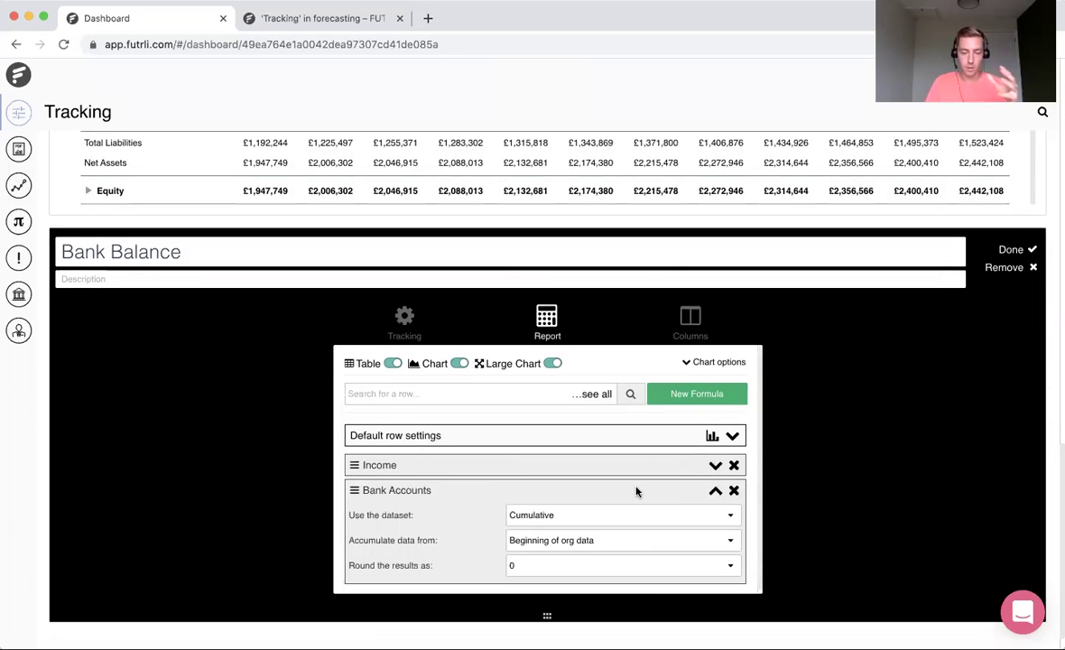
pyautogui.click(734, 465)
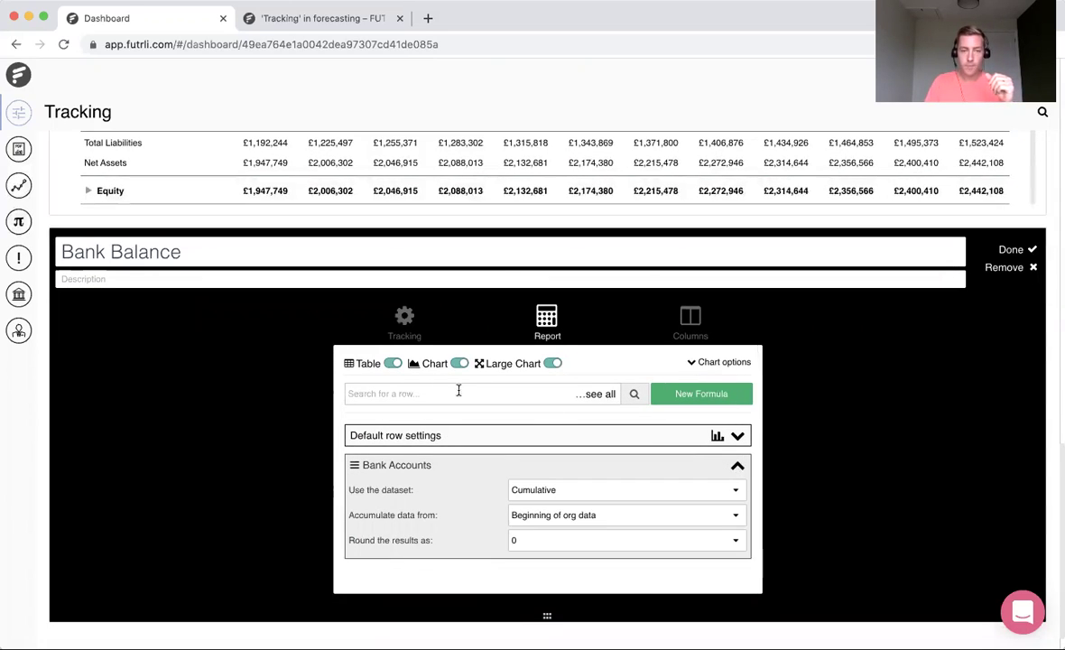
# Turn off the Bank Balance card's table, set its default chart type to Stacked Area, and finish editing.
pyautogui.click(392, 363)
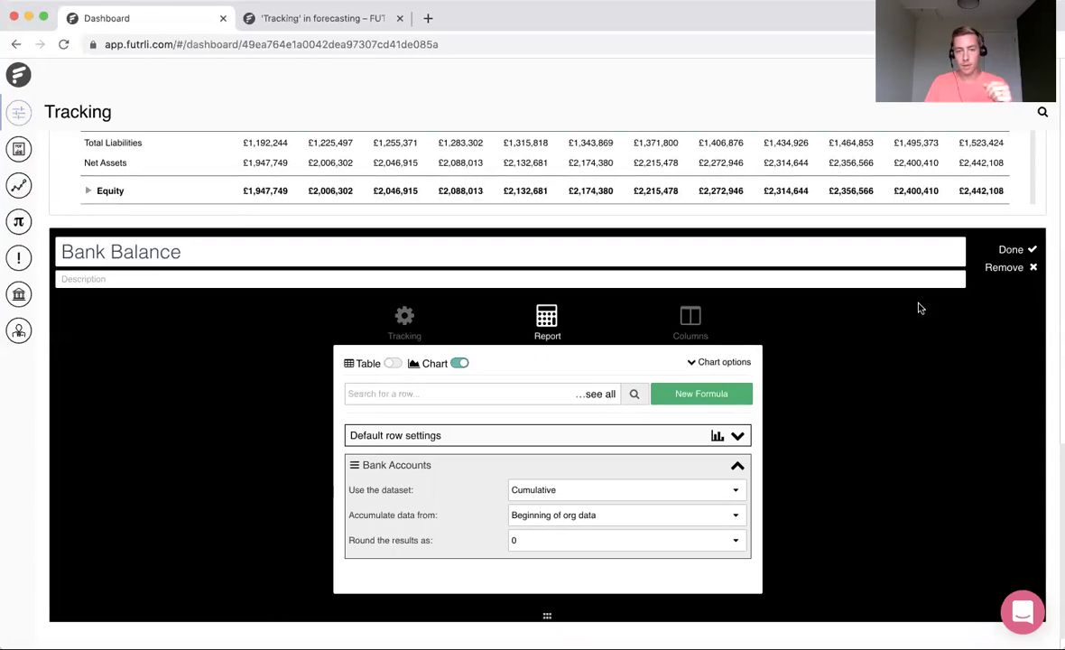
pyautogui.click(718, 438)
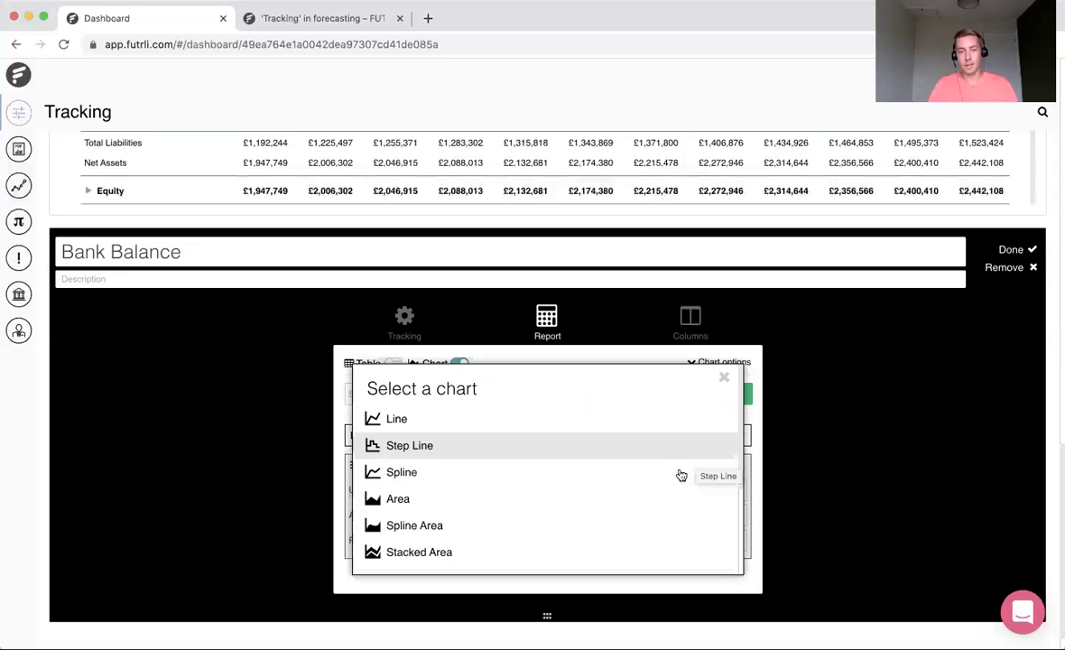
pyautogui.scroll(-3, 587, 536)
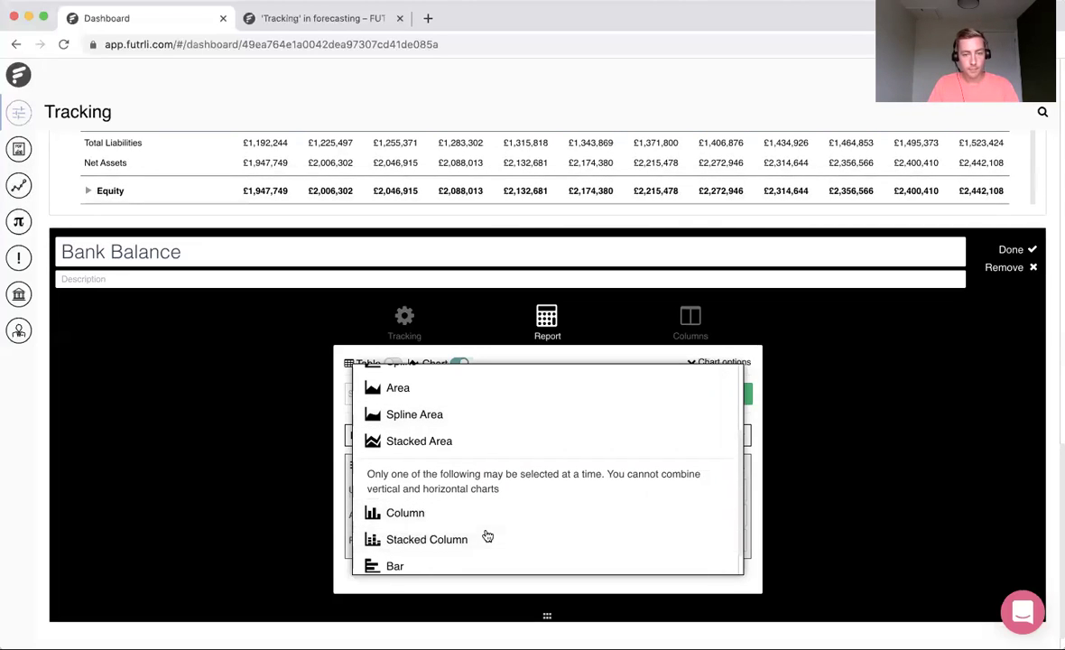
pyautogui.click(488, 440)
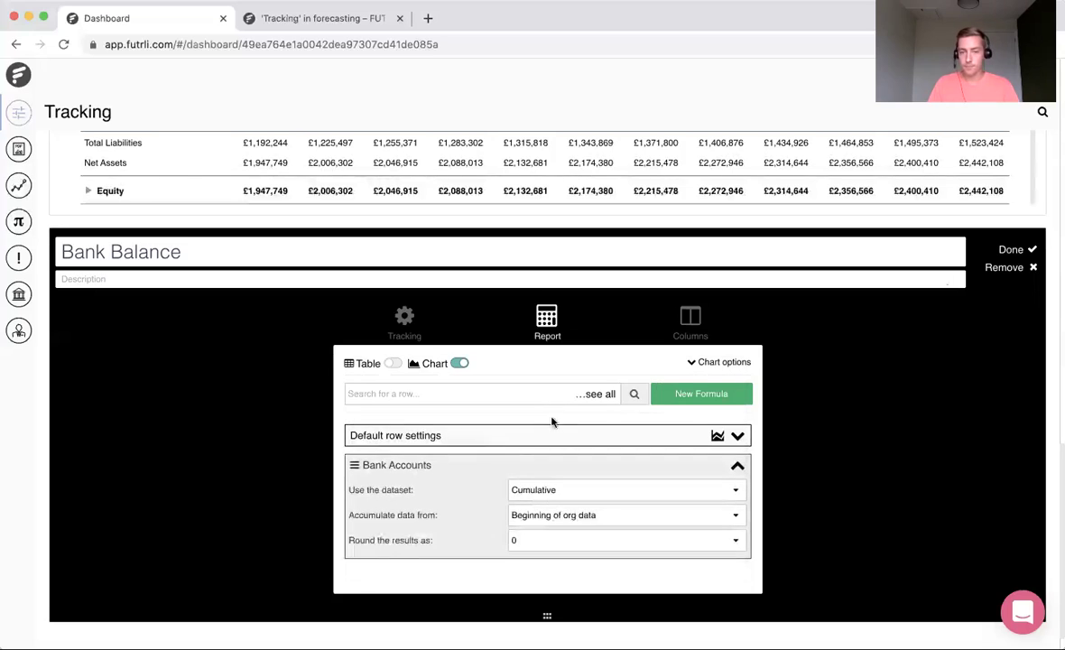
pyautogui.click(1007, 251)
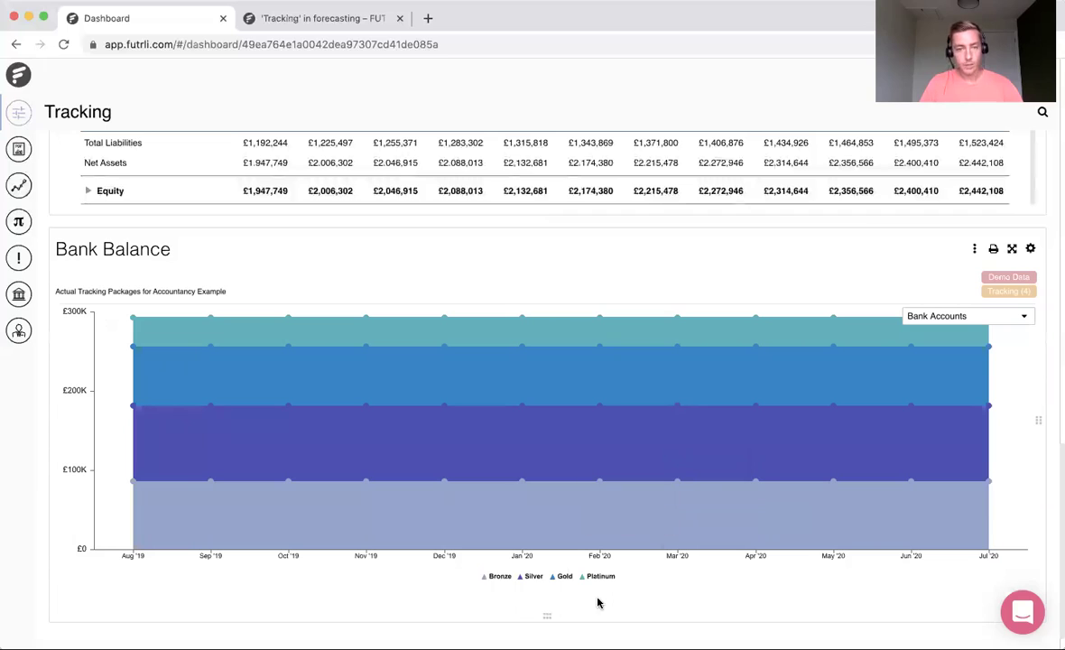
# Review the board's cards one by one in presentation mode, from Income through to Bank Balance, and exit the presentation.
pyautogui.moveTo(552, 535)
pyautogui.scroll(1, 551, 534)
pyautogui.scroll(5, 550, 534)
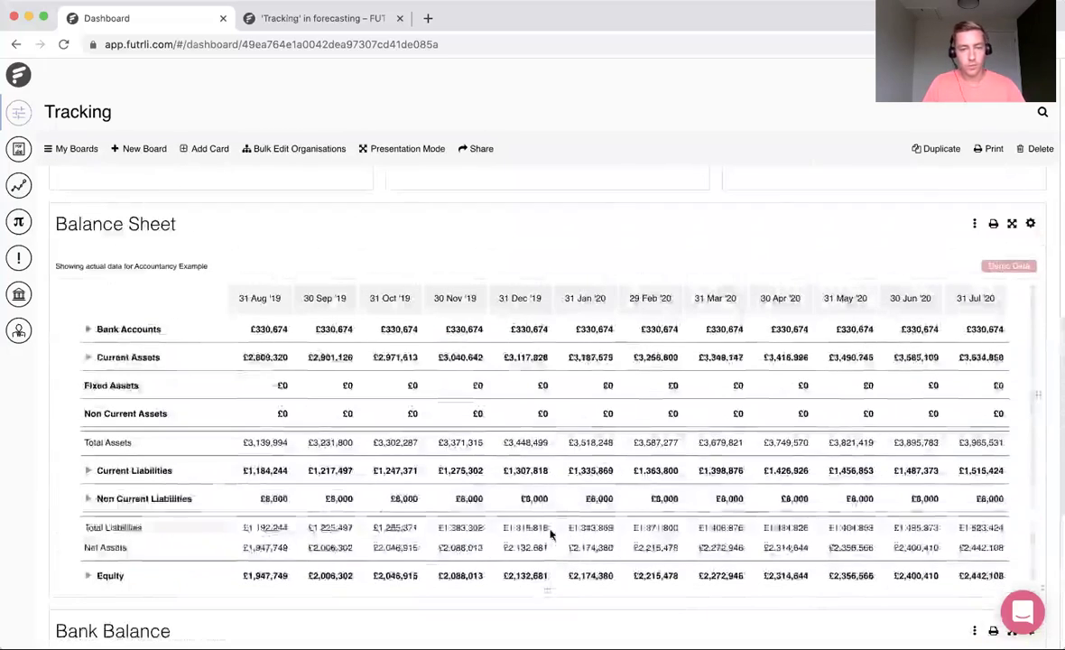
pyautogui.scroll(-10, 551, 533)
pyautogui.scroll(3, 436, 255)
pyautogui.click(397, 154)
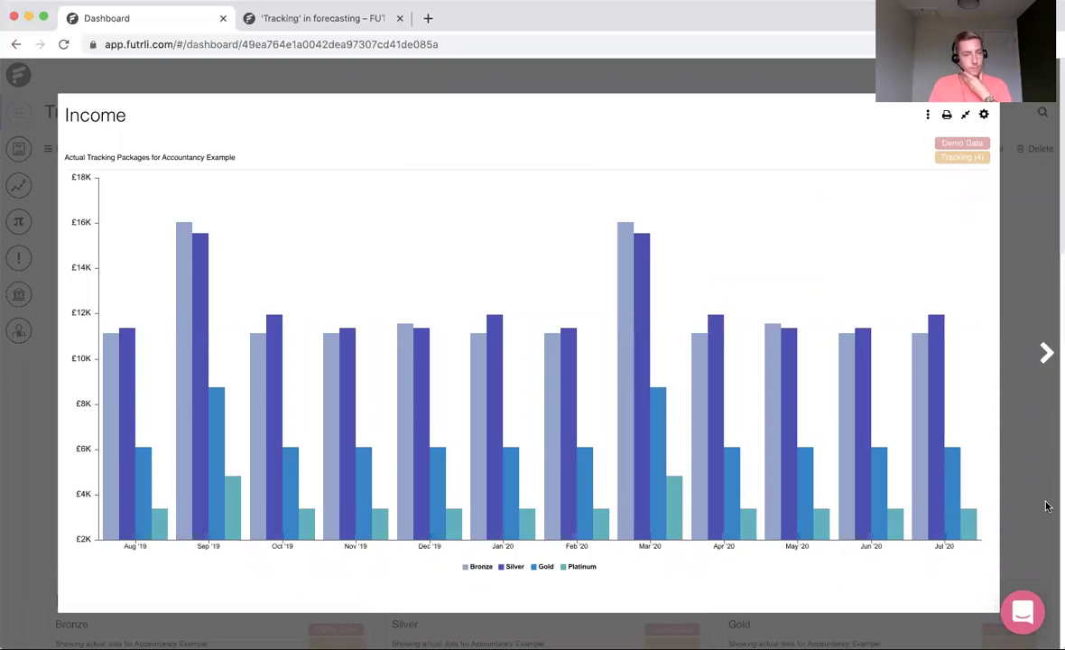
pyautogui.press('Right')
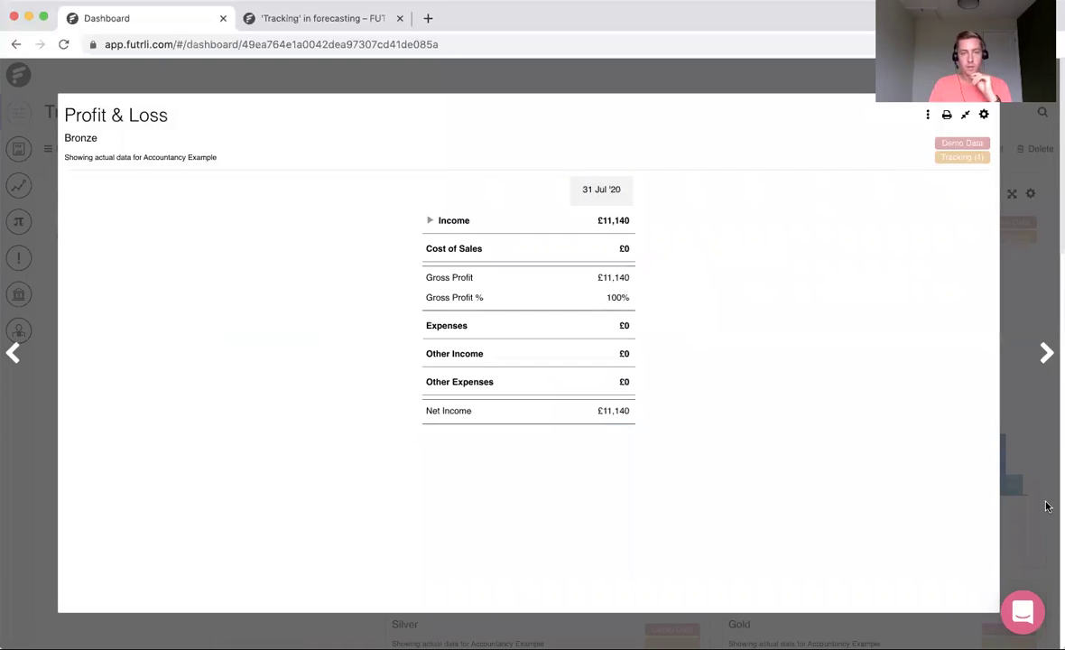
pyautogui.press('Right')
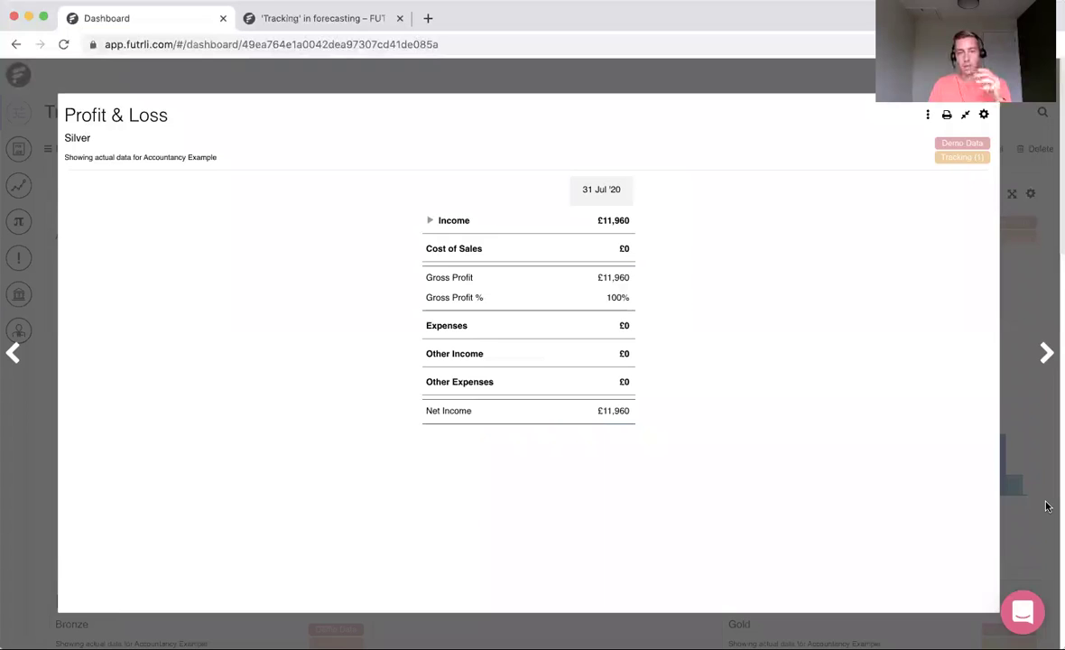
pyautogui.press('Right')
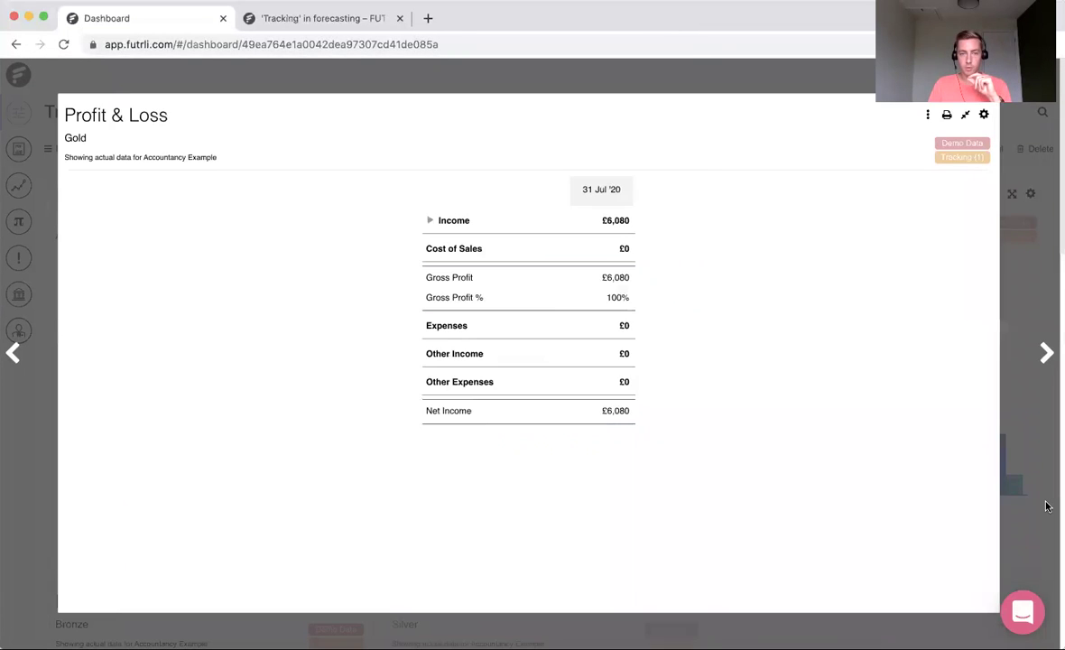
pyautogui.press('Right')
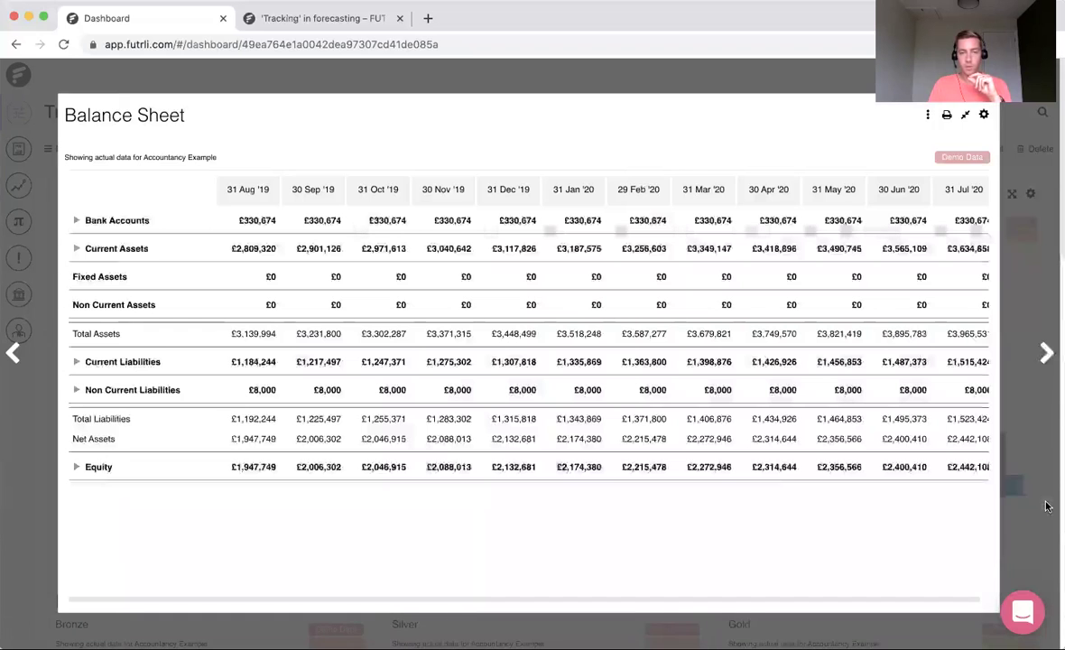
pyautogui.press('Right')
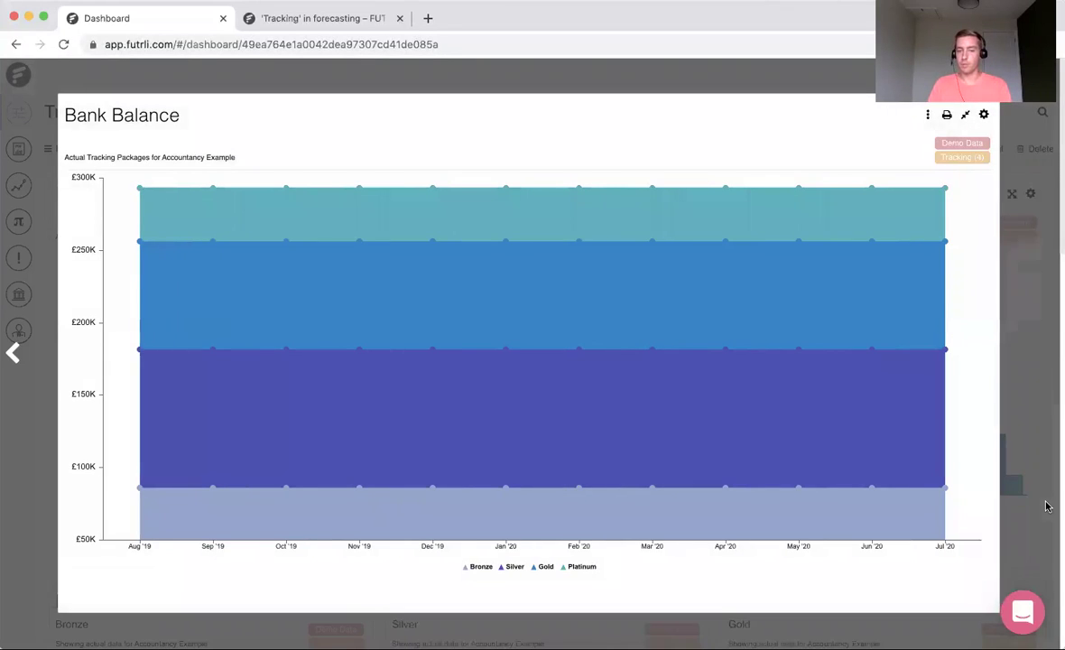
pyautogui.press('Escape')
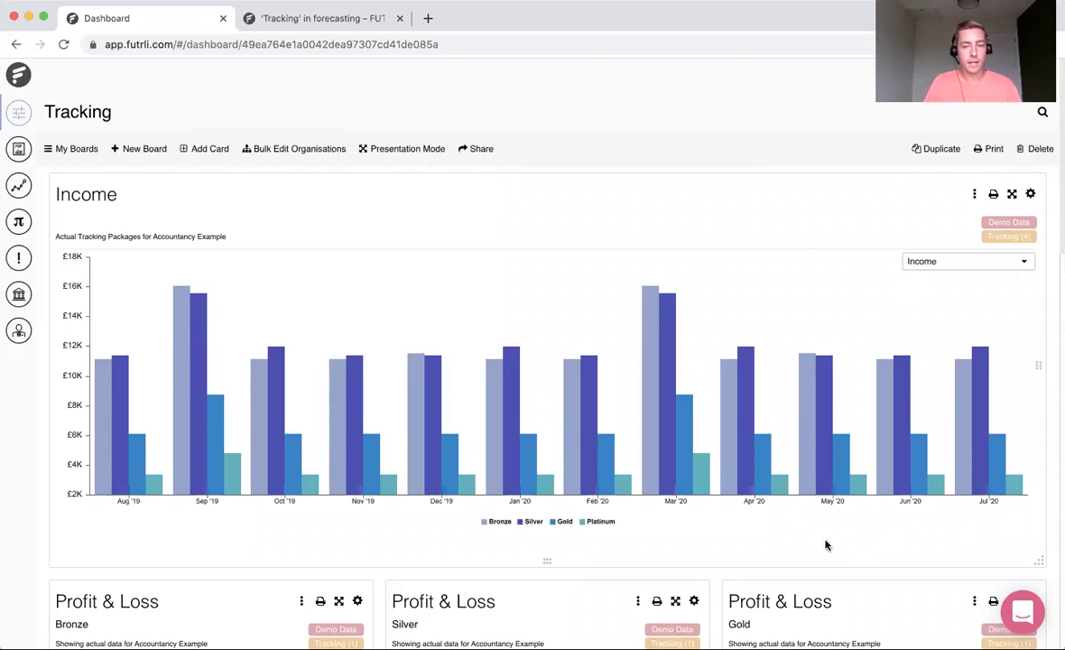
# Open Forecasts & Budgets and expand the scenario lists of Real Story Productions UK LTD and Consolidation.
pyautogui.click(20, 187)
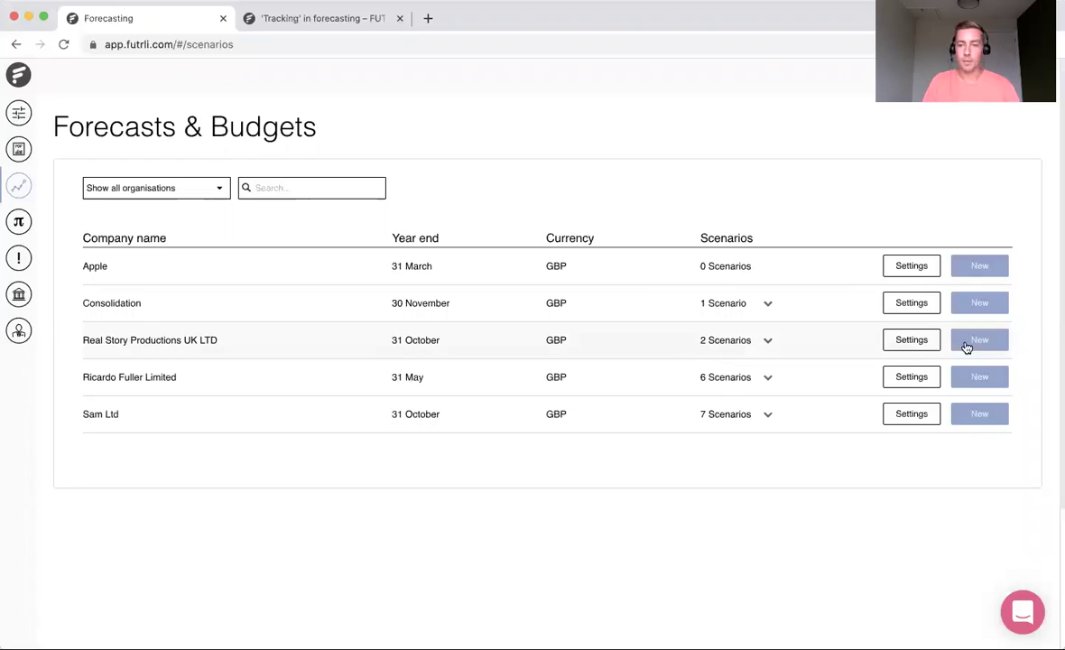
pyautogui.click(763, 337)
pyautogui.click(755, 304)
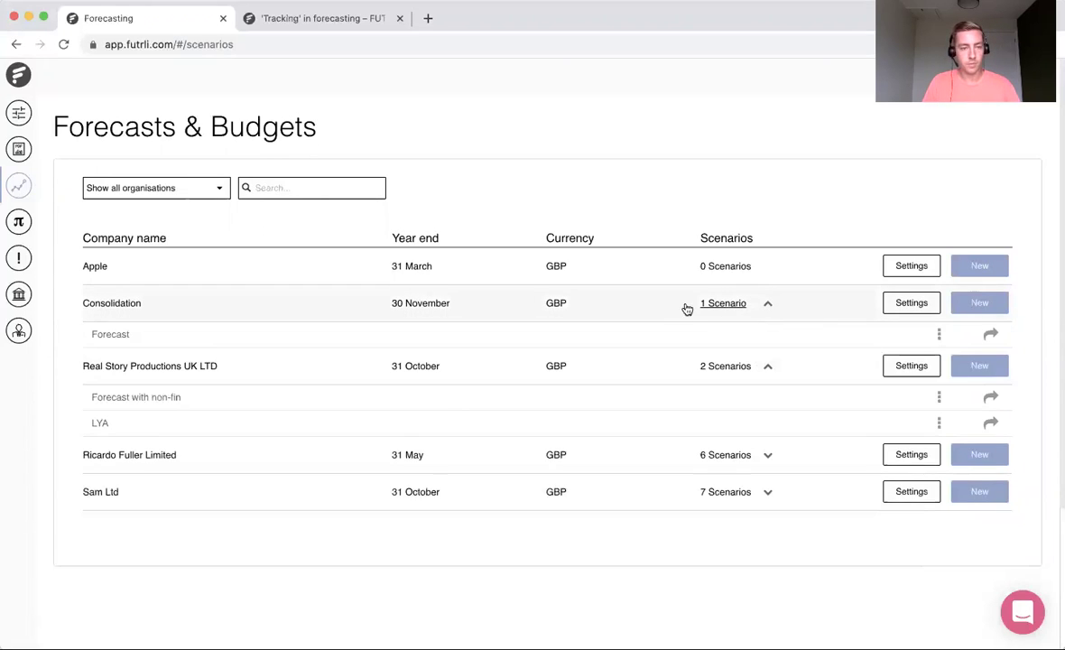
# Open Real Story Productions UK LTD's LYA scenario, expand the Wedding income group, and open Accom - Wedding's 500 growth forecast for editing.
pyautogui.click(103, 424)
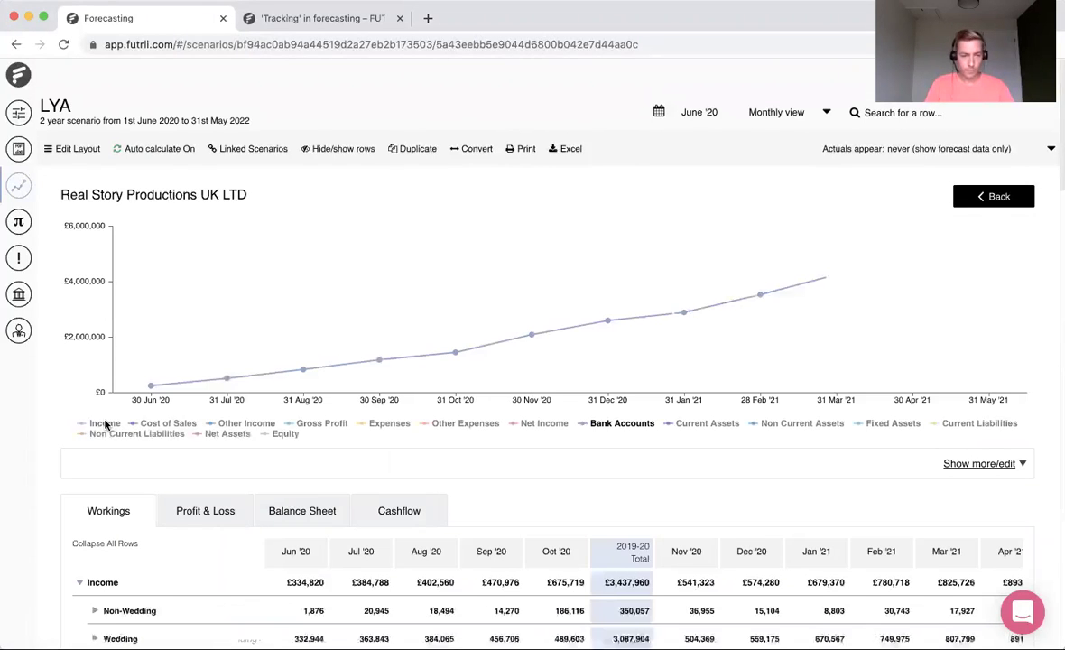
pyautogui.scroll(-3, 107, 433)
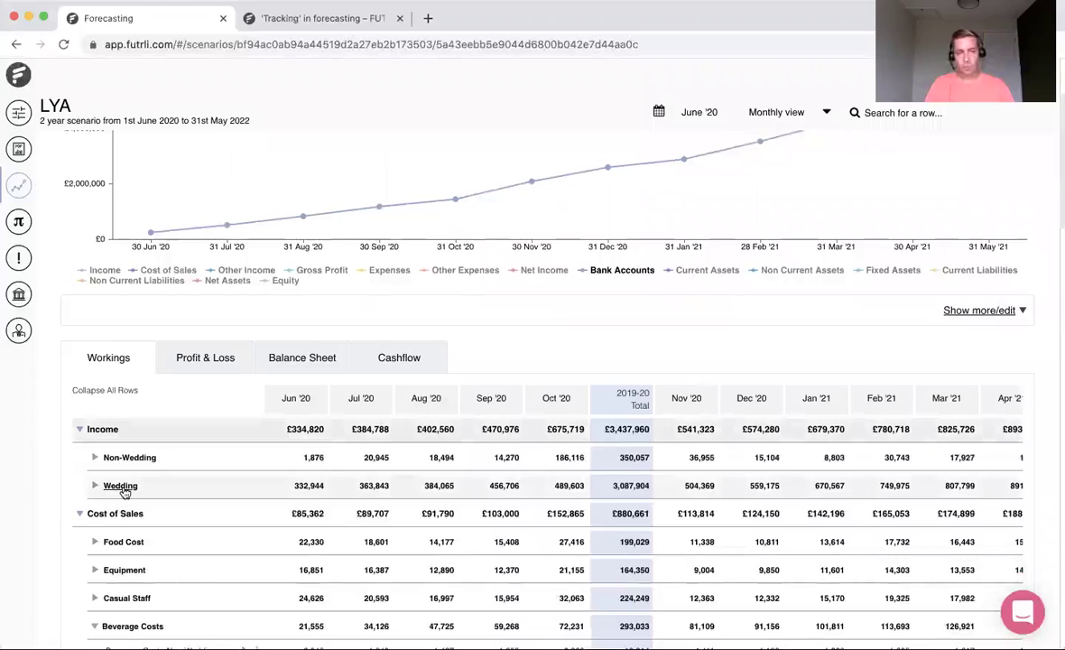
pyautogui.click(125, 491)
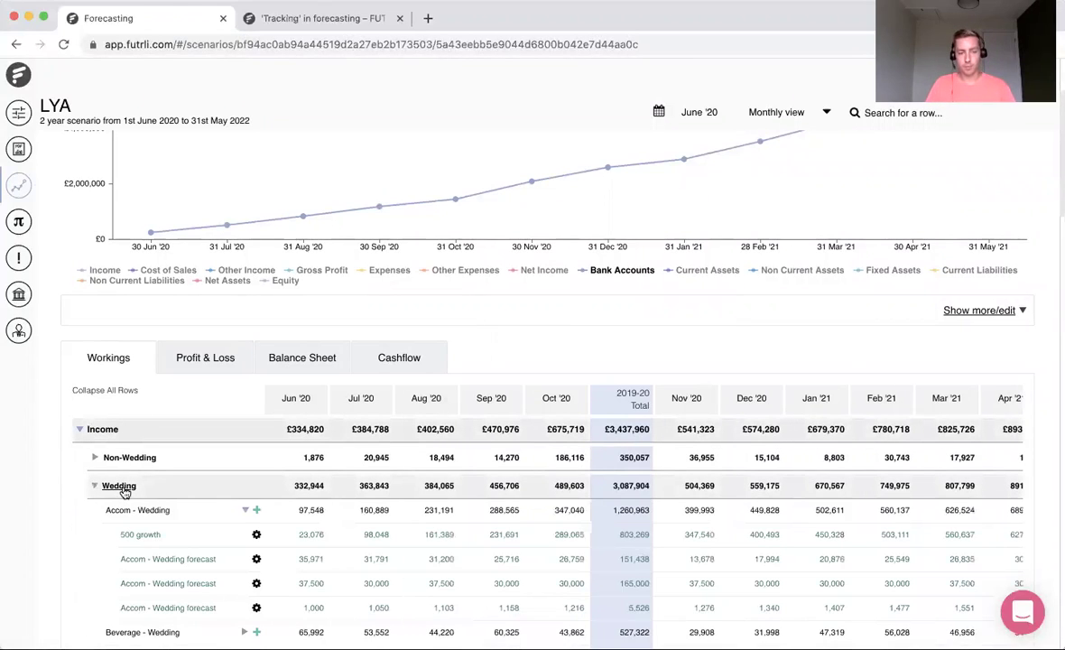
pyautogui.scroll(-1, 226, 488)
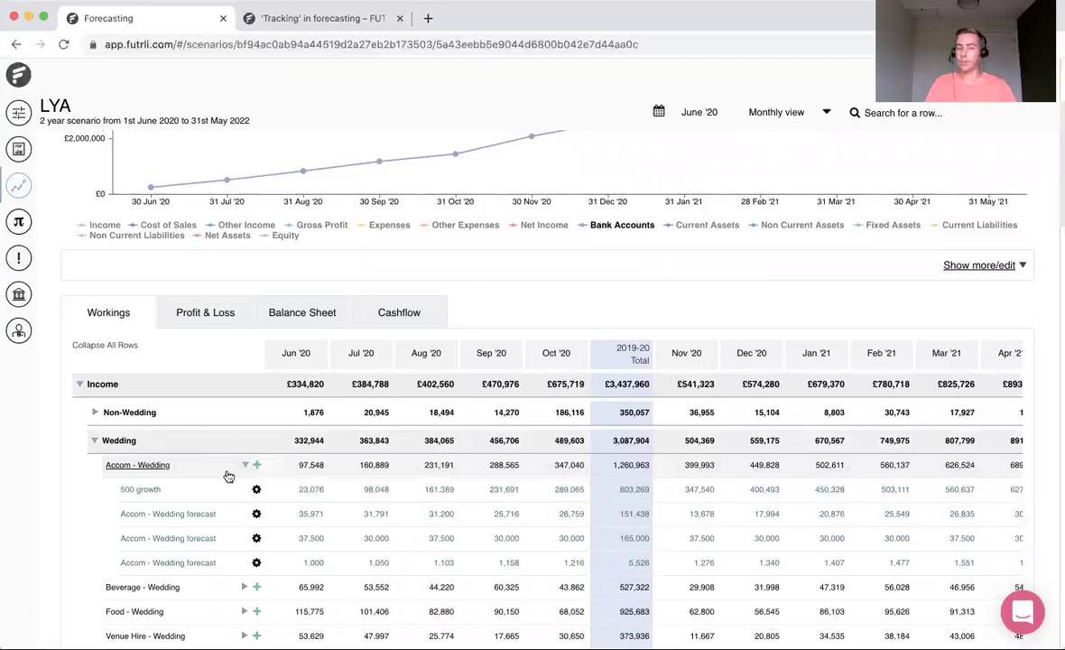
pyautogui.click(257, 489)
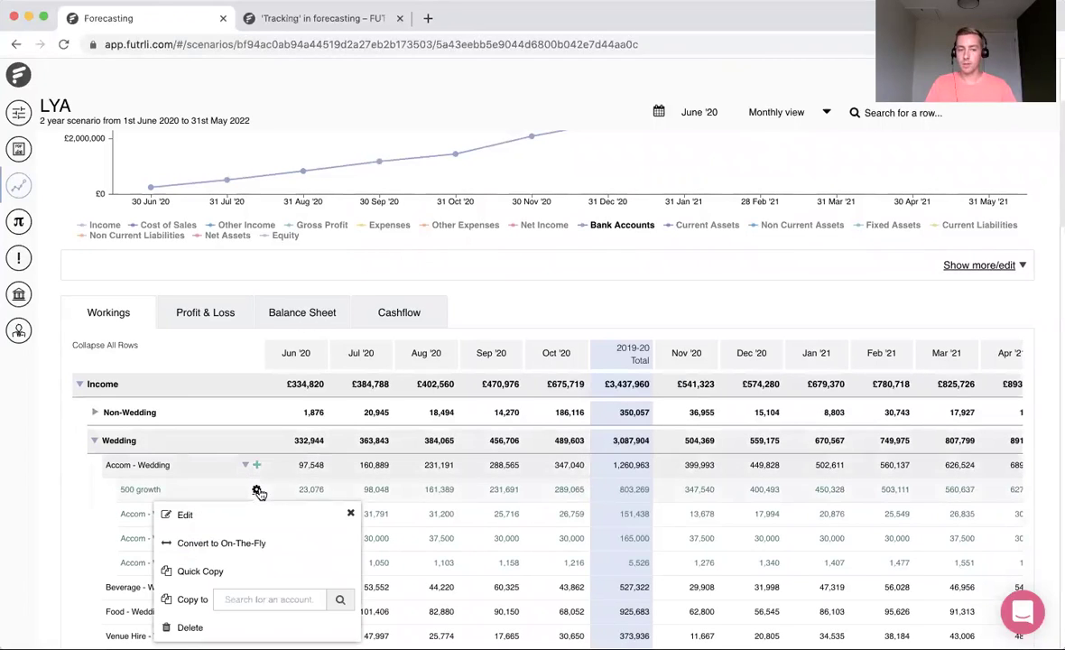
pyautogui.click(185, 515)
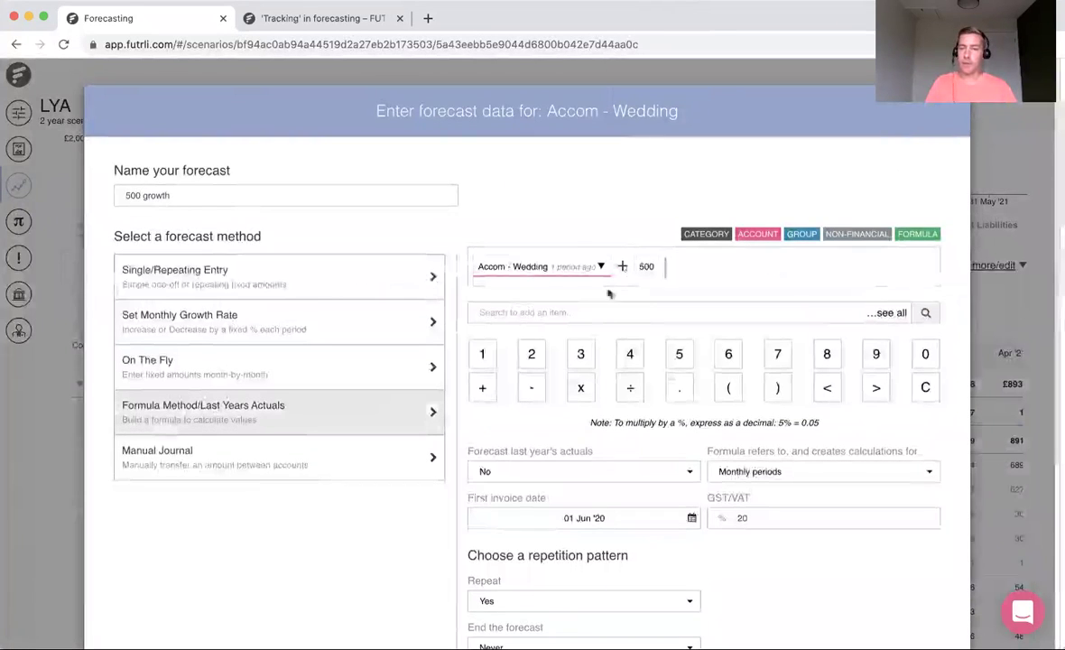
# Switch to the 'Tracking' in forecasting help article and examine the enlarged screenshot of adding a Tracking option to a forecast item, then close it.
pyautogui.click(322, 19)
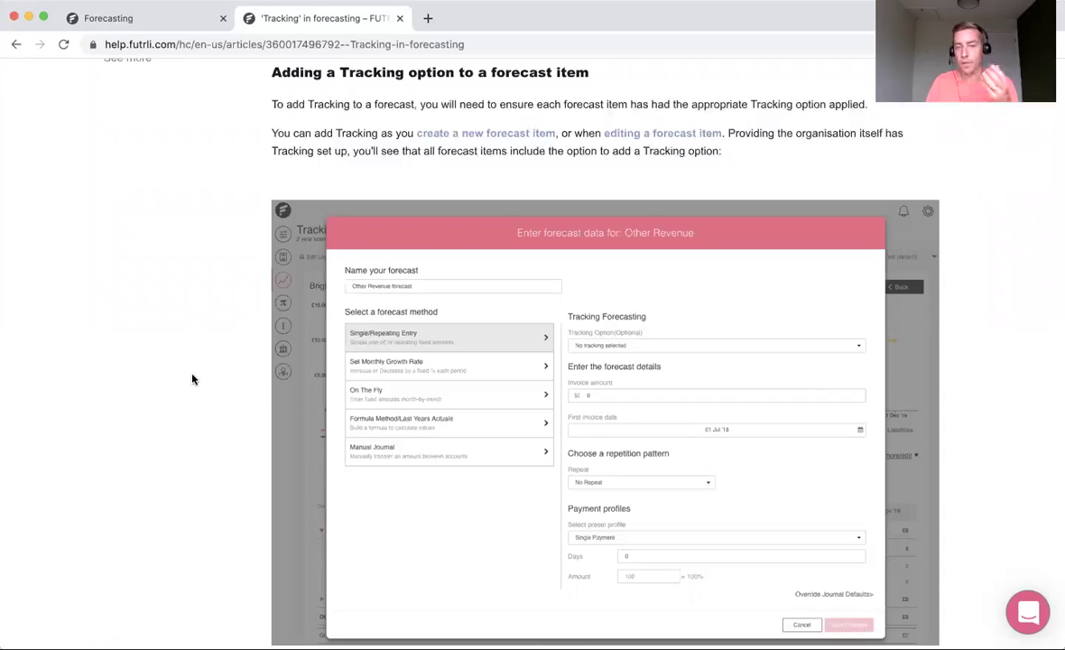
pyautogui.click(478, 349)
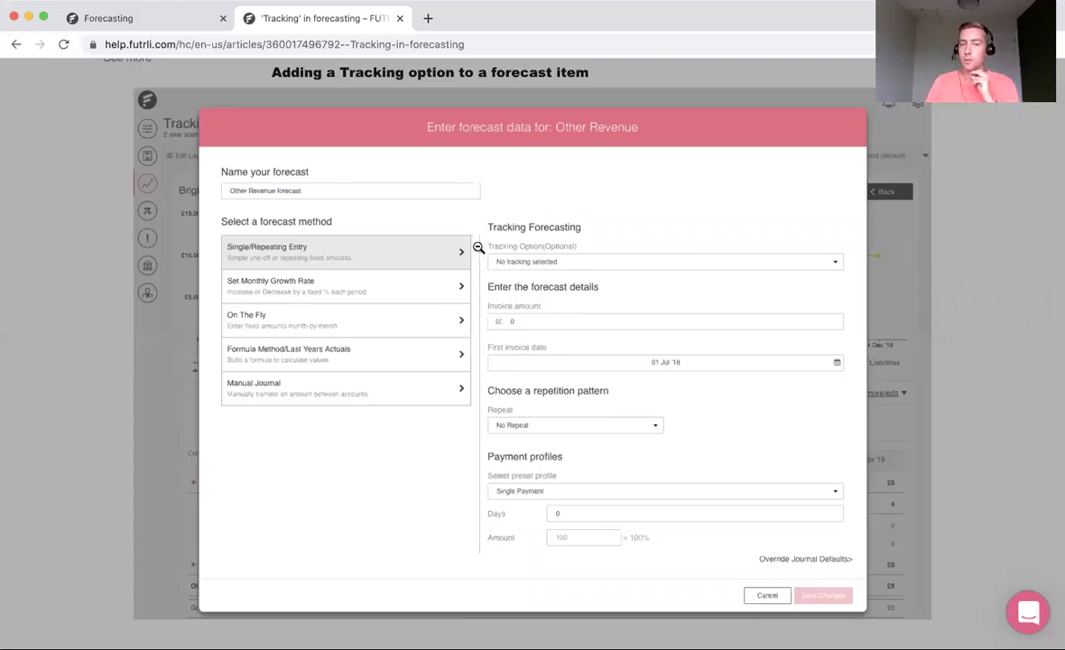
pyautogui.click(637, 266)
# Examine the article's section on filtering a forecast by Tracking, enlarging and closing its Tracking Filters screenshot.
pyautogui.scroll(-4, 650, 338)
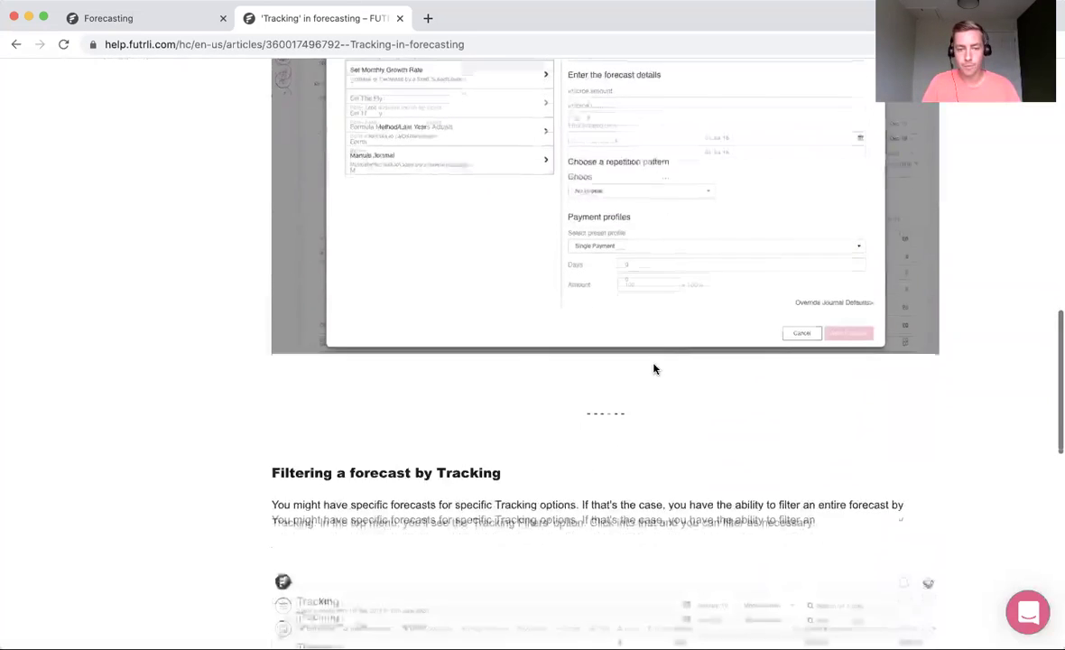
pyautogui.scroll(-4, 655, 368)
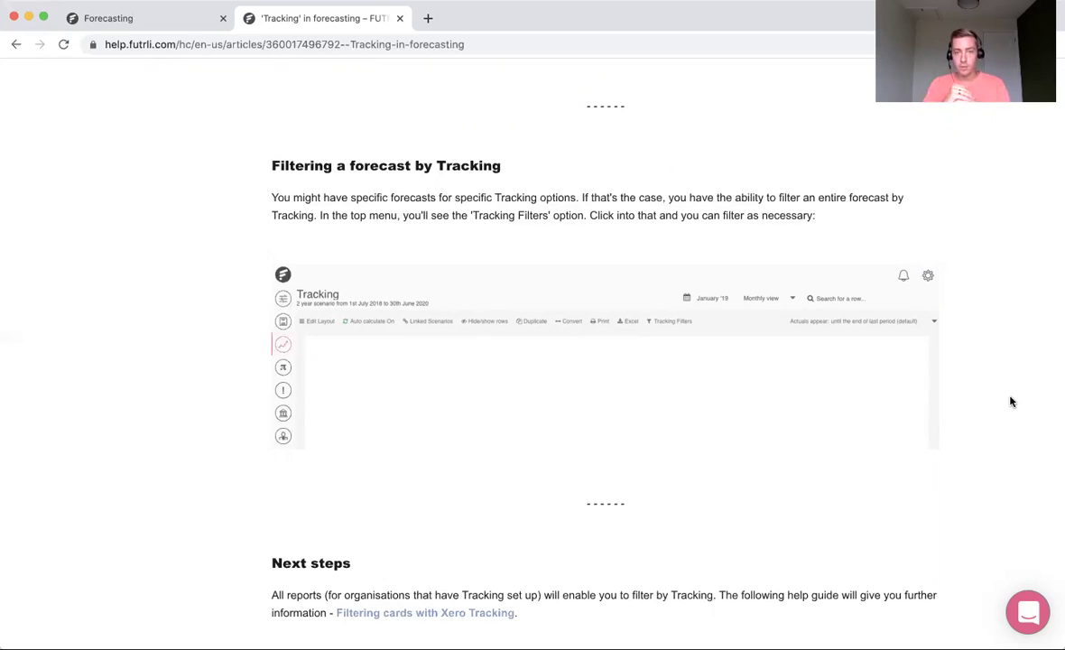
pyautogui.click(764, 388)
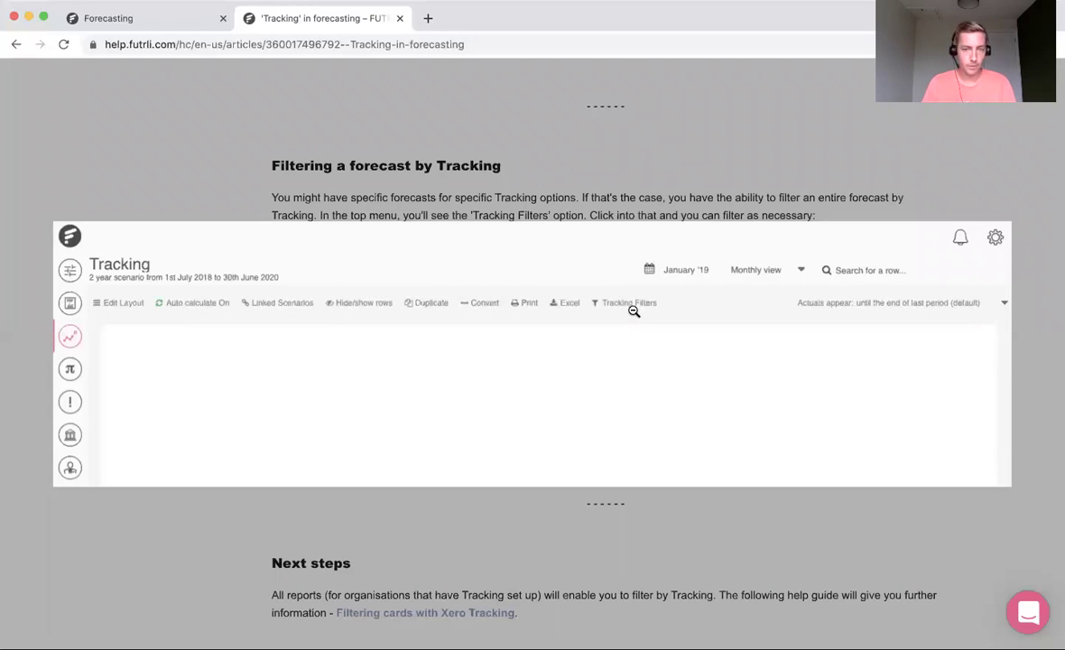
pyautogui.click(634, 311)
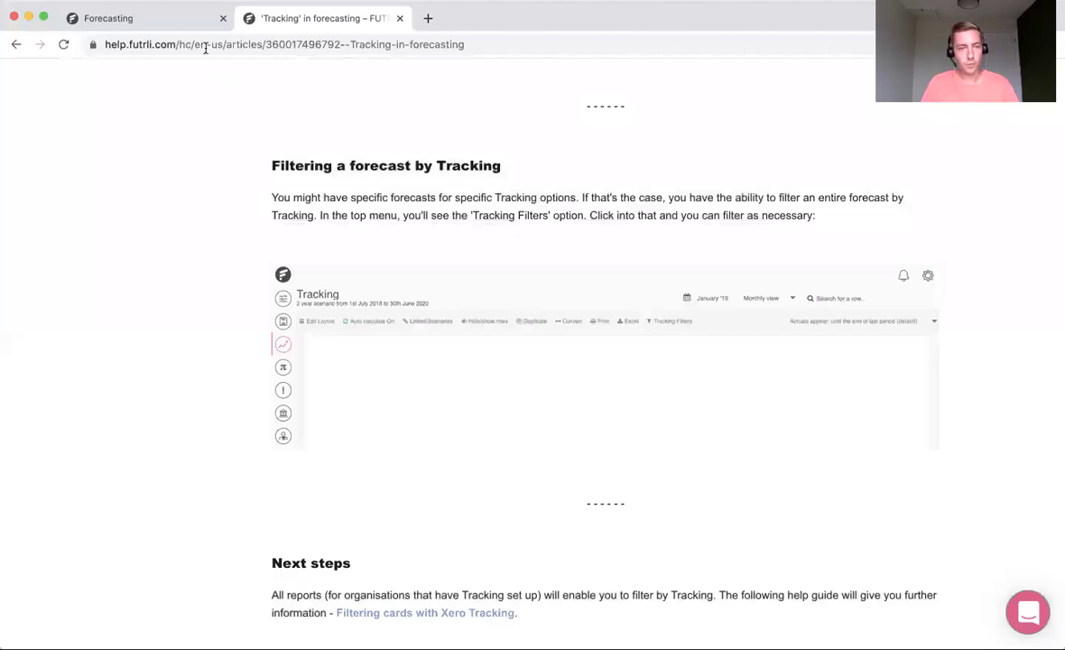
# Return to the LYA forecast, look through the 500 growth item's repetition and payment settings, and cancel the edit.
pyautogui.click(168, 20)
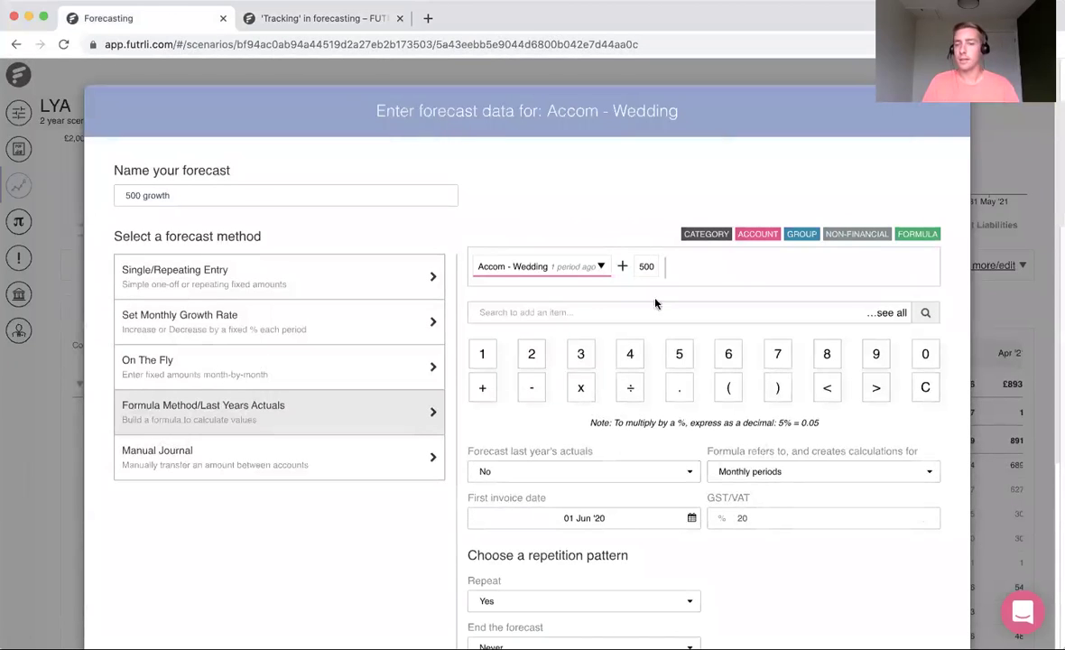
pyautogui.scroll(-5, 776, 517)
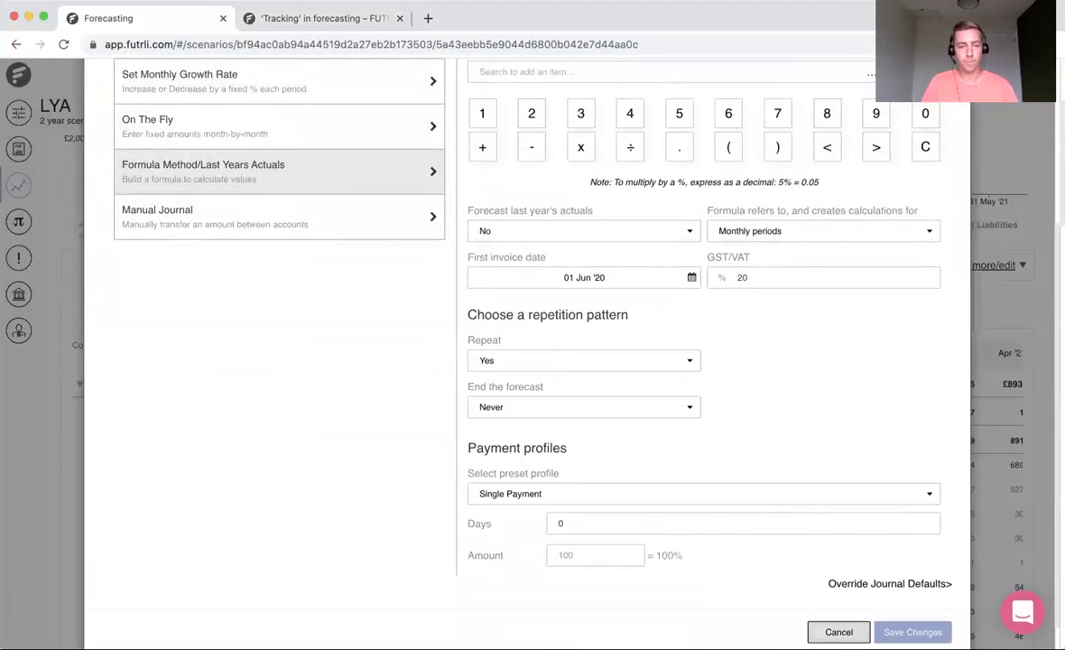
pyautogui.click(839, 632)
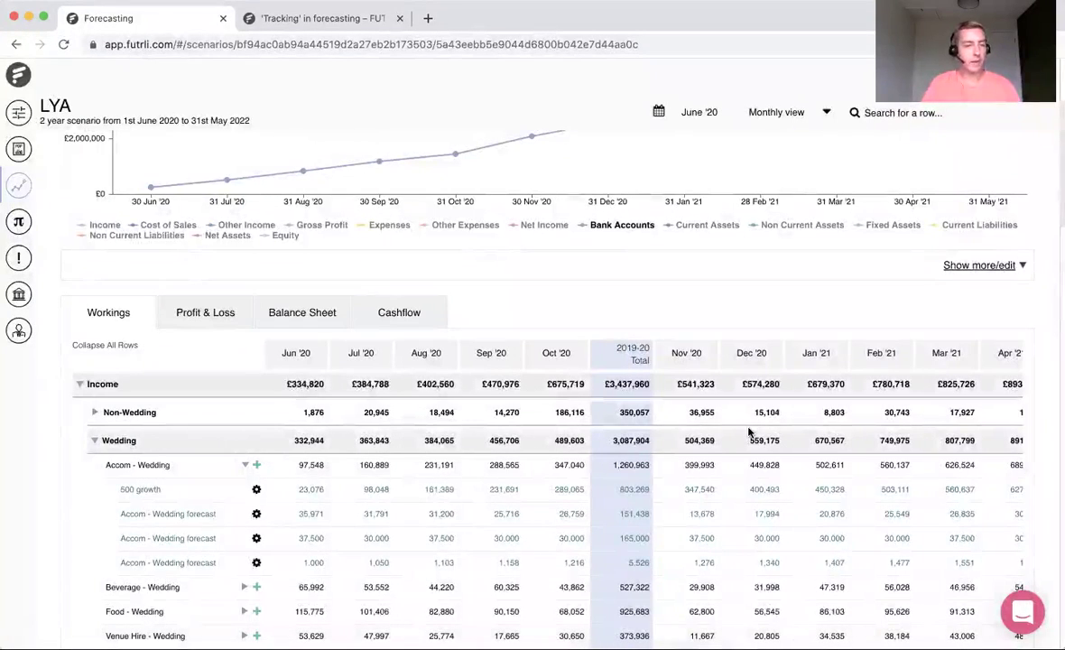